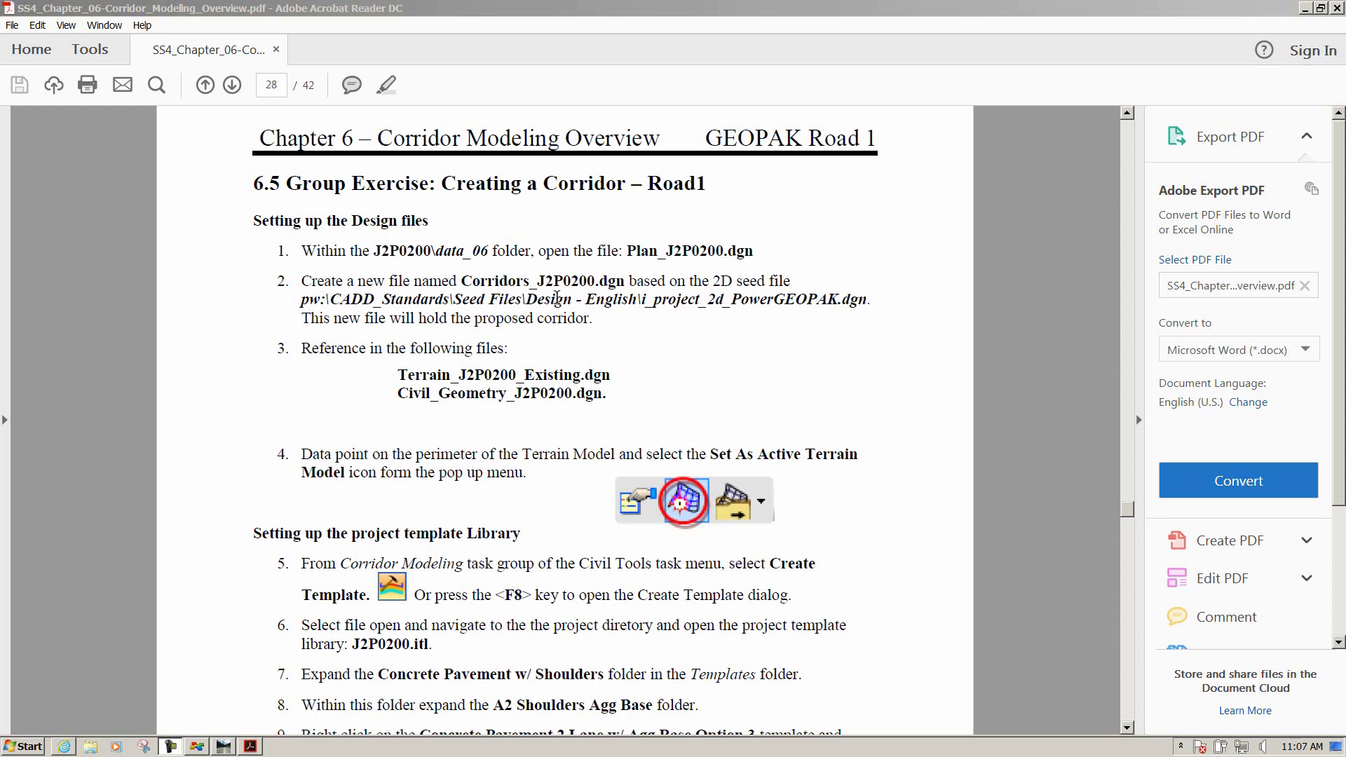
Switch to Power GEOPAK and start a new document without a creation wizard
key("alt+Tab")
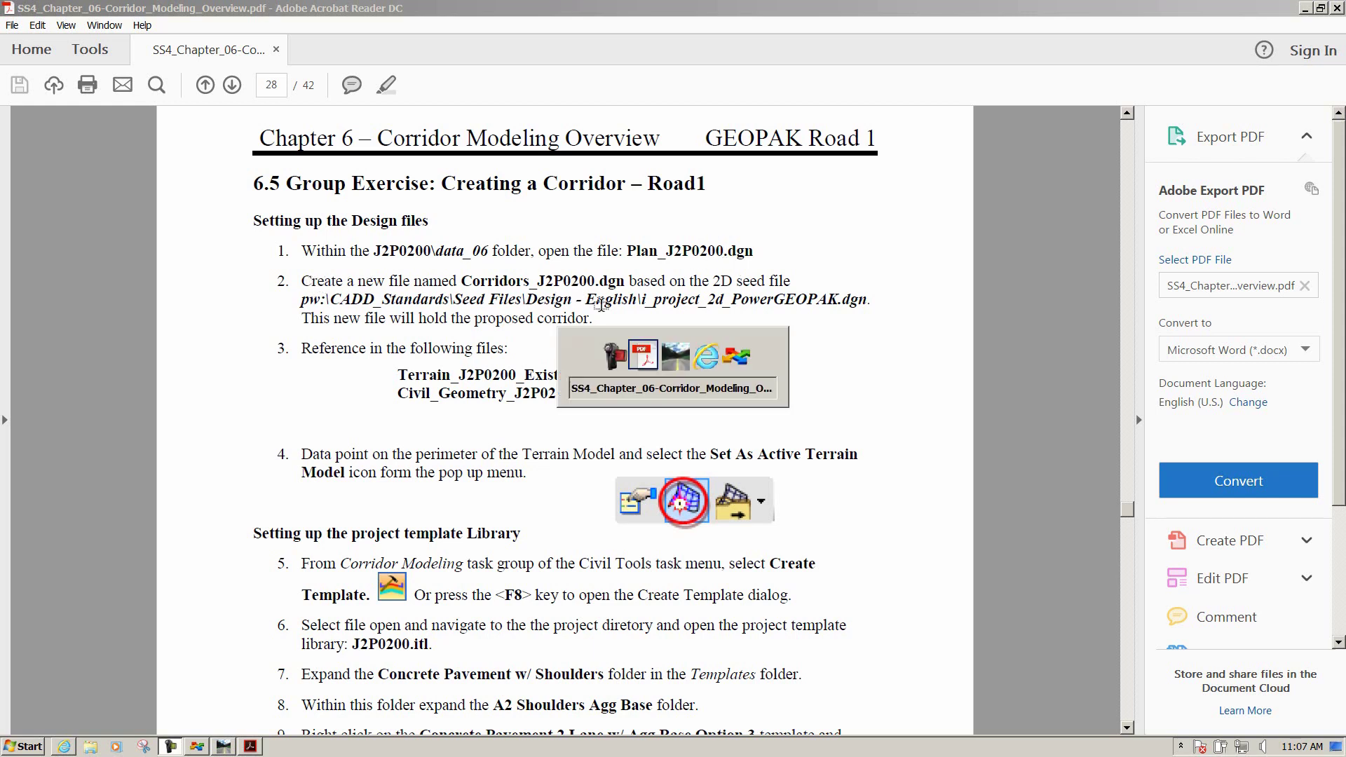
key("alt+Tab")
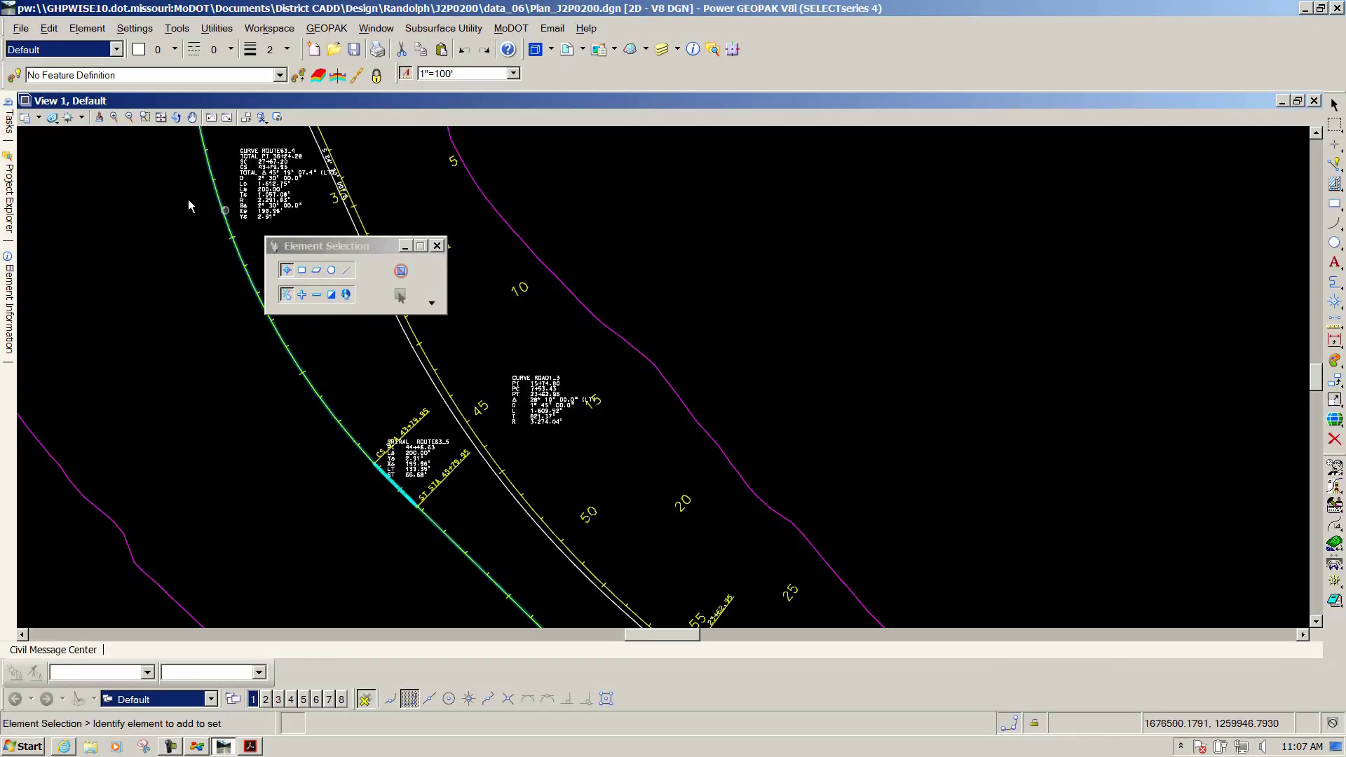
left_click(20, 28)
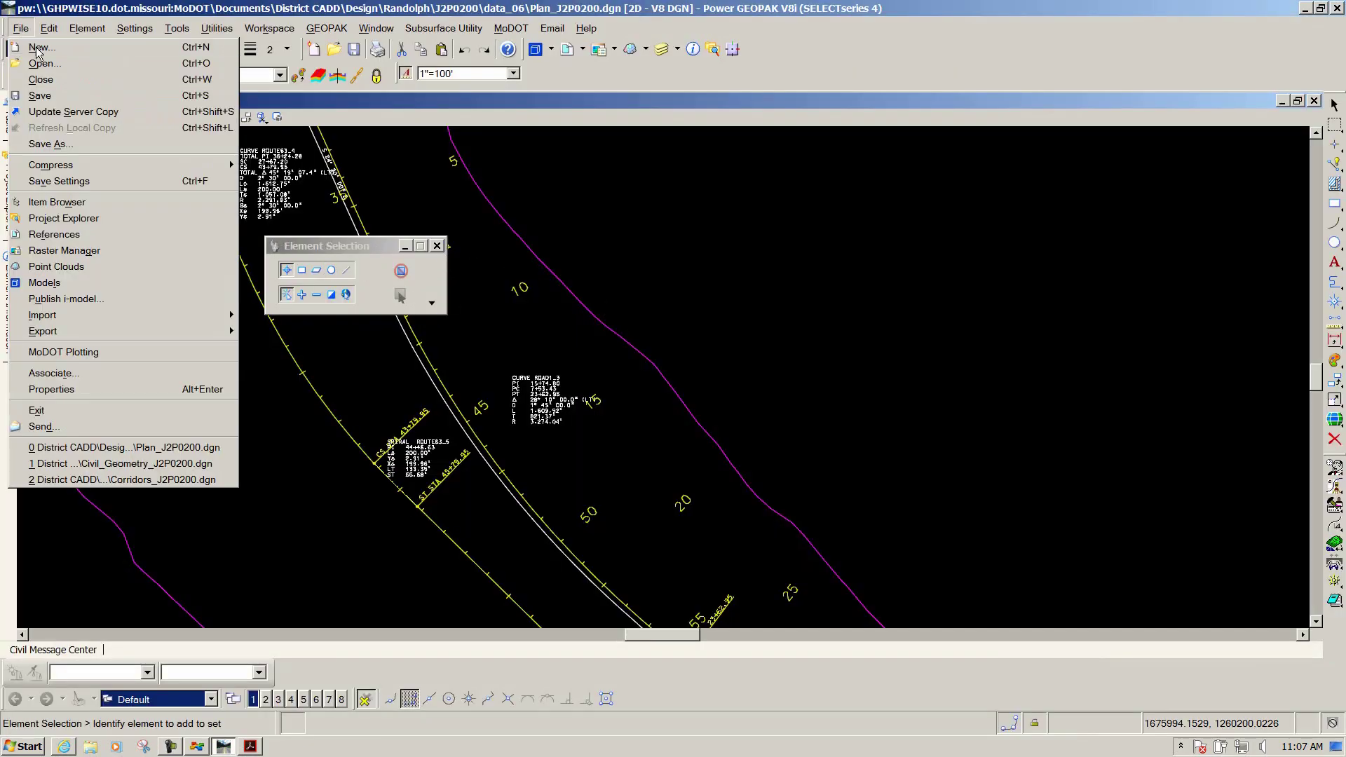
key("Escape")
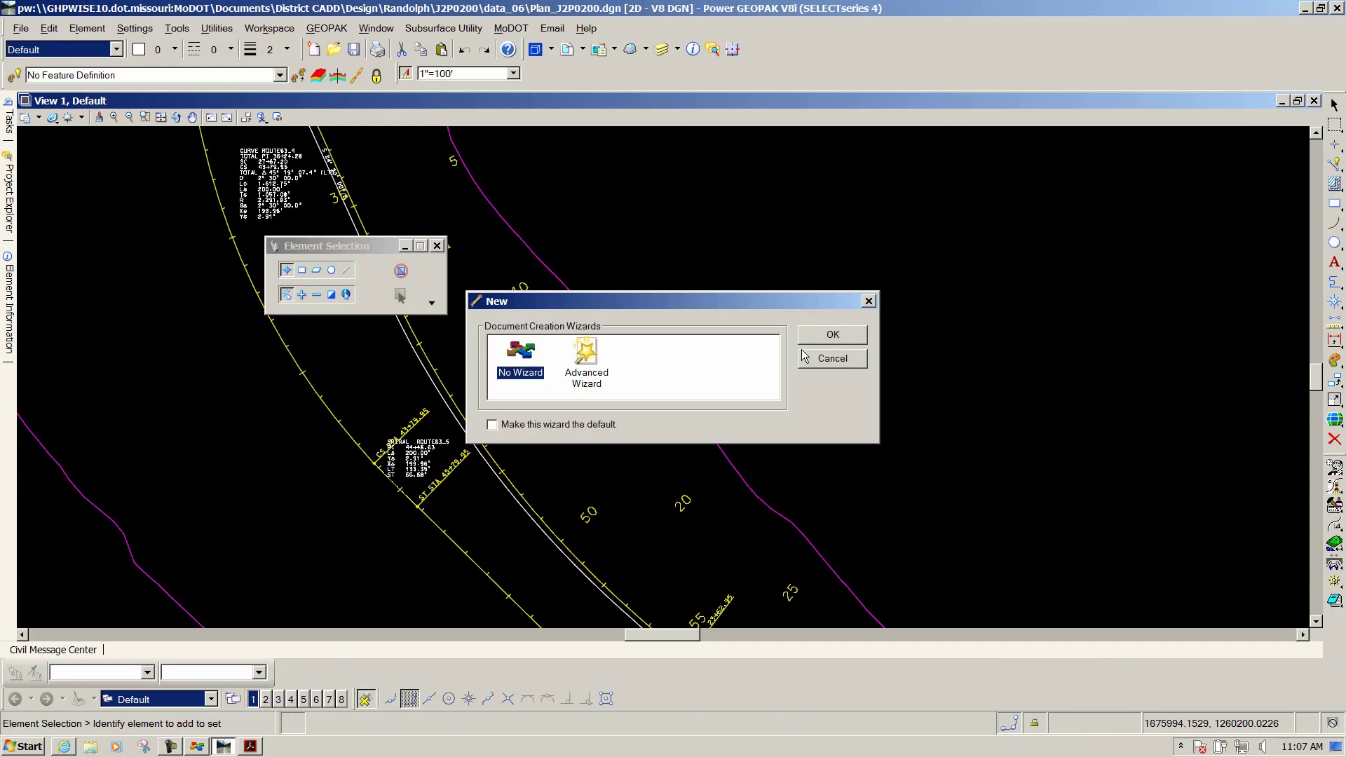
left_click(827, 335)
left_click_drag(626, 225, 606, 158)
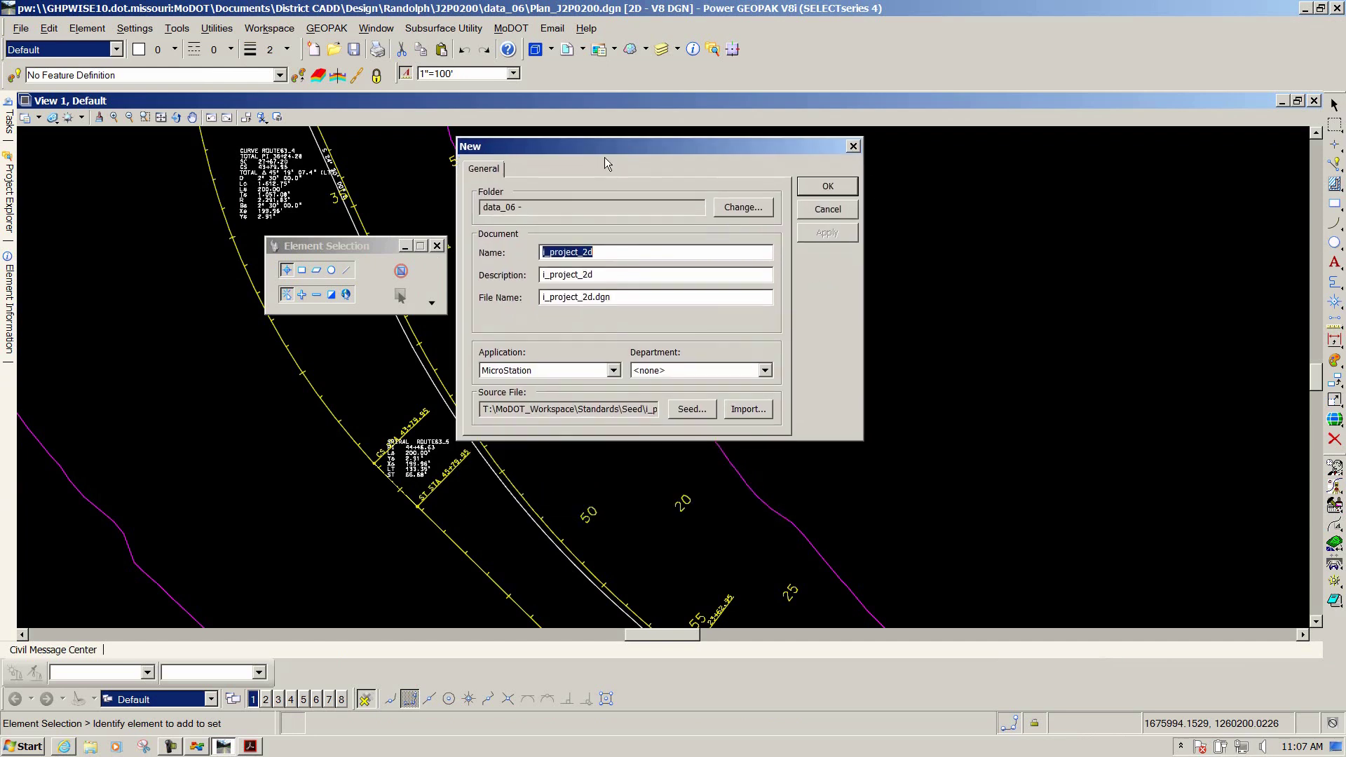
Choose i_project_2d_PowerGEOPAK.dgn from CADD_Standards\Seed Files\Design - English as the seed, opening it in read-only mode
left_click(610, 254)
left_click(692, 411)
left_click(219, 85)
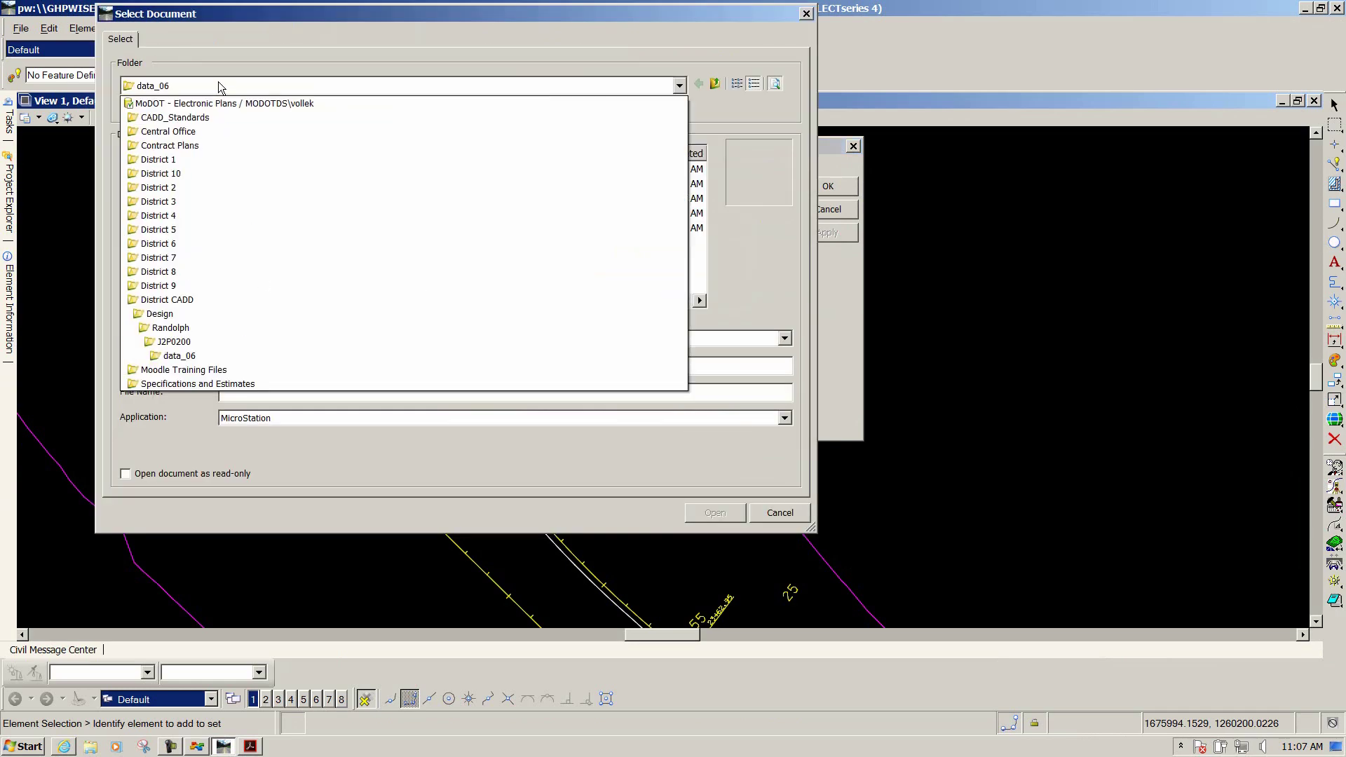
left_click(194, 127)
double_click(168, 183)
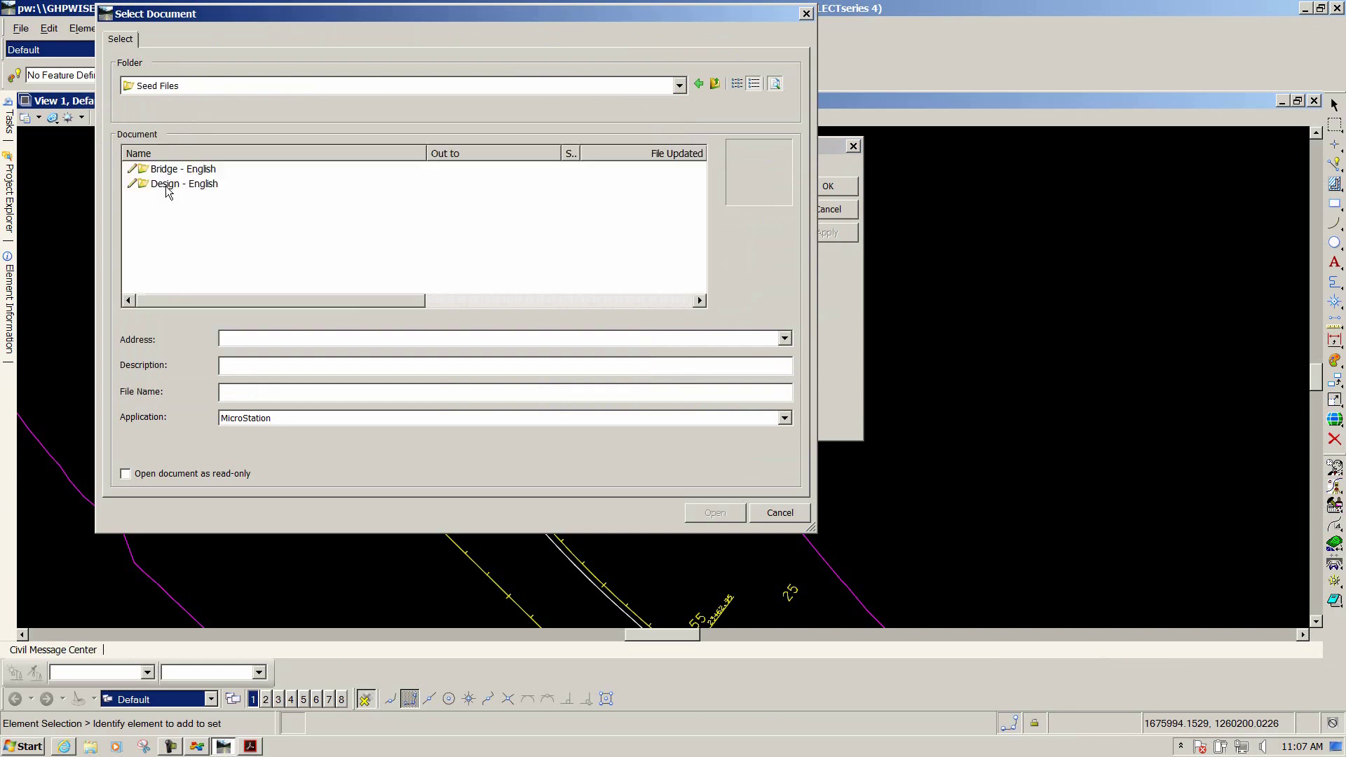
double_click(168, 185)
scroll(219, 218, "down", 3)
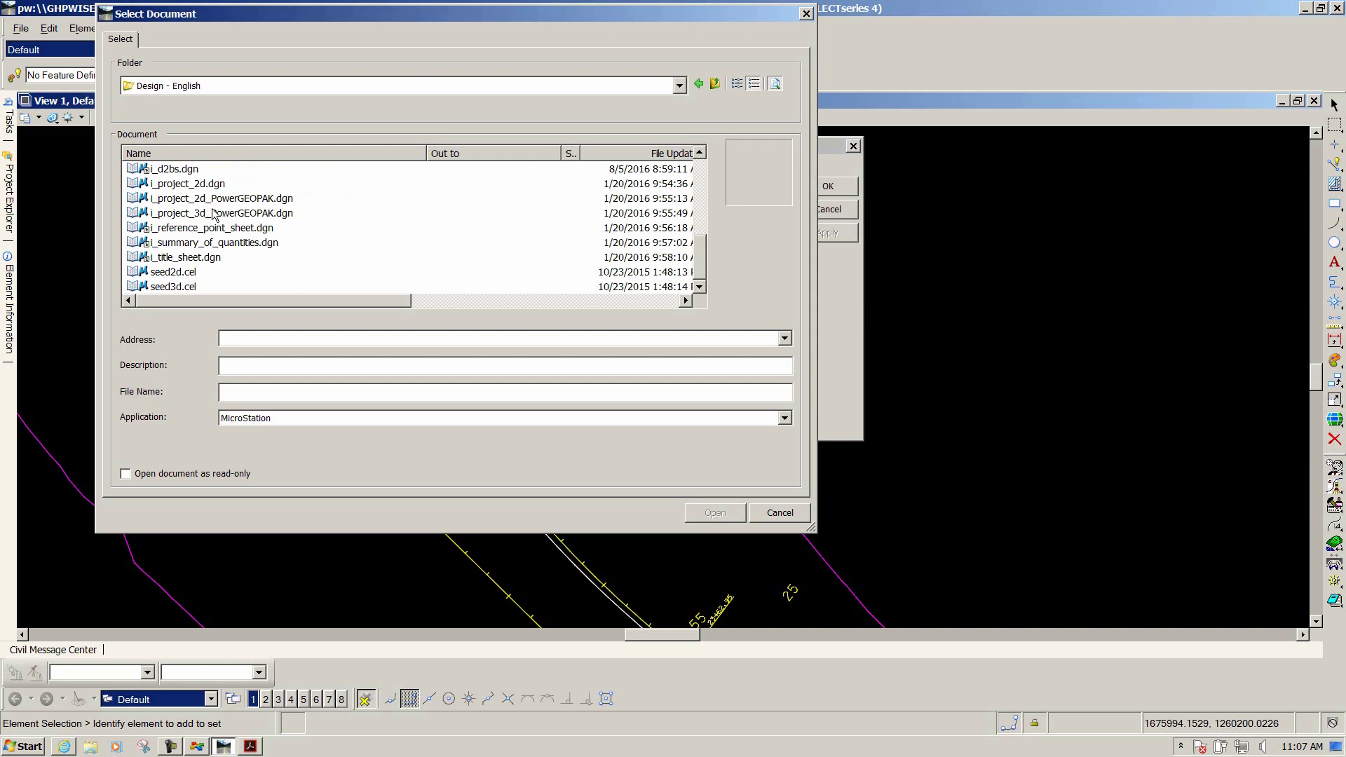
left_click(217, 199)
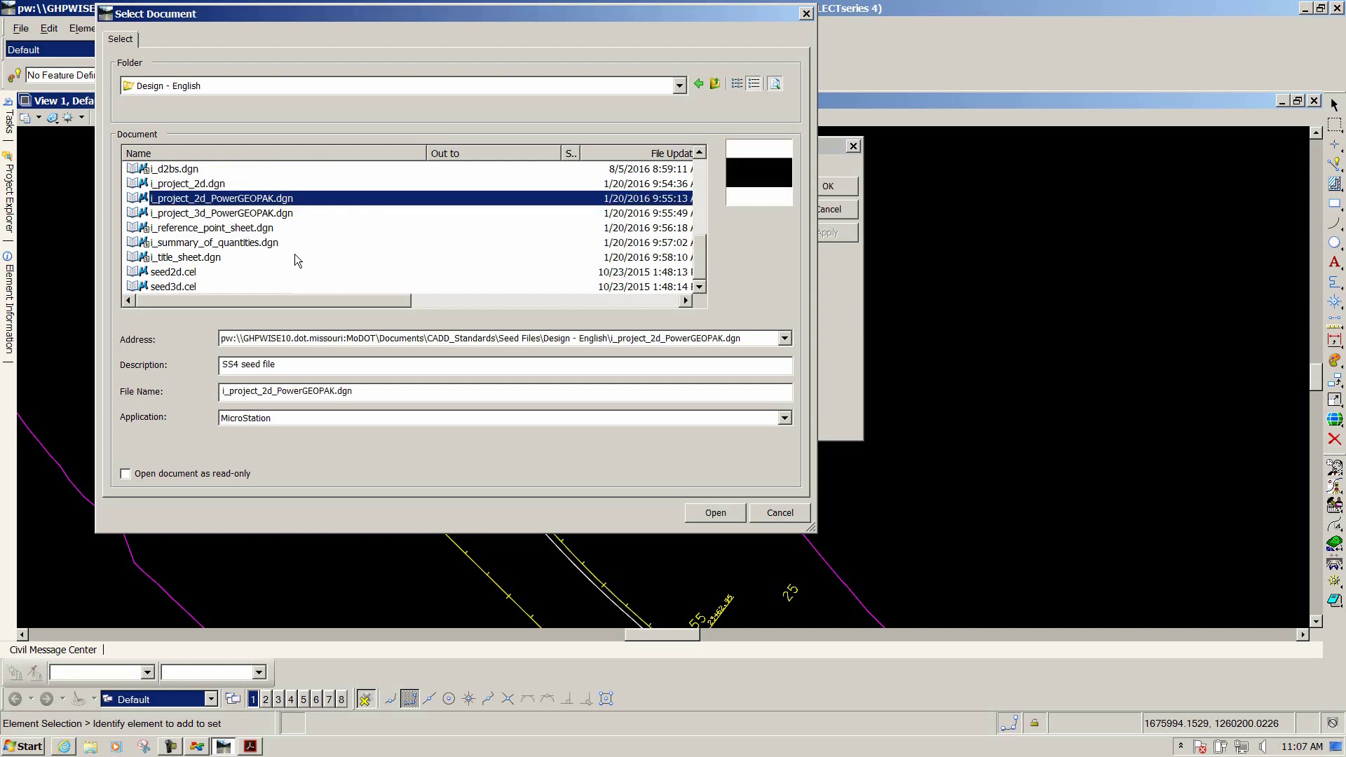
left_click(710, 514)
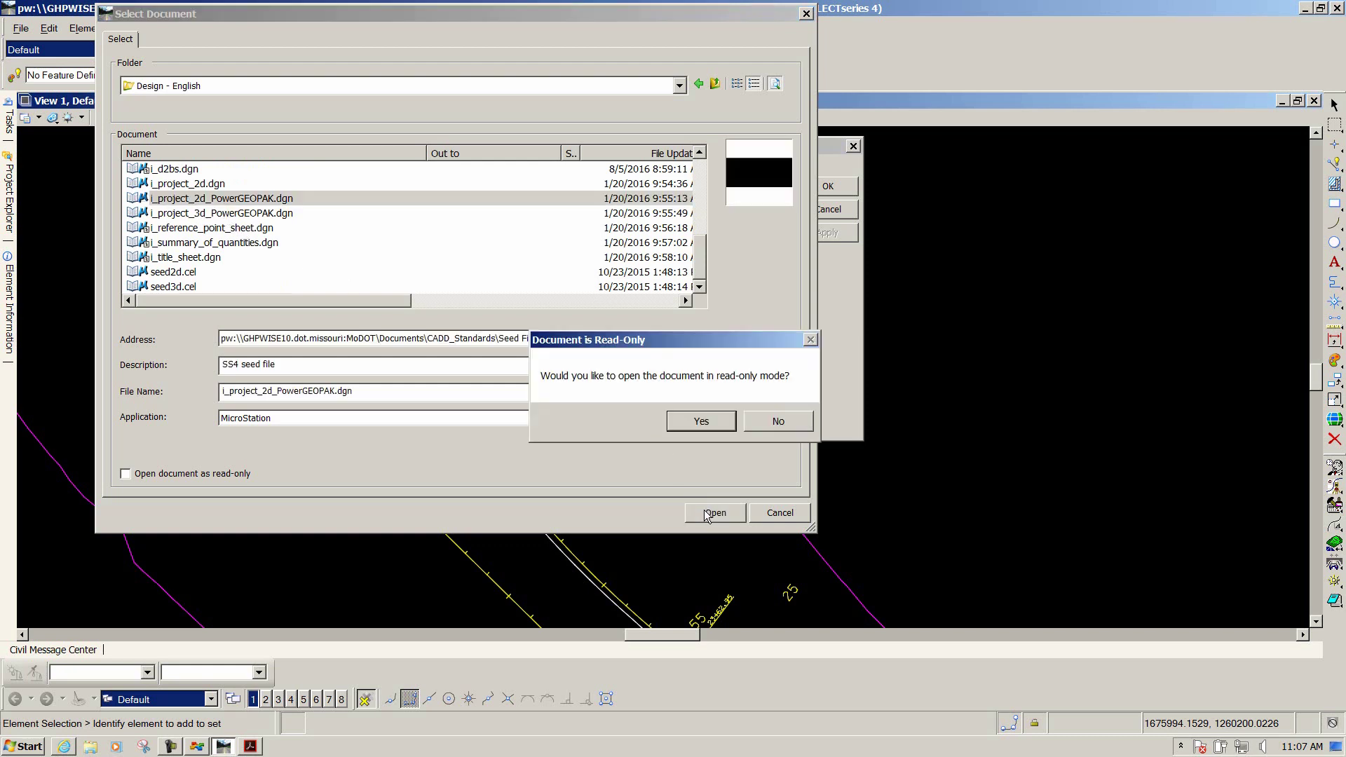
left_click(687, 425)
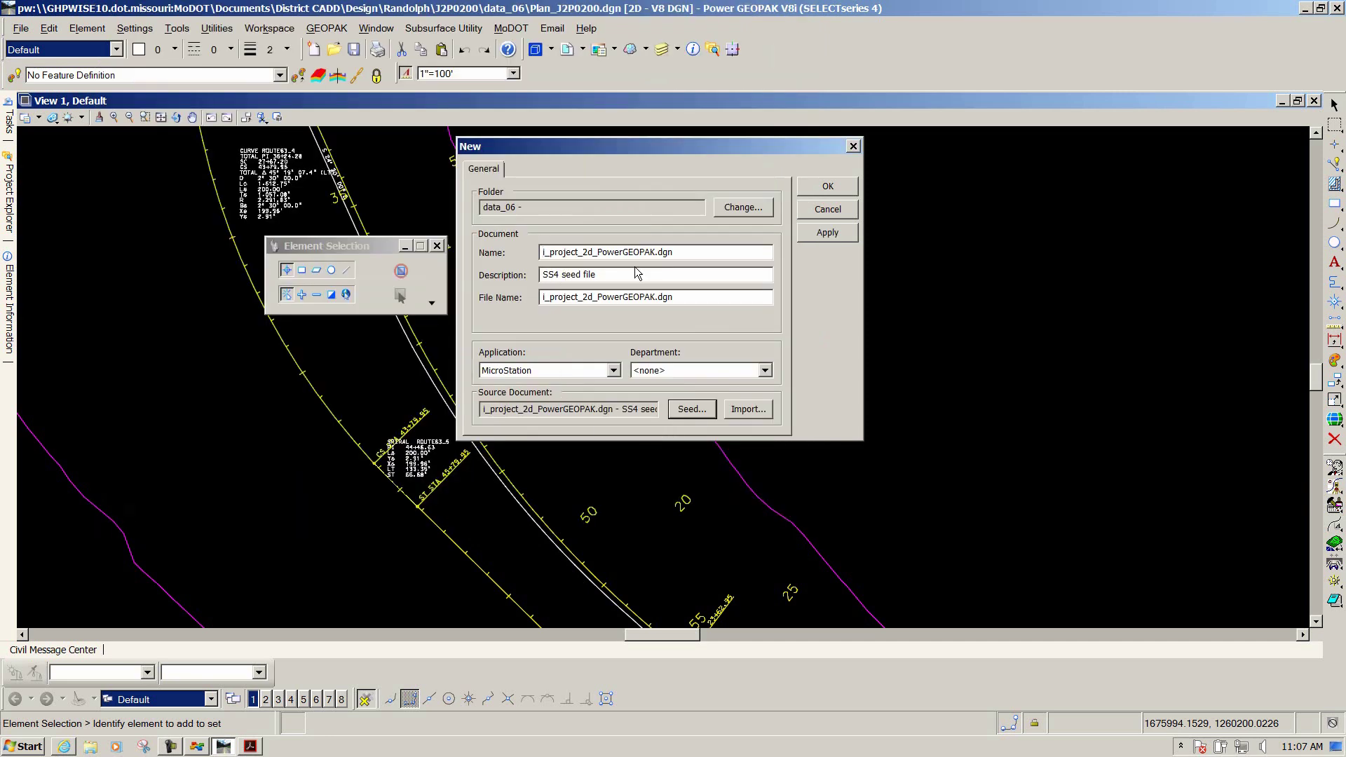
Name the new document Corridors_J2P0200.dgn
left_click_drag(655, 251, 536, 252)
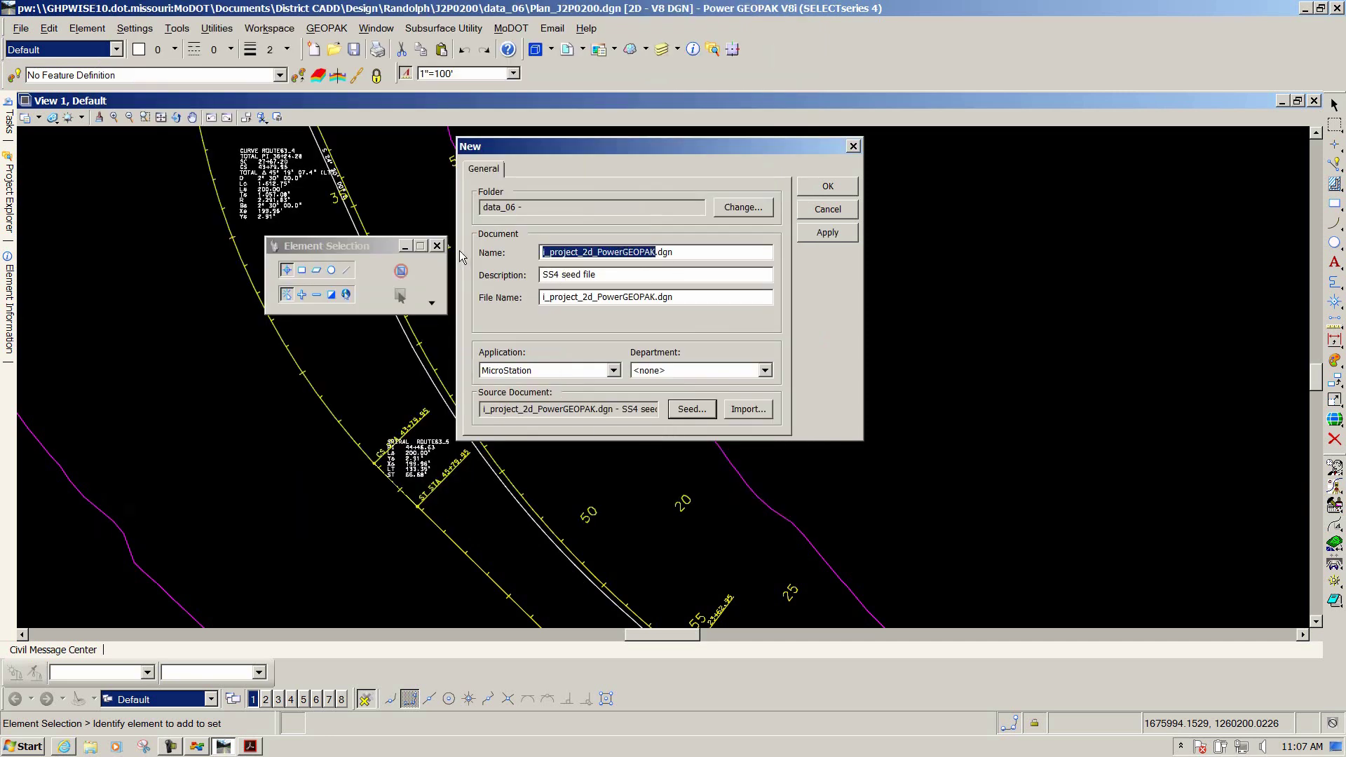
type("Corrid")
type("ors")
type("_J2P")
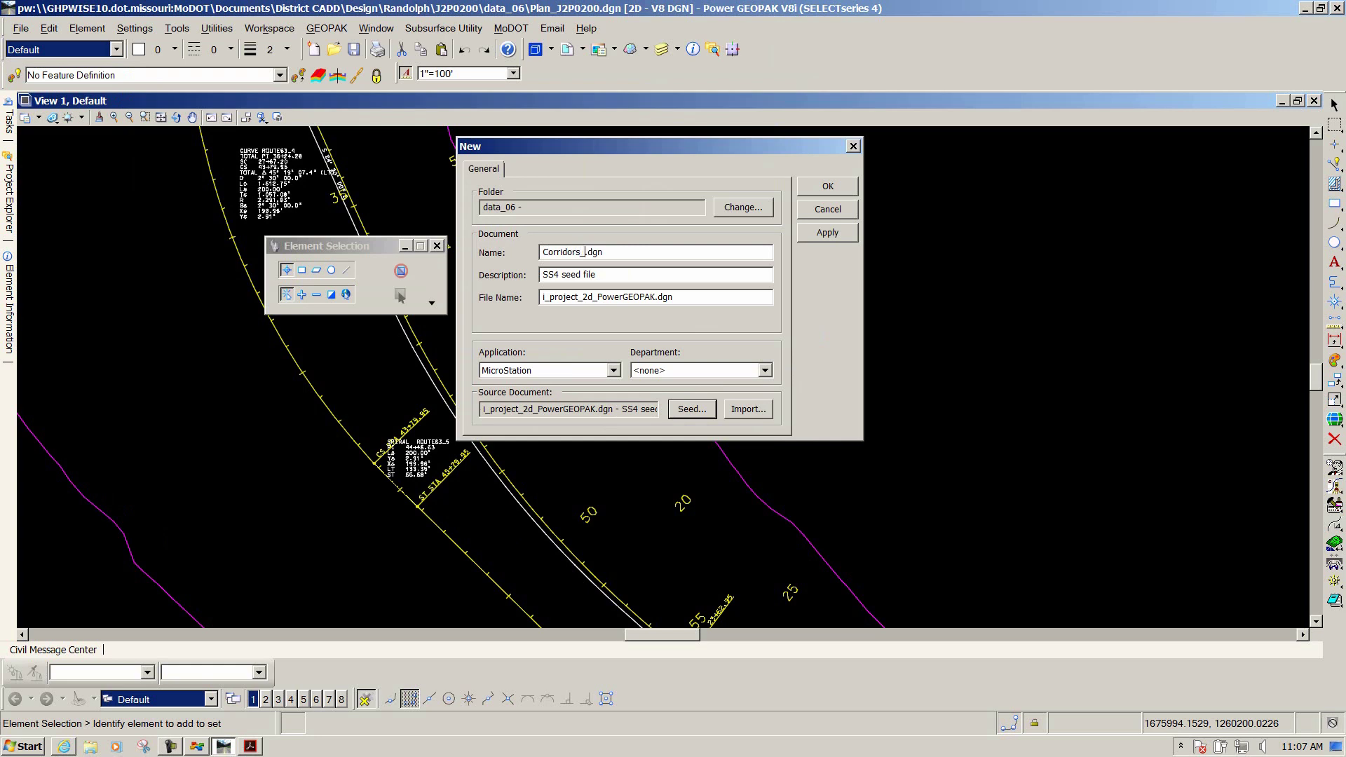
type("0200")
Copy the document name into the file name so that it reads Corridors_J2P0200.dgn
left_click_drag(649, 251, 546, 251)
right_click(558, 251)
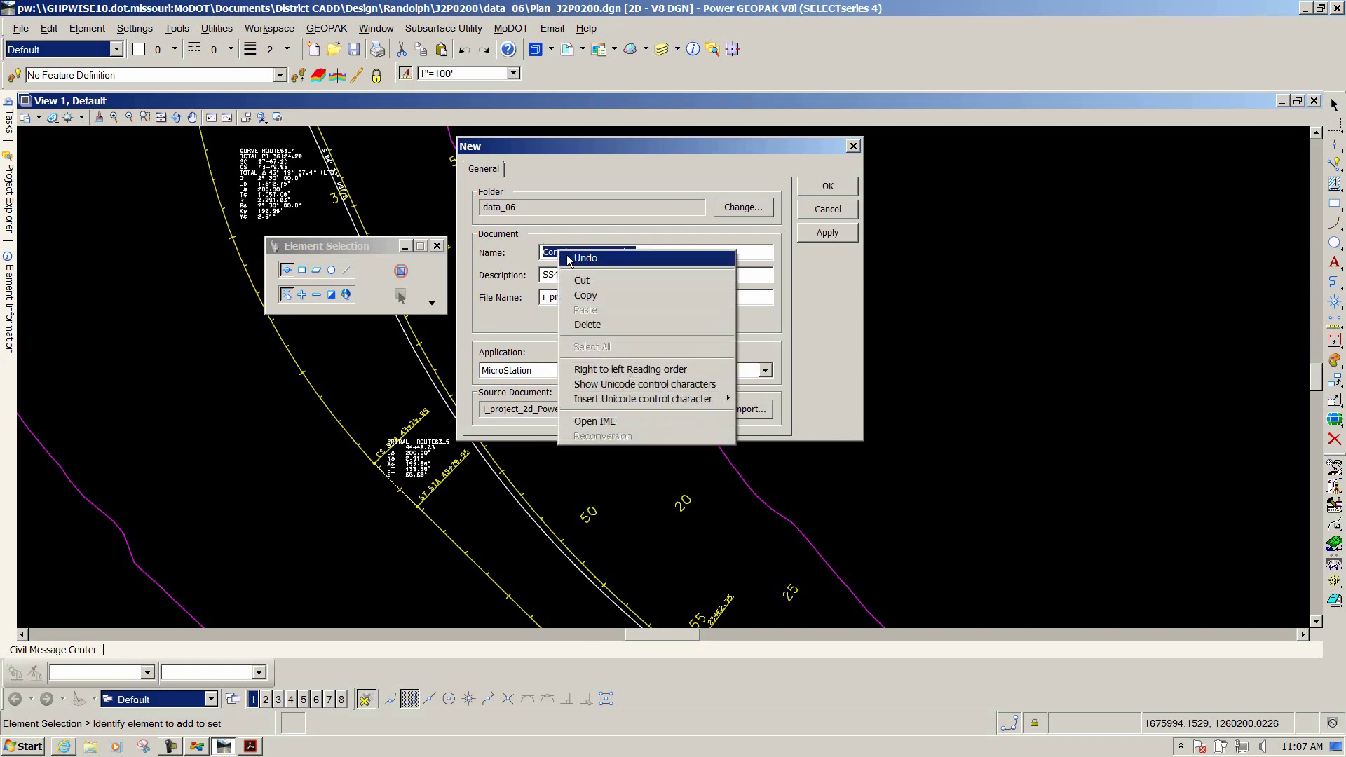
left_click(617, 294)
left_click_drag(673, 297, 551, 296)
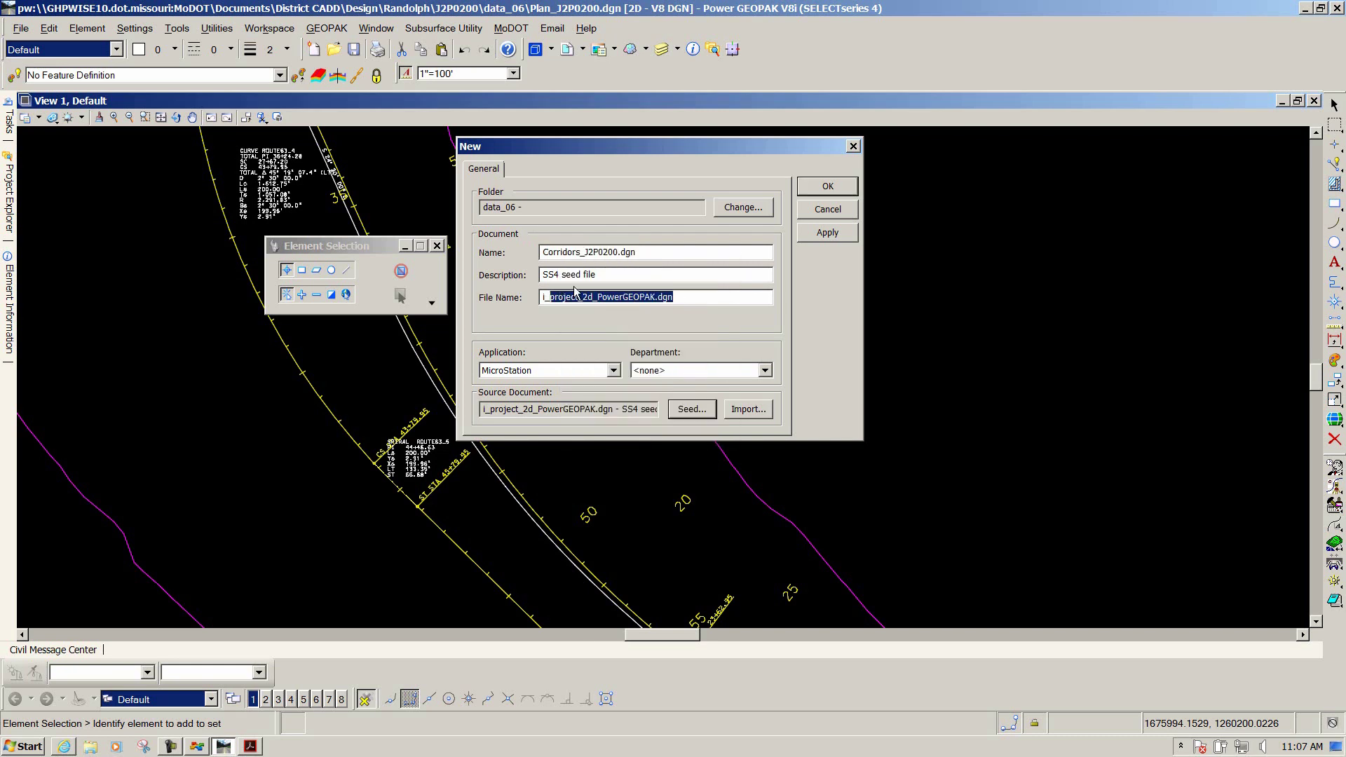
left_click_drag(684, 296, 504, 289)
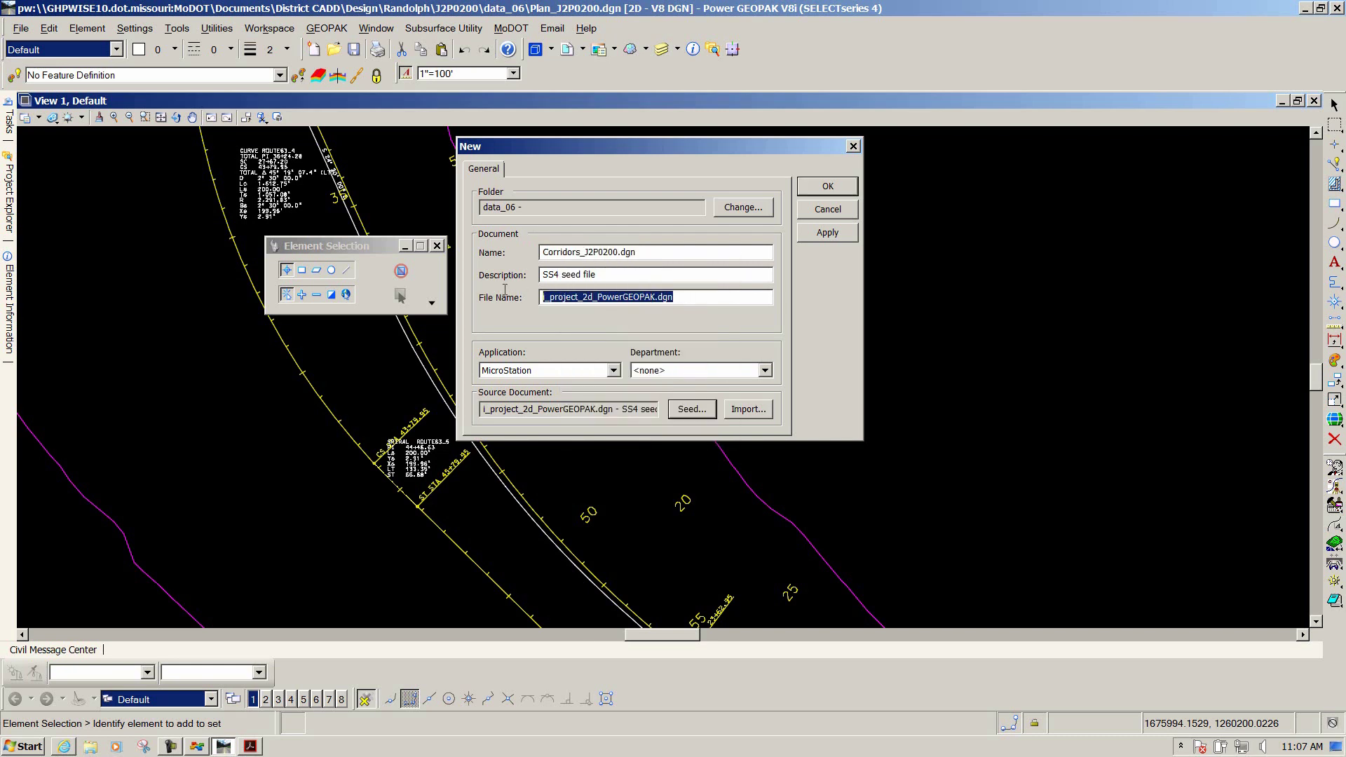
right_click(570, 295)
left_click(593, 356)
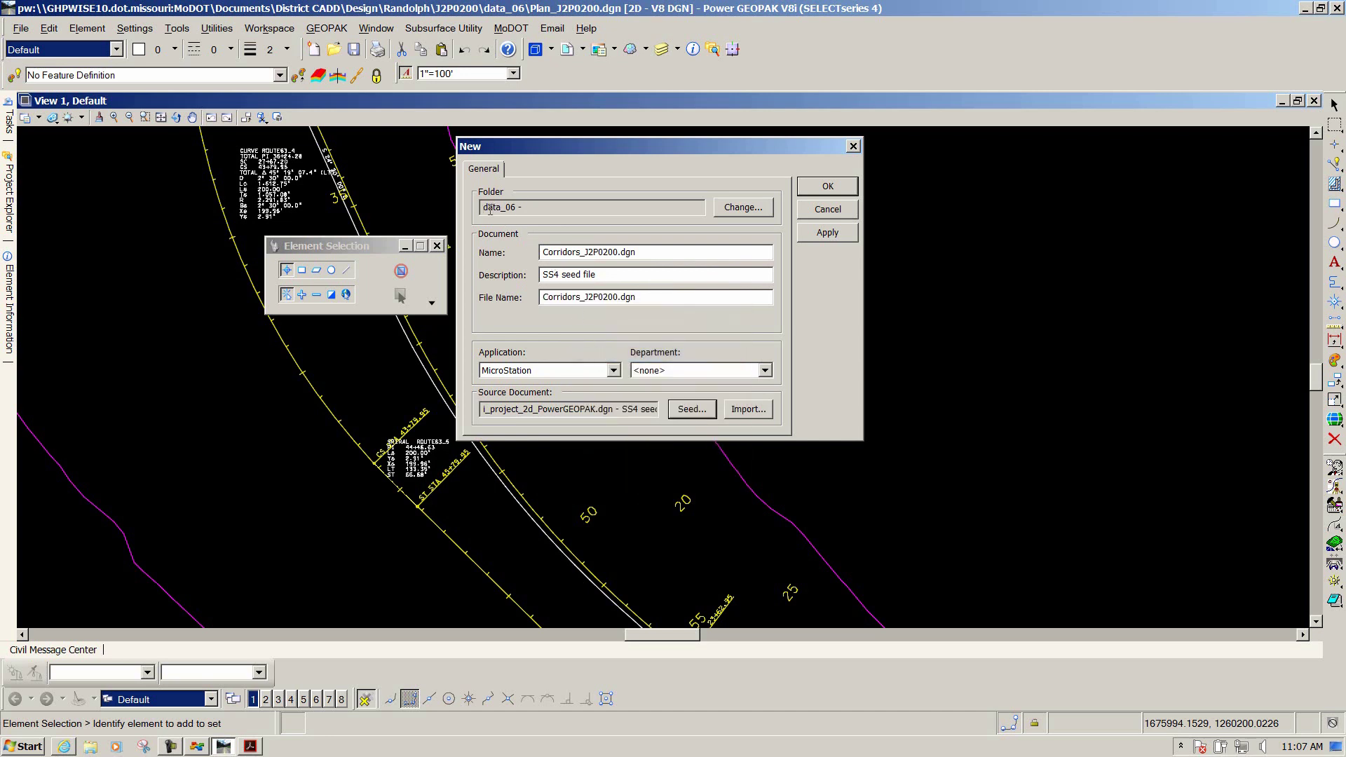
Create the corridors document in the data_06 folder and check in Plan_J2P0200.dgn
left_click(814, 189)
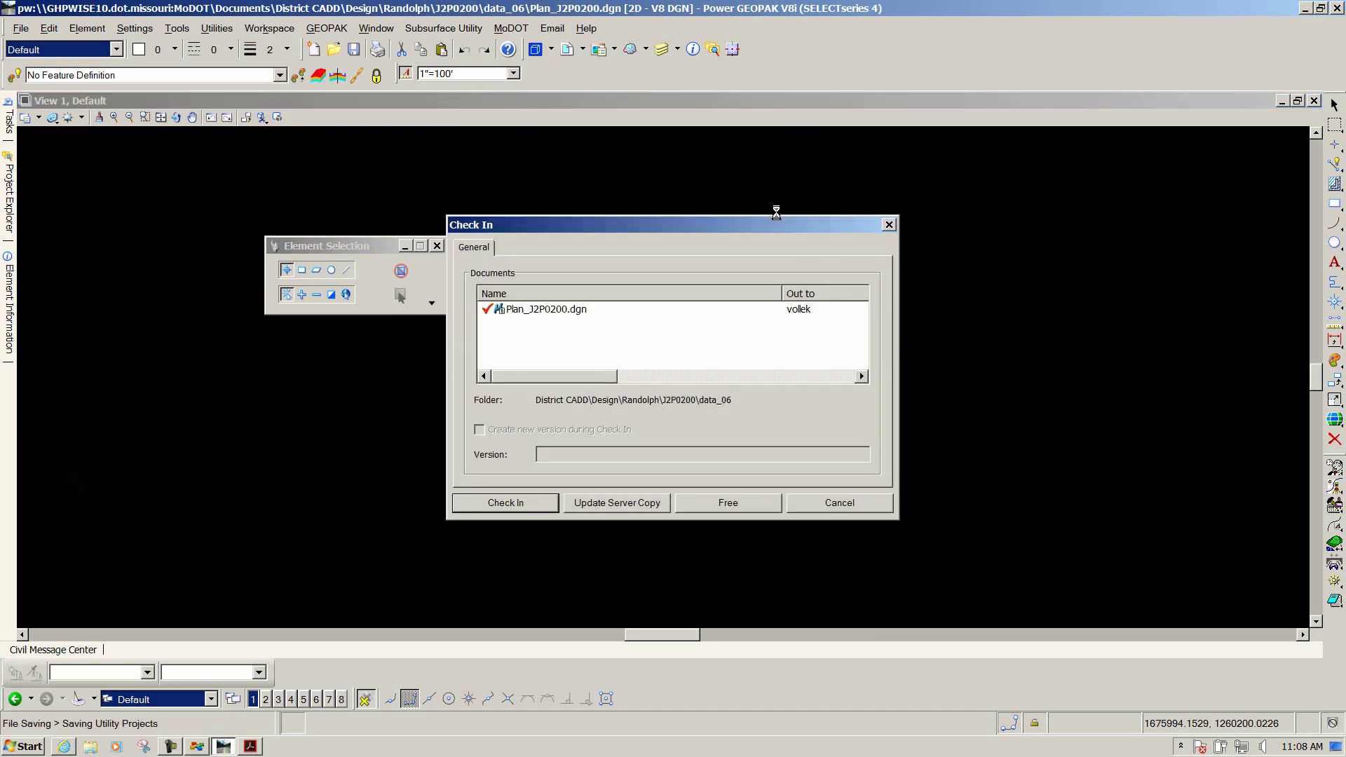
left_click(548, 502)
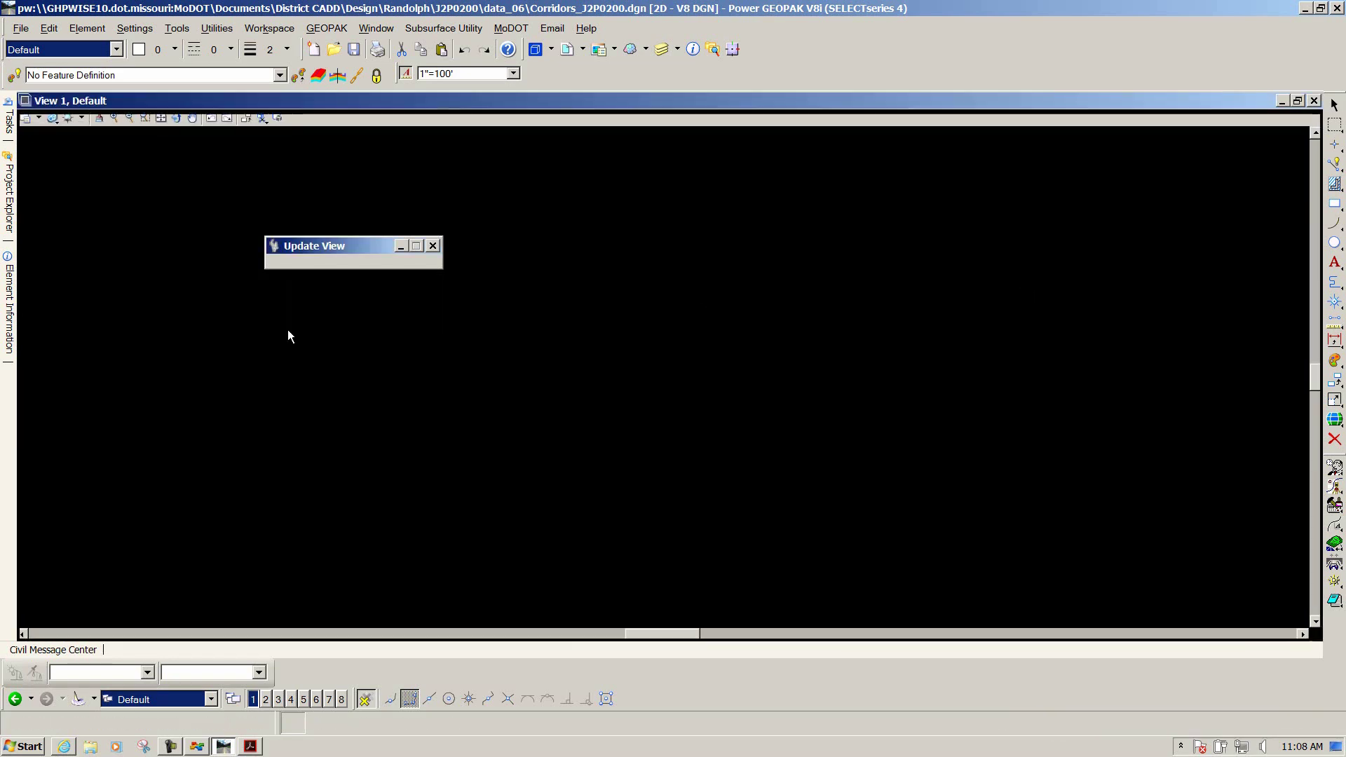
left_click(160, 117)
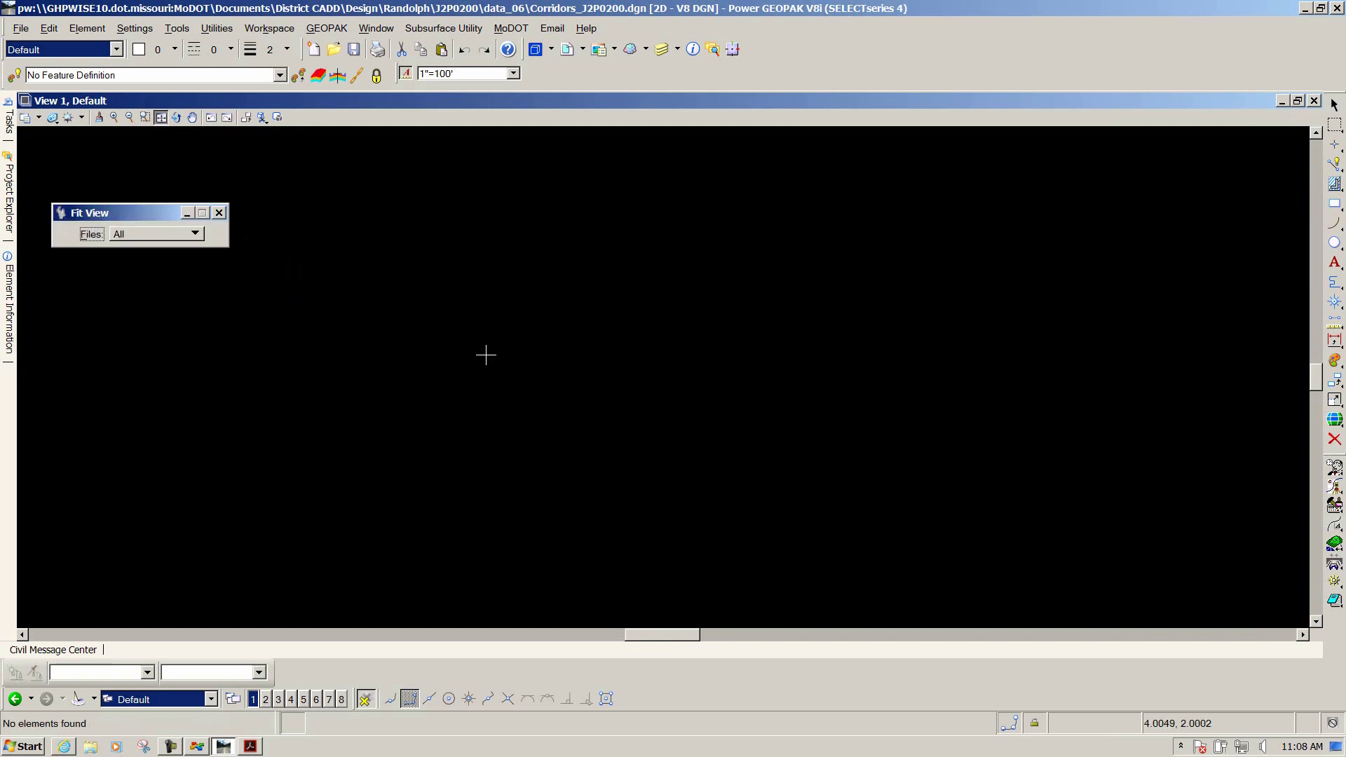
Start attaching references and browse to the District CADD\Design\Randolph\J2P0200\data_06 folder
left_click(566, 49)
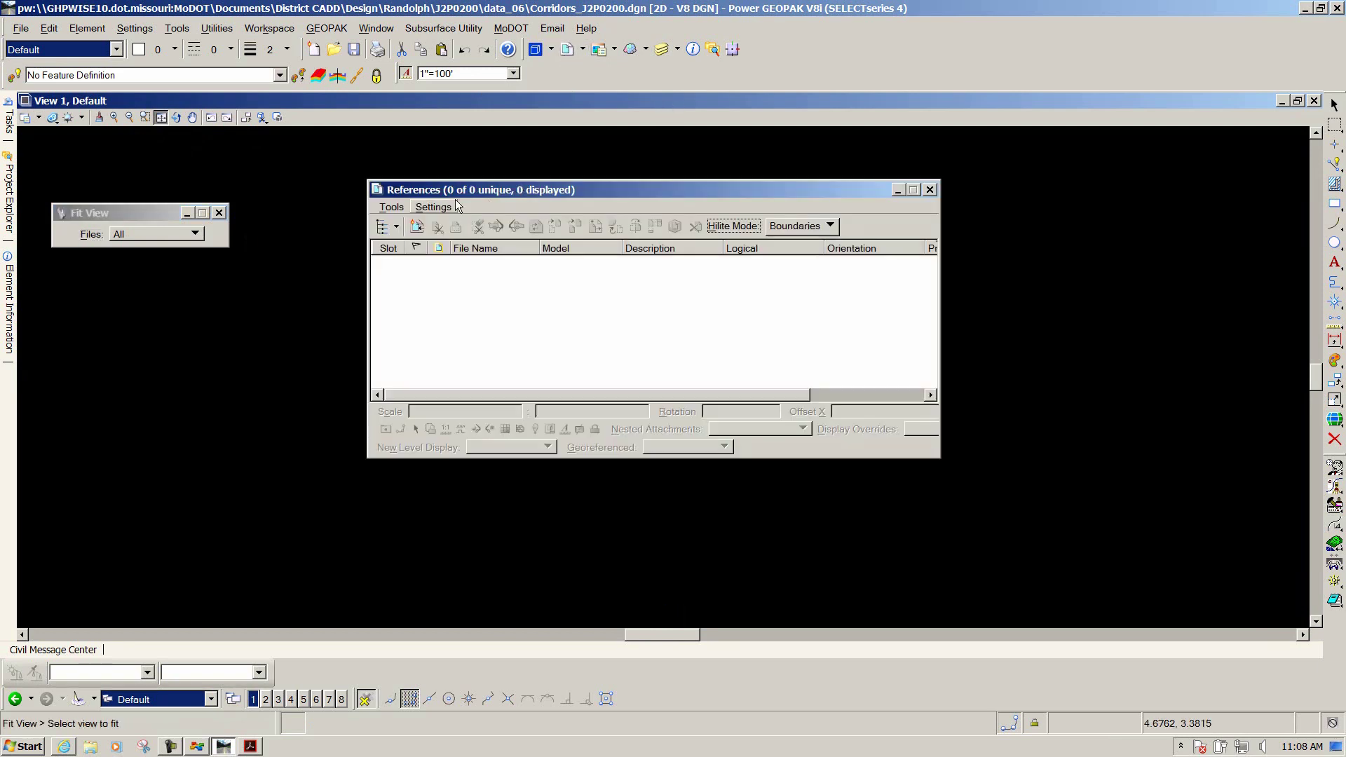
left_click(391, 207)
left_click(394, 224)
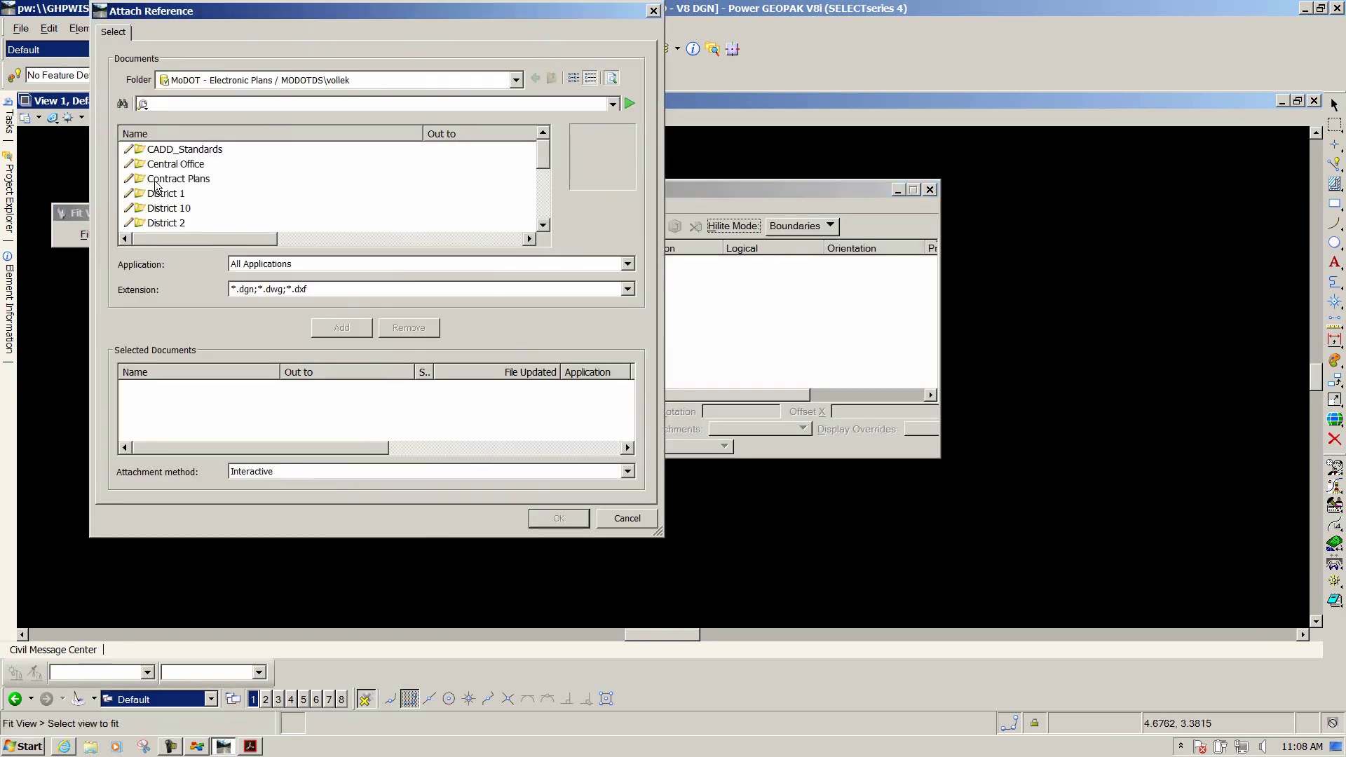
scroll(175, 184, "down", 4)
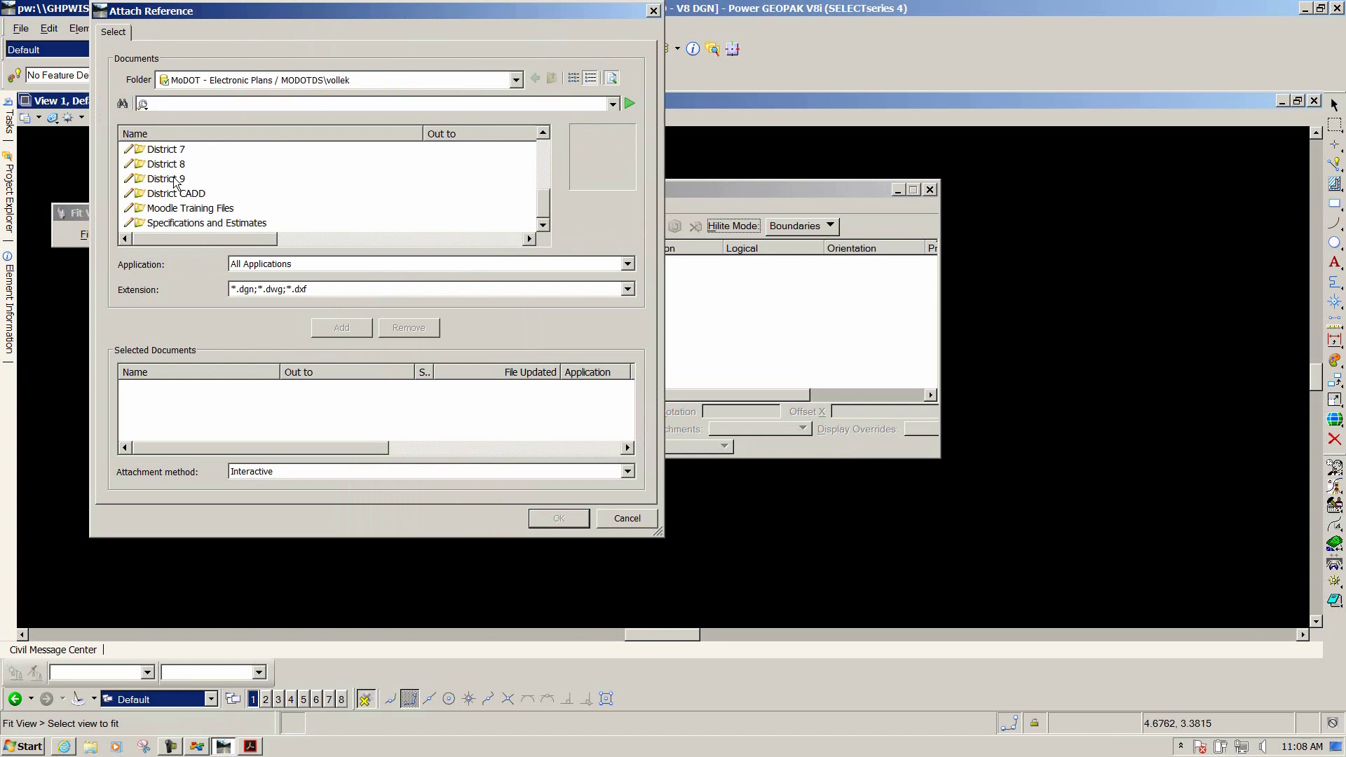
double_click(169, 195)
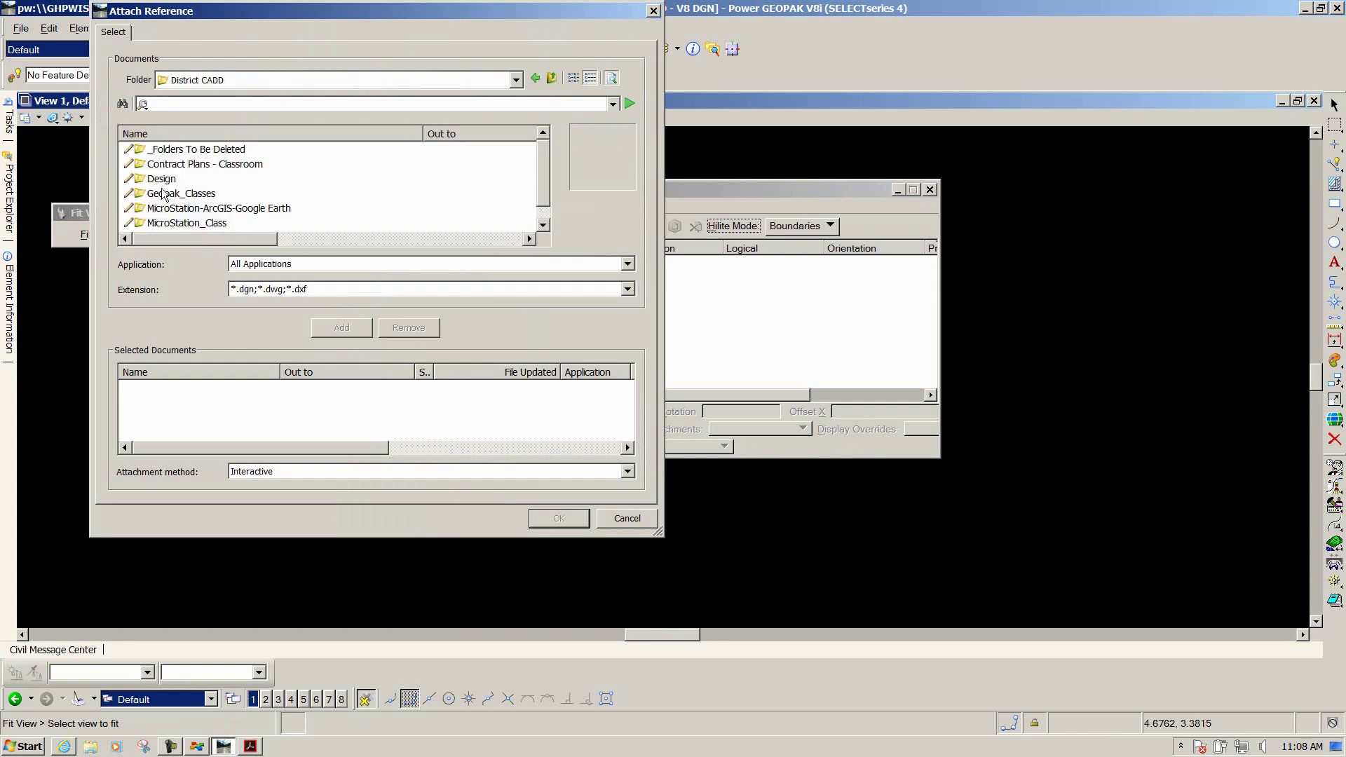
double_click(162, 180)
double_click(167, 150)
double_click(160, 151)
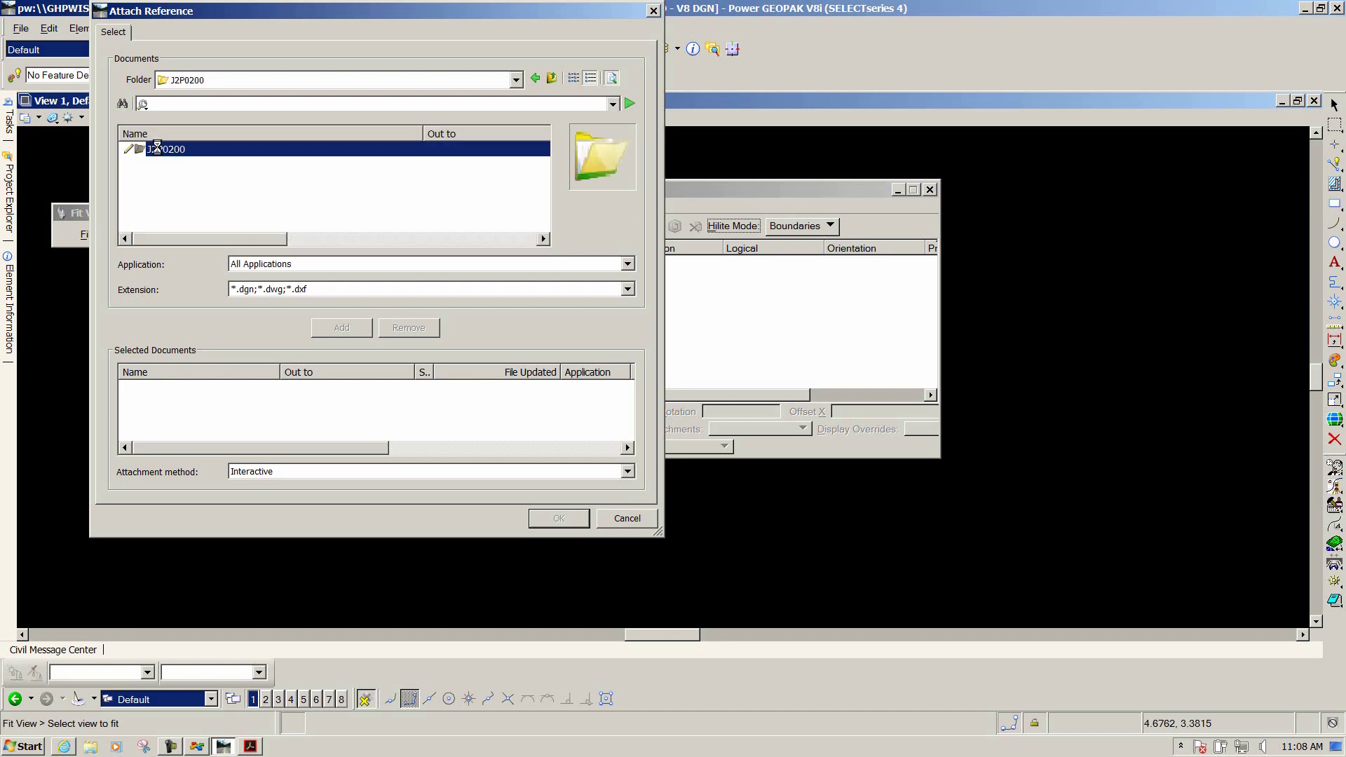
scroll(164, 175, "down", 1)
double_click(165, 181)
Attach Civil_Geometry_J2P0200.dgn and Terrain_J2P0200_Existing.dgn as references with Coincident - World orientation
left_click(198, 150)
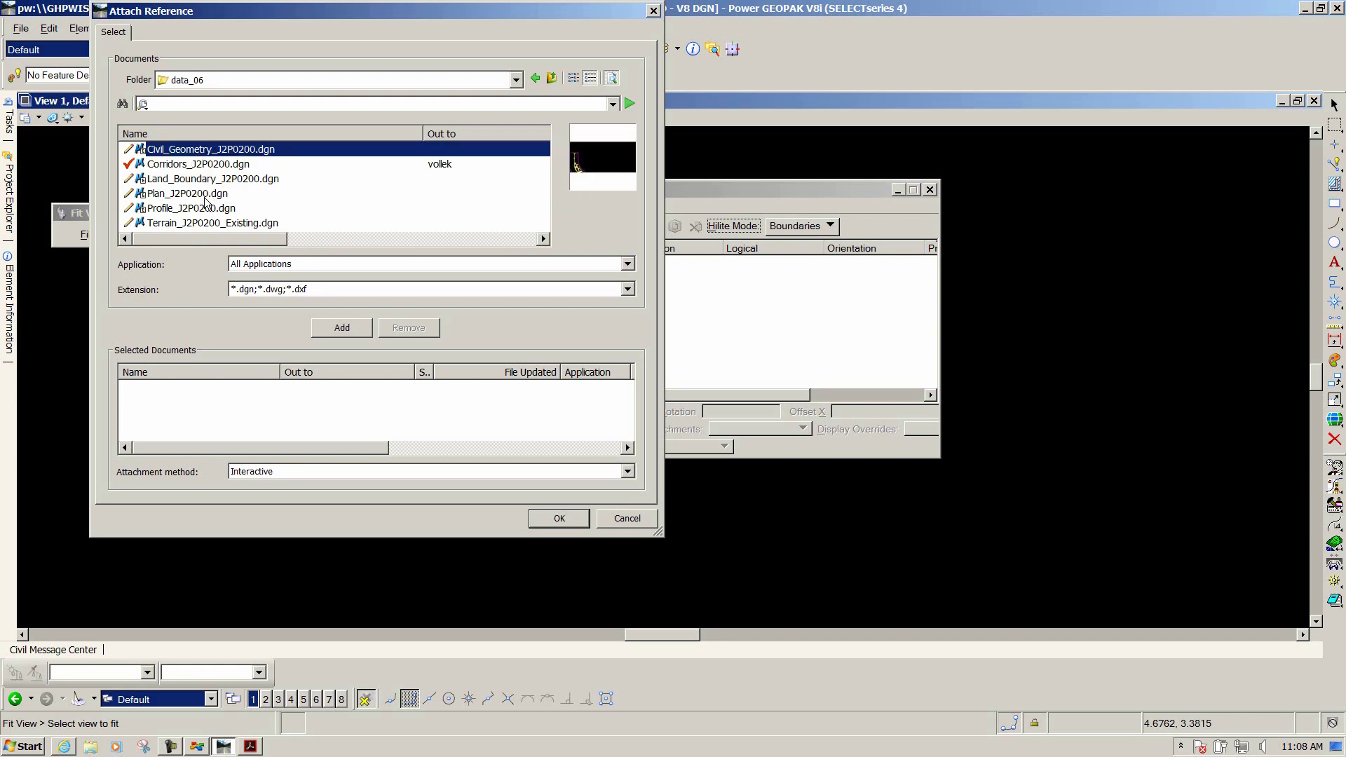
left_click(196, 223, "ctrl")
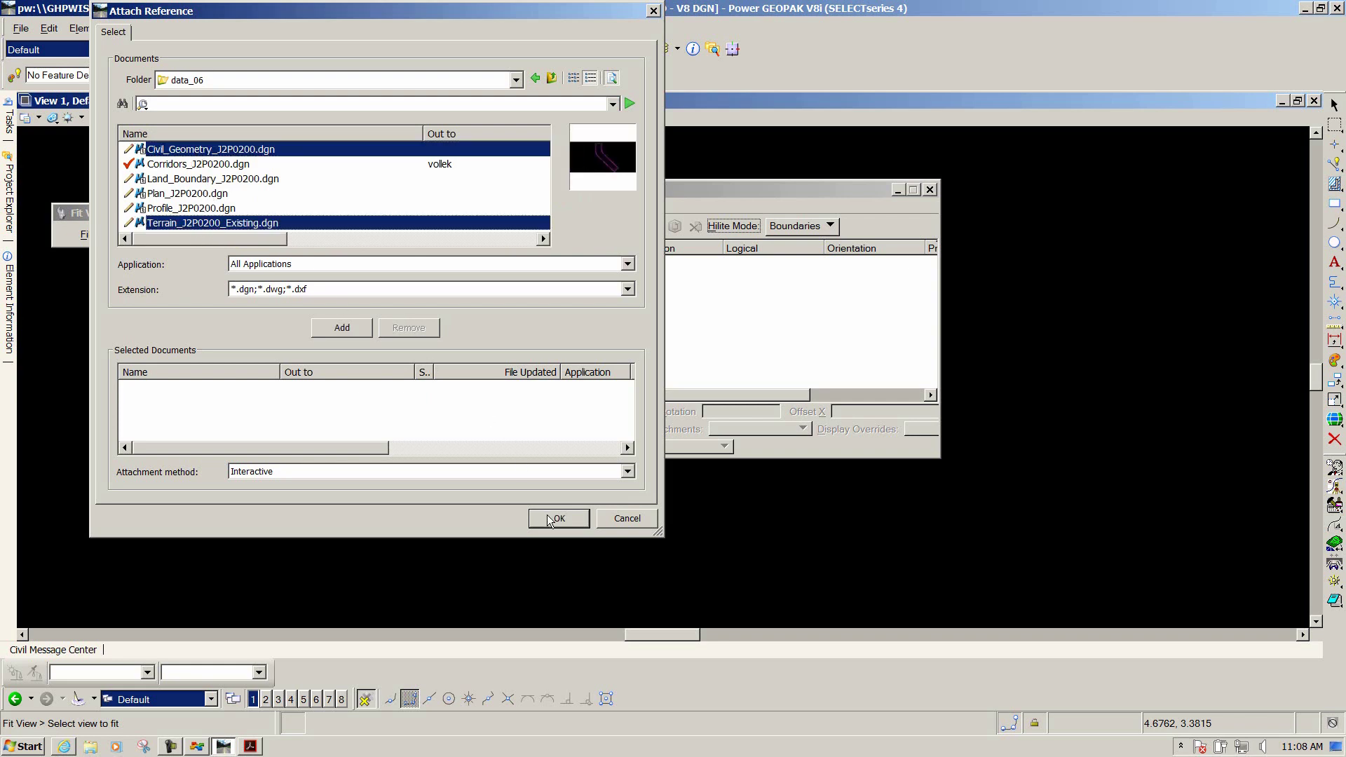
left_click(548, 518)
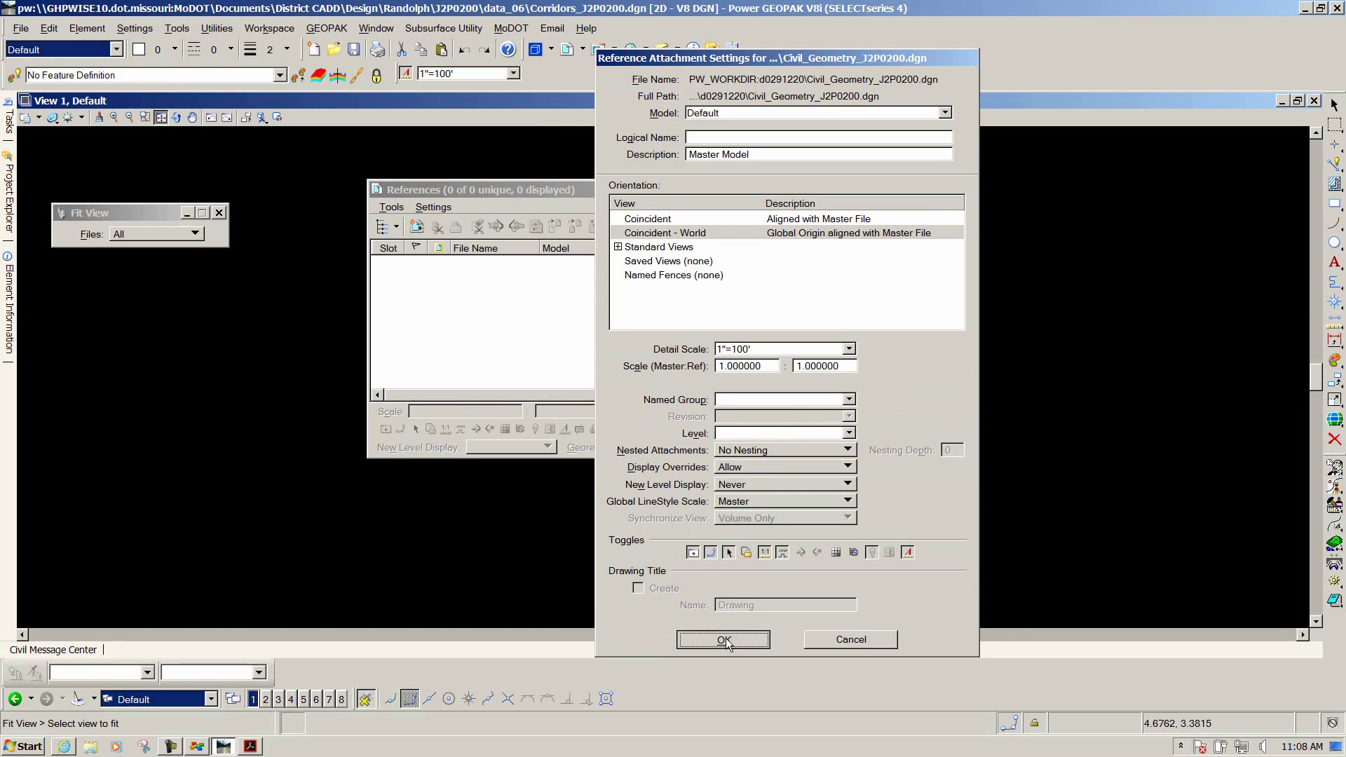
left_click(725, 640)
left_click(724, 641)
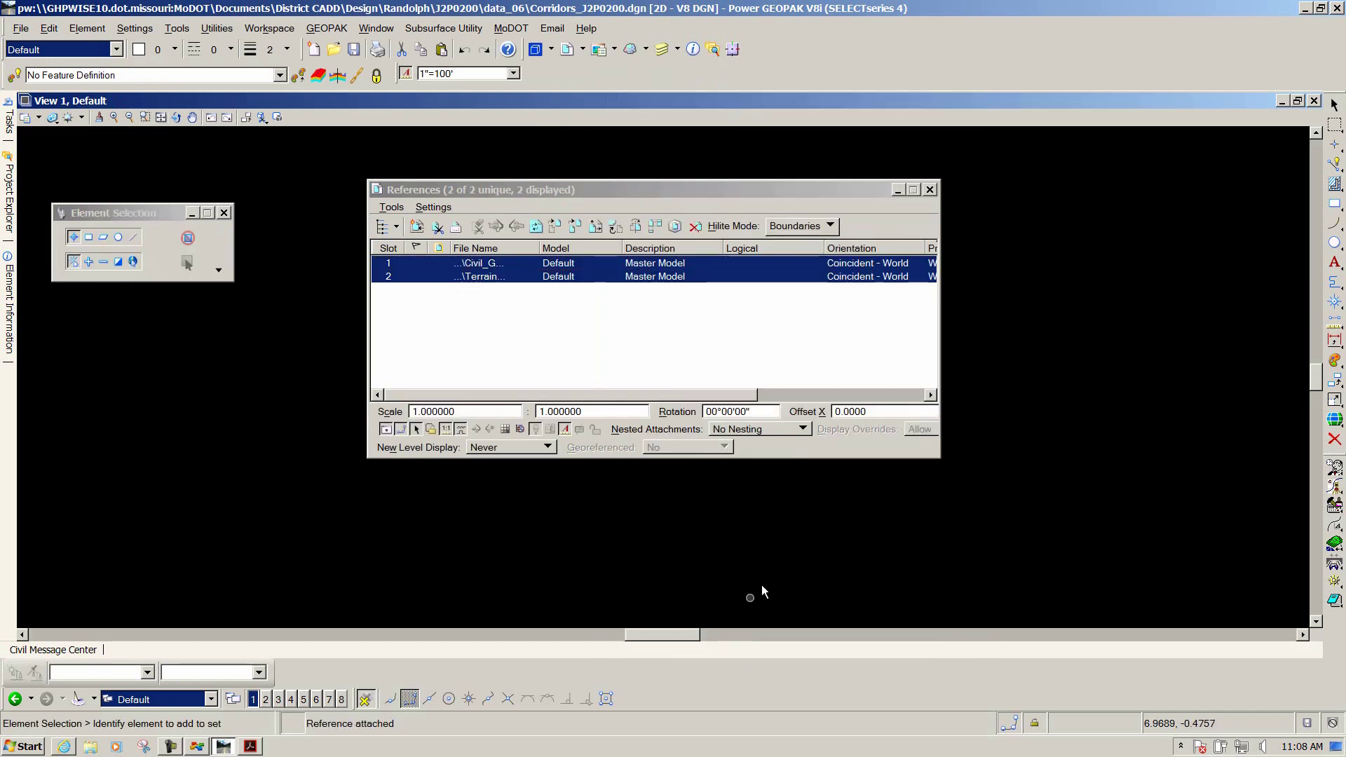
left_click(929, 189)
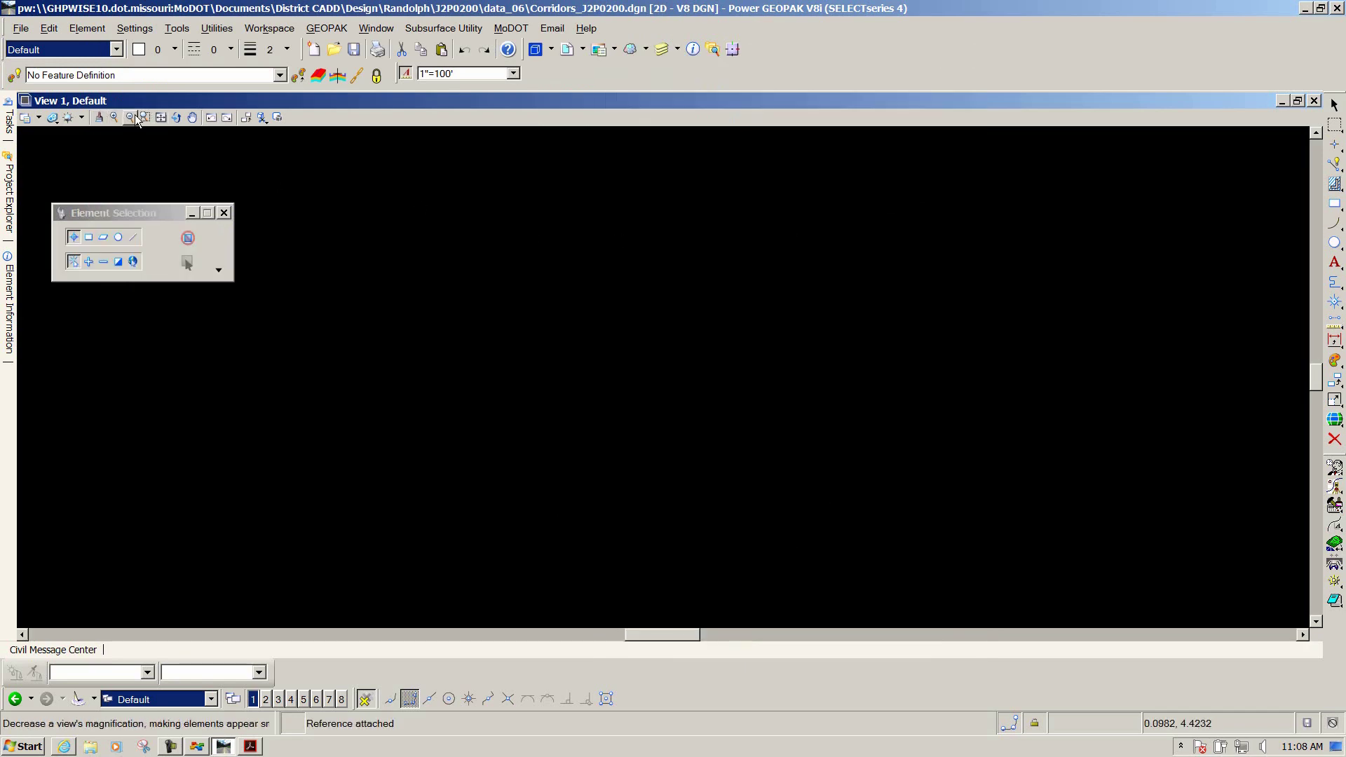
left_click(161, 116)
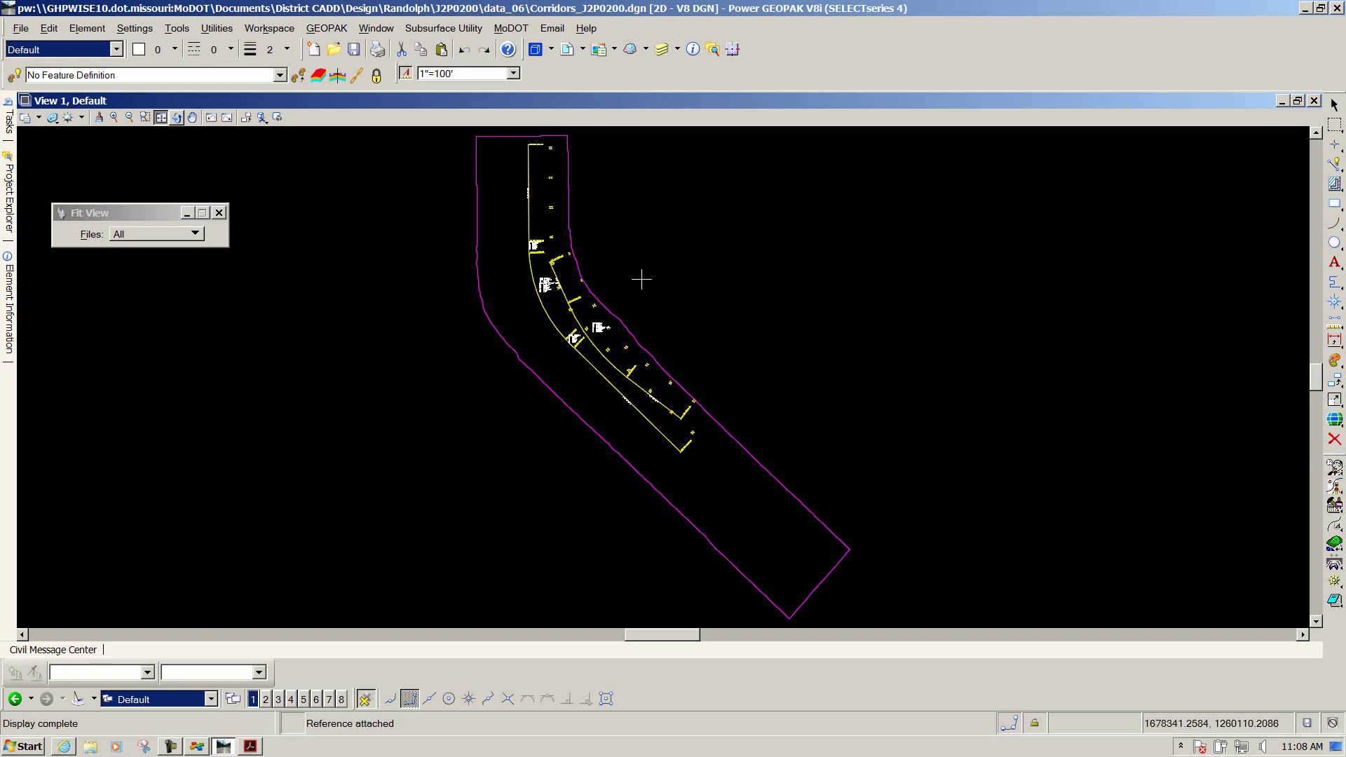
Select the existing terrain model's boundary and set it as the active terrain model
right_click(649, 325)
scroll(715, 420, "up", 5)
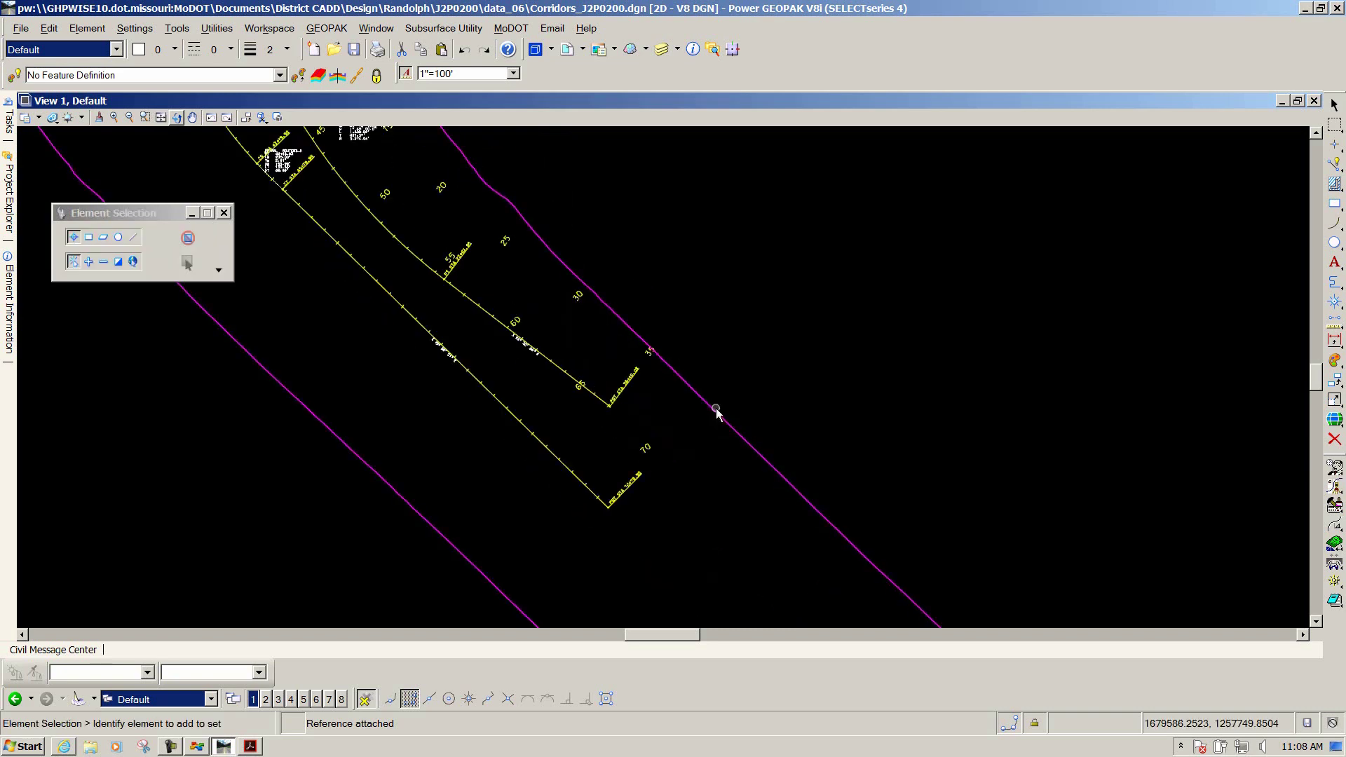
left_click(716, 411)
mouse_move(716, 411)
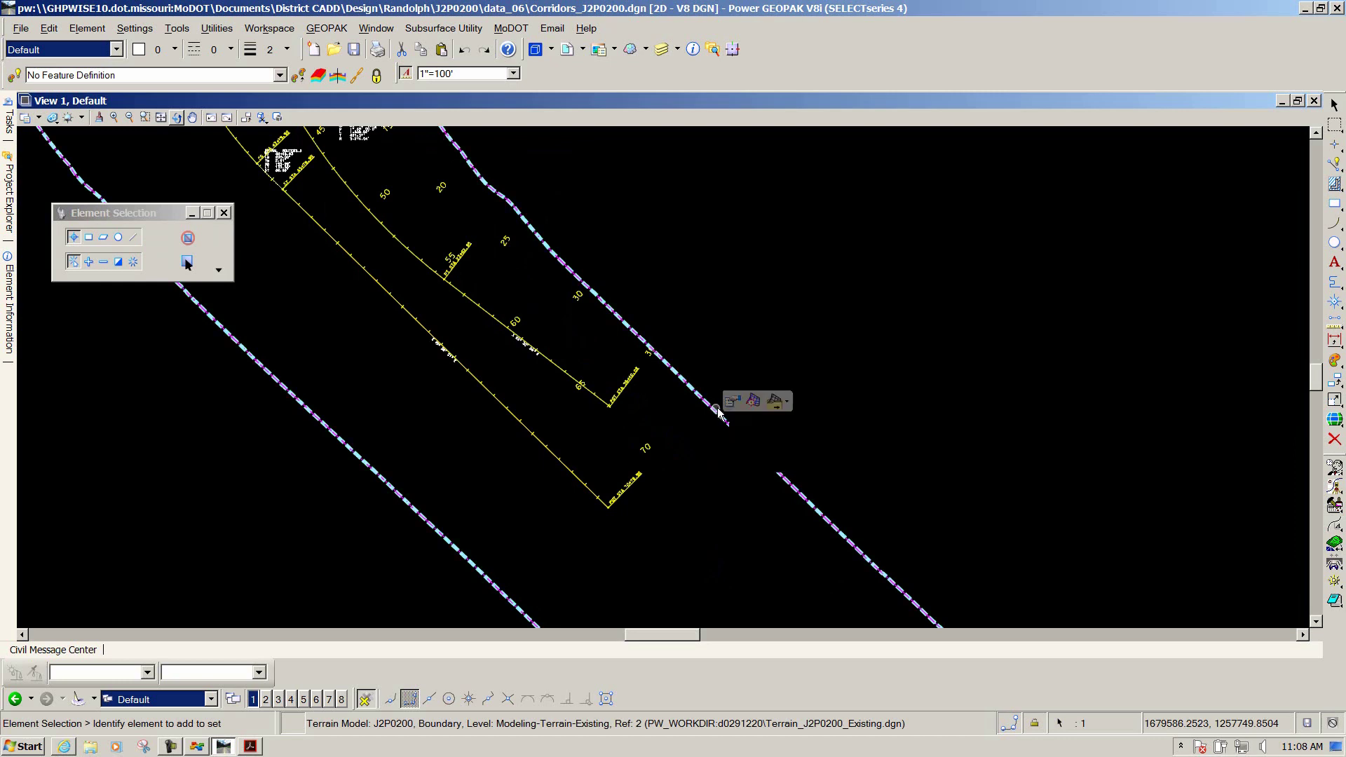
left_click(753, 402)
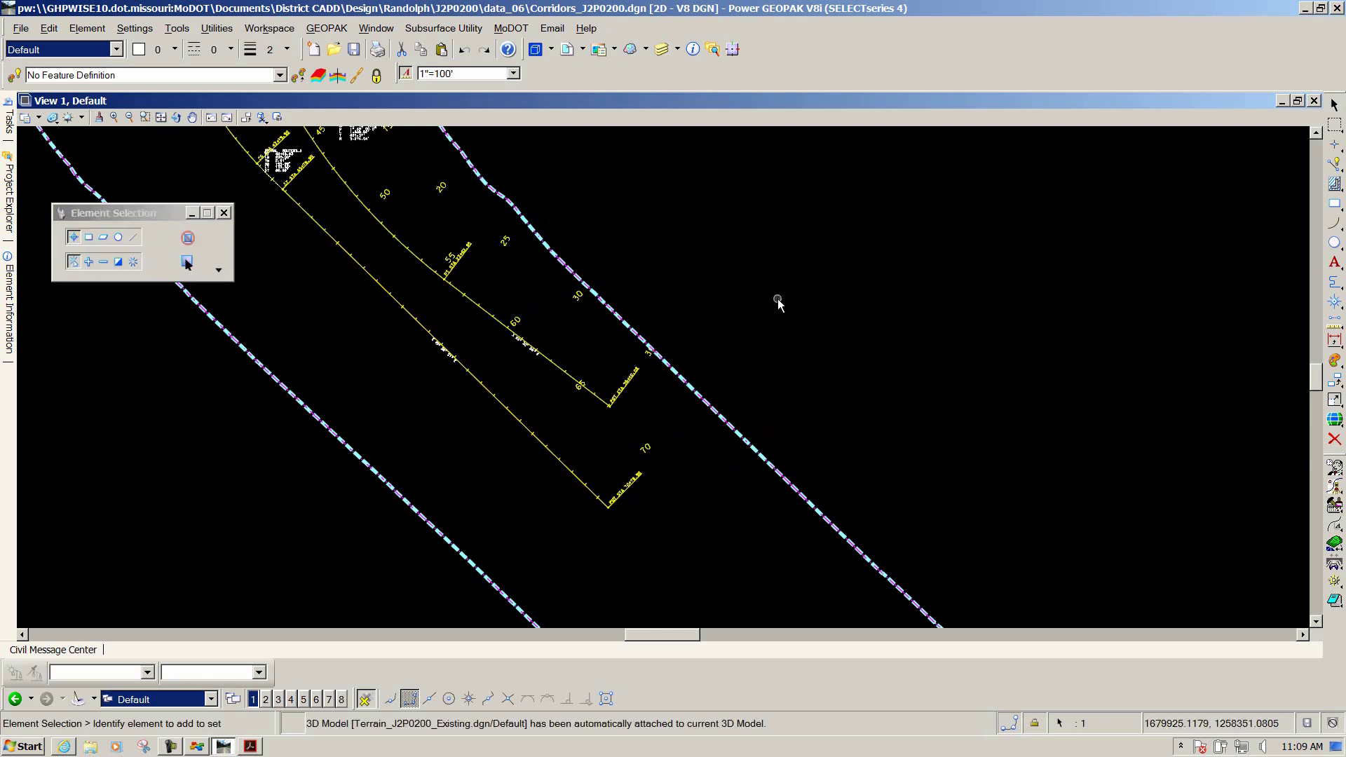
scroll(746, 295, "down", 1)
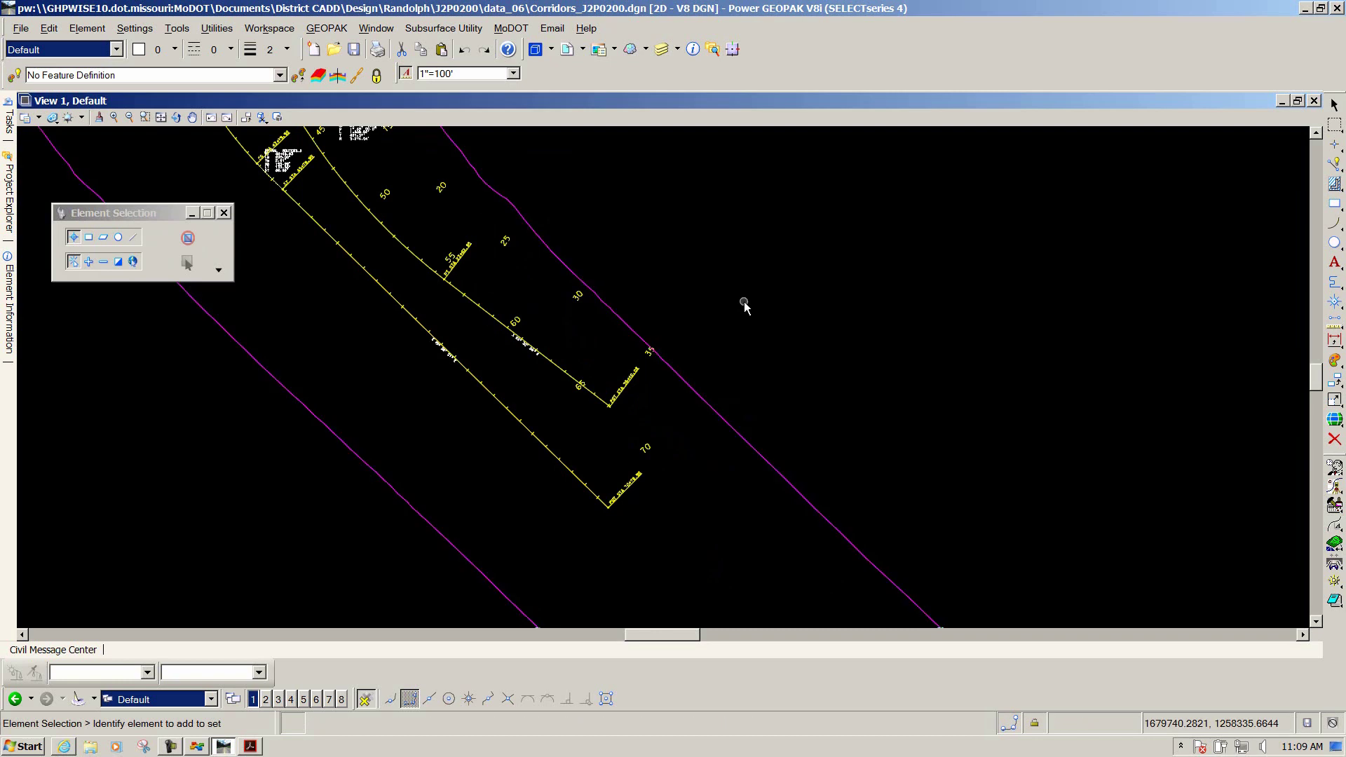
Open the Create Template editor from the Corridor Modeling tools
scroll(733, 270, "down", 1)
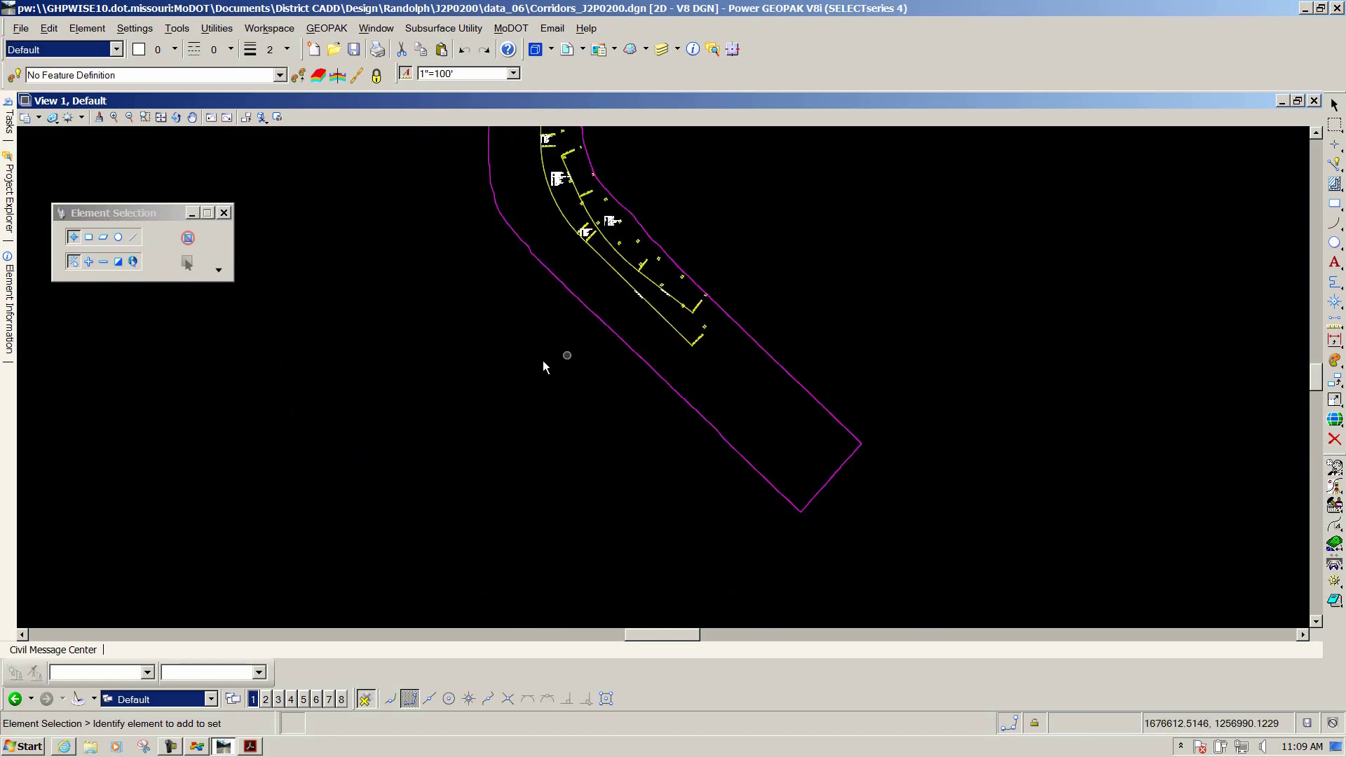
scroll(469, 371, "down", 1)
scroll(556, 259, "up", 5)
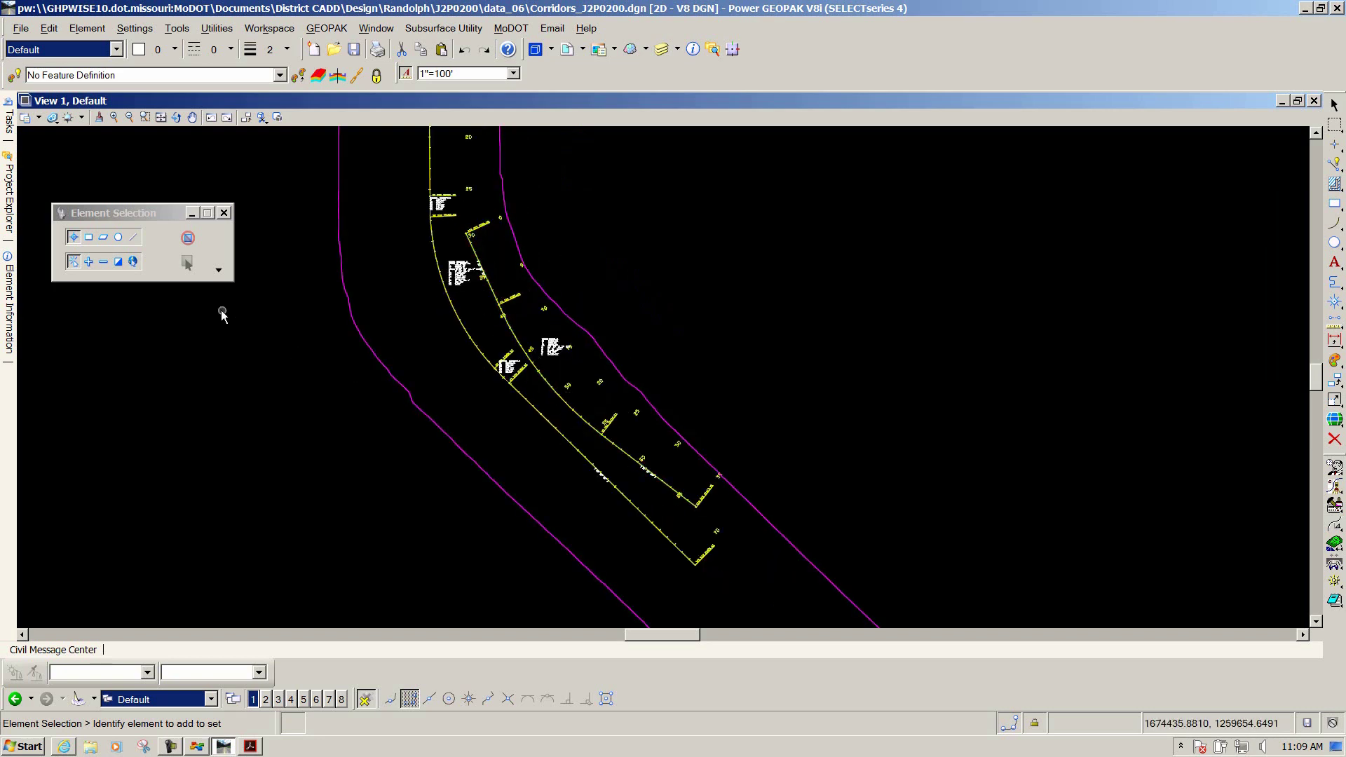
mouse_move(9, 123)
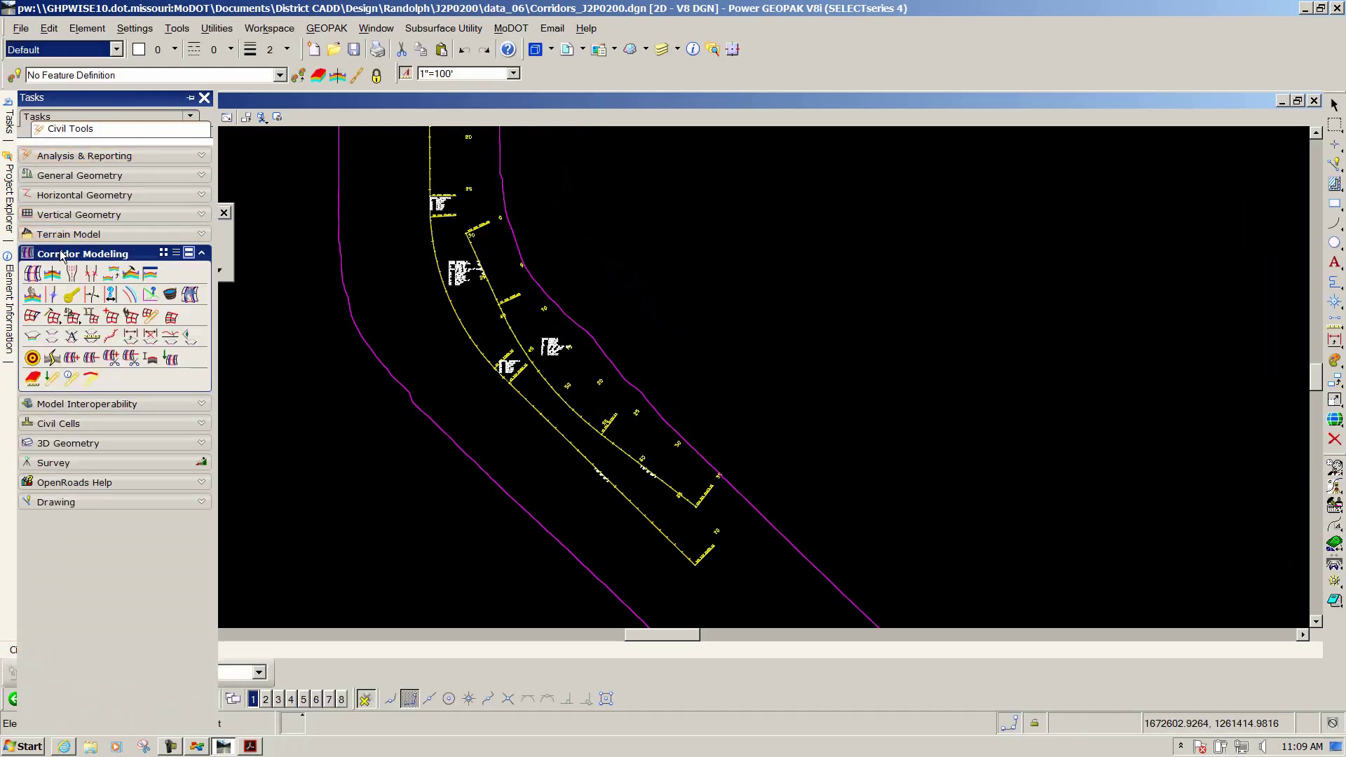
left_click(128, 274)
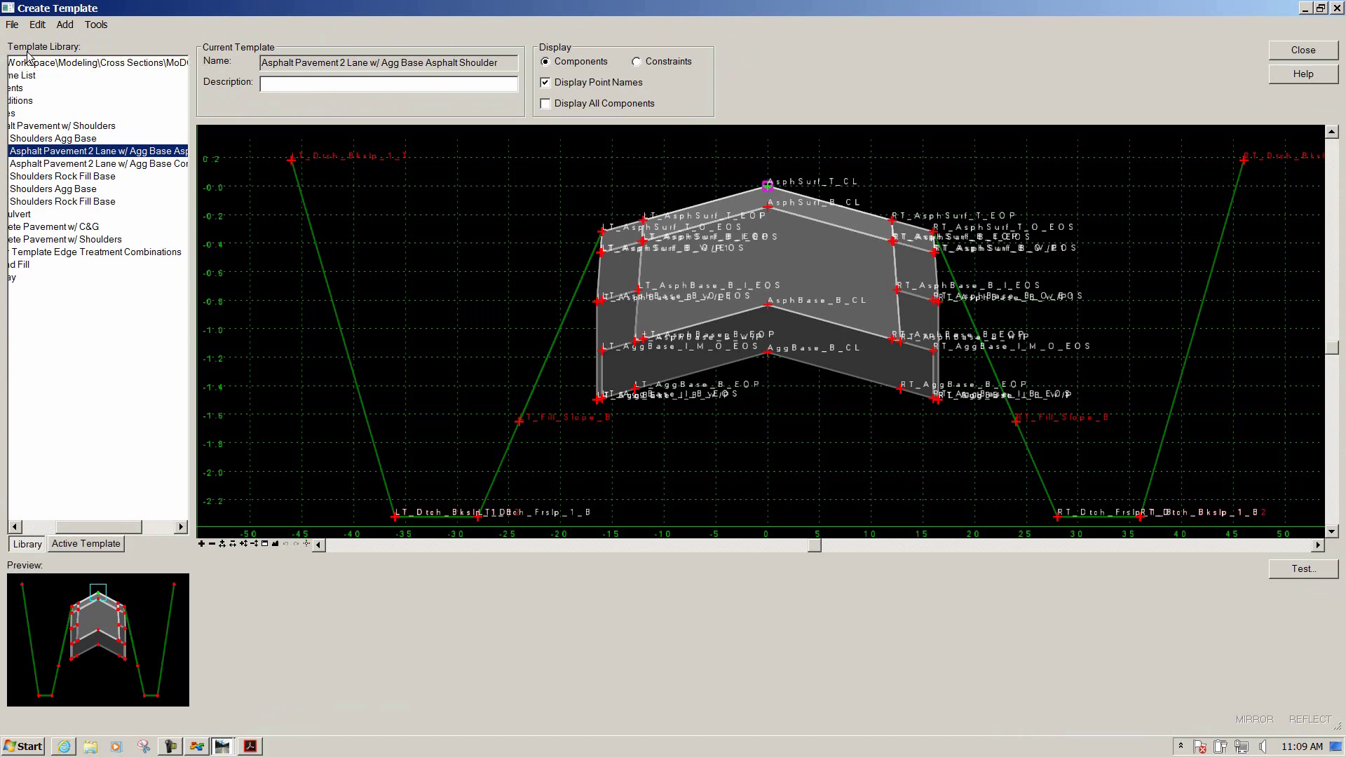
Open the template library J2P0200.itl from the District CADD\Design\Randolph\J2P0200\data_06 folder
left_click(12, 25)
left_click(23, 58)
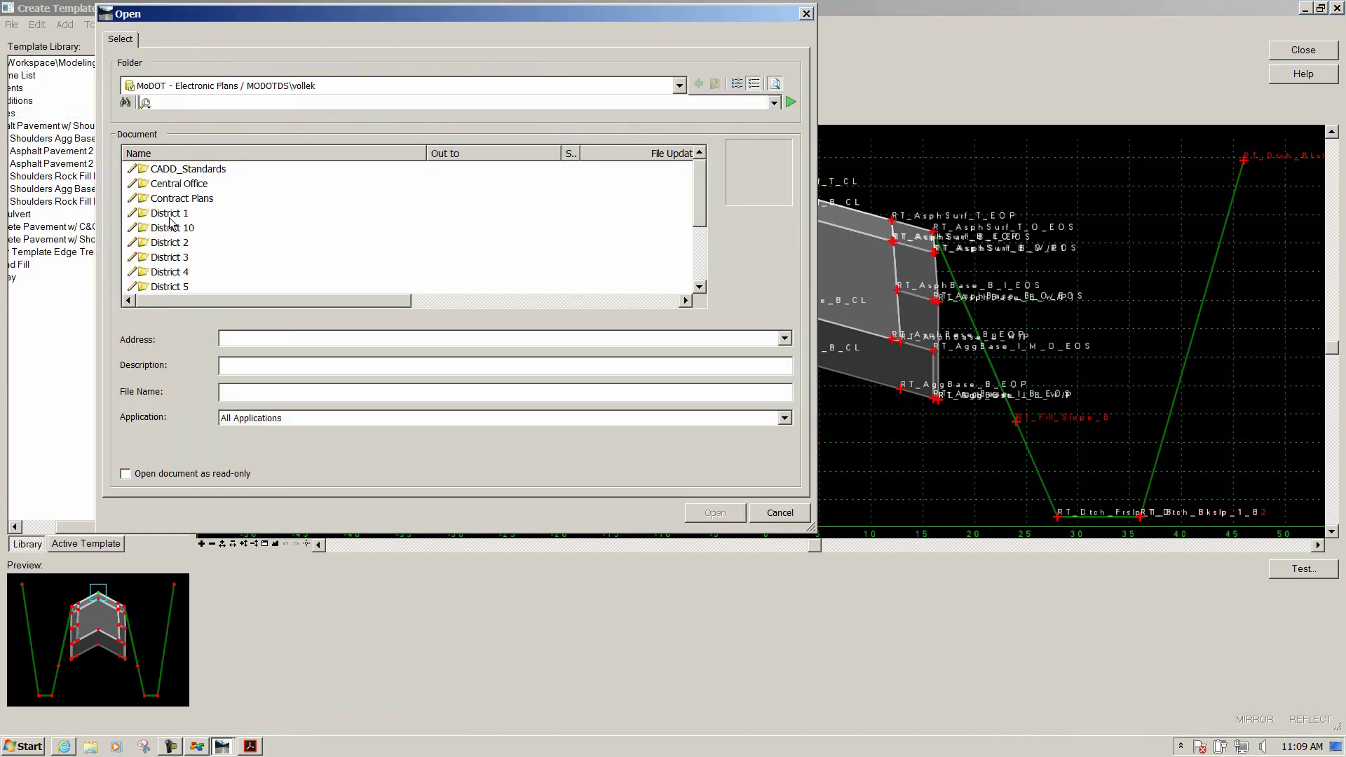
scroll(172, 223, "down", 3)
double_click(165, 258)
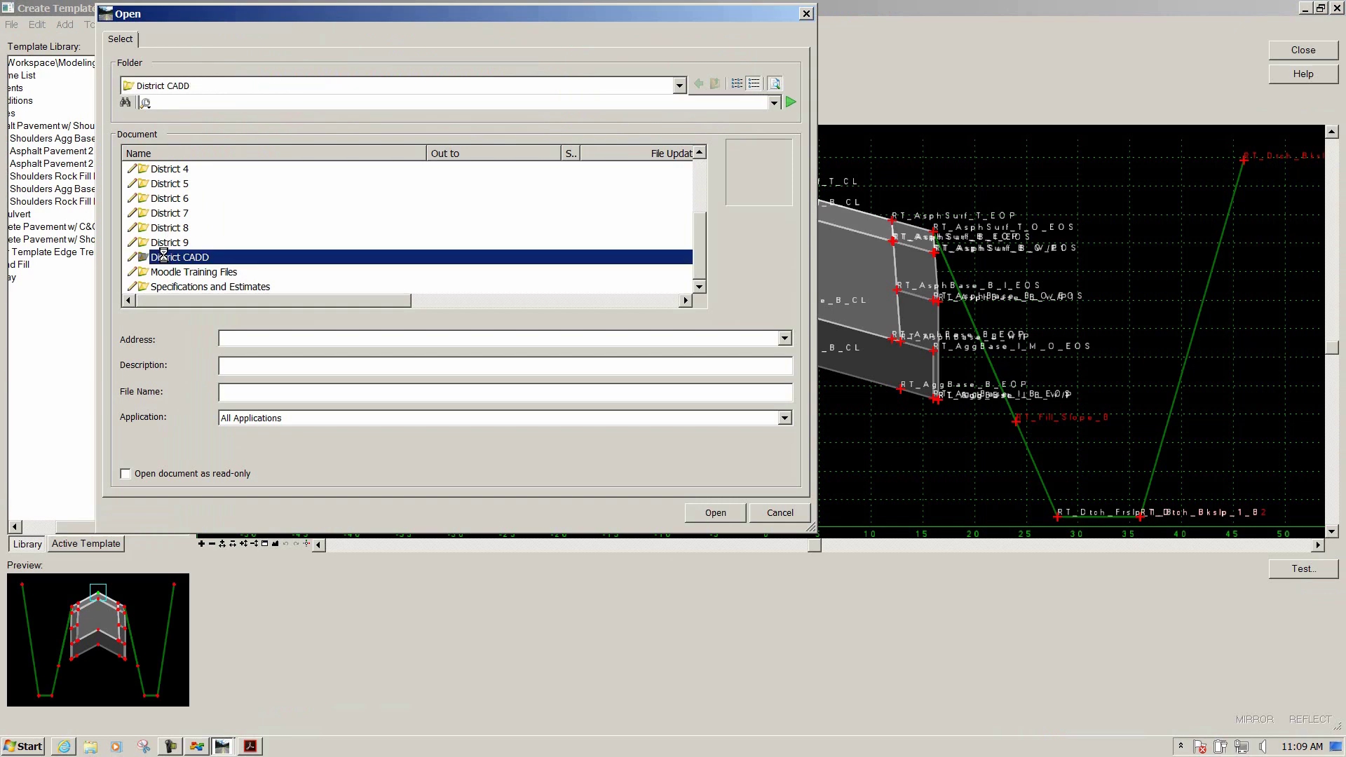
double_click(162, 202)
double_click(165, 172)
double_click(165, 171)
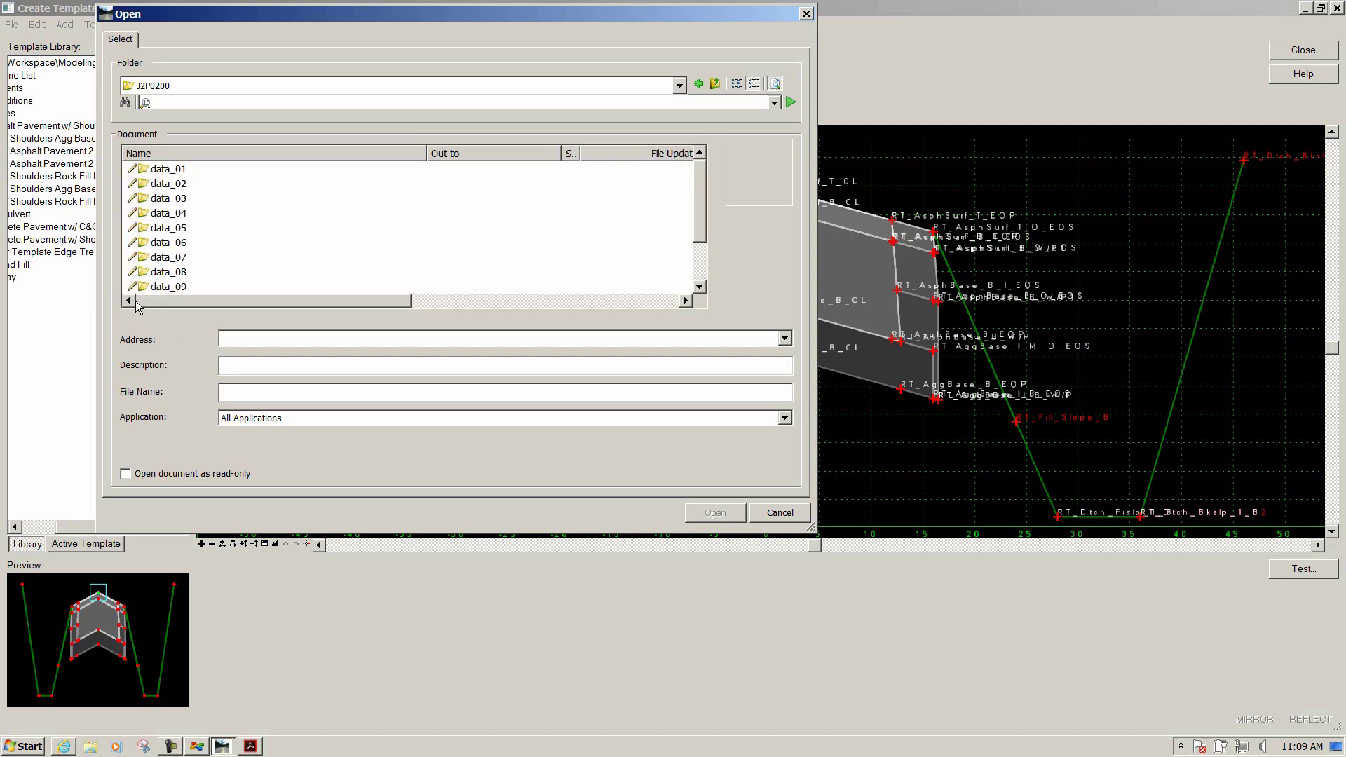
double_click(165, 246)
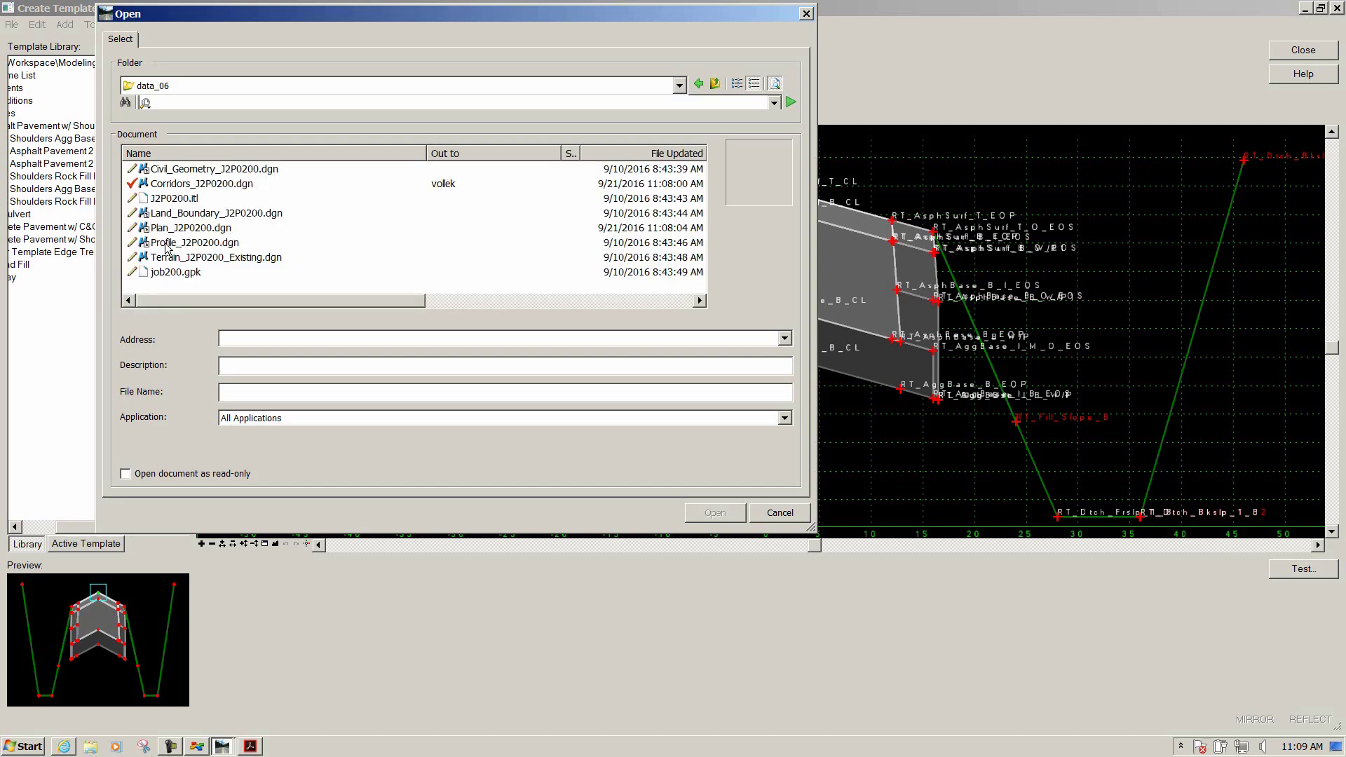
left_click(175, 199)
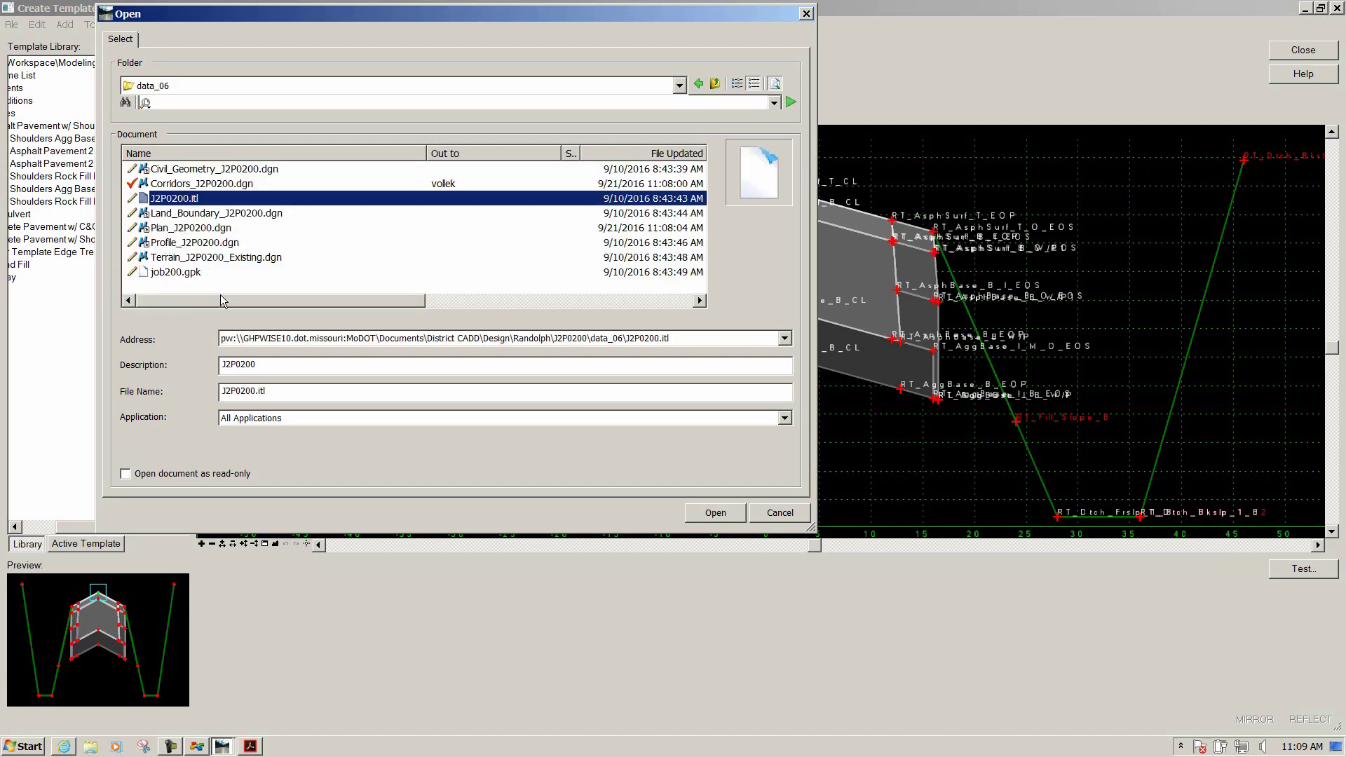
left_click(715, 516)
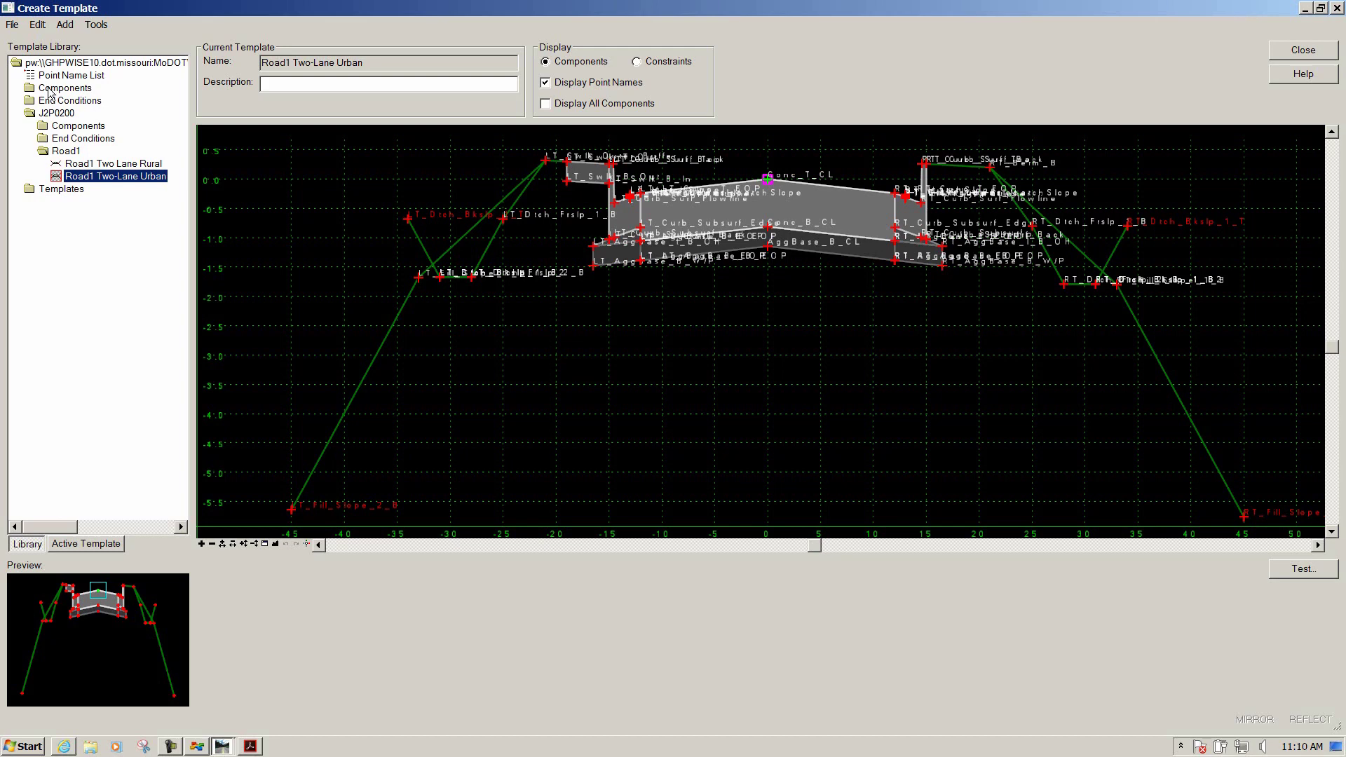
Expand Templates, Concrete Pavement w/ Shoulders and A2 Shoulders Agg Base, and widen the library tree to show full template names
left_click(29, 191)
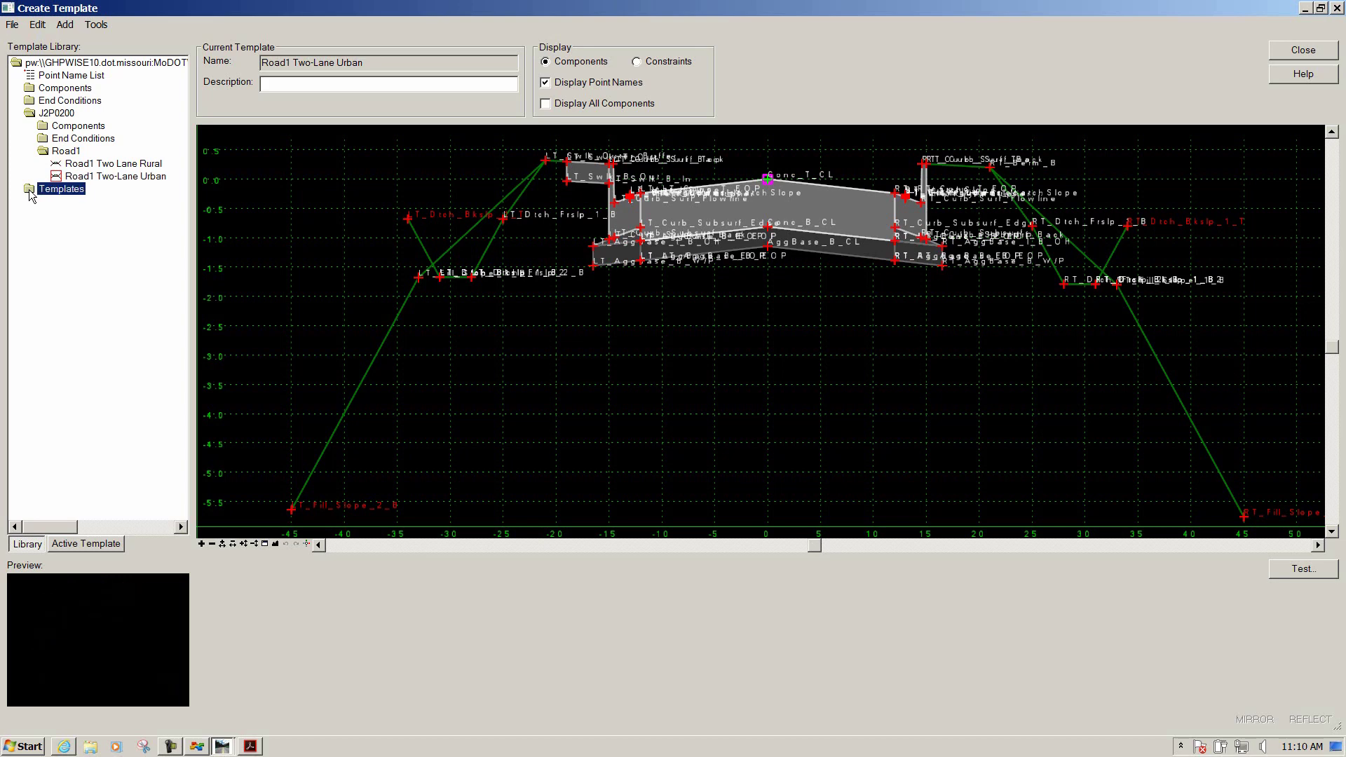
double_click(30, 195)
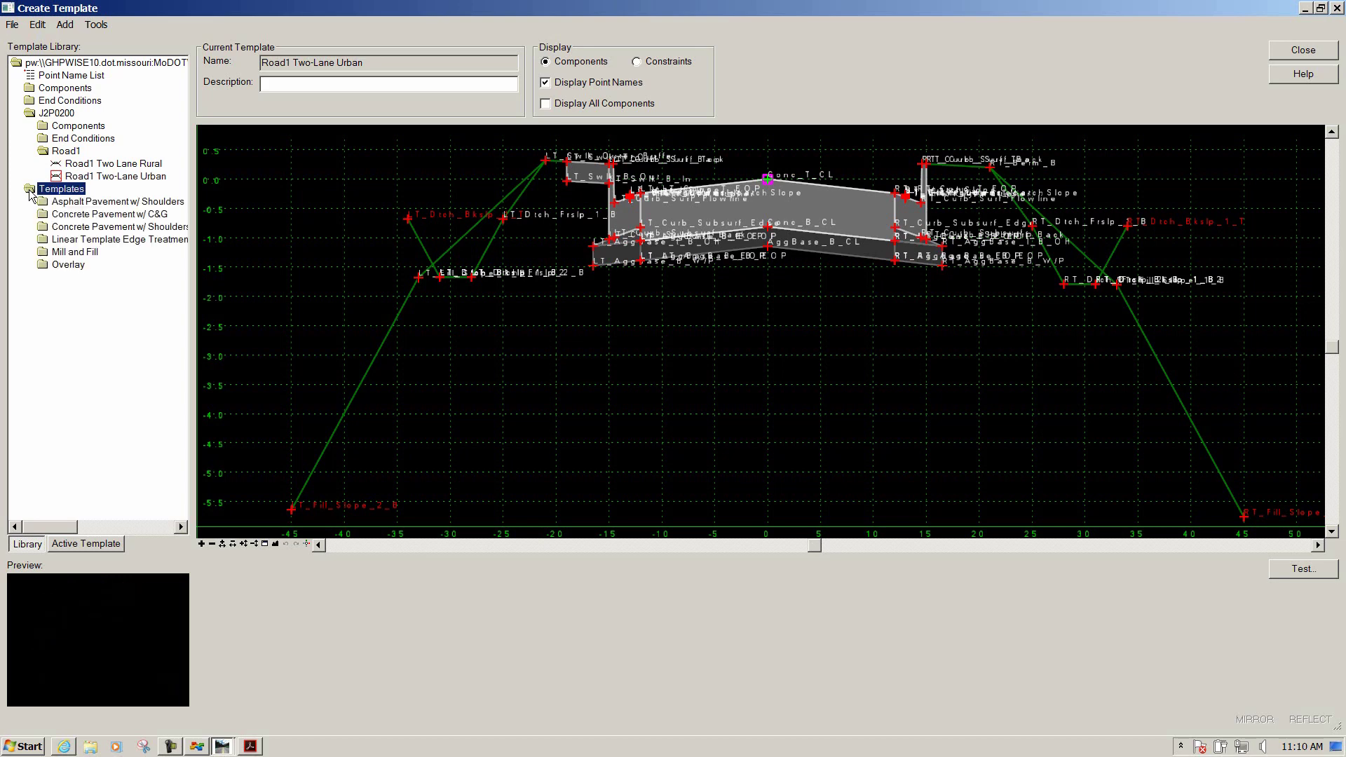
double_click(40, 229)
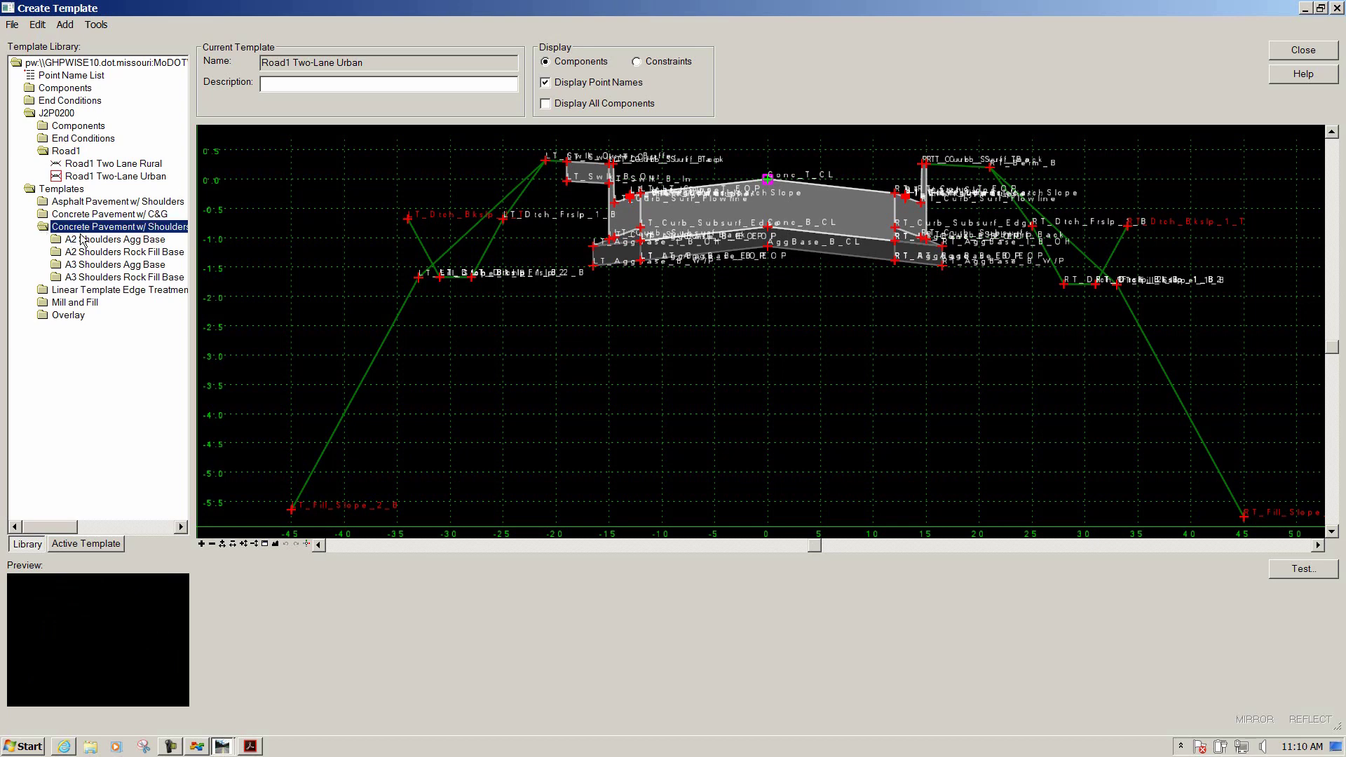
double_click(58, 241)
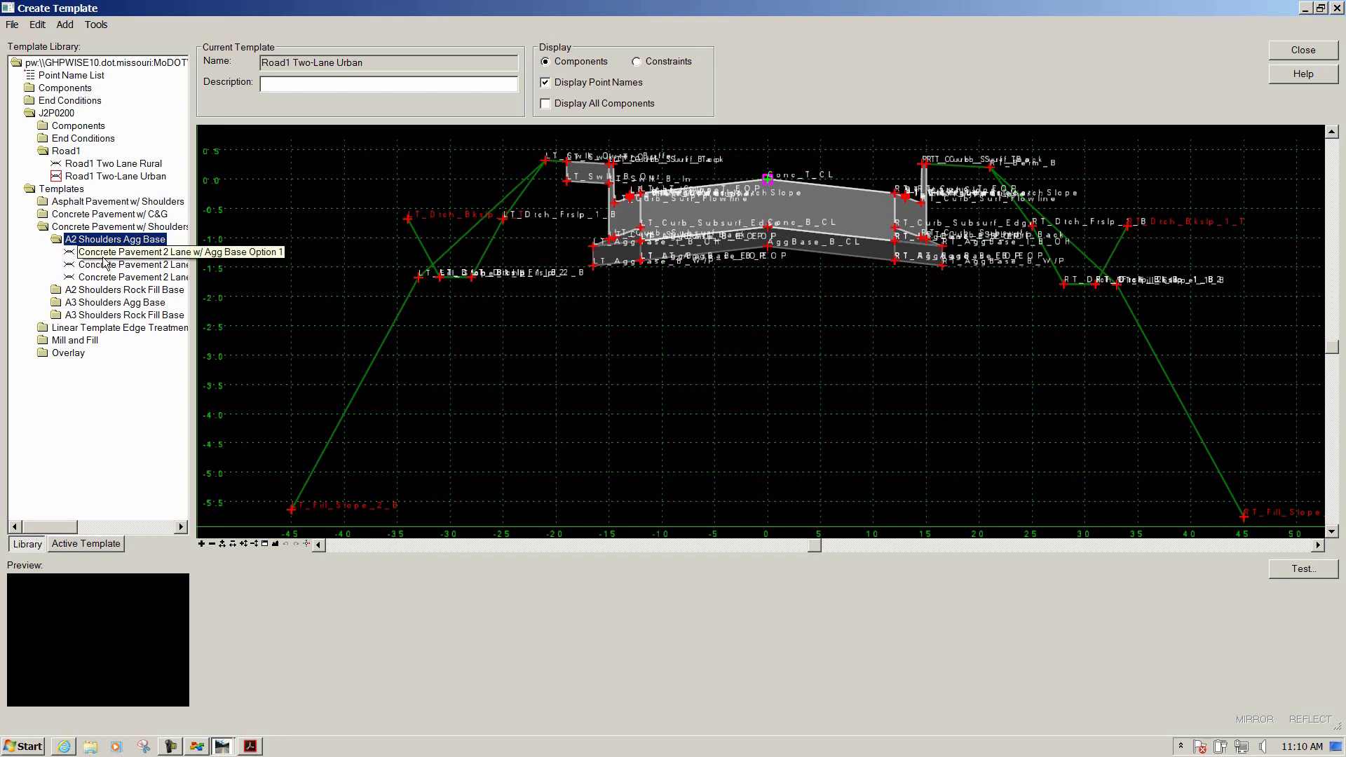
left_click_drag(194, 277, 365, 280)
Copy the Concrete Pavement 2 Lane w/ Agg Base Option 3 template into the J2P0200 Road1 folder
left_click(202, 279)
right_click(199, 279)
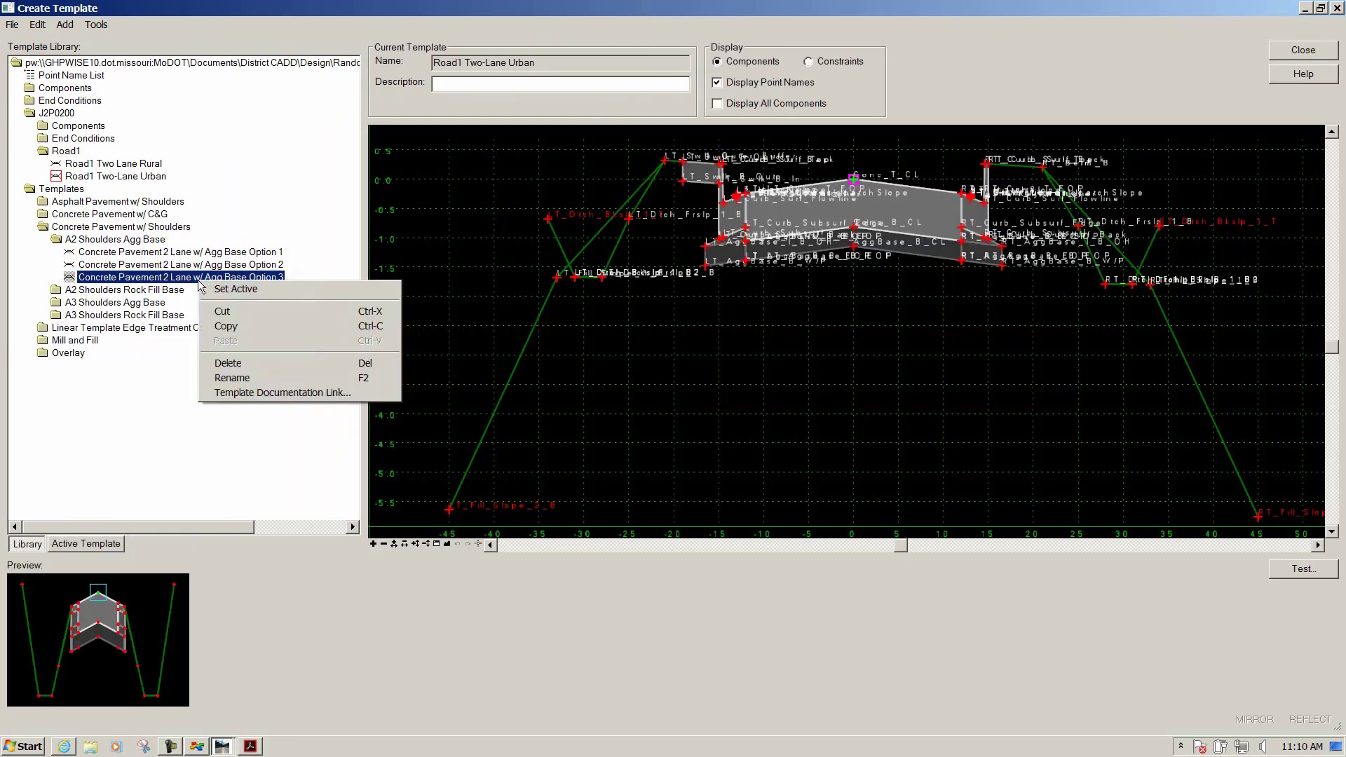
left_click(234, 332)
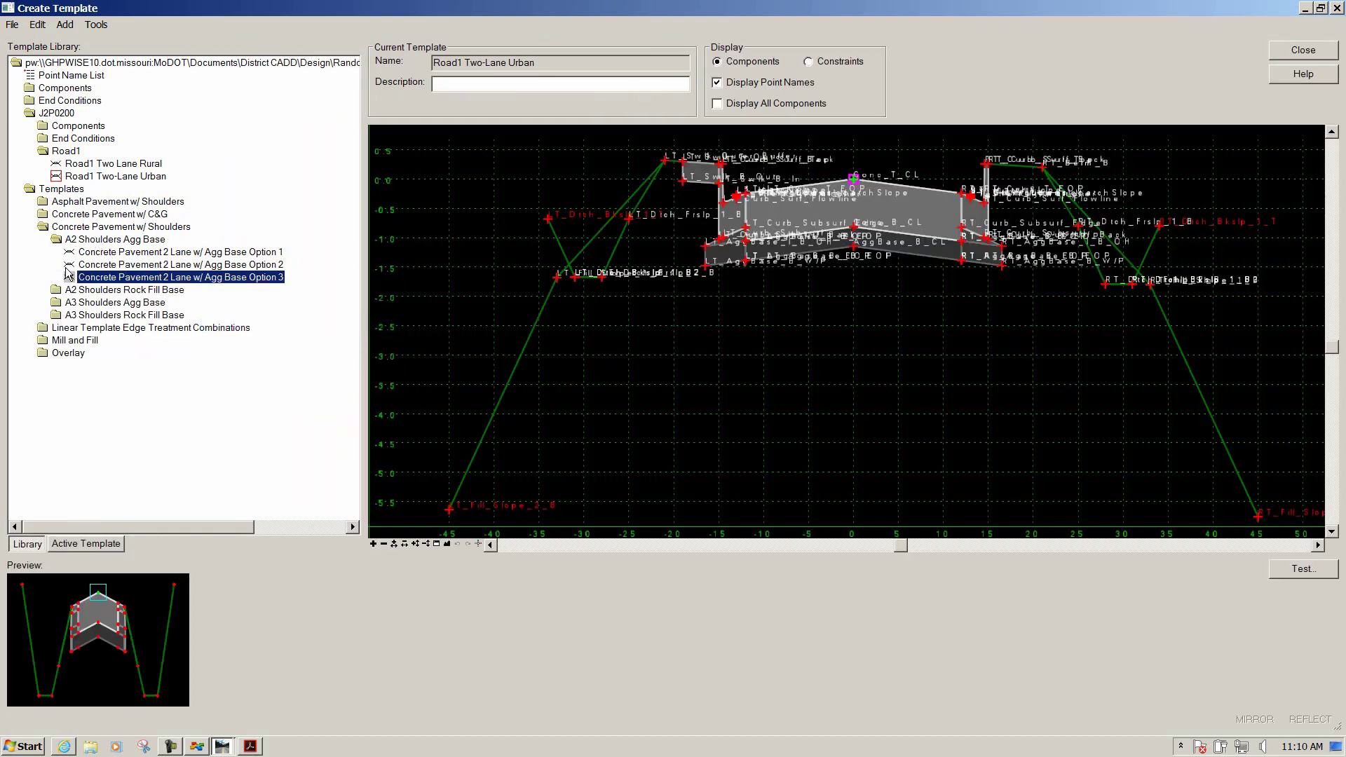
left_click(64, 153)
right_click(64, 154)
left_click(95, 213)
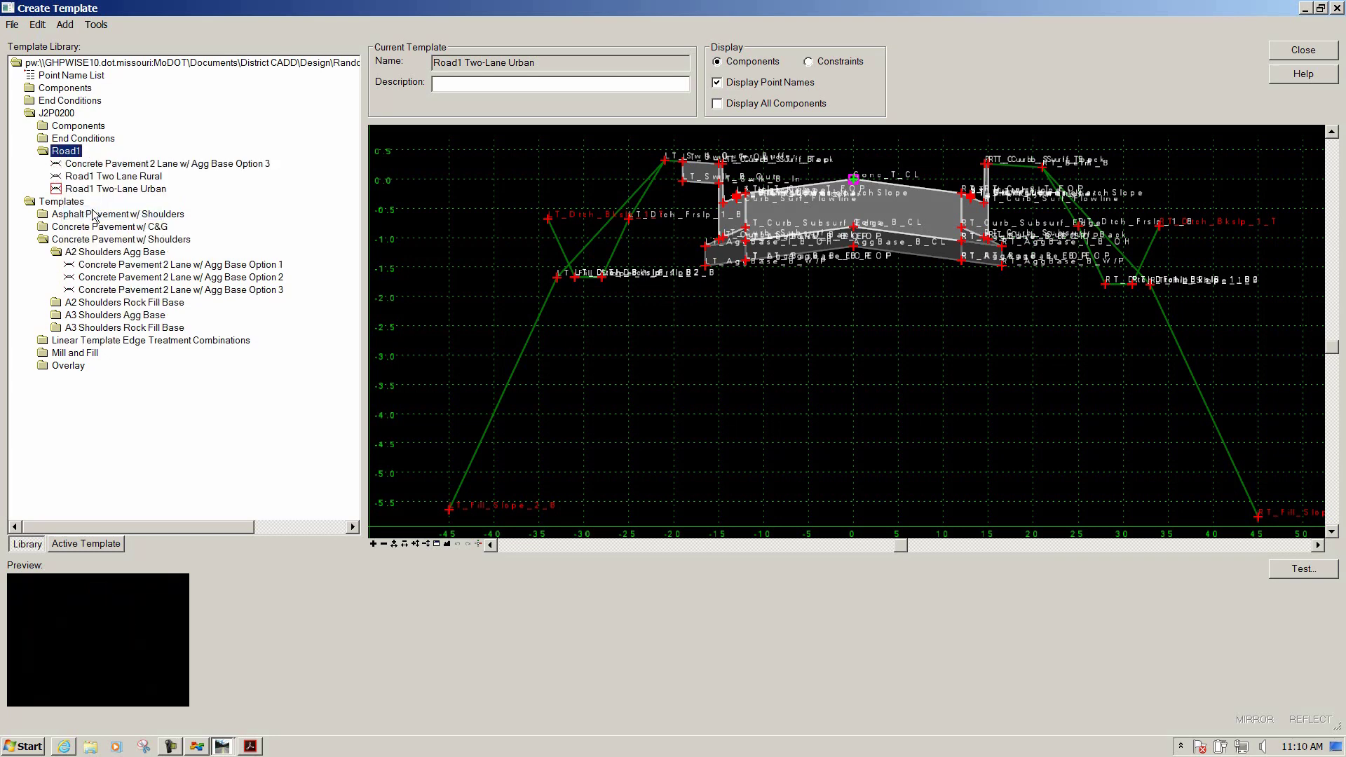
left_click(132, 167)
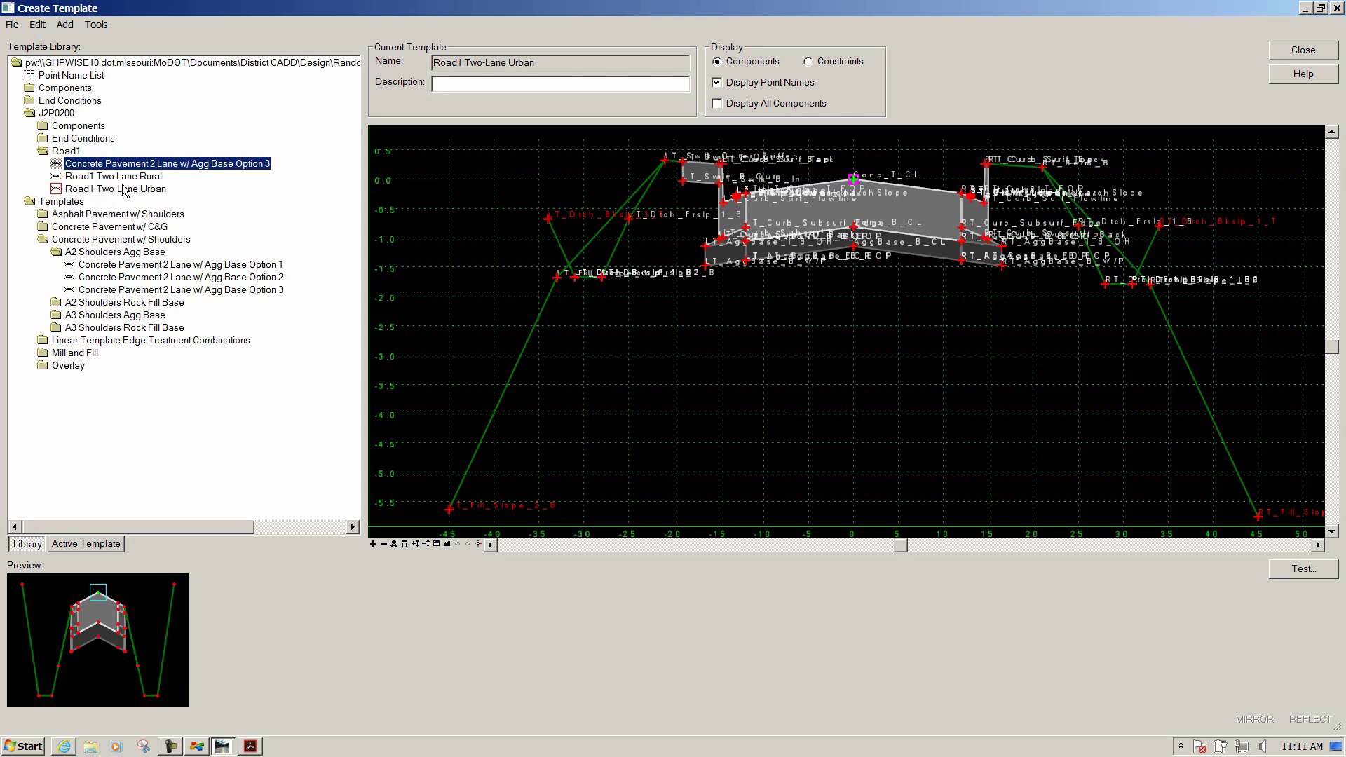
Copy the 2 Lanes Type A C&G w/ Agg Base template from Concrete Pavement w/ C&G into the Road1 folder
double_click(43, 240)
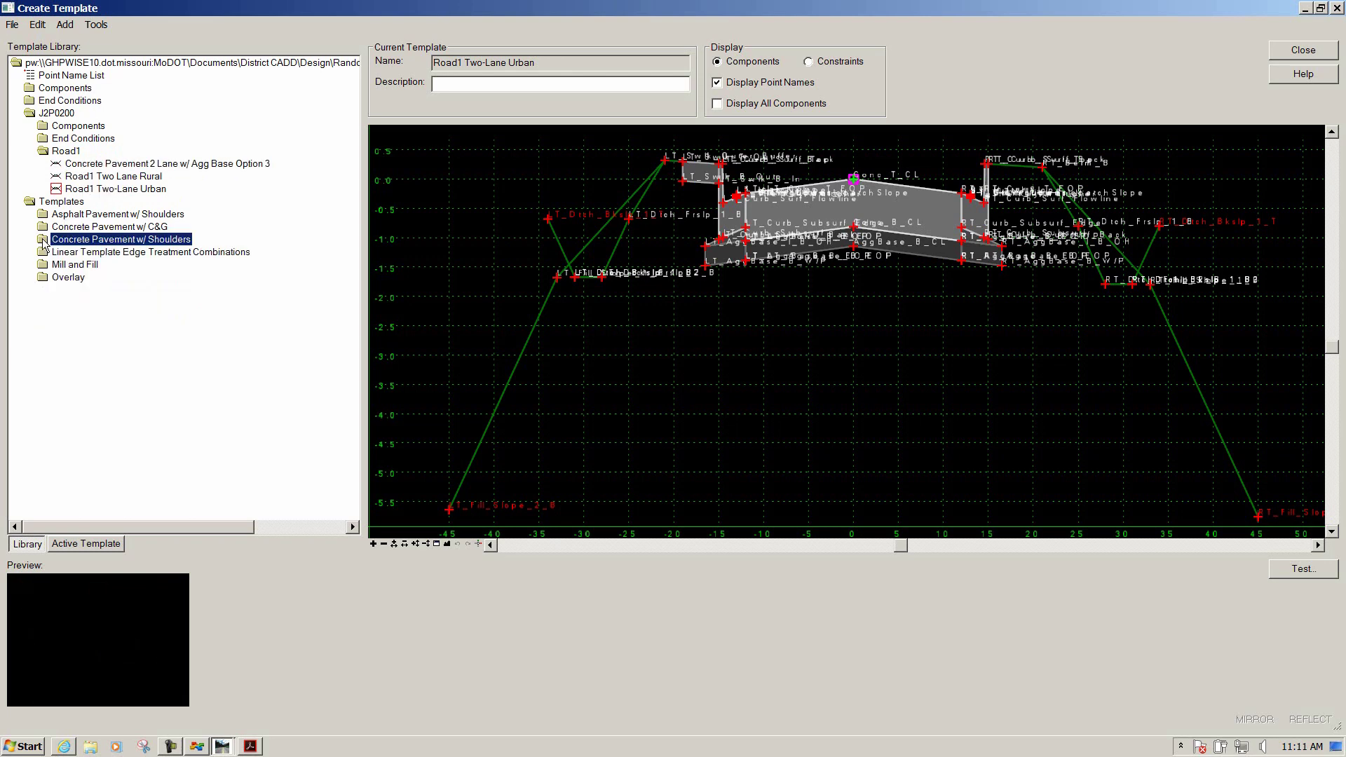
double_click(64, 227)
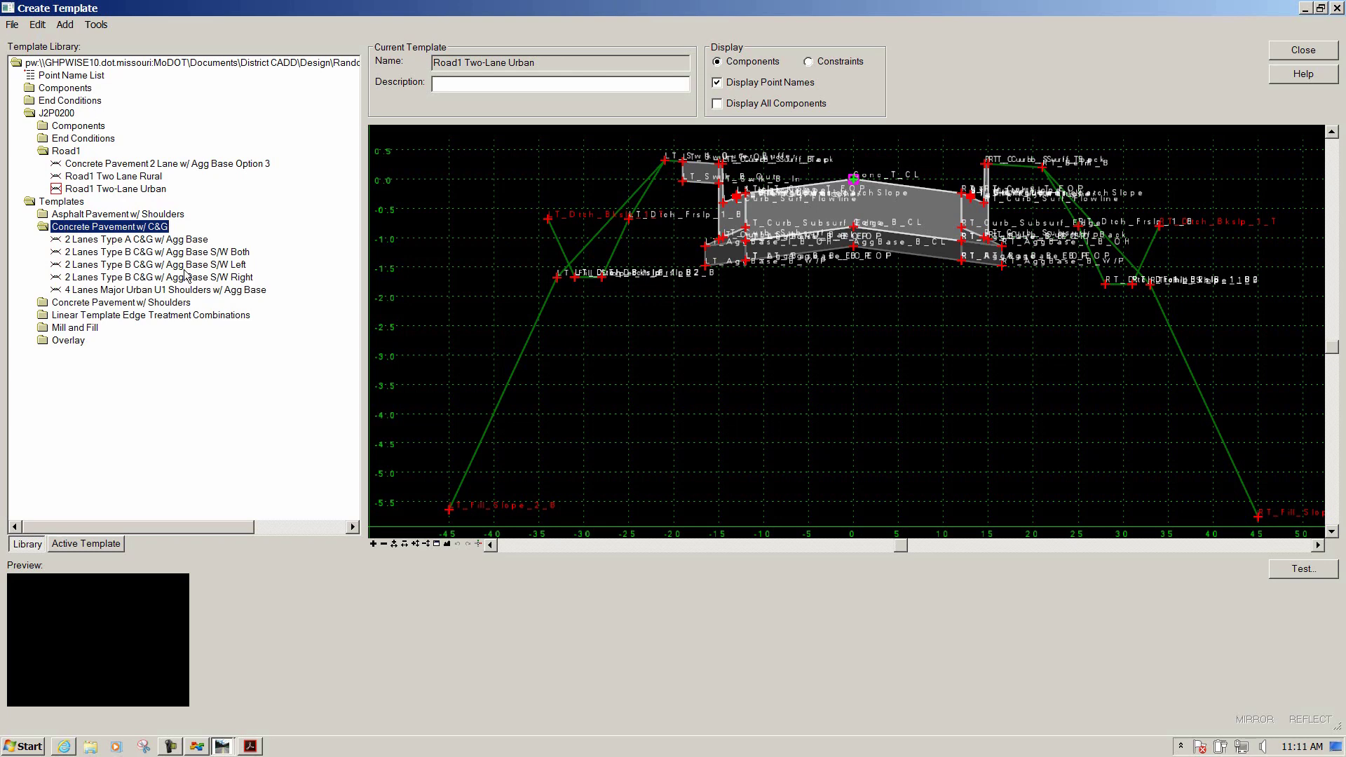
left_click(140, 241)
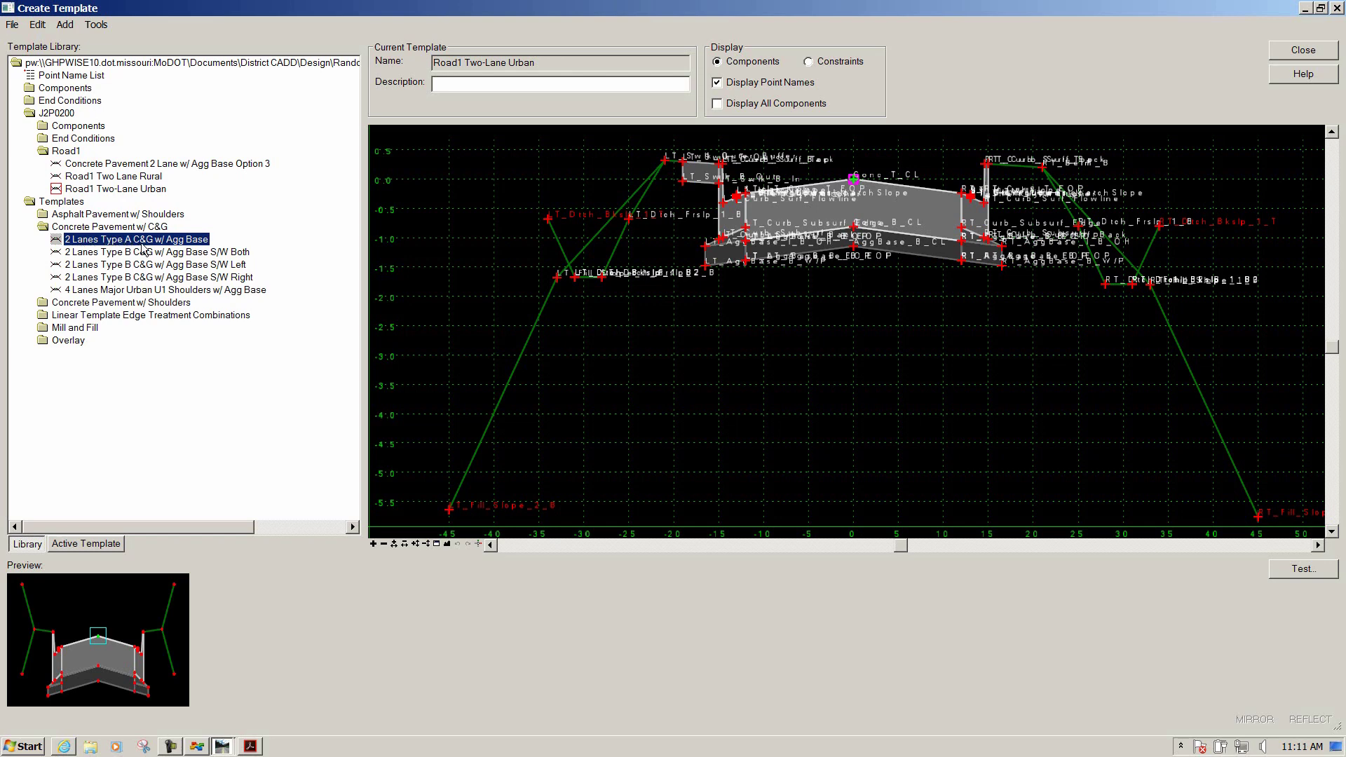
right_click(114, 245)
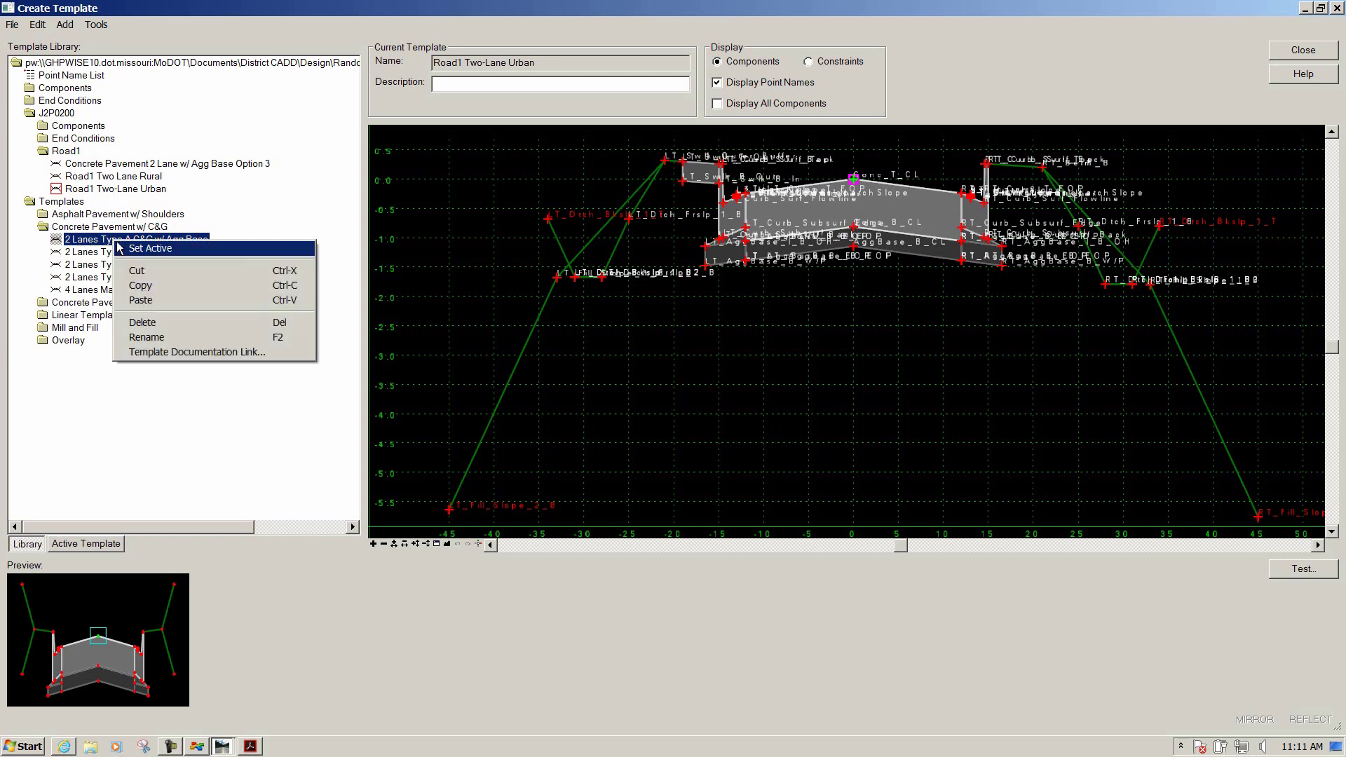
left_click(148, 286)
left_click(66, 151)
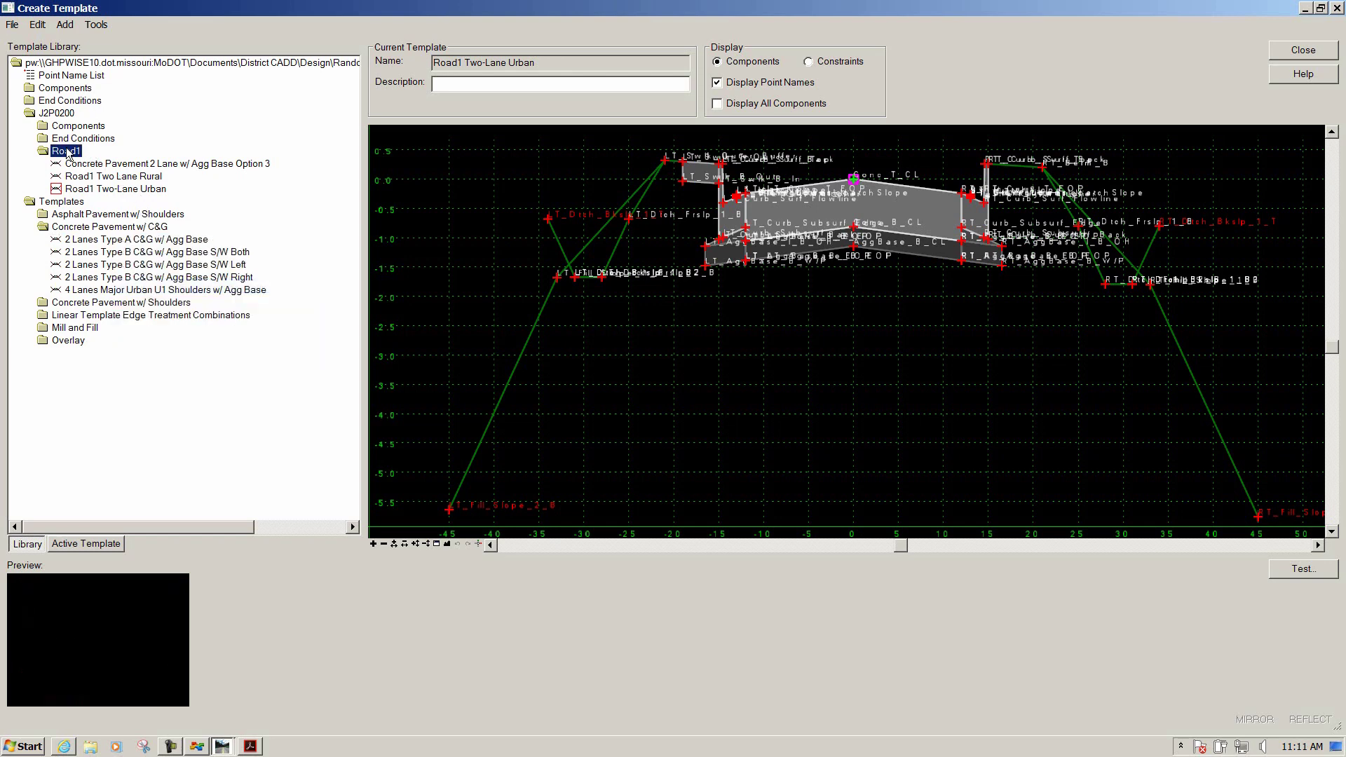
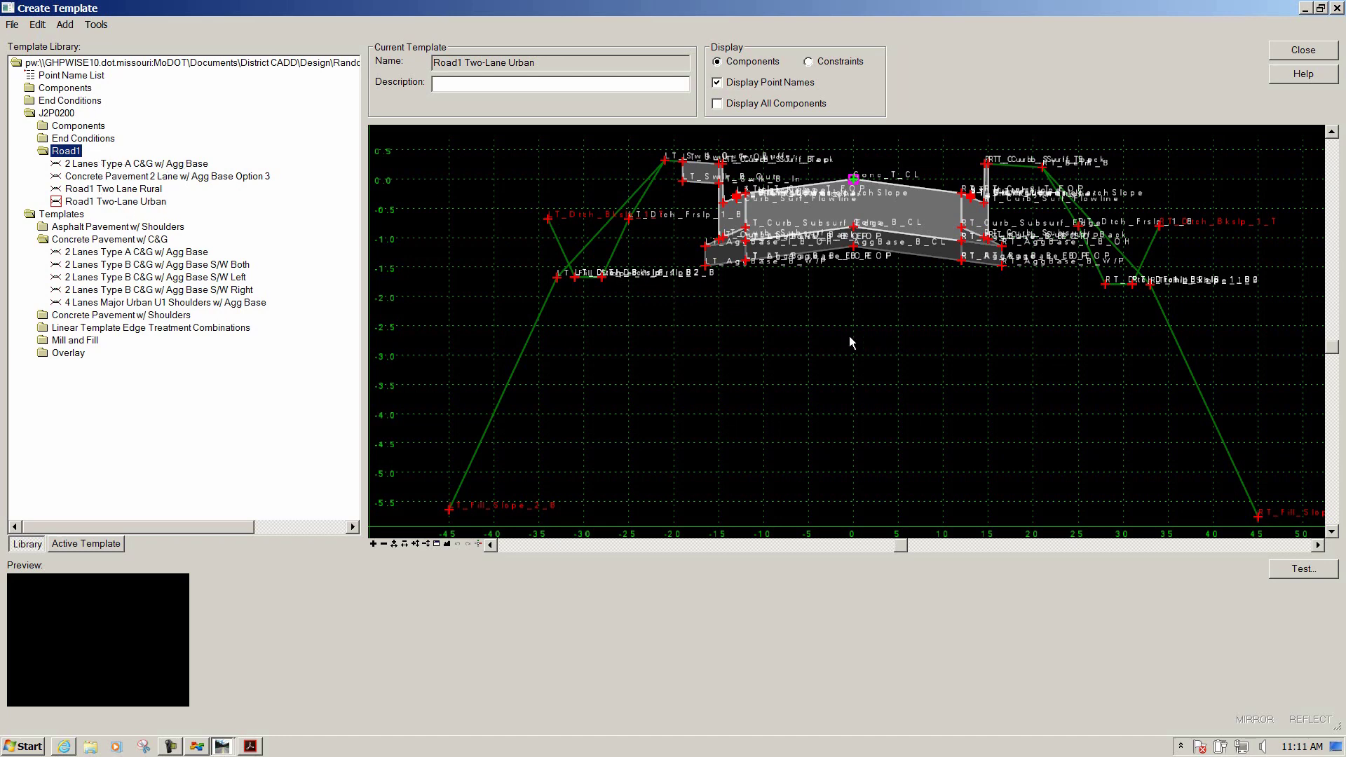
Make Road1's 2 Lanes Type A C&G w/ Agg Base template active and inspect its curb and gutter points
left_click(85, 164)
double_click(84, 165)
scroll(634, 399, "up", 3)
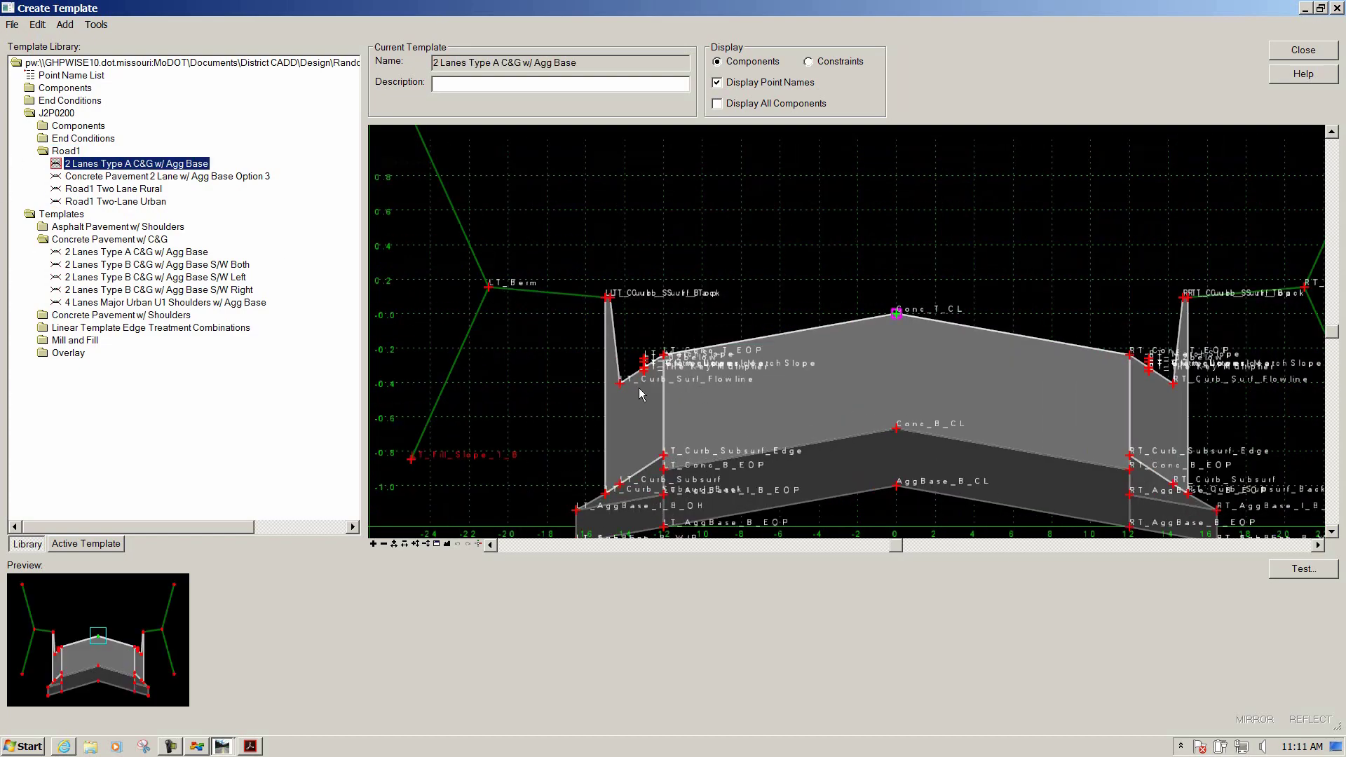
scroll(592, 377, "down", 3)
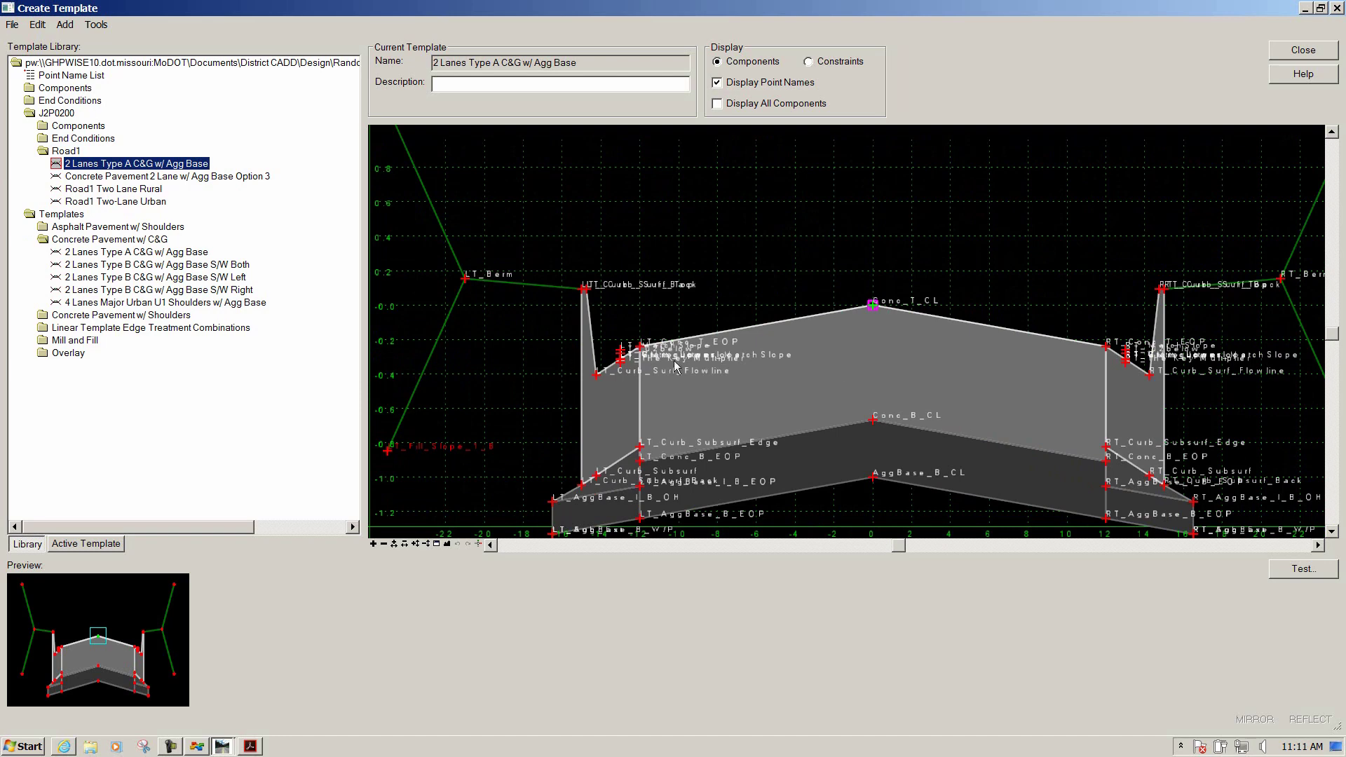
scroll(1142, 375, "up", 3)
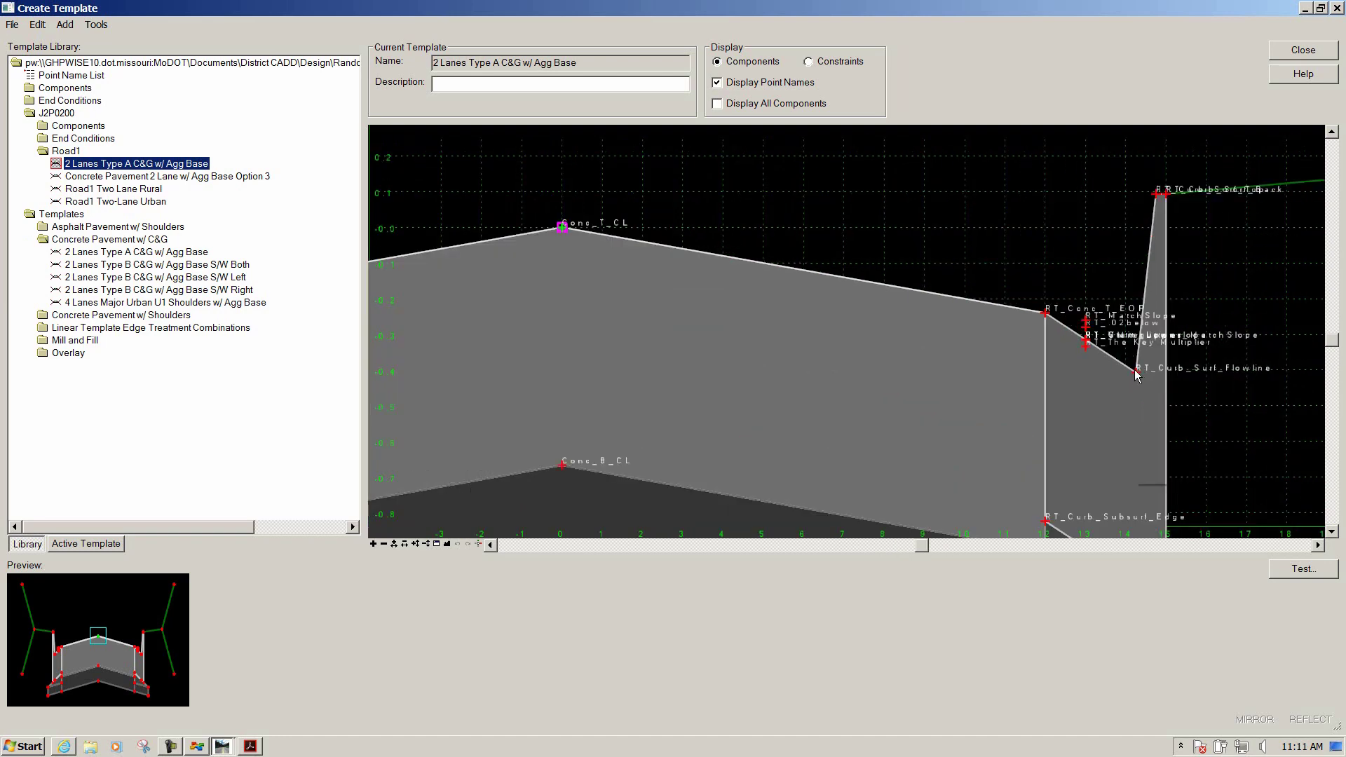
scroll(1137, 367, "down", 2)
mouse_move(528, 355)
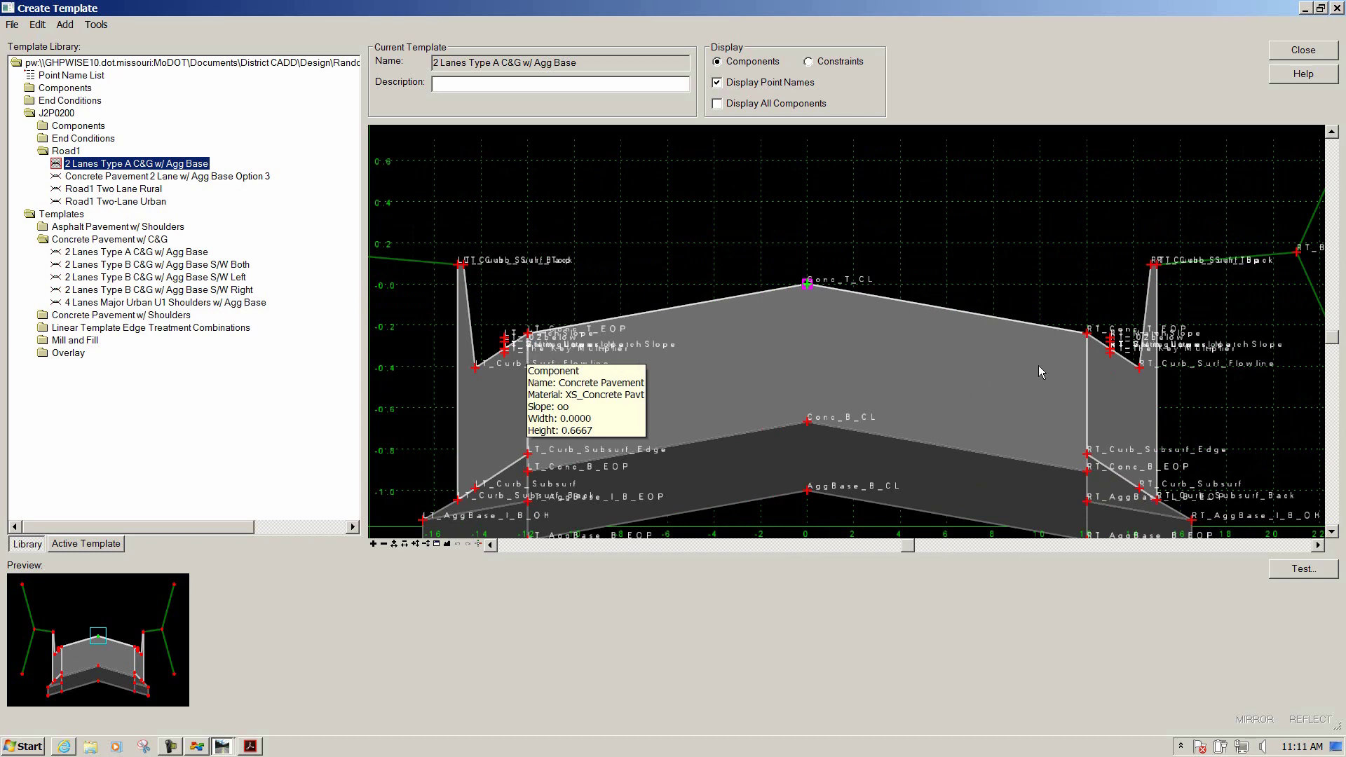
Change Constraint 1 of the RT_Curb_Surf_Flowline point to Slope, apply it, and close the point's properties
scroll(1143, 382, "up", 3)
scroll(1115, 389, "up", 2)
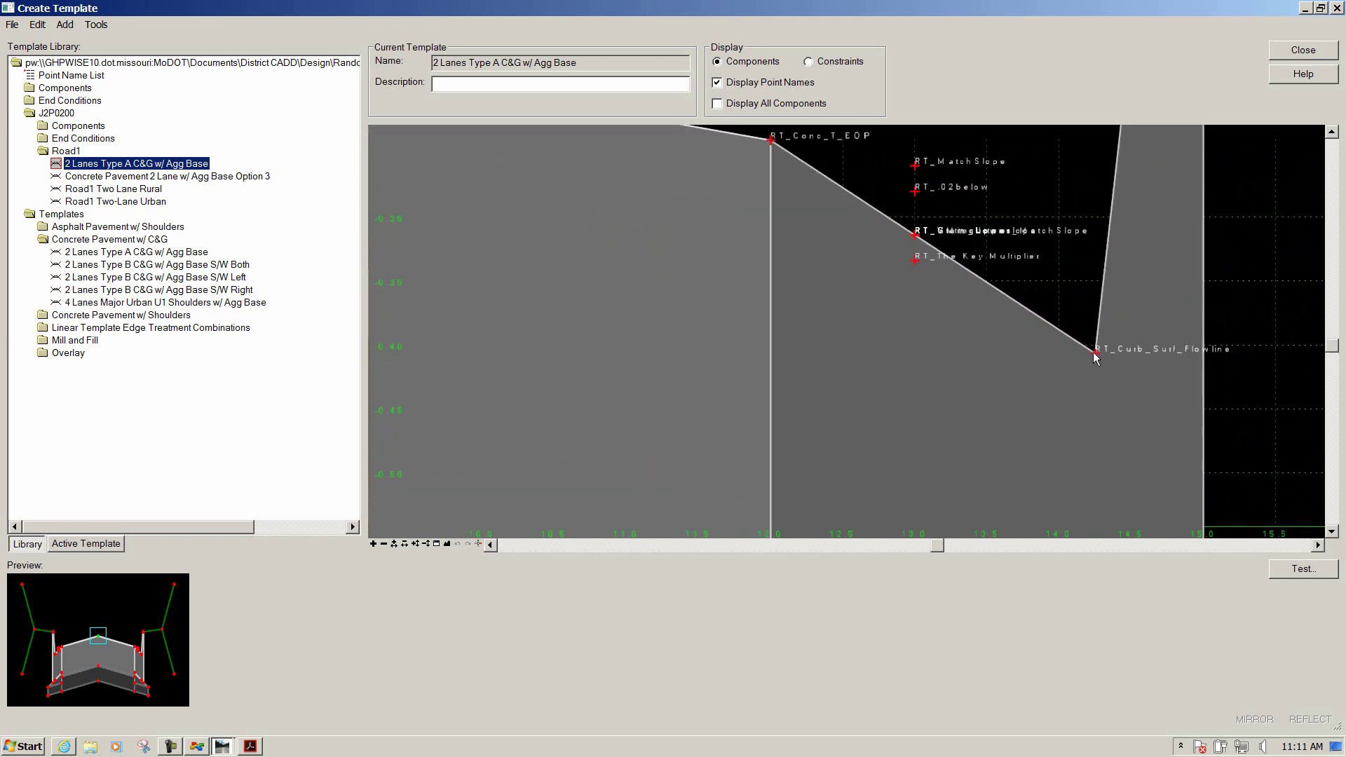
double_click(1096, 354)
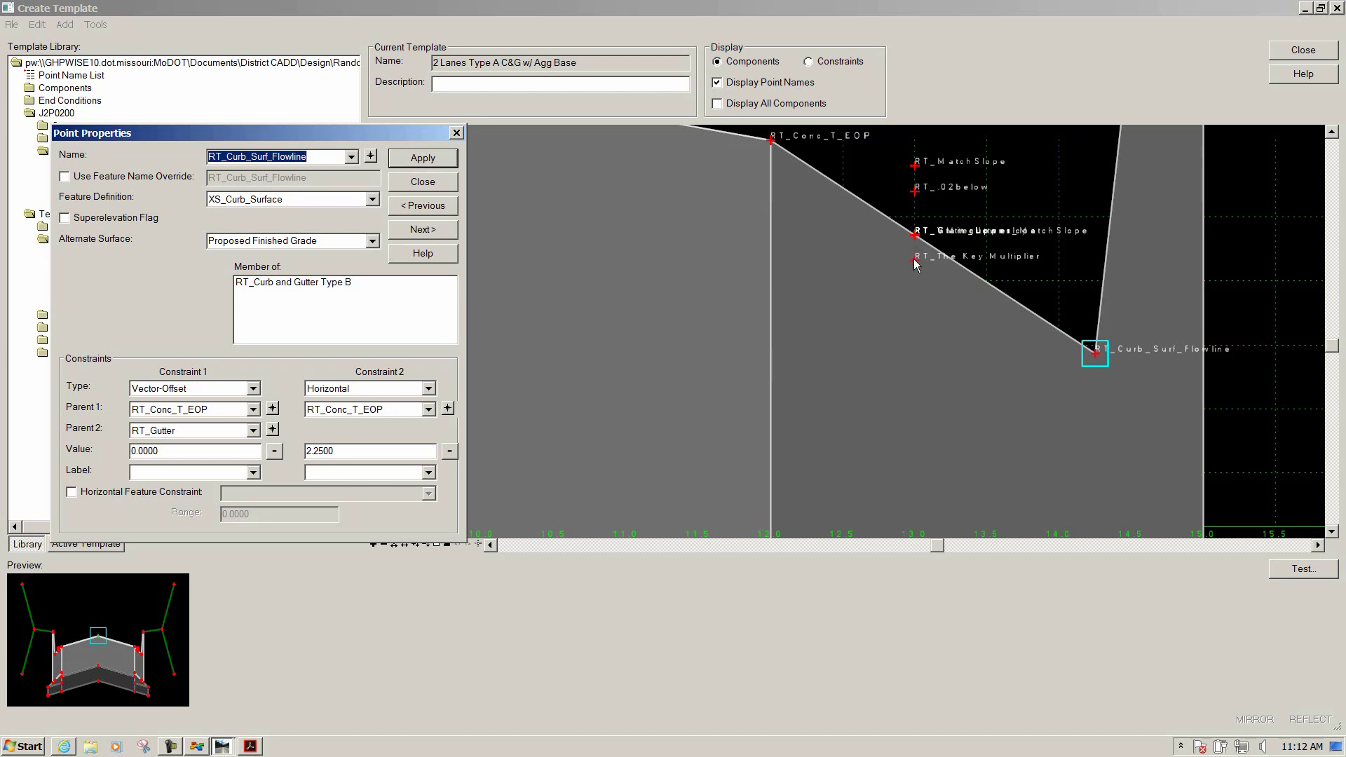
scroll(783, 322, "down", 2)
scroll(847, 262, "up", 1)
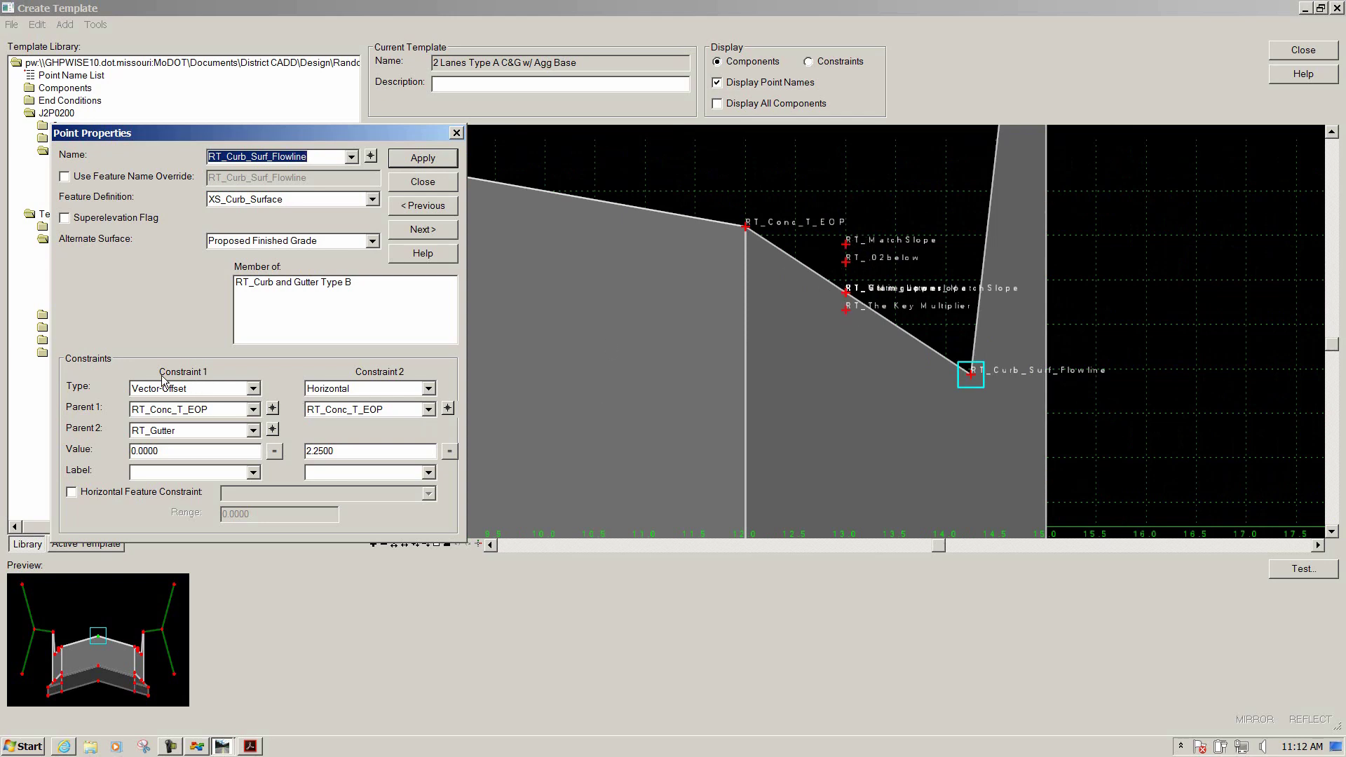
left_click(252, 388)
left_click(171, 437)
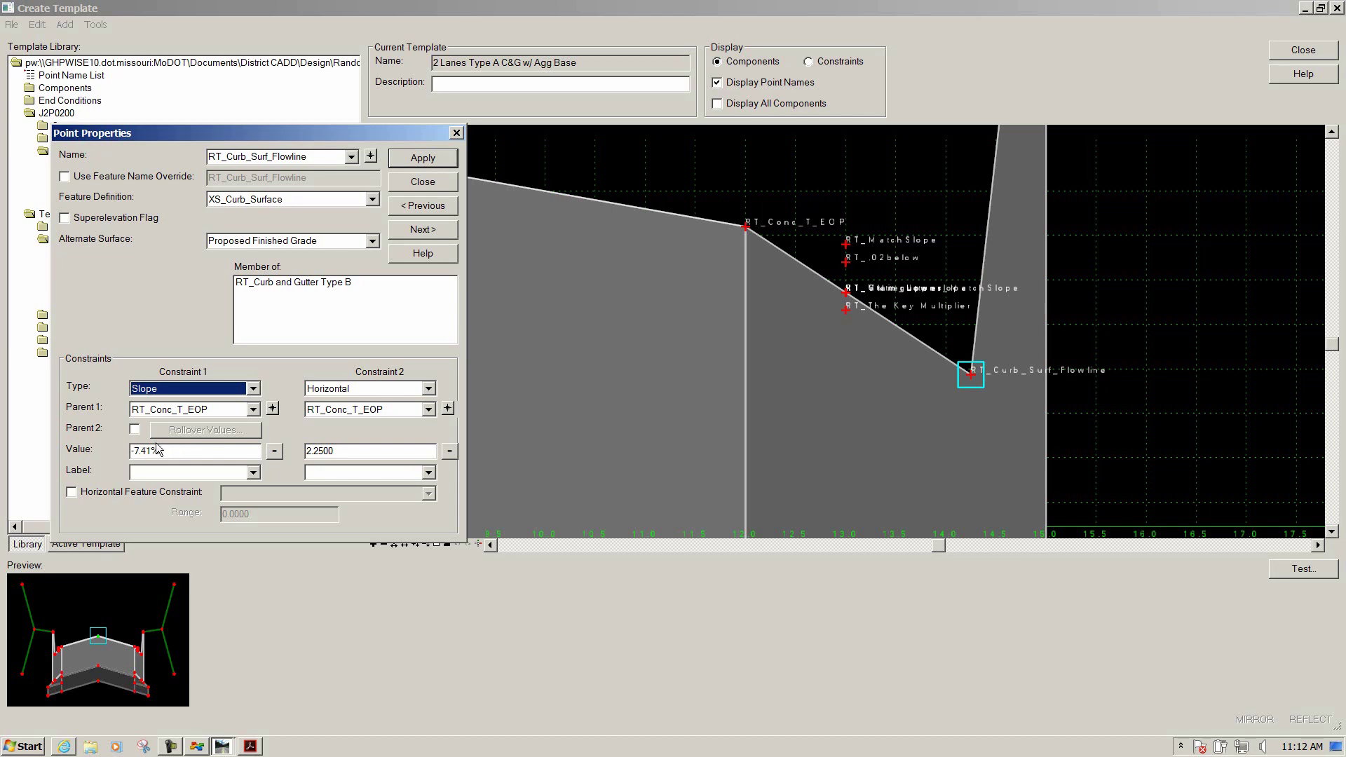
left_click(419, 163)
left_click(423, 184)
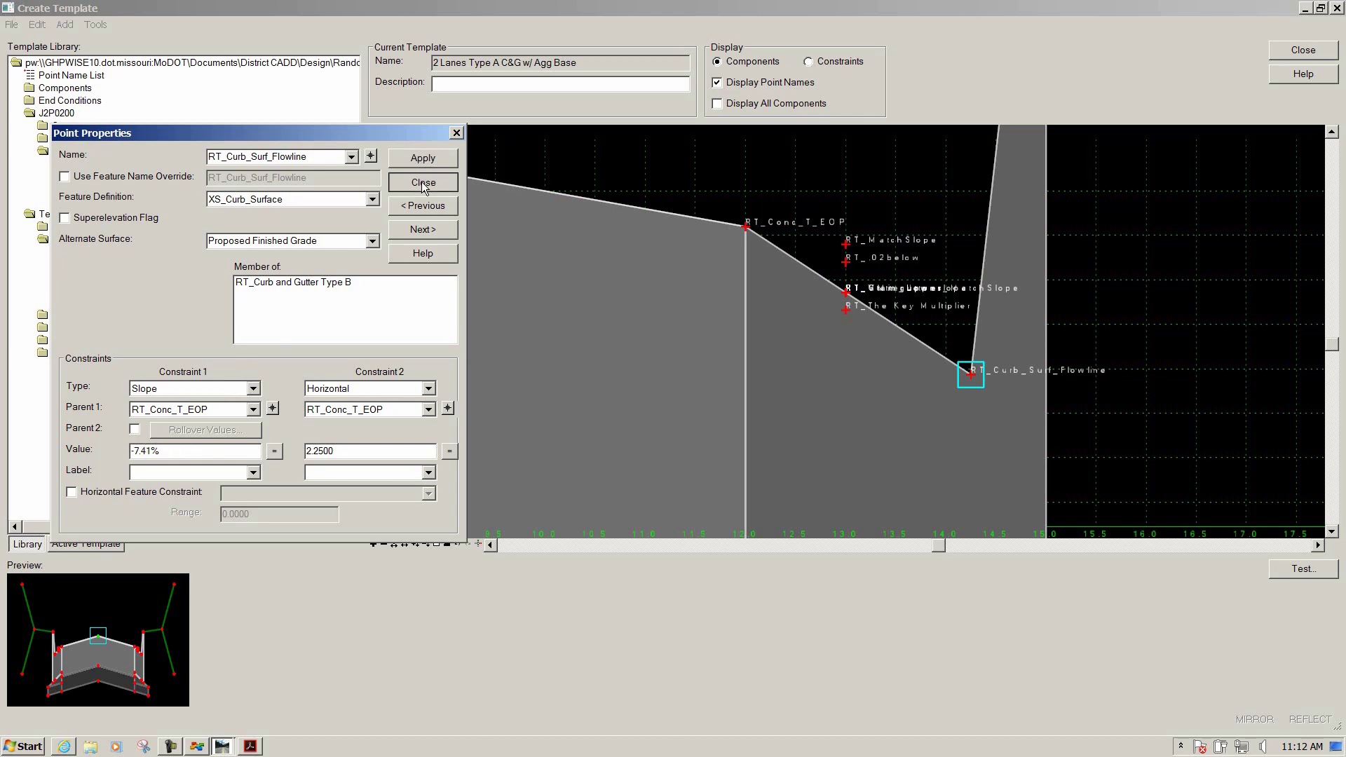
Set Constraint 1 of the LT_Curb_Surf_Flowline point to Slope with the label LT_Gutter_Slope, and close its properties
scroll(1027, 237, "down", 5)
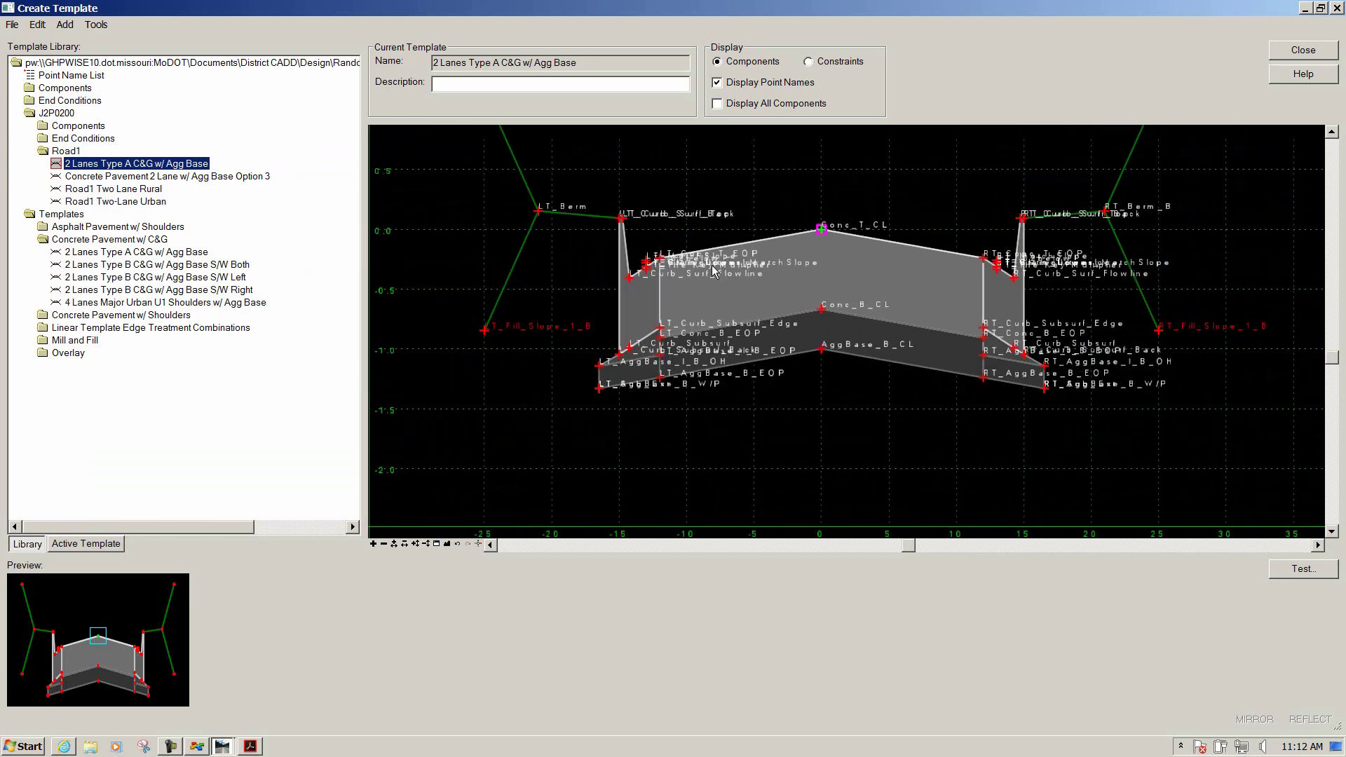
scroll(714, 271, "up", 5)
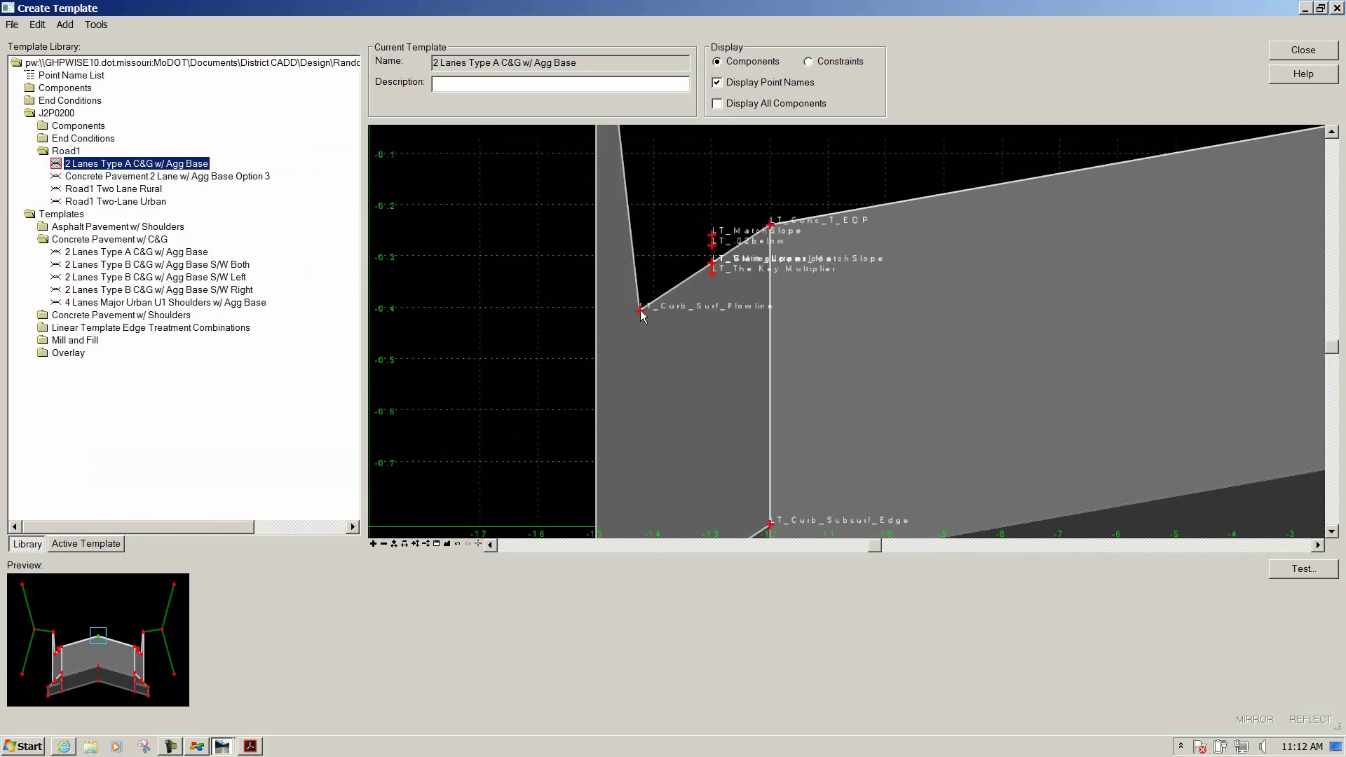
double_click(640, 311)
left_click(253, 389)
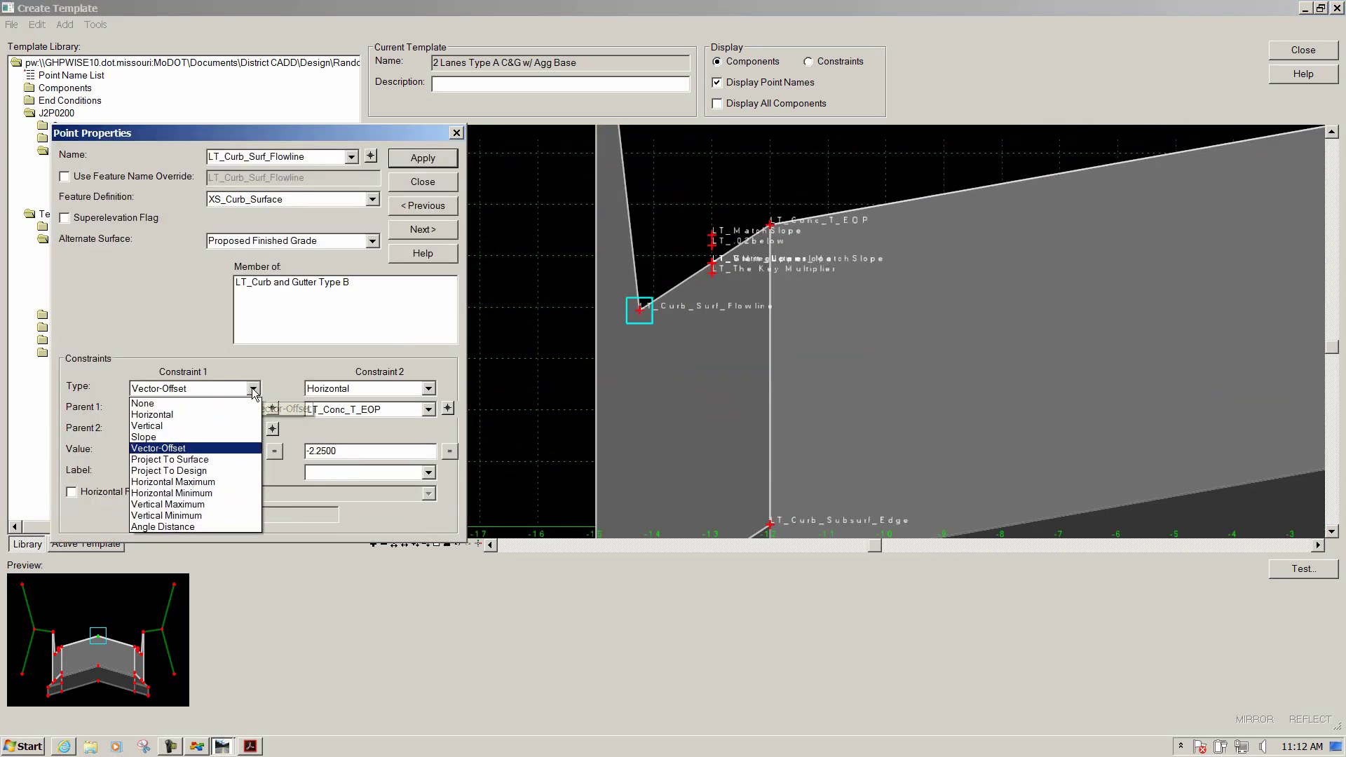
left_click(198, 436)
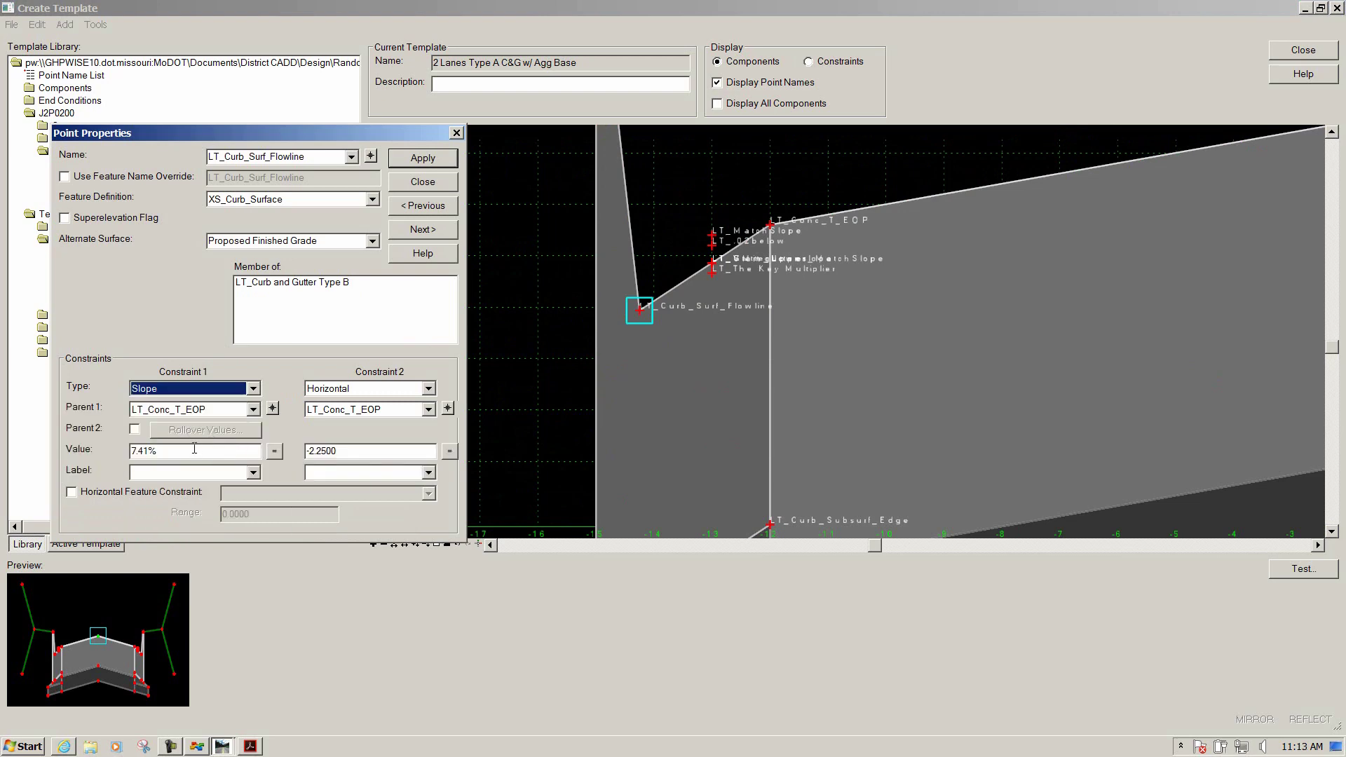
left_click(155, 474)
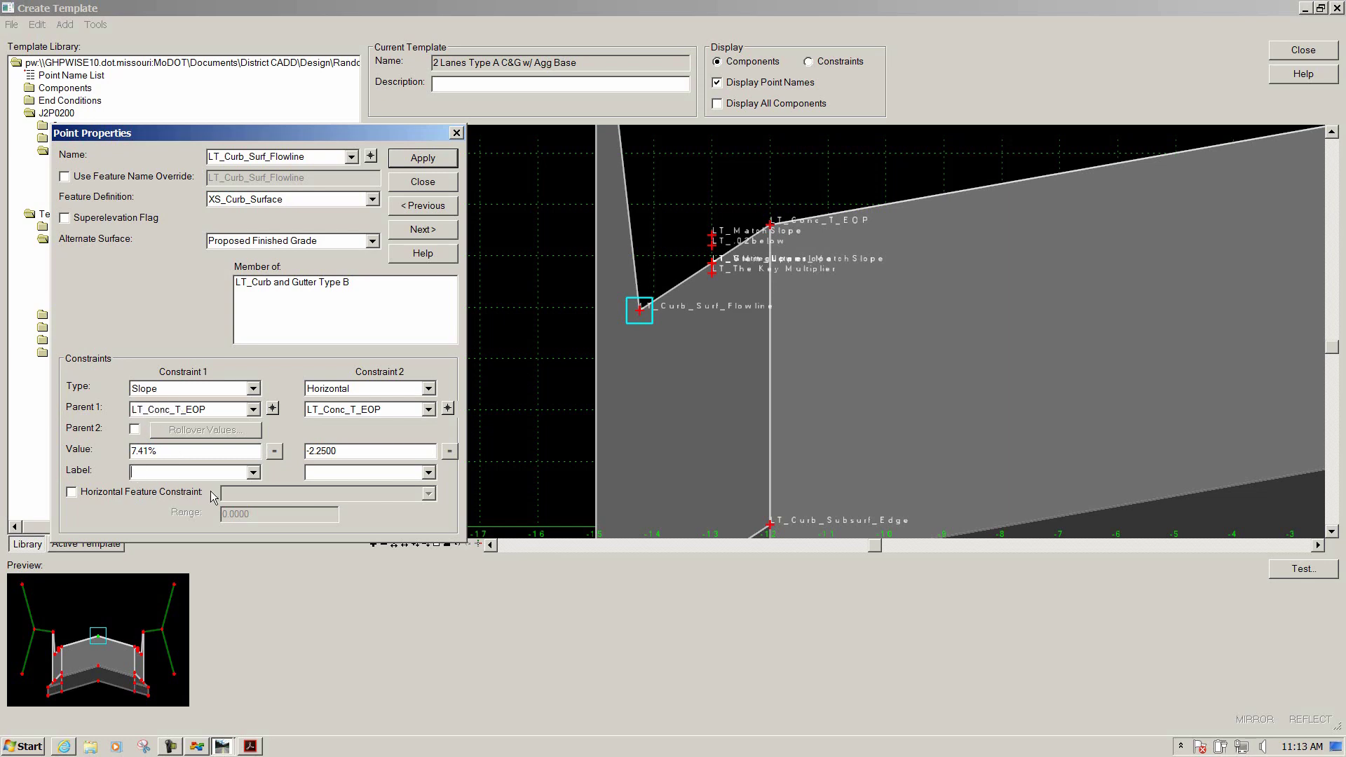
type("LT_Gutter_Slope")
left_click(422, 181)
Label Constraint 1 of the RT_Curb_Surf_Flowline point RT_Gutter_Slope and close the point's properties
scroll(443, 276, "down", 3)
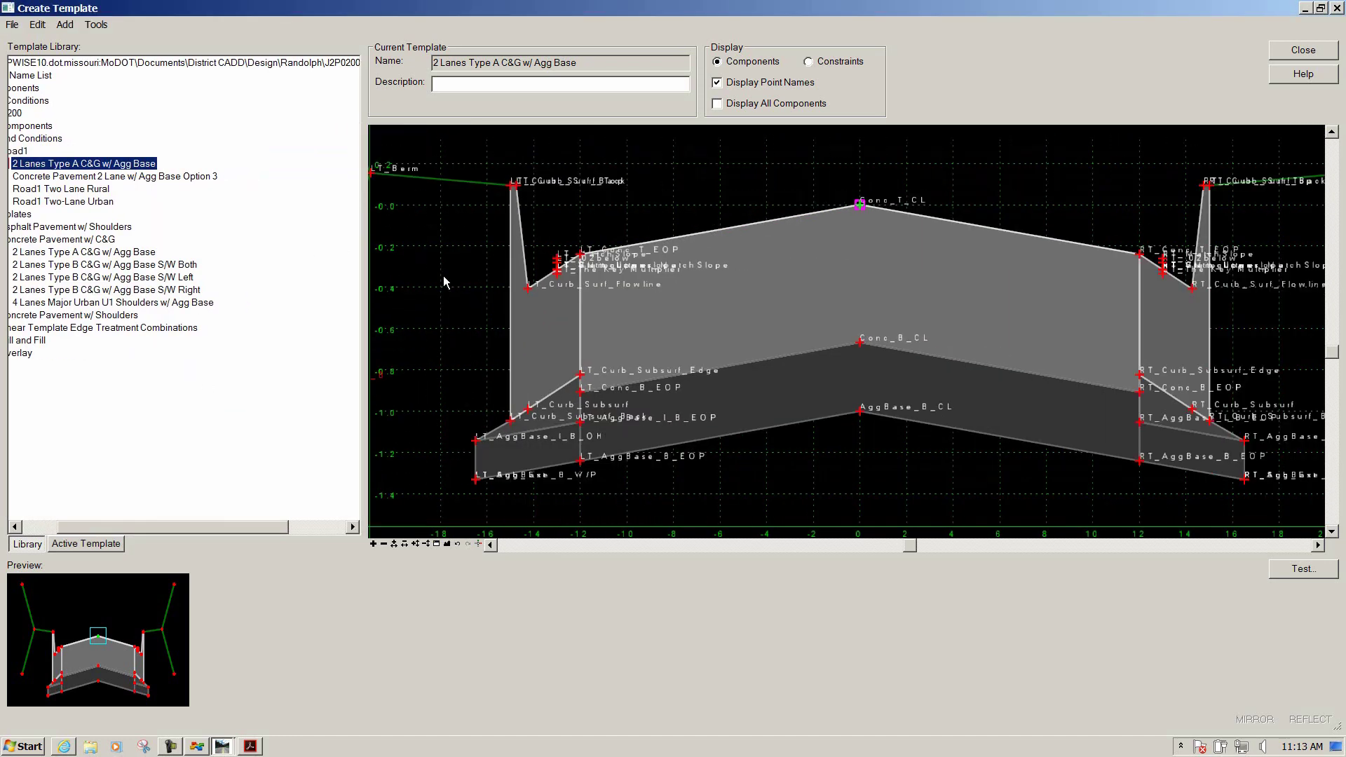
scroll(869, 287, "up", 5)
scroll(869, 287, "up", 2)
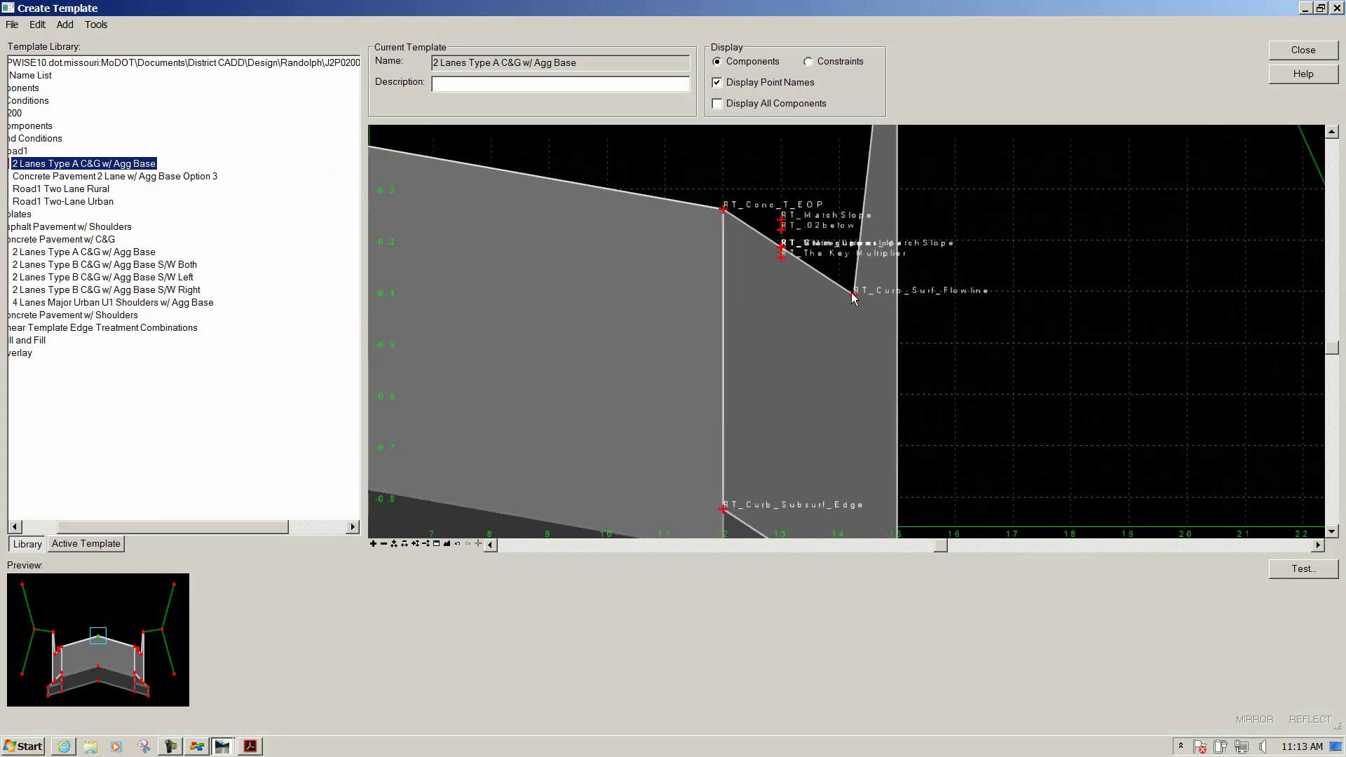
double_click(854, 294)
left_click(146, 472)
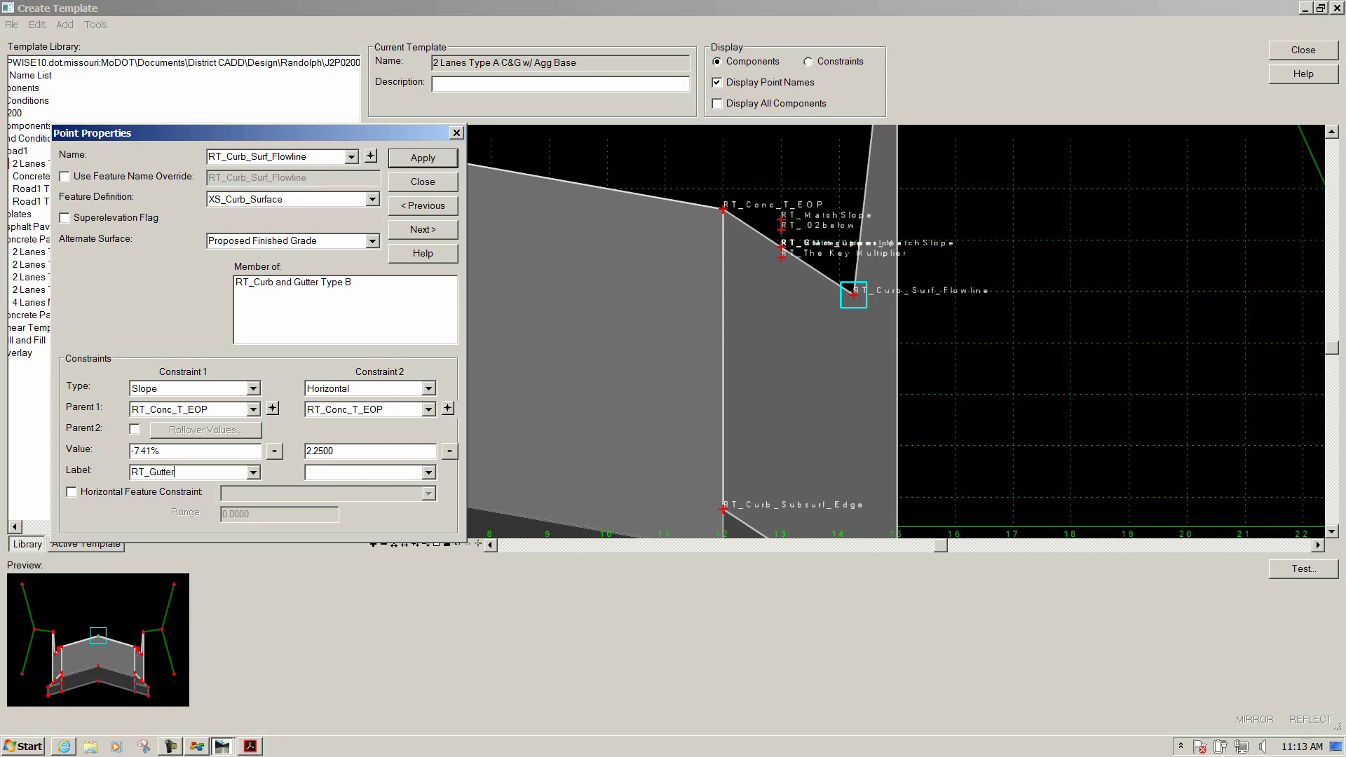
type("RT_Gutter_Slope")
left_click(429, 183)
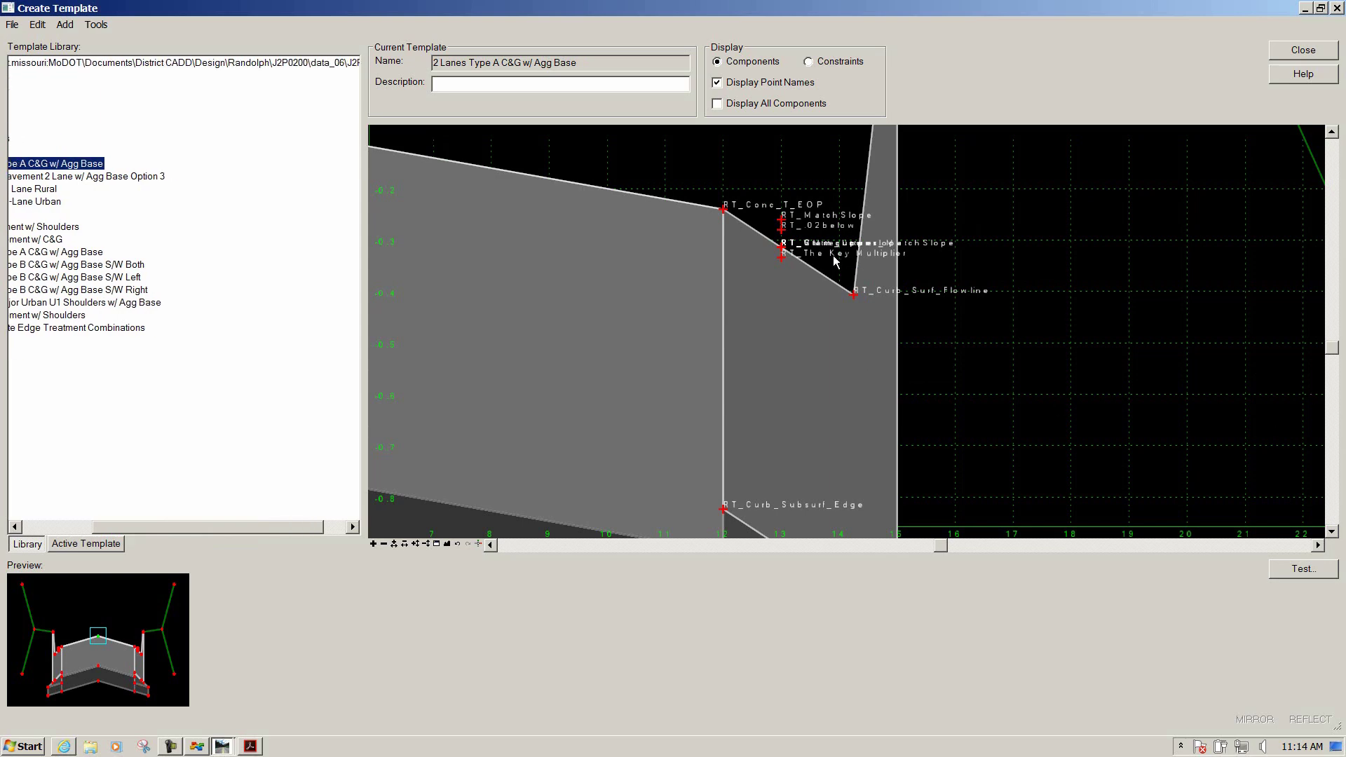
Make the Concrete Pavement 2 Lane w/ Agg Base Option 3 template in the Road1 folder the active template
scroll(833, 256, "down", 3)
scroll(769, 208, "down", 2)
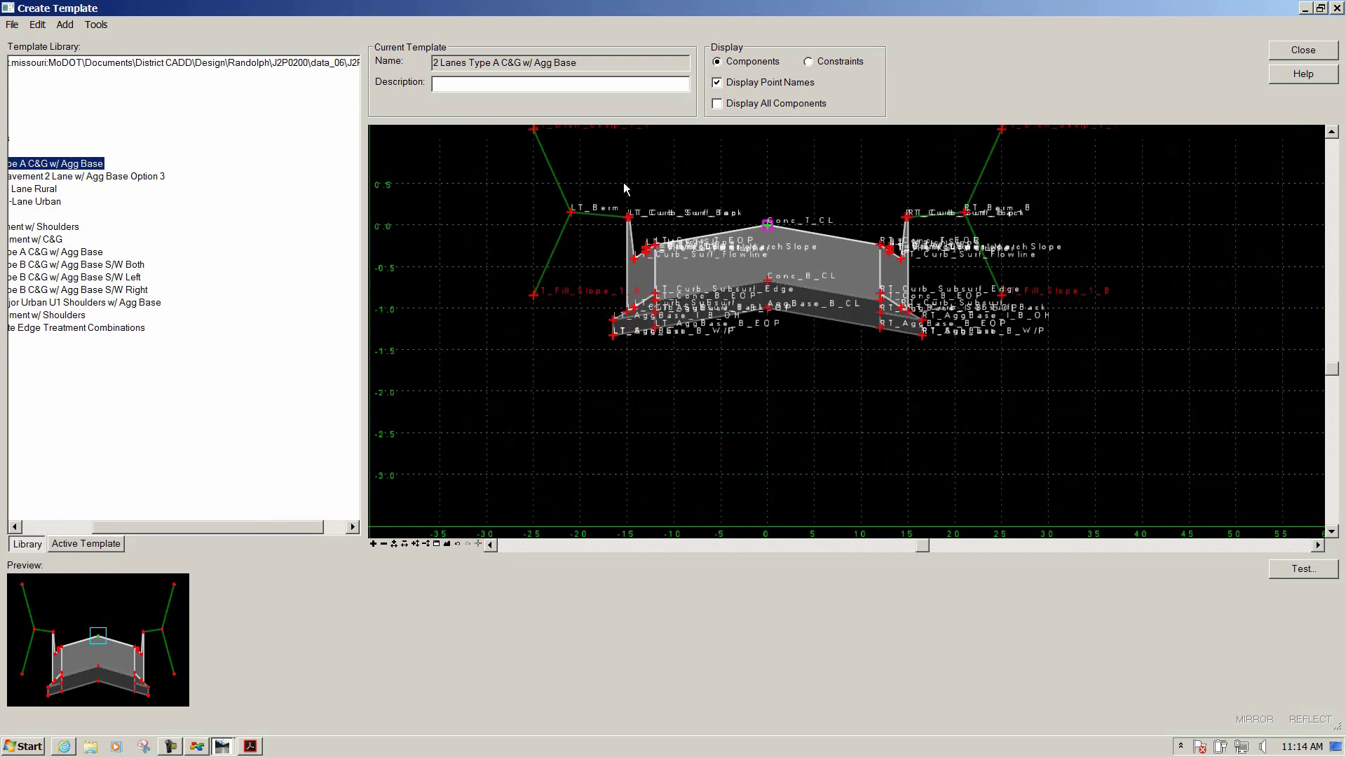
scroll(652, 354, "down", 2)
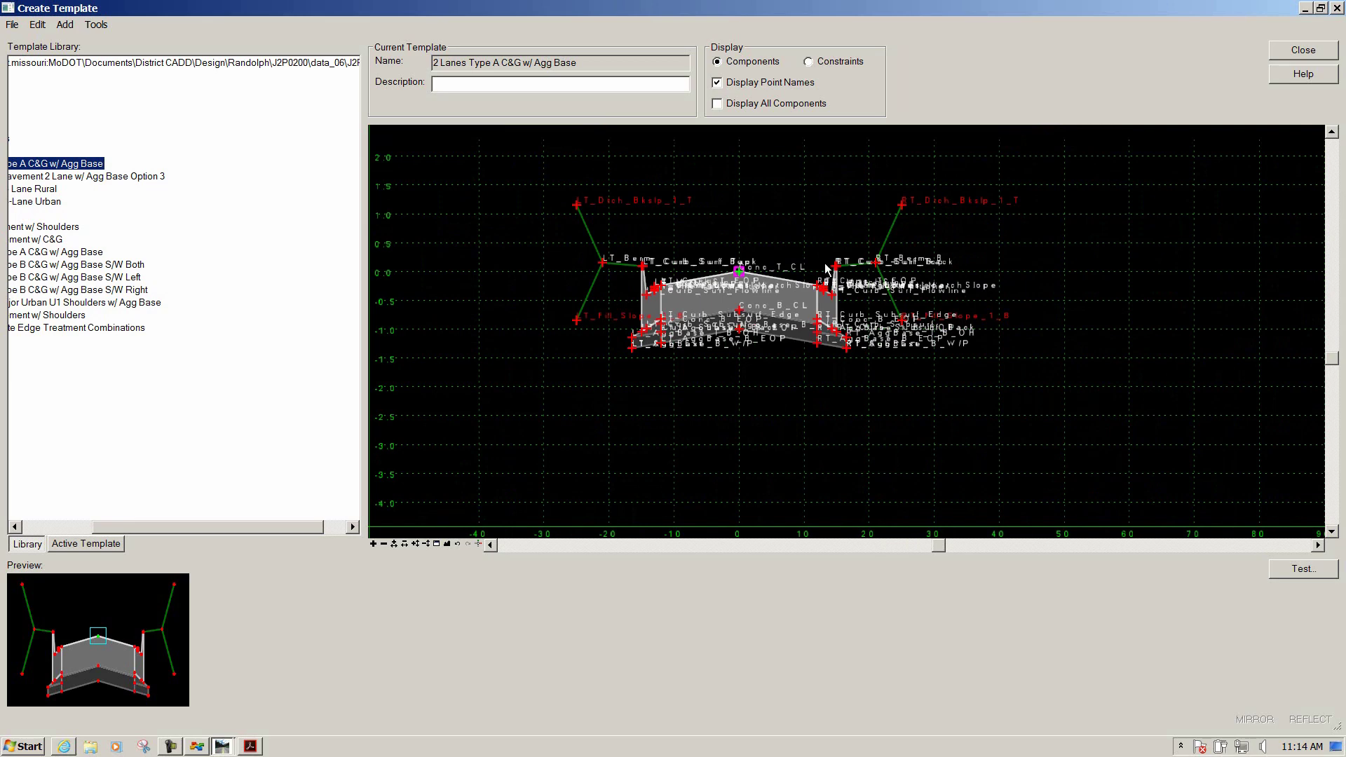
scroll(816, 258, "up", 2)
mouse_move(861, 273)
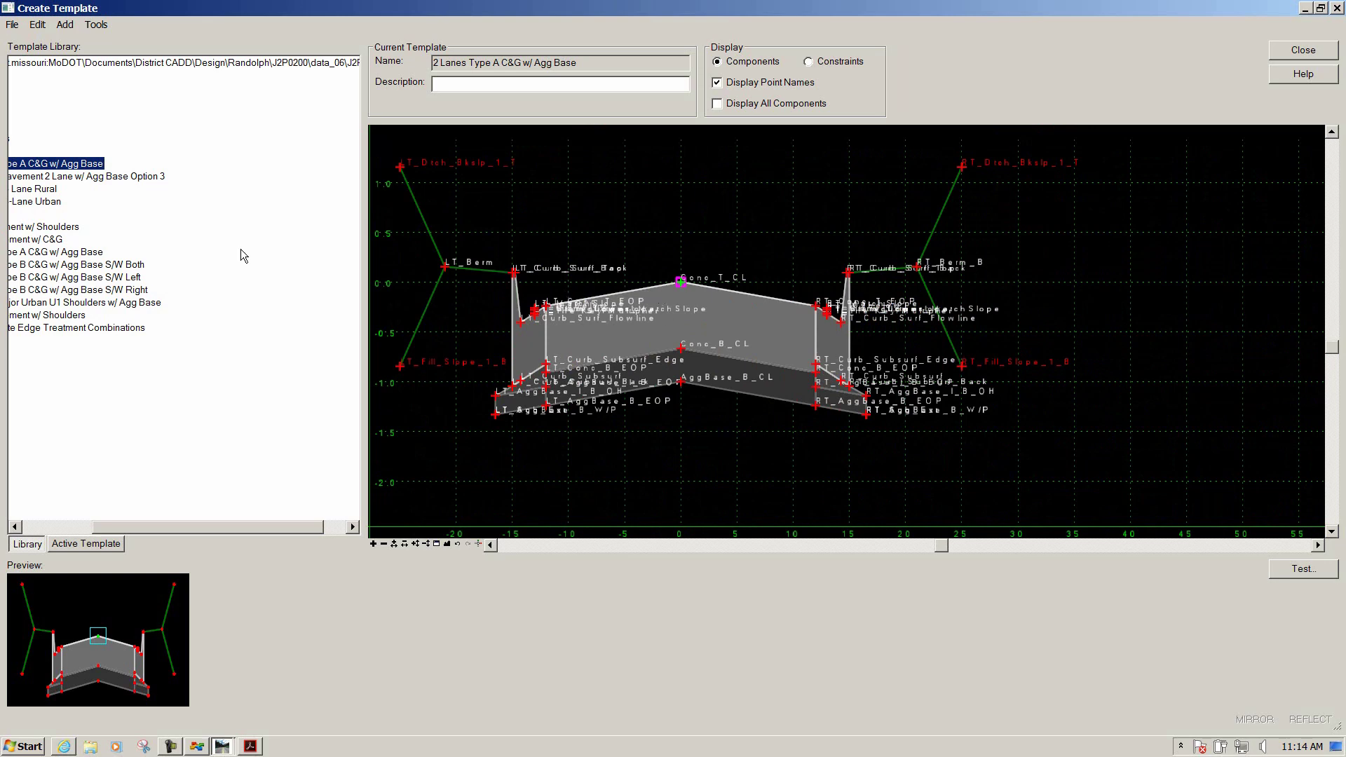
left_click_drag(119, 525, 35, 525)
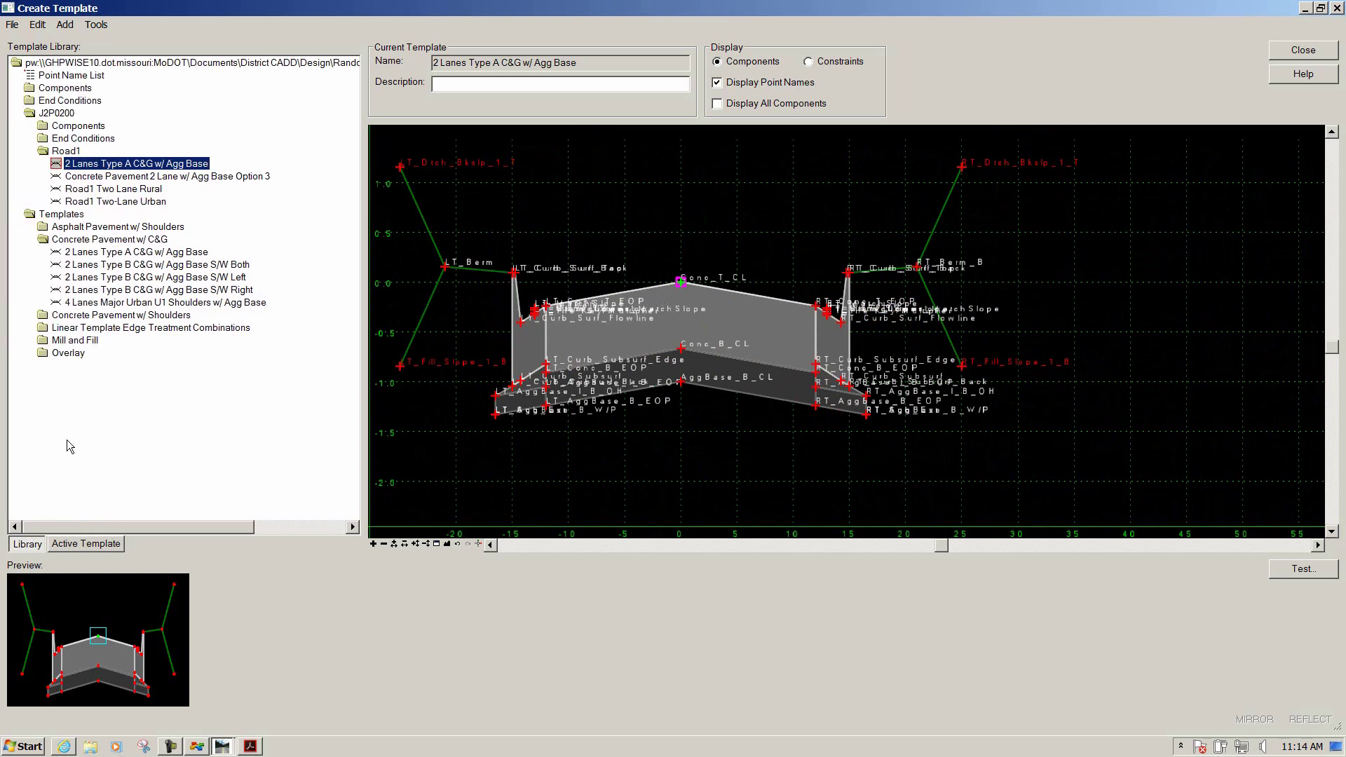
left_click(122, 180)
double_click(122, 179)
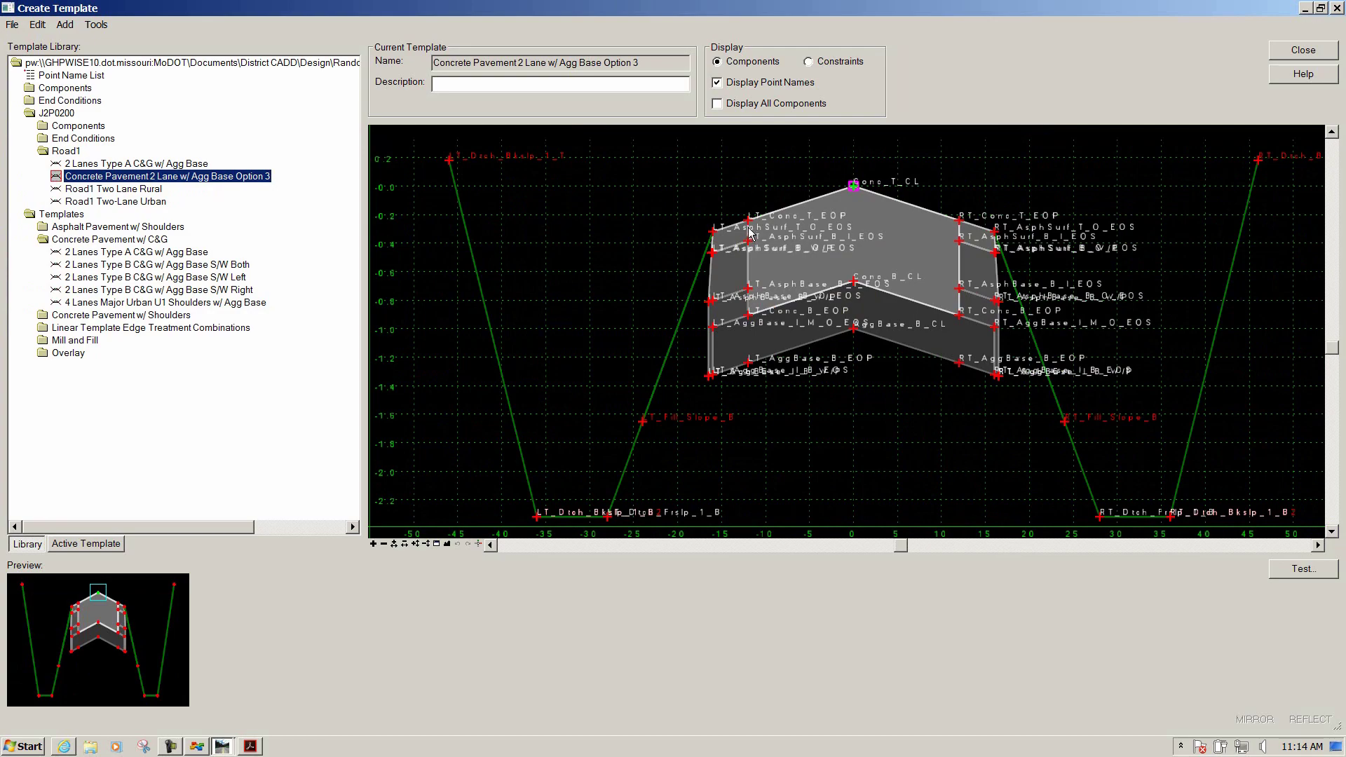
Examine the left edge-of-pavement and shoulder points of the concrete pavement template, including their feature definitions and constraint types
mouse_move(750, 232)
scroll(749, 234, "up", 3)
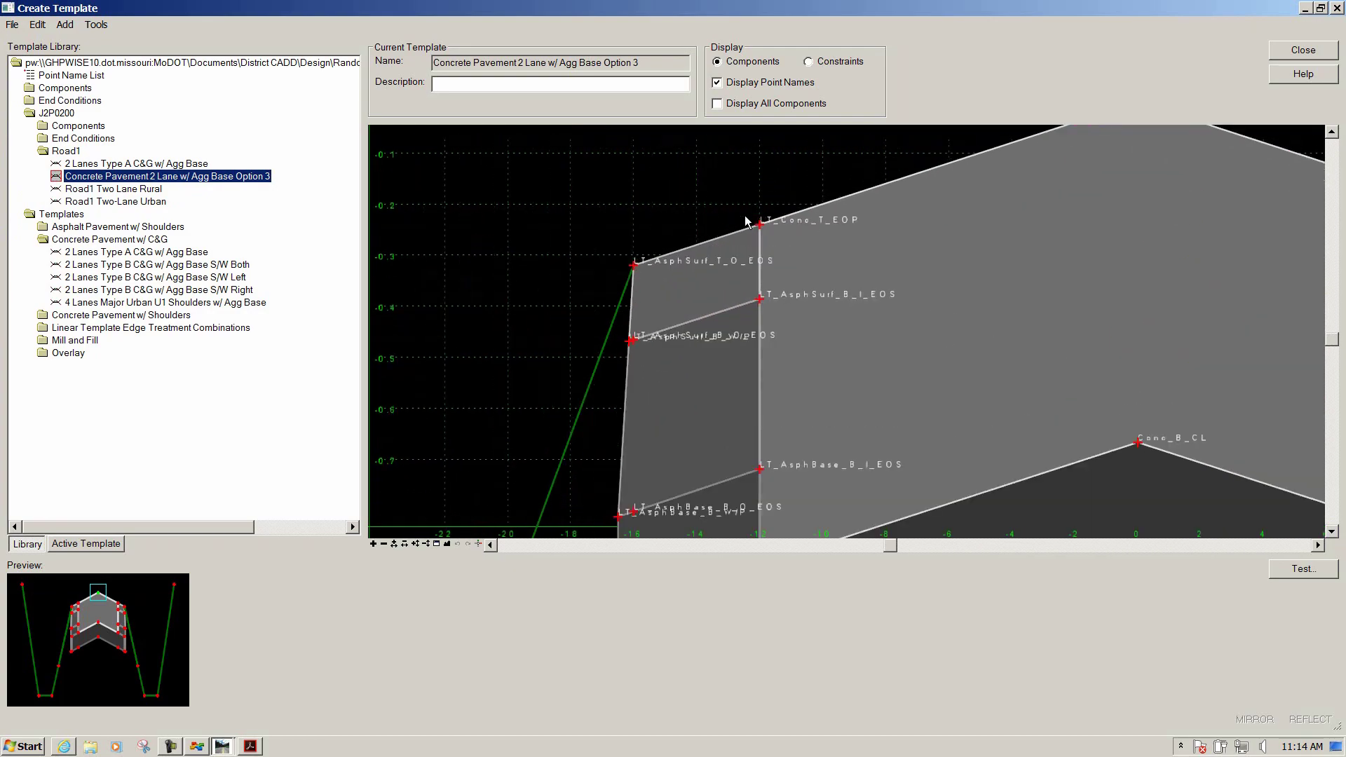
scroll(750, 246, "up", 3)
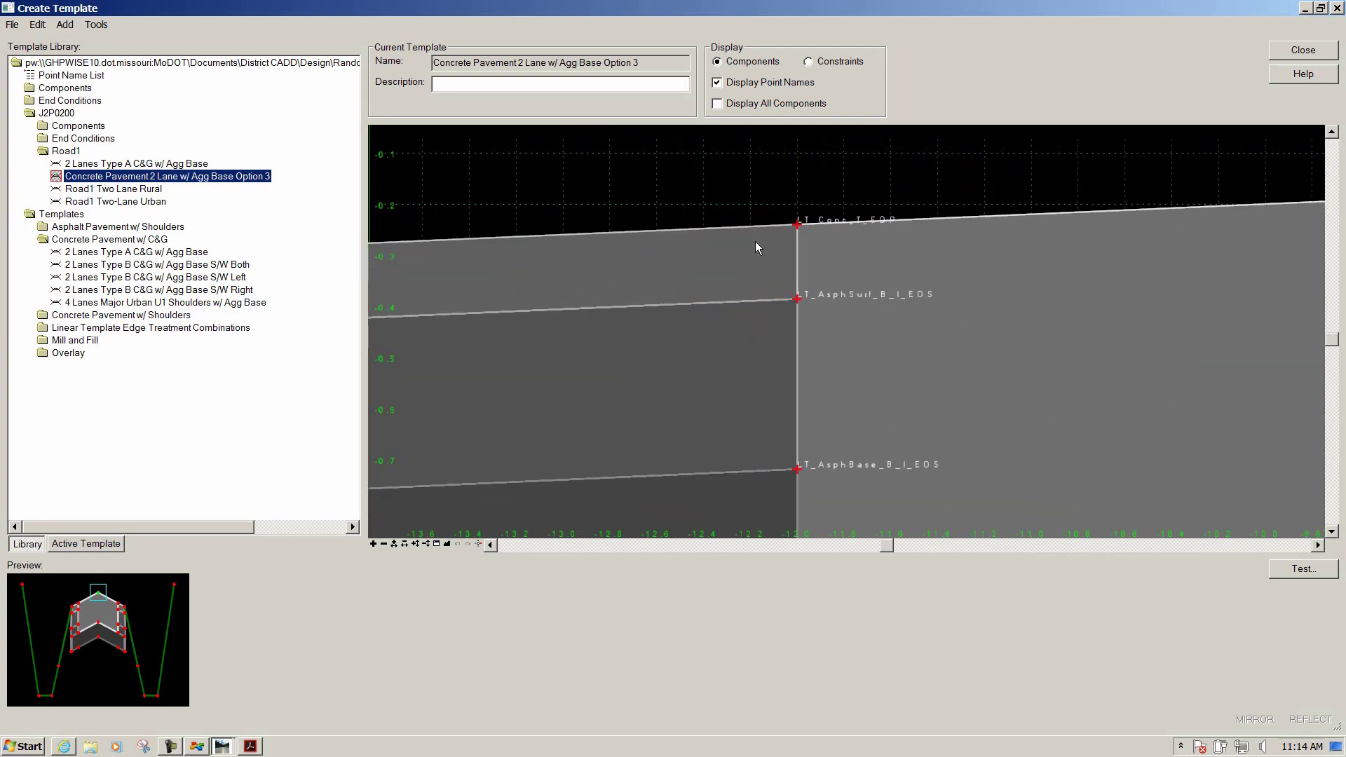
scroll(755, 246, "down", 5)
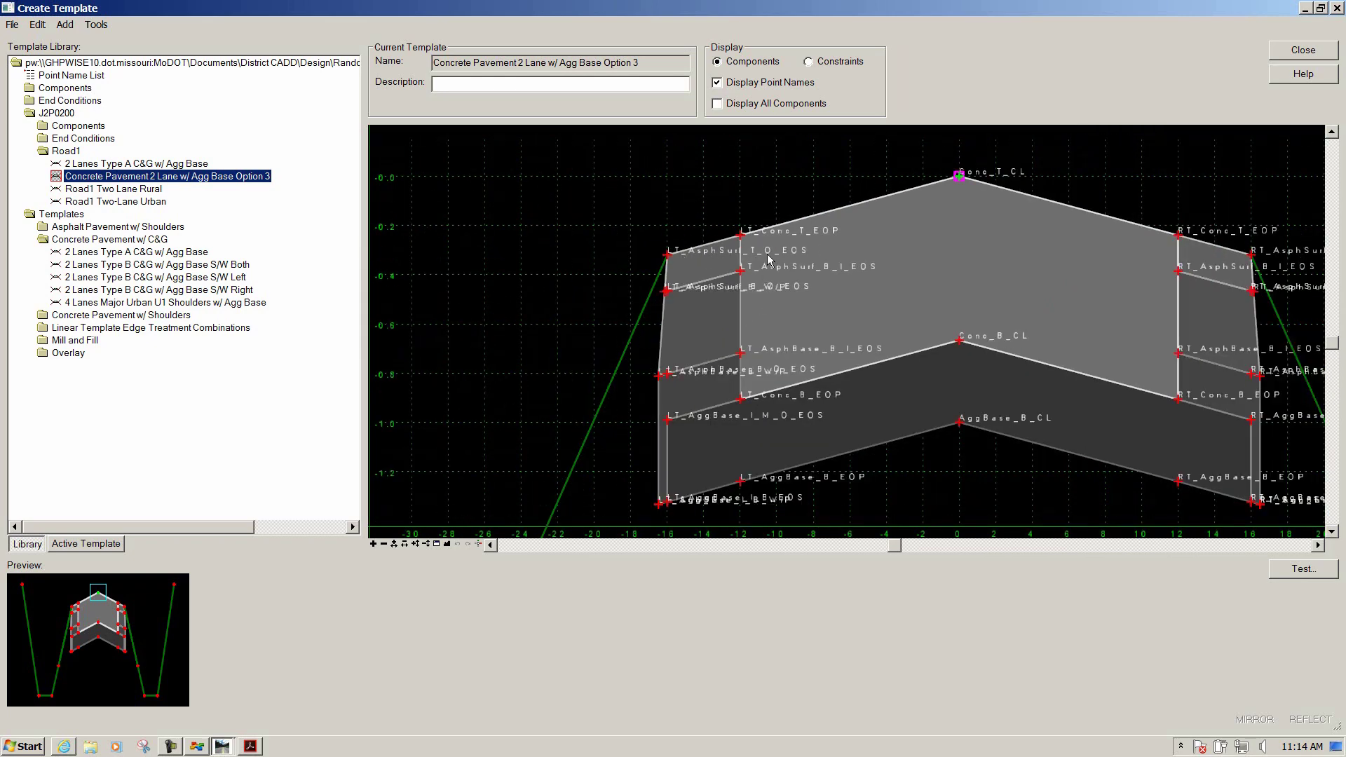
scroll(690, 257, "right", 1)
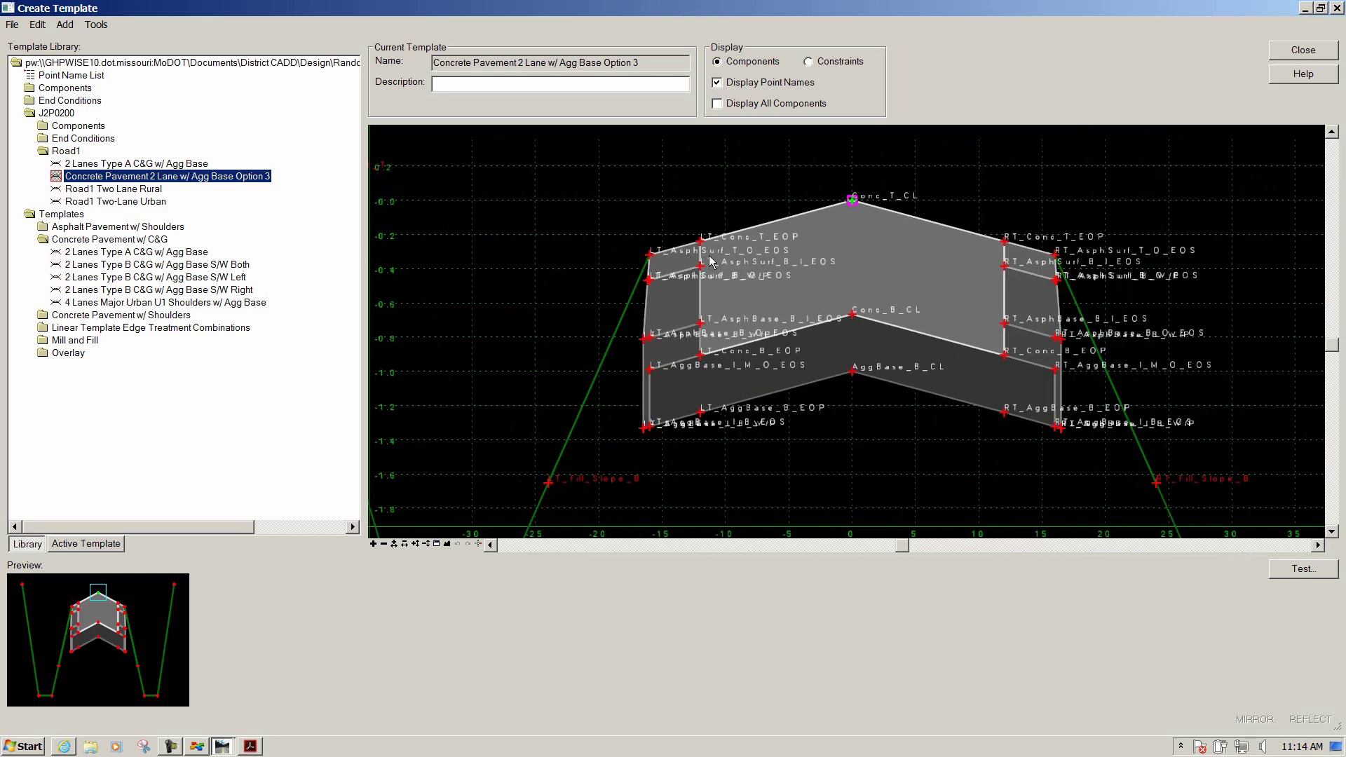
scroll(702, 251, "up", 5)
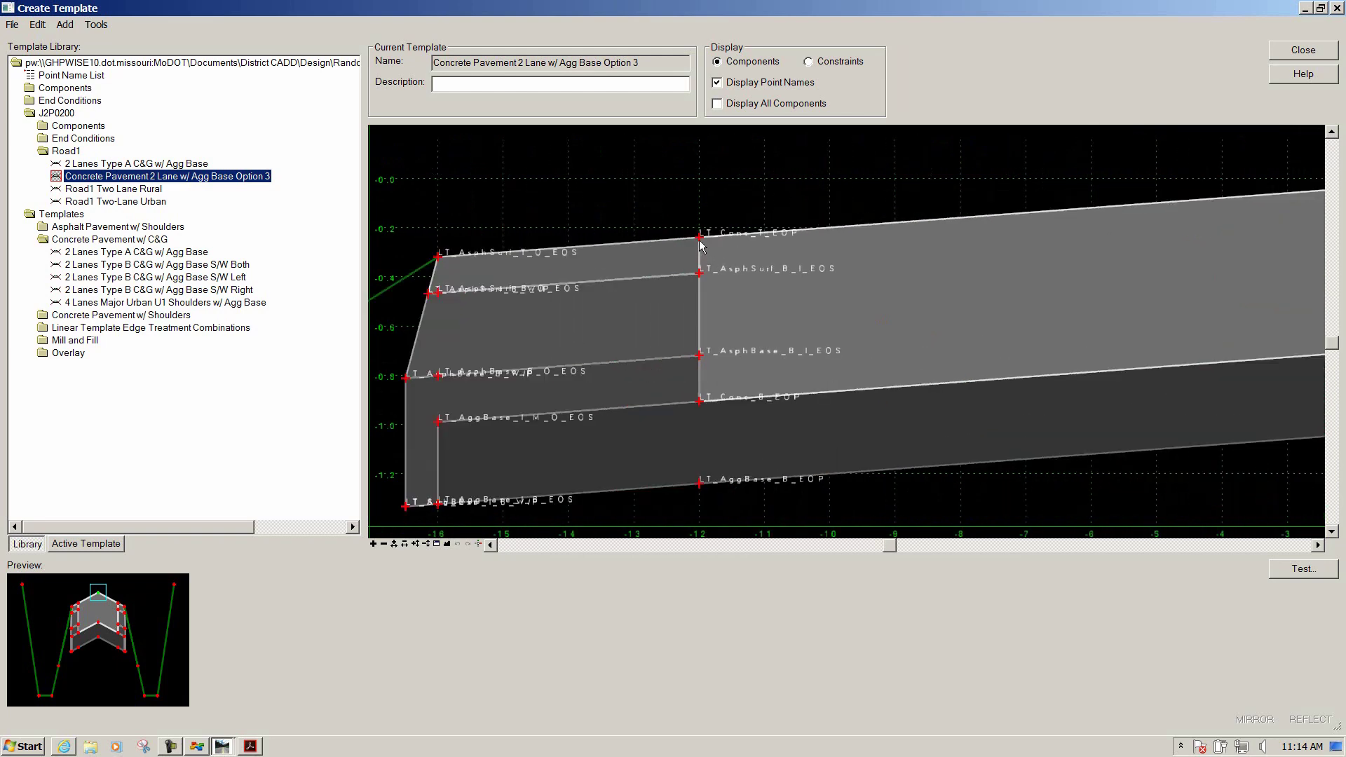
scroll(832, 275, "down", 2)
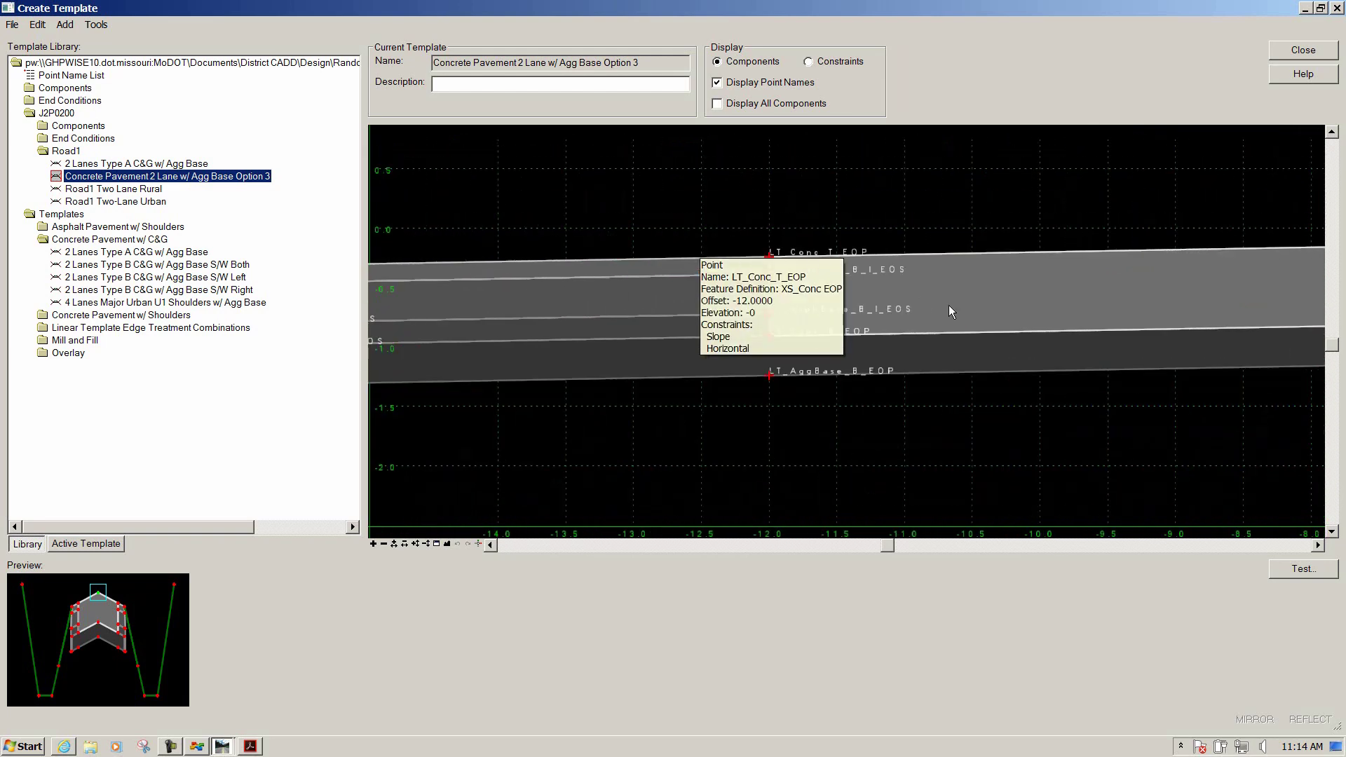
scroll(944, 319, "down", 2)
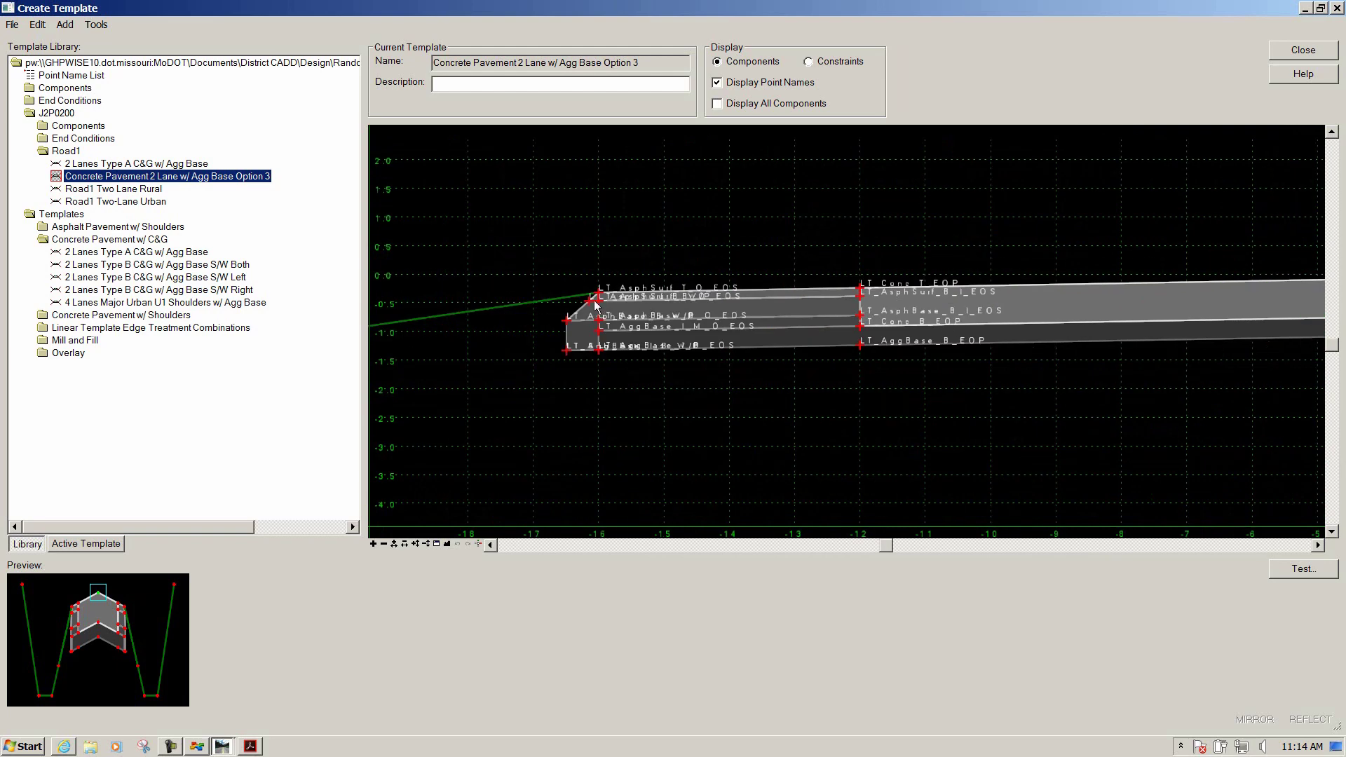
scroll(598, 307, "up", 4)
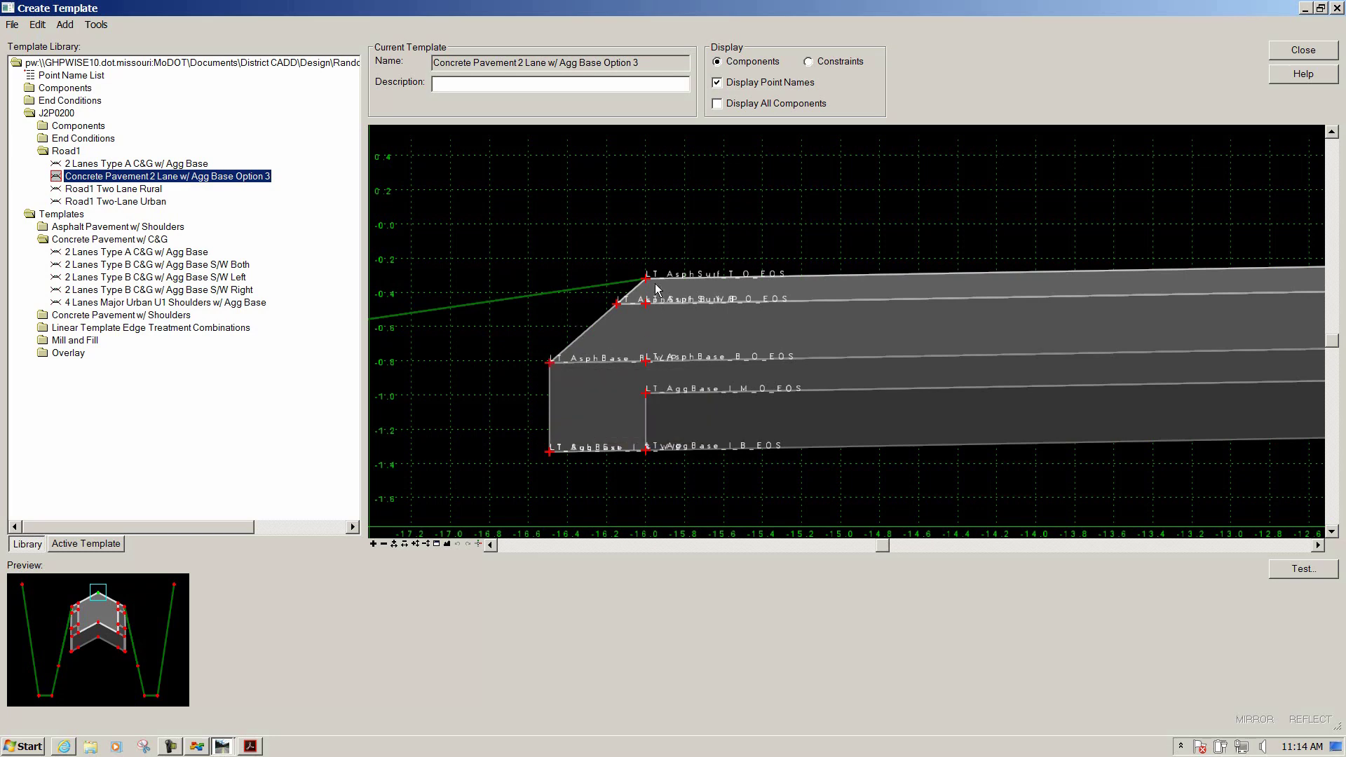
scroll(639, 233, "down", 3)
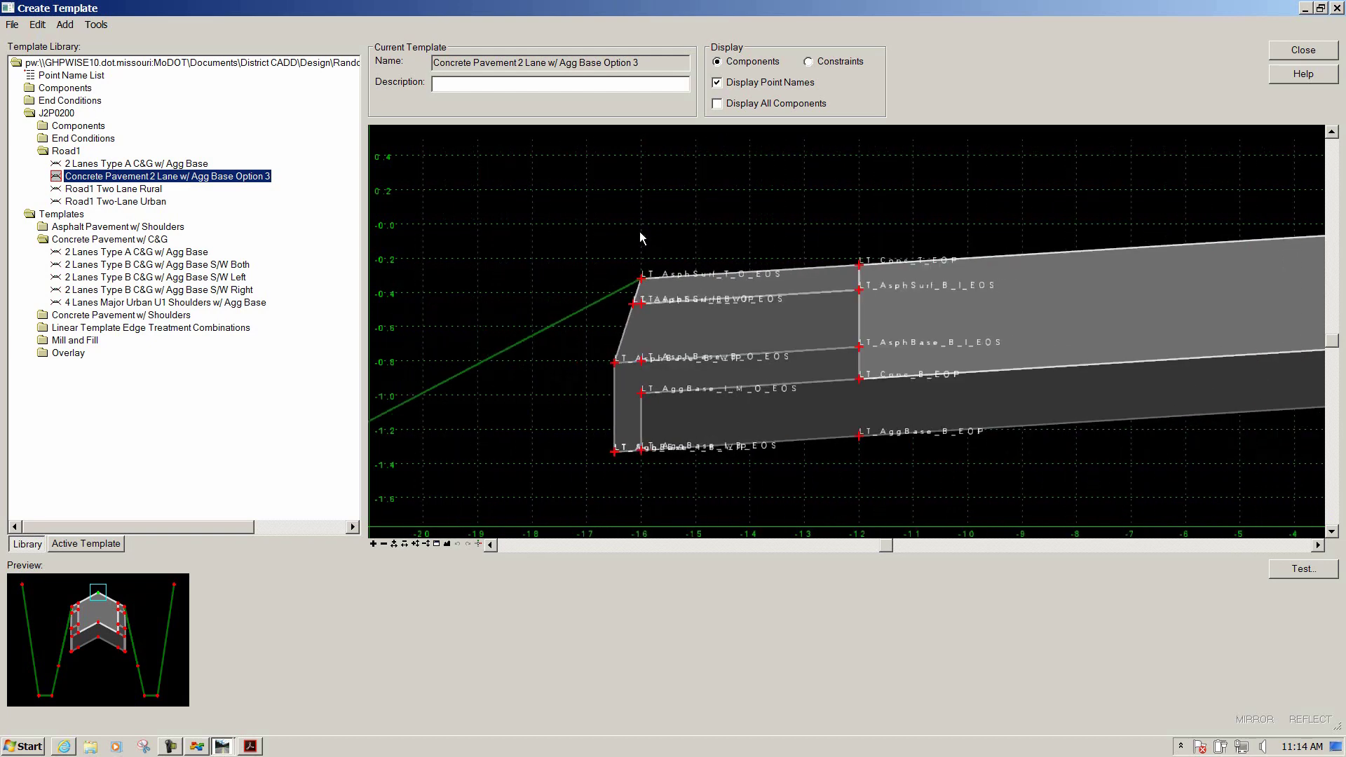
scroll(640, 233, "up", 3)
scroll(639, 238, "down", 2)
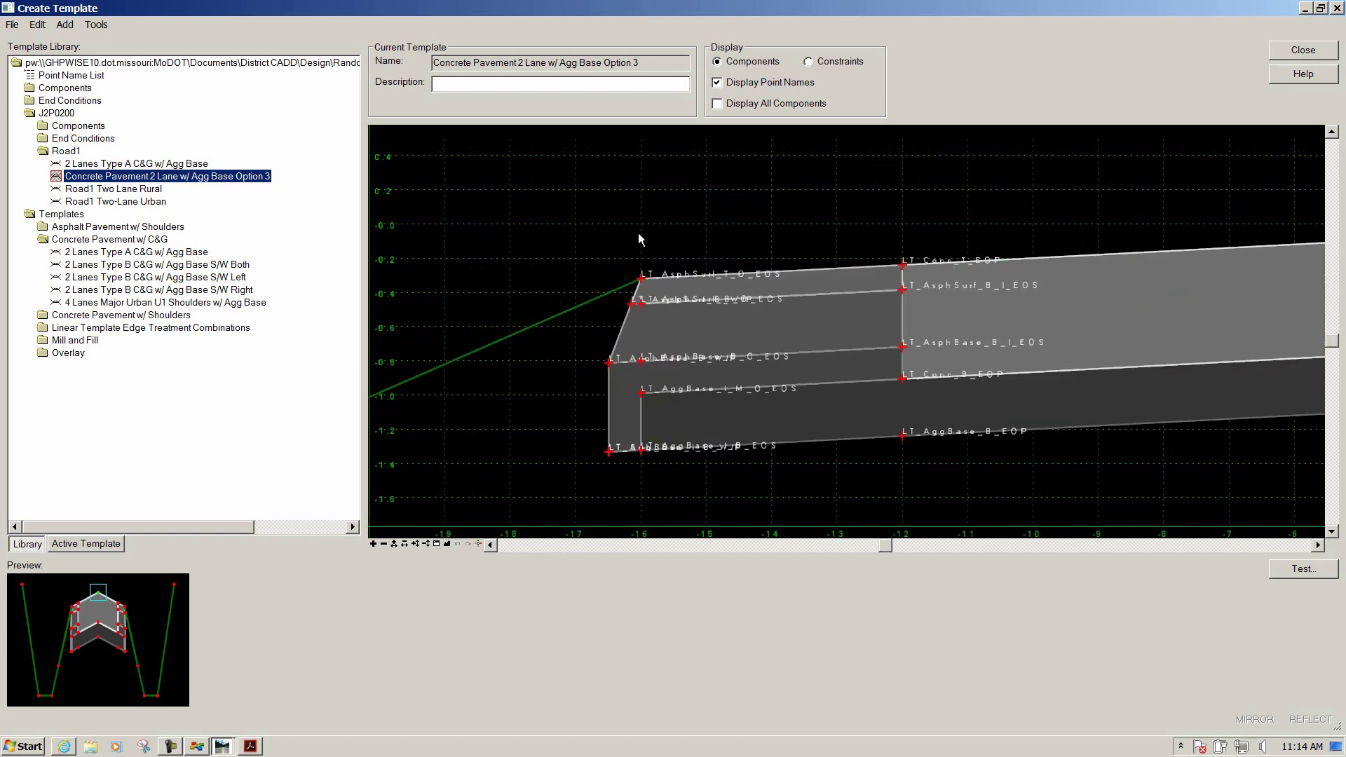
scroll(638, 235, "down", 3)
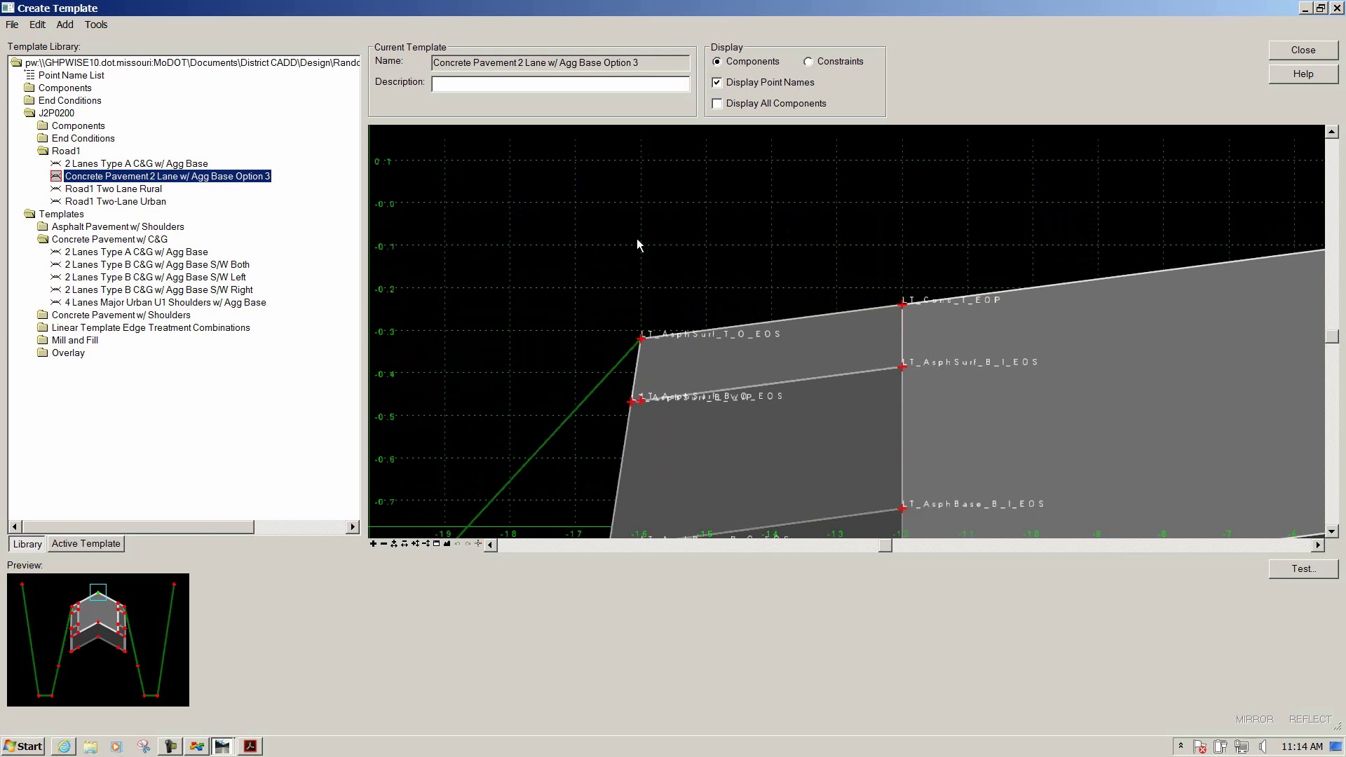
scroll(637, 241, "down", 4)
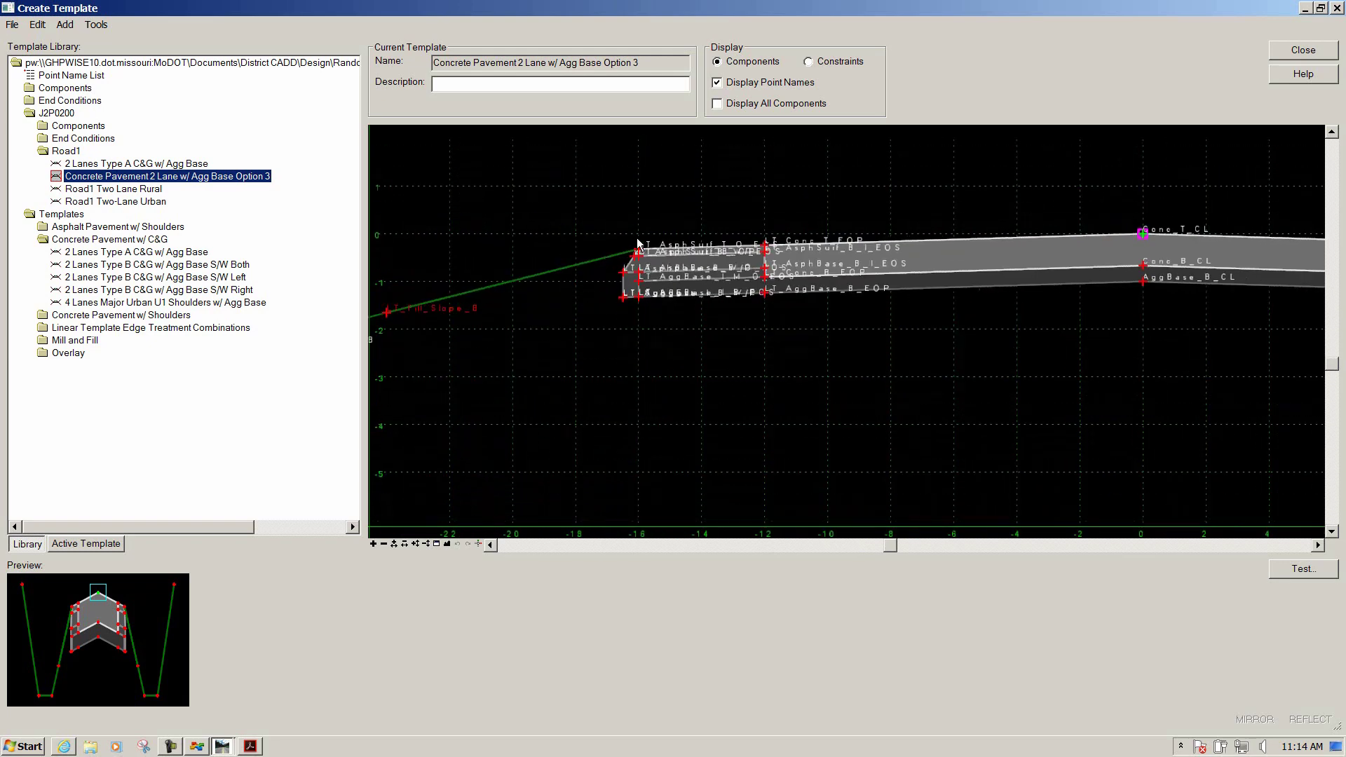
scroll(637, 240, "up", 3)
scroll(638, 239, "down", 4)
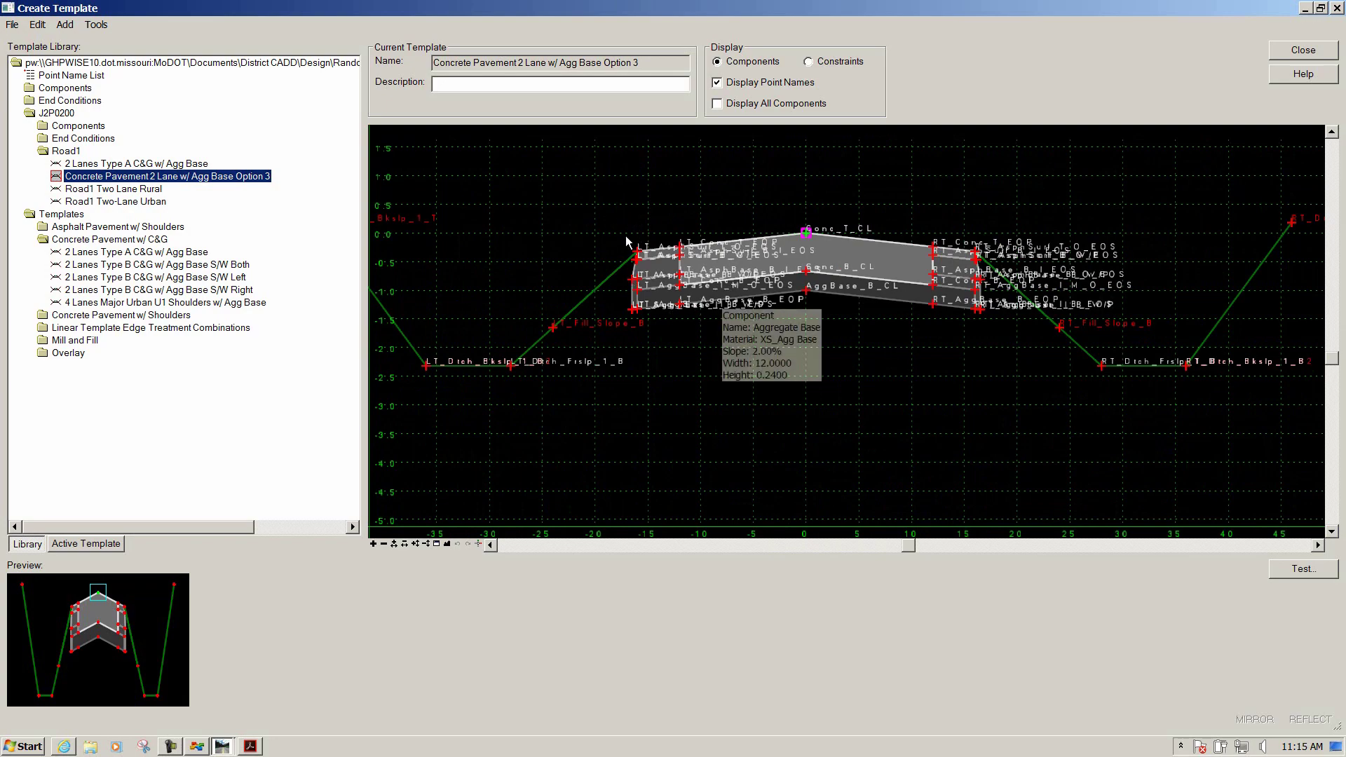
scroll(637, 253, "up", 4)
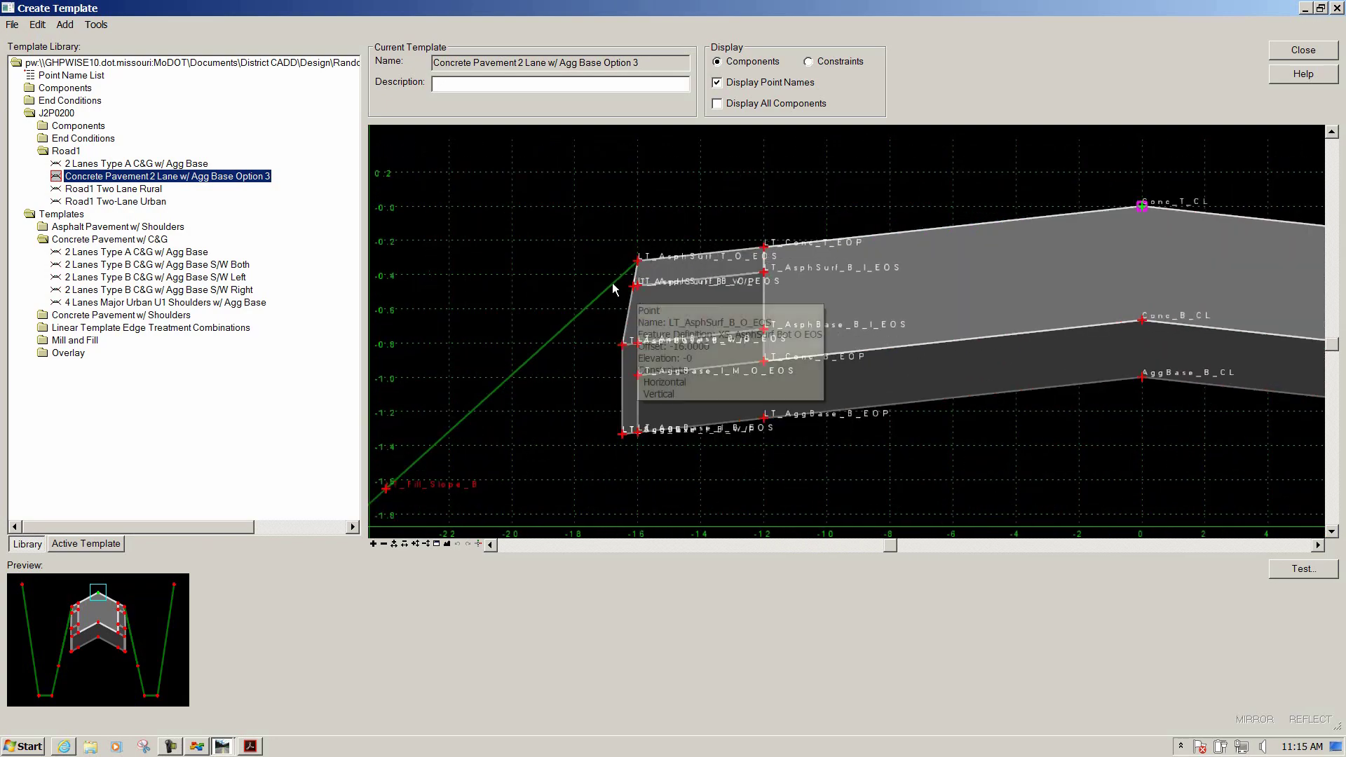
mouse_move(765, 279)
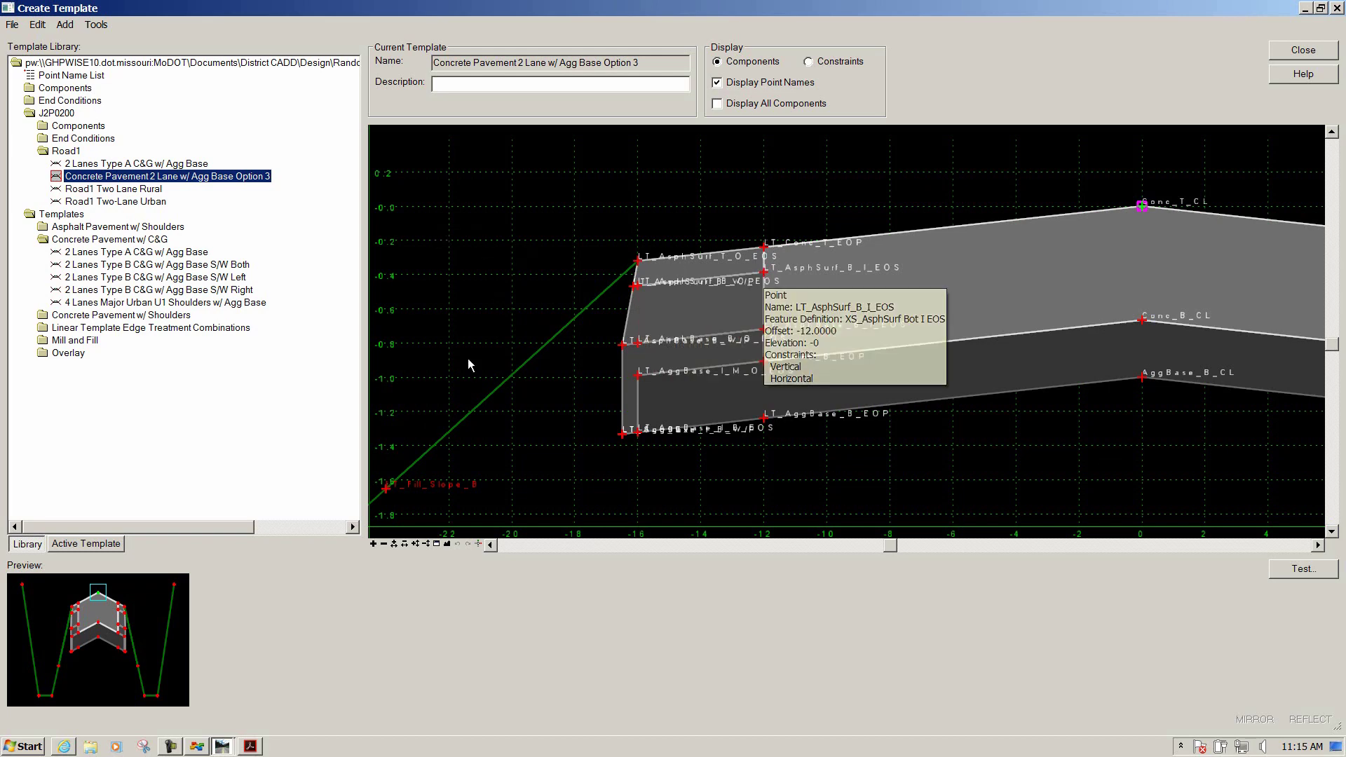
Close the template editor and save the changes to the J2P0200.itl template library
left_click(464, 544)
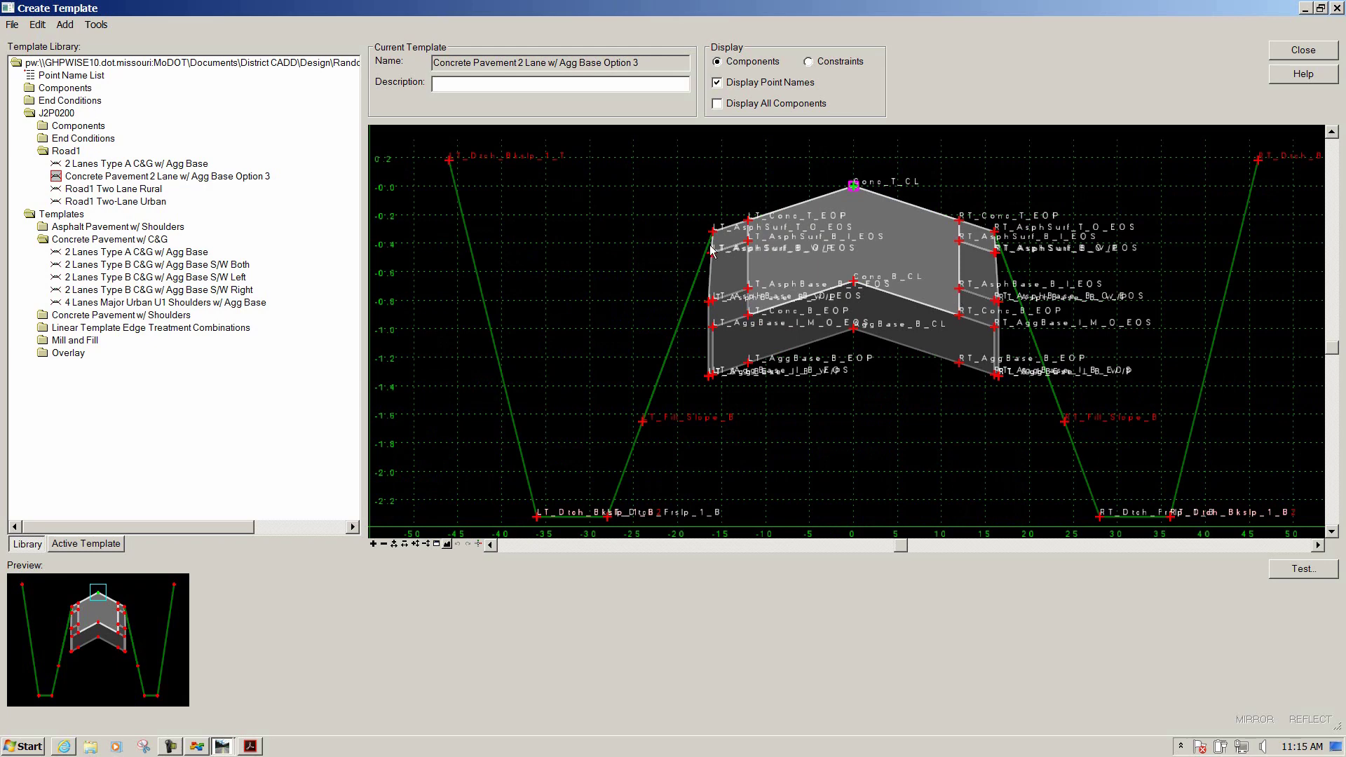
mouse_move(685, 316)
left_click(1303, 52)
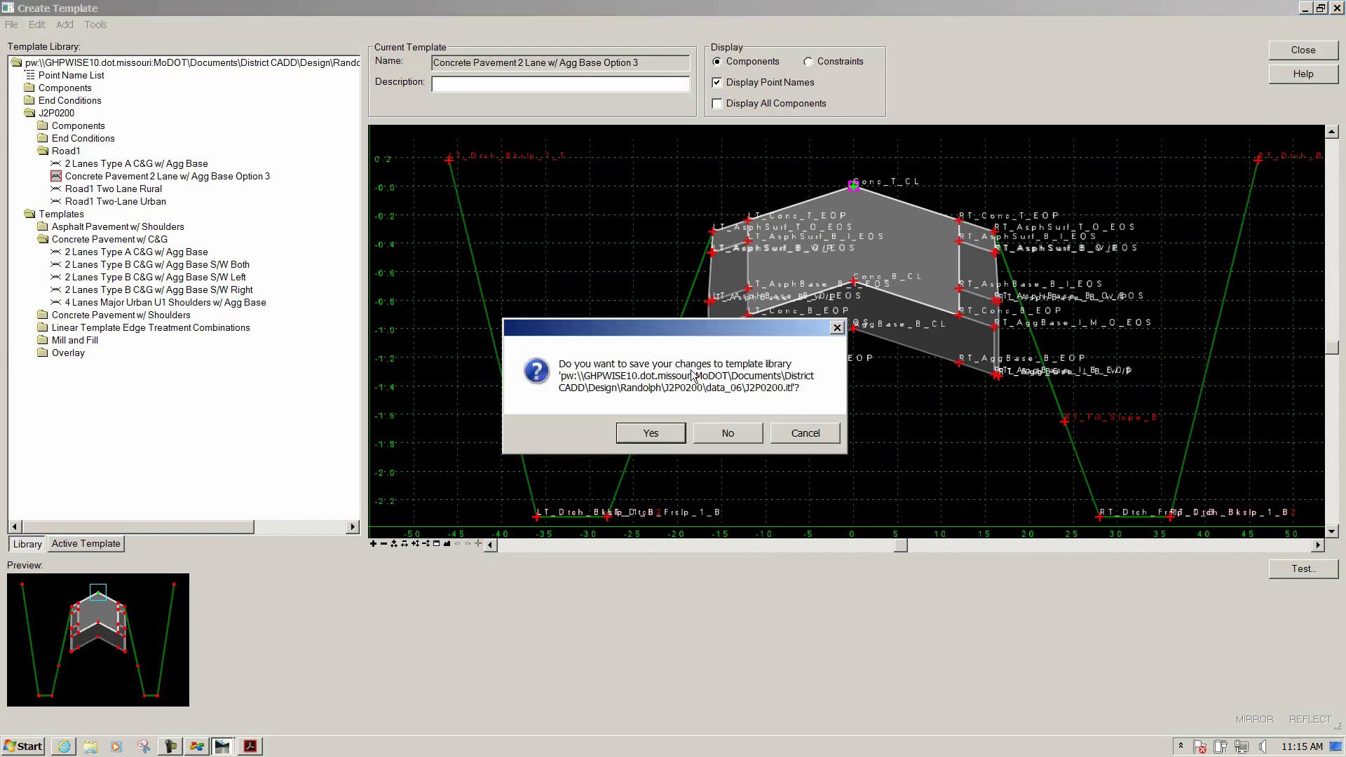
left_click(651, 434)
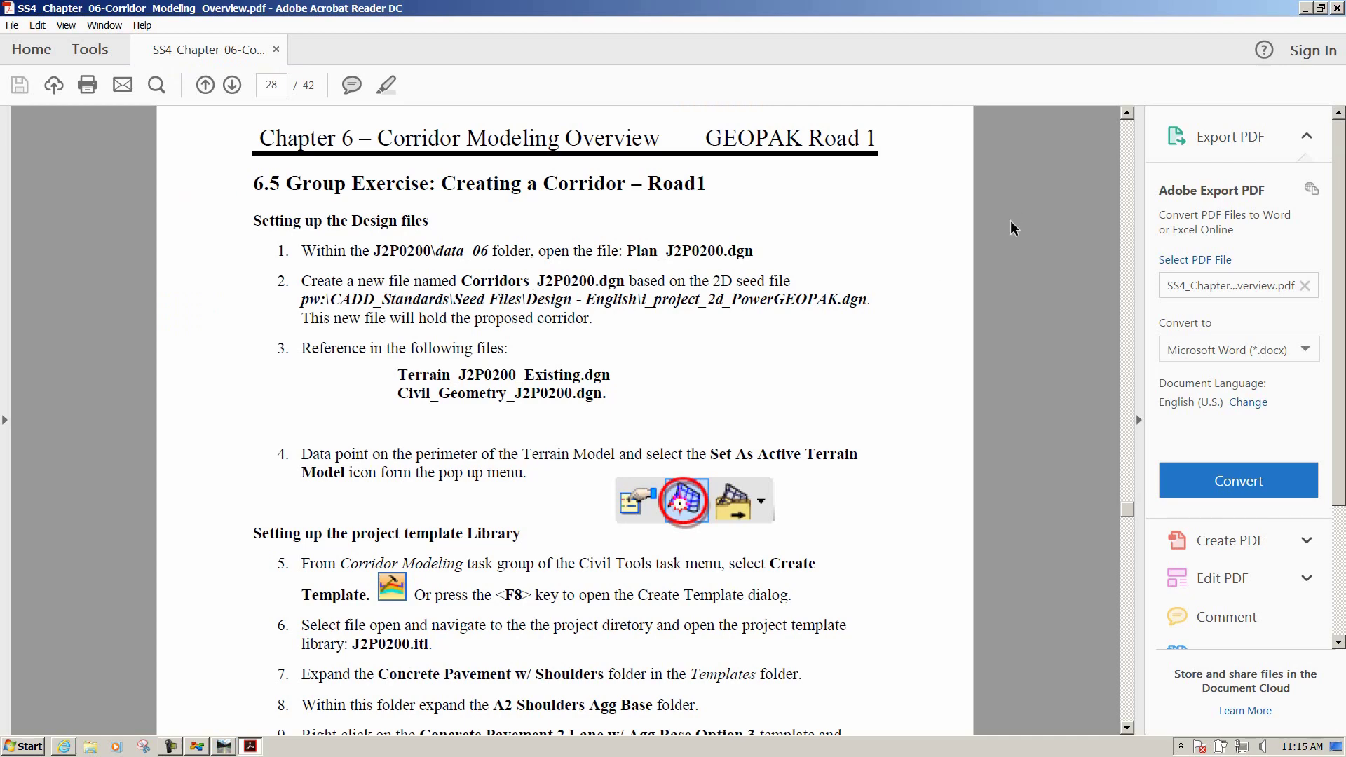
Switch to Corridors_J2P0200.dgn in Power GEOPAK and view the Road1 alignment around its starting station
key("alt+Tab")
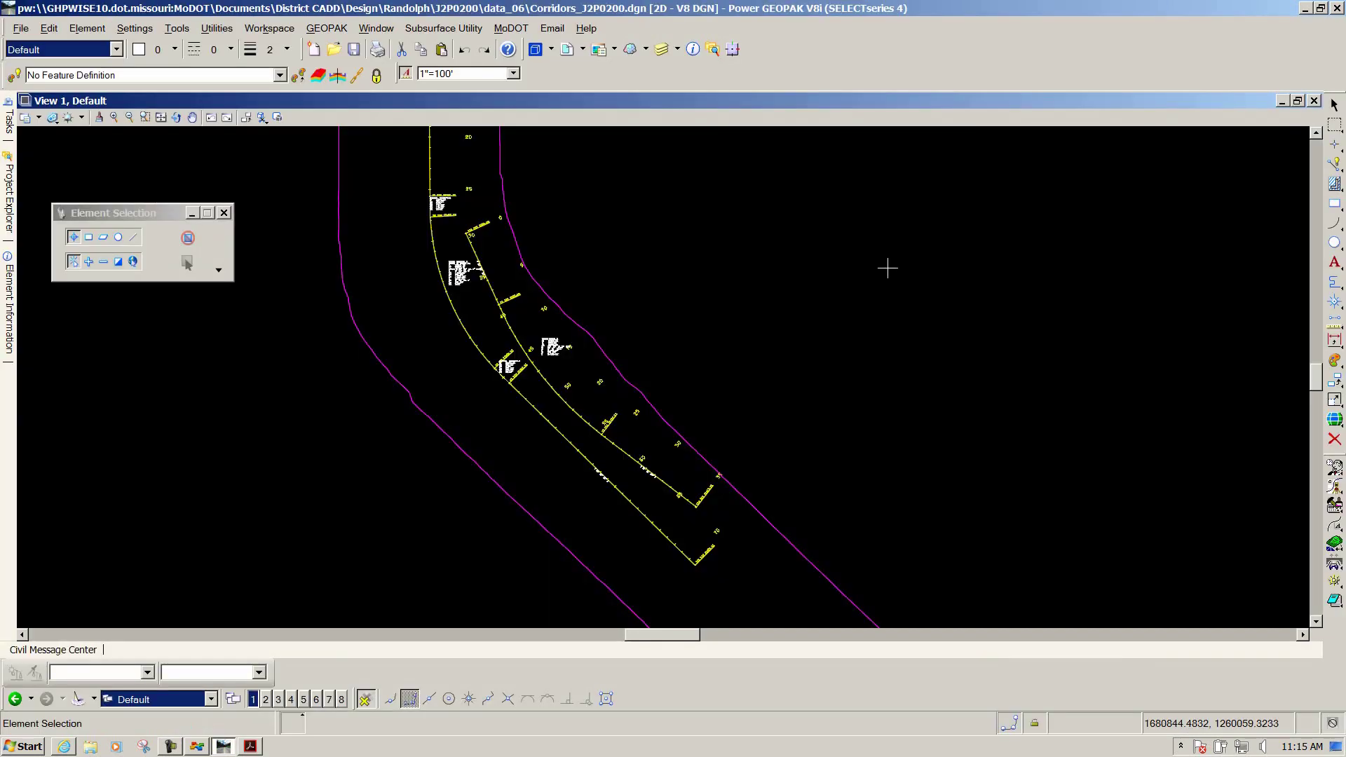
scroll(594, 382, "up", 1)
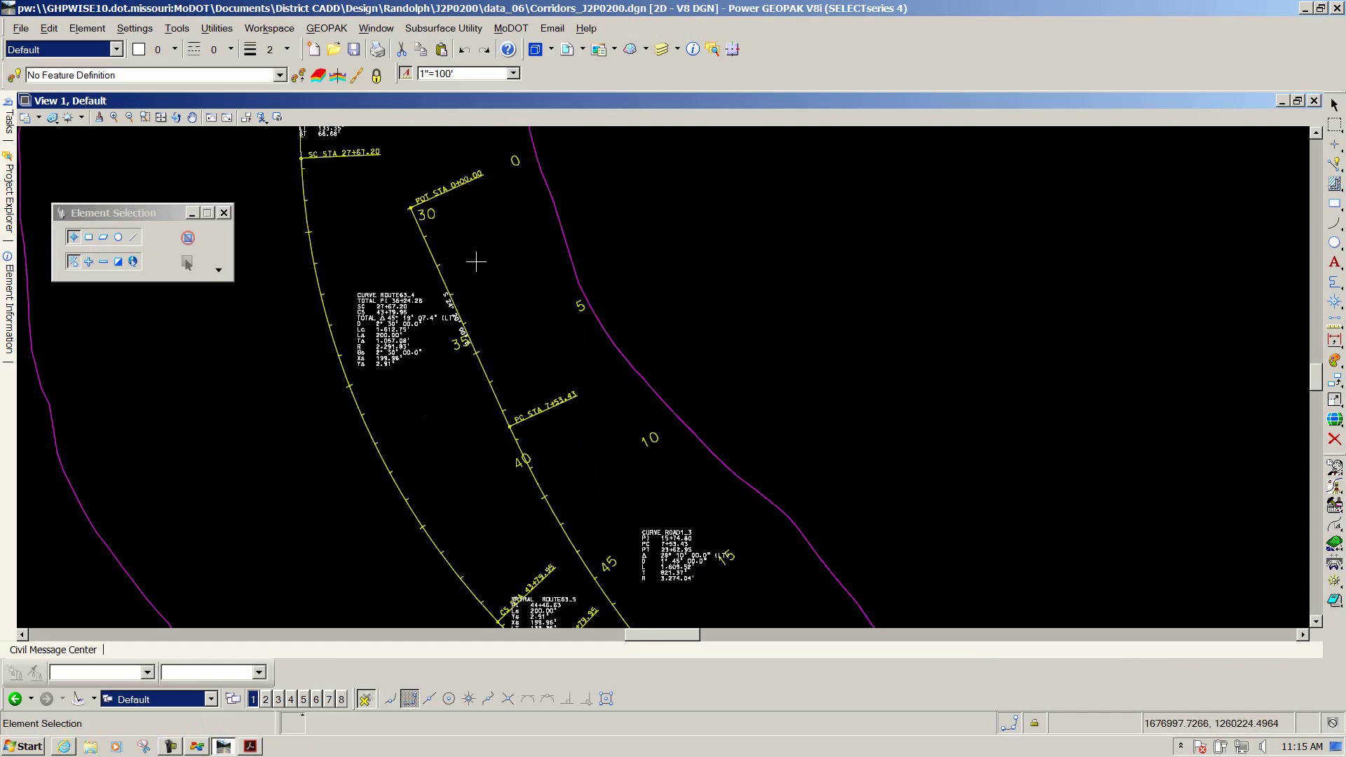
scroll(500, 239, "up", 1)
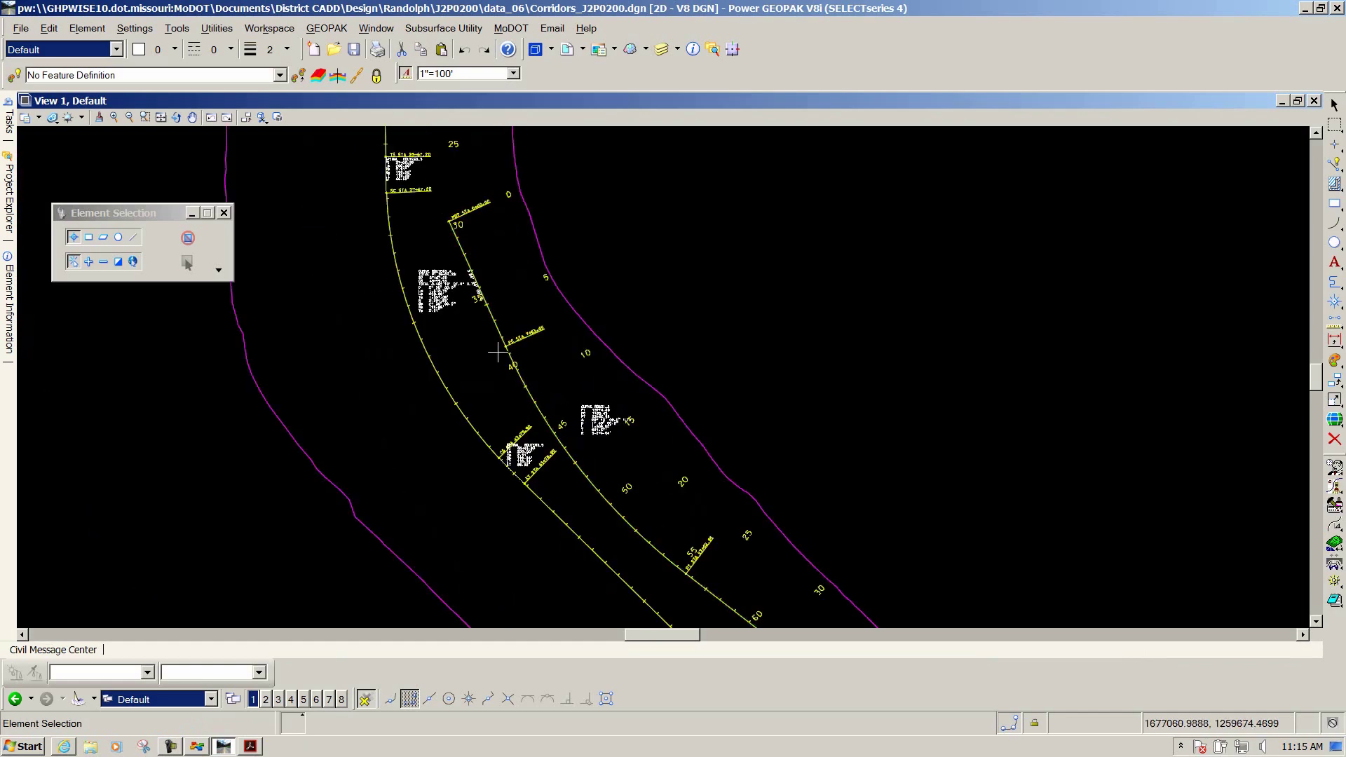
Create a corridor named Road1 along the alignment with the PC at station 7+53.43, using its active profile
mouse_move(10, 124)
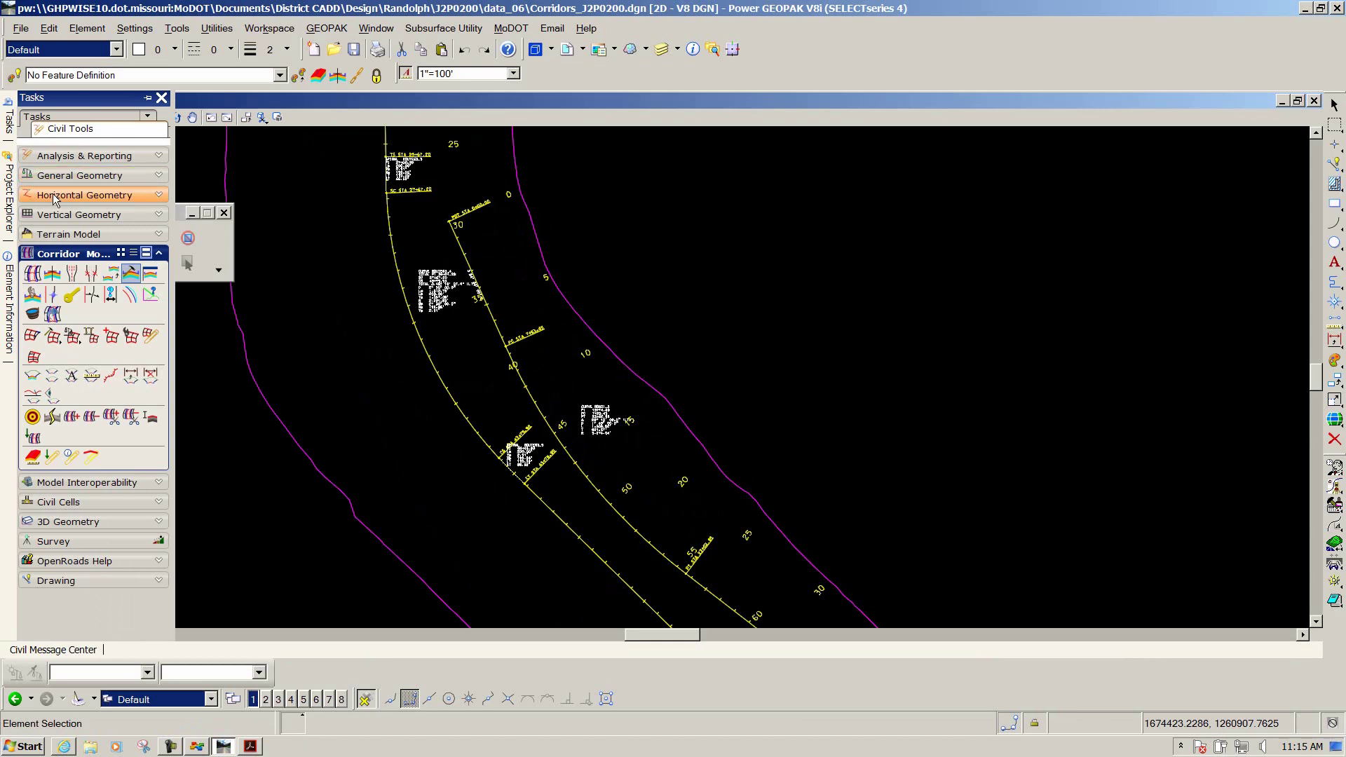
left_click(33, 274)
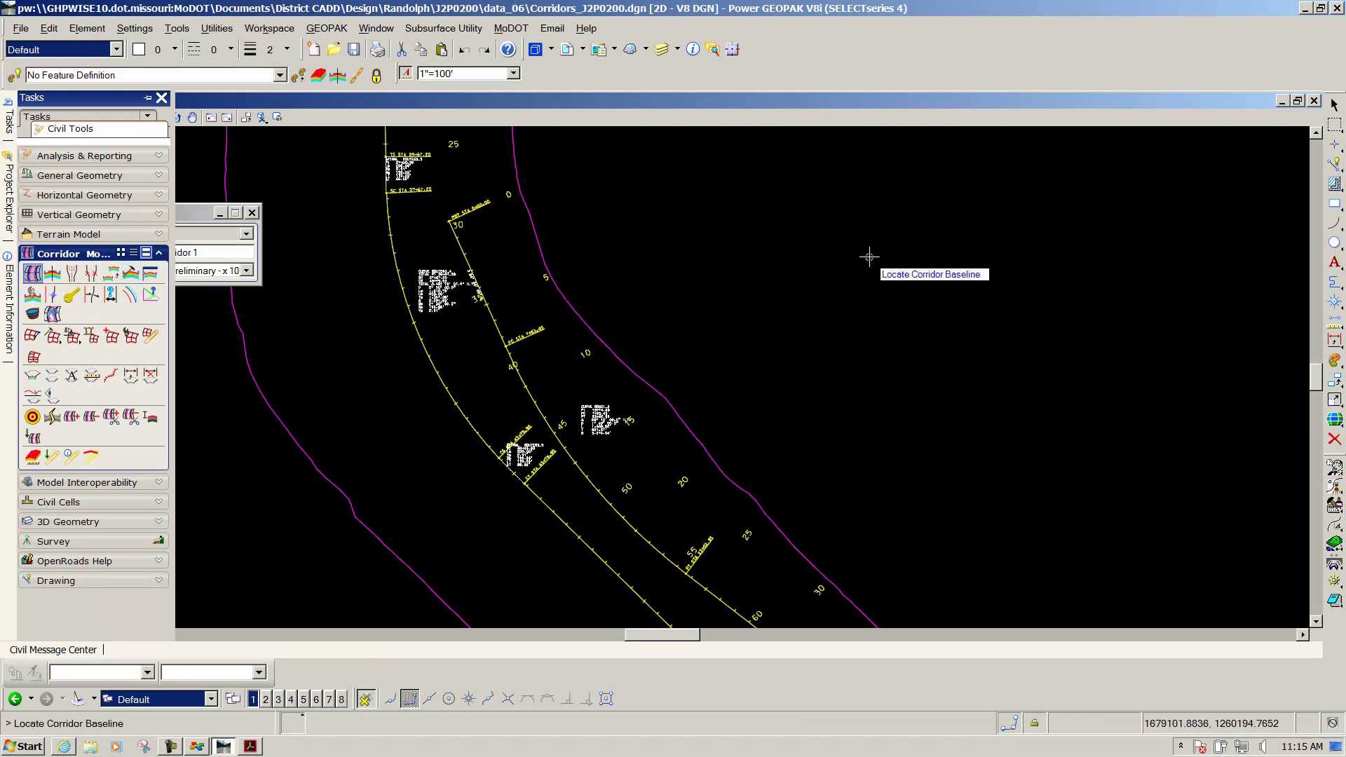
left_click_drag(206, 215, 753, 189)
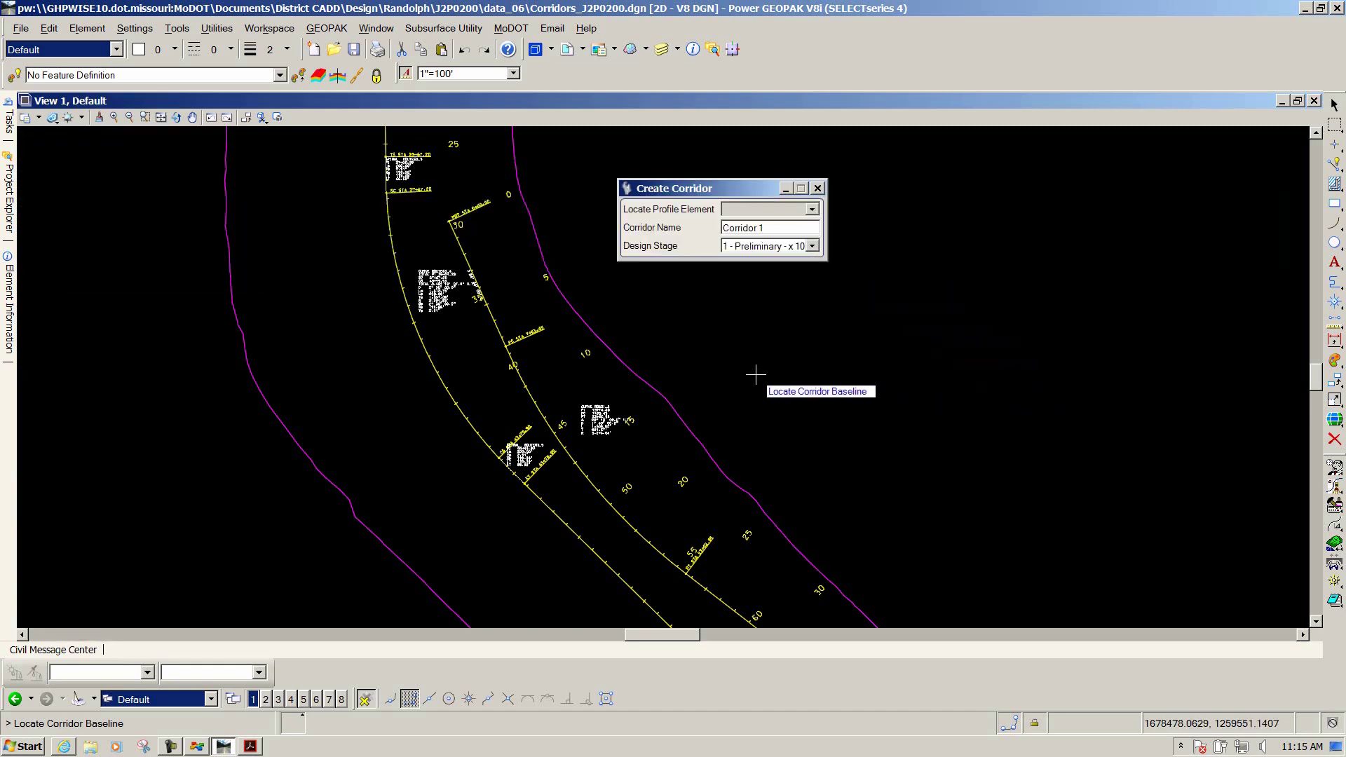
scroll(501, 329, "up", 3)
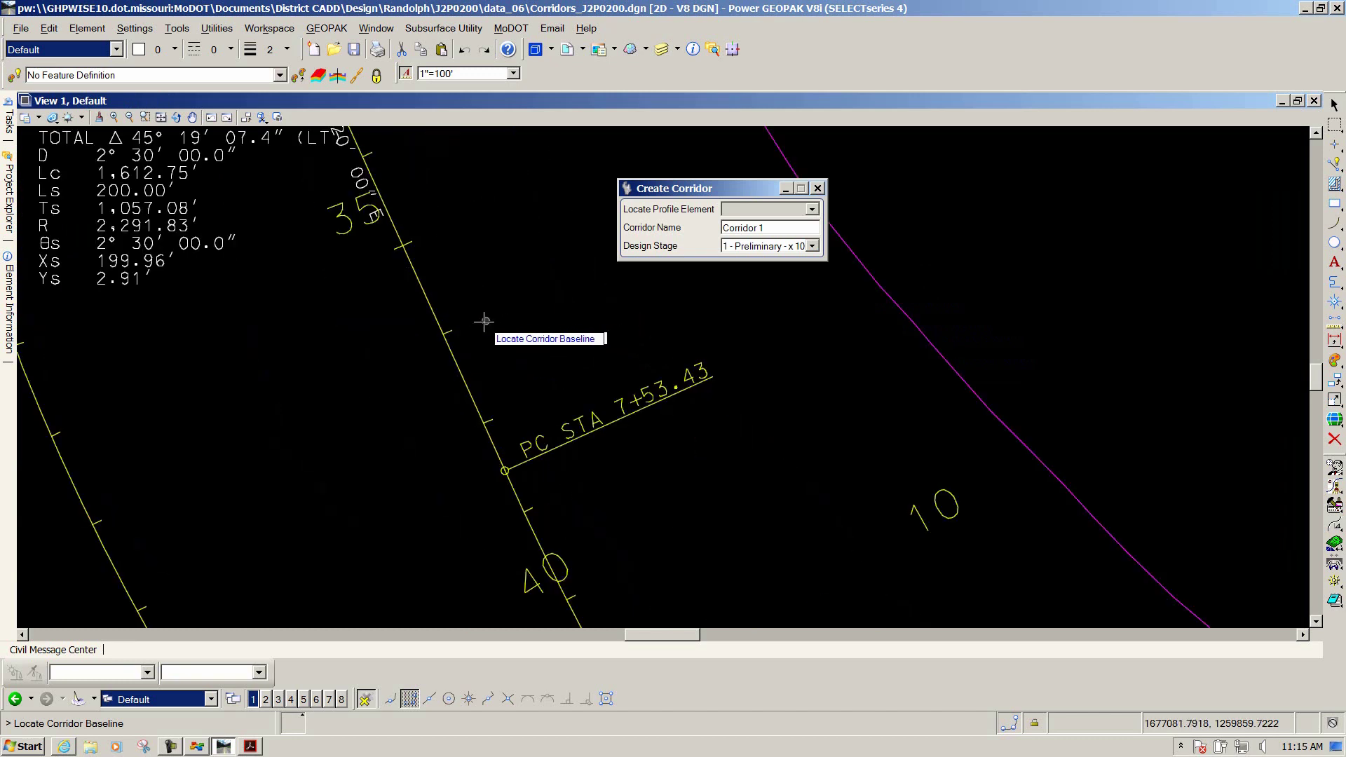
left_click(427, 305)
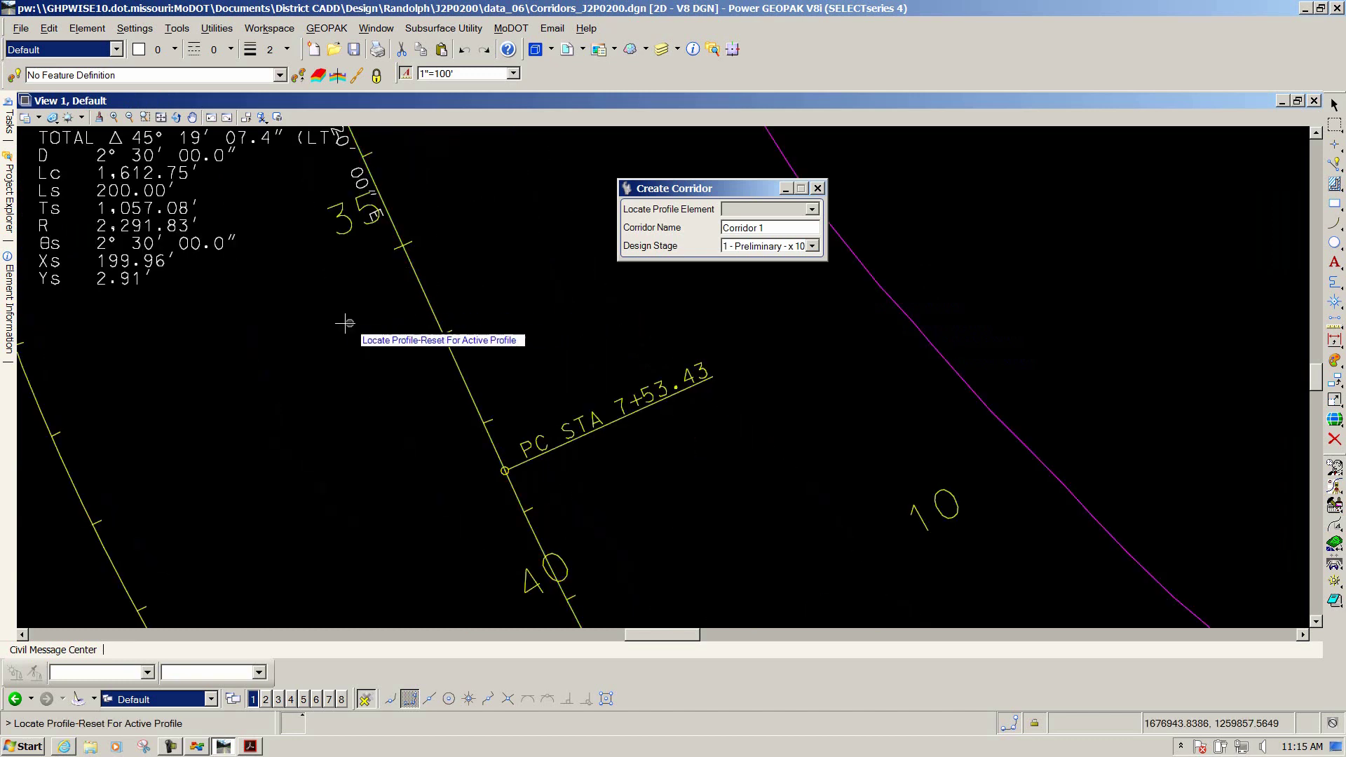
right_click(258, 338)
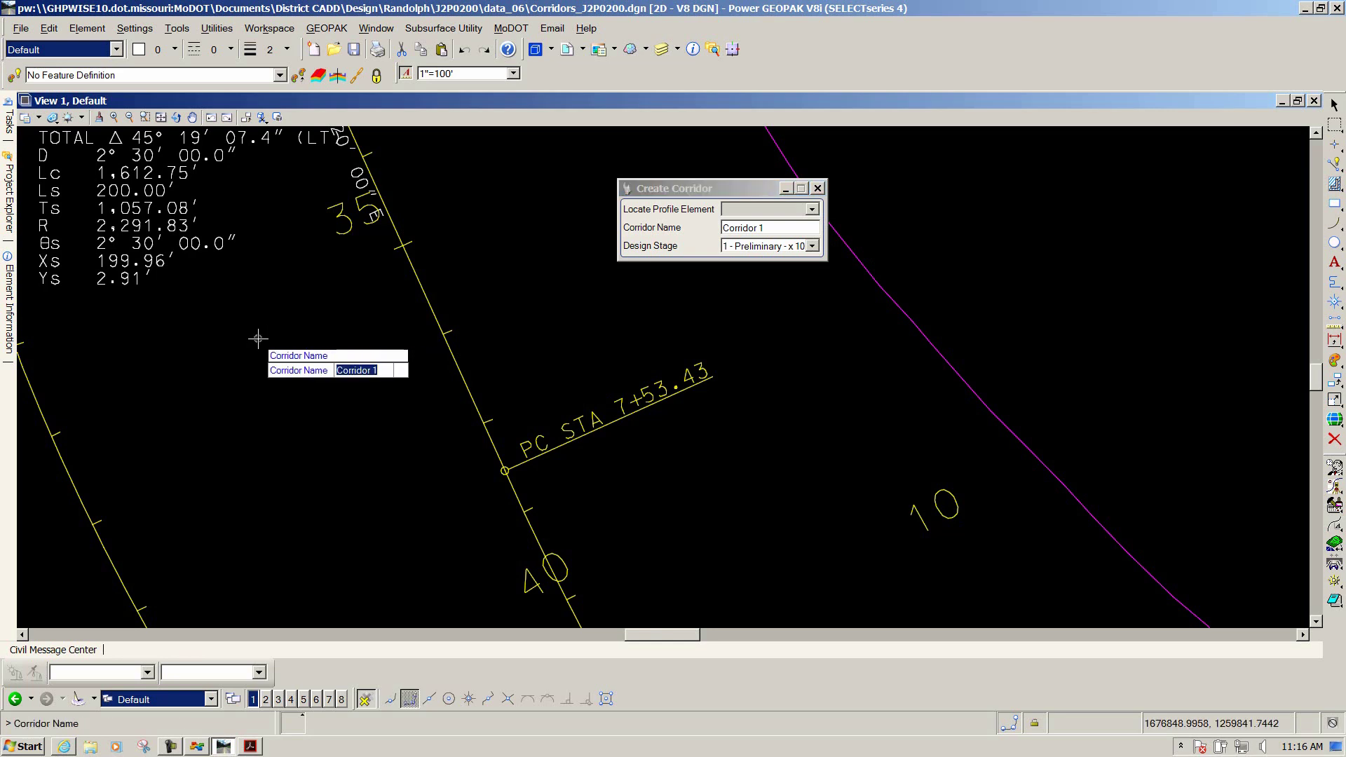
type("Road1")
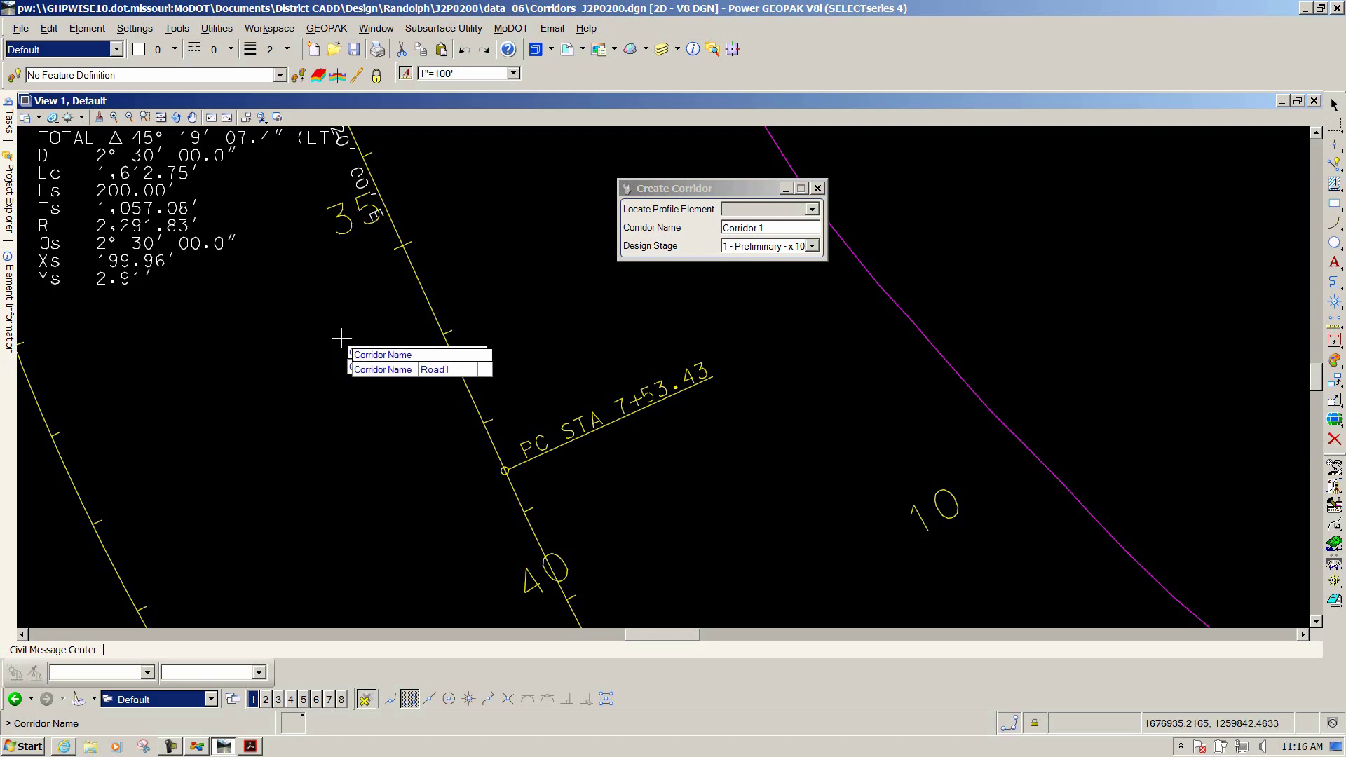
key("Return")
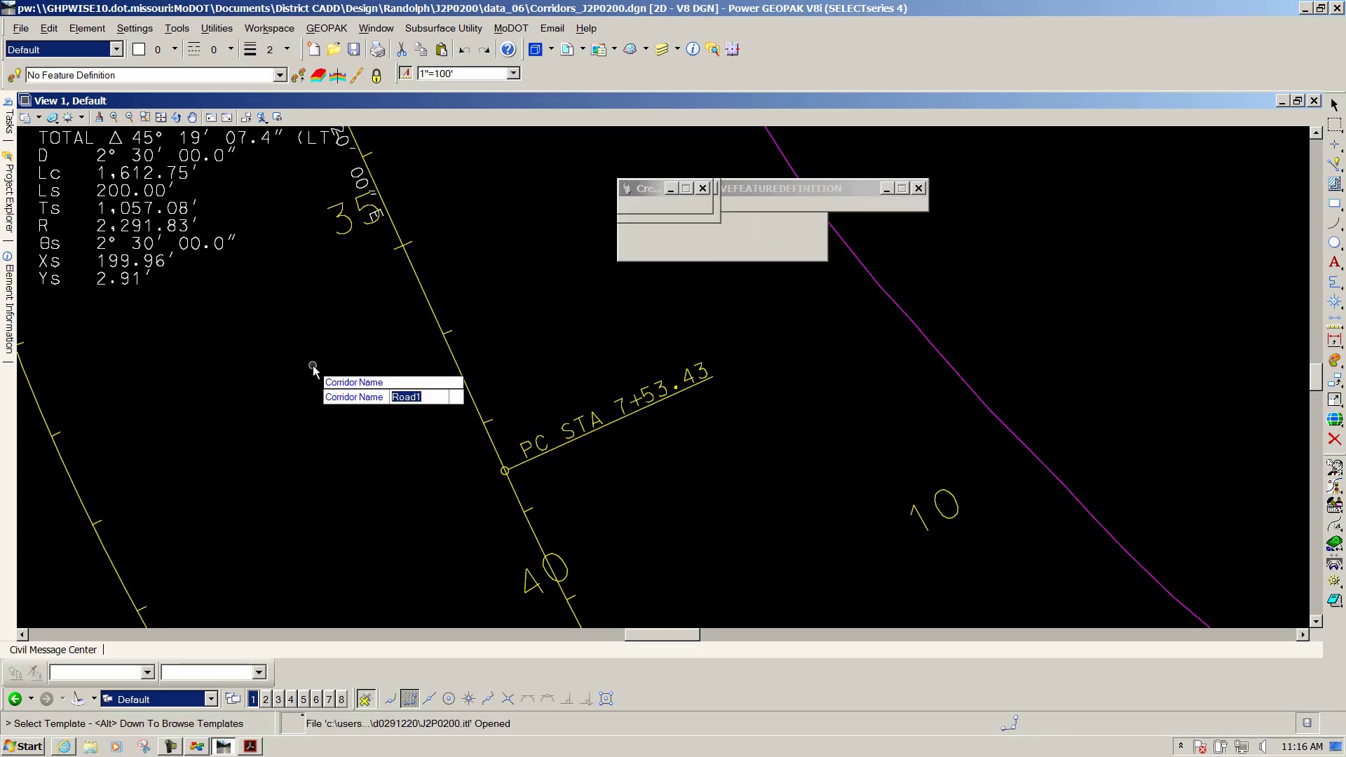
Choose the 2 Lanes Type A C&G w/ Agg Base template from the J2P0200 Road1 folder for the corridor's first template drop
scroll(491, 326, "down", 6)
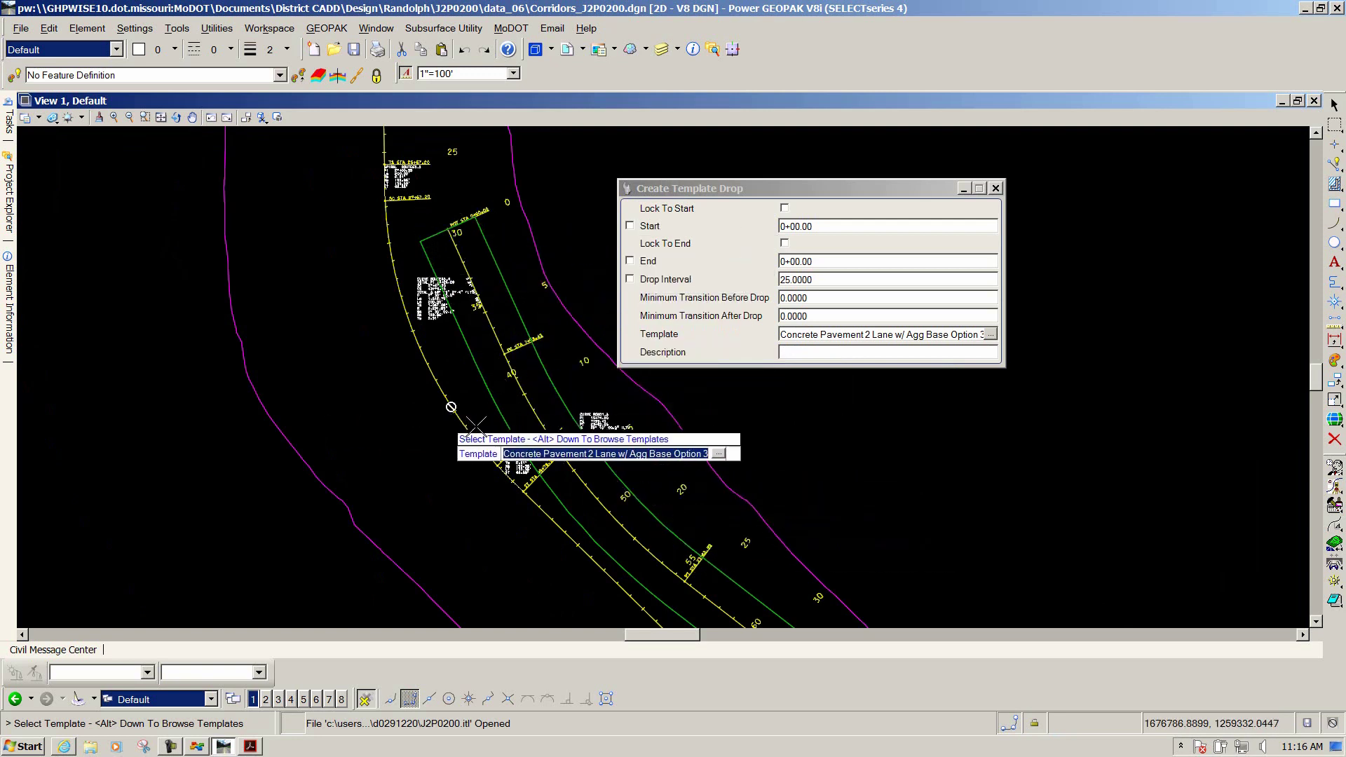
left_click_drag(682, 189, 180, 161)
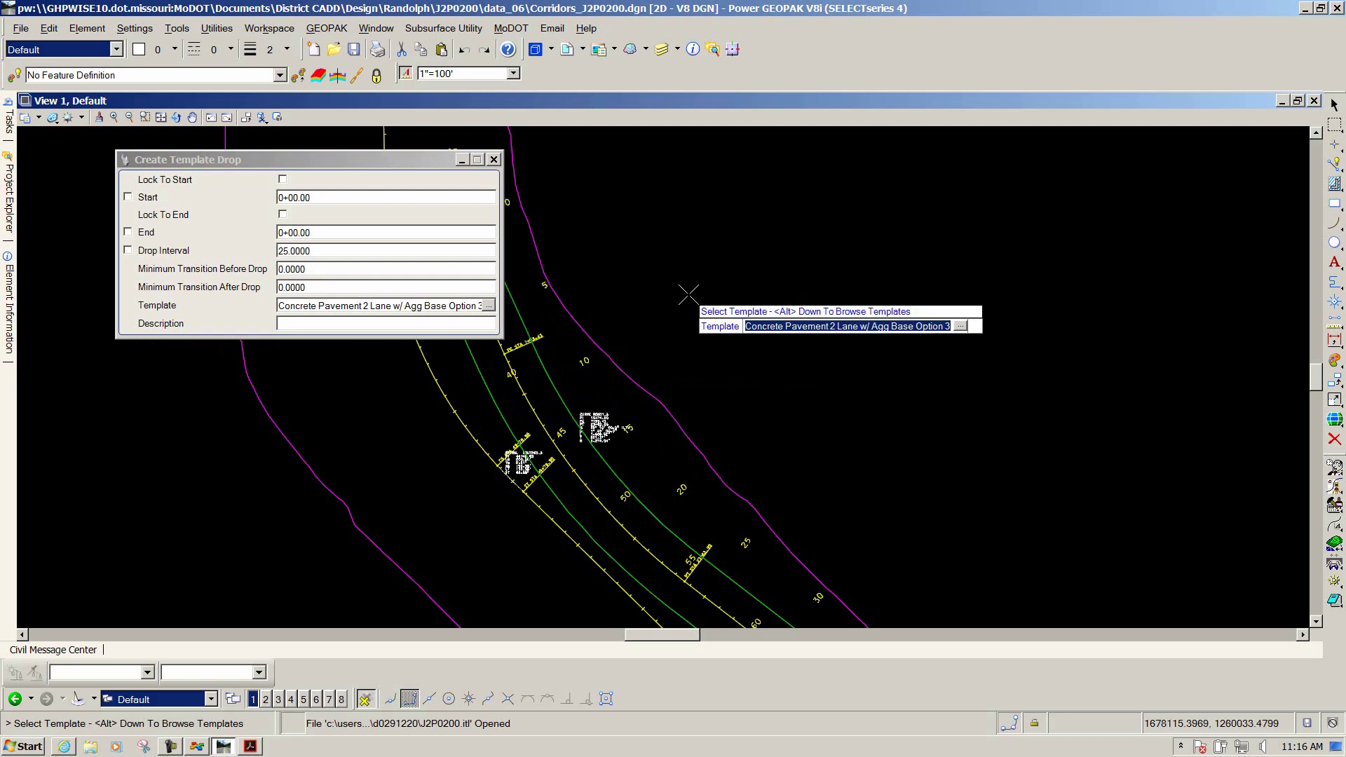
key("alt+Down")
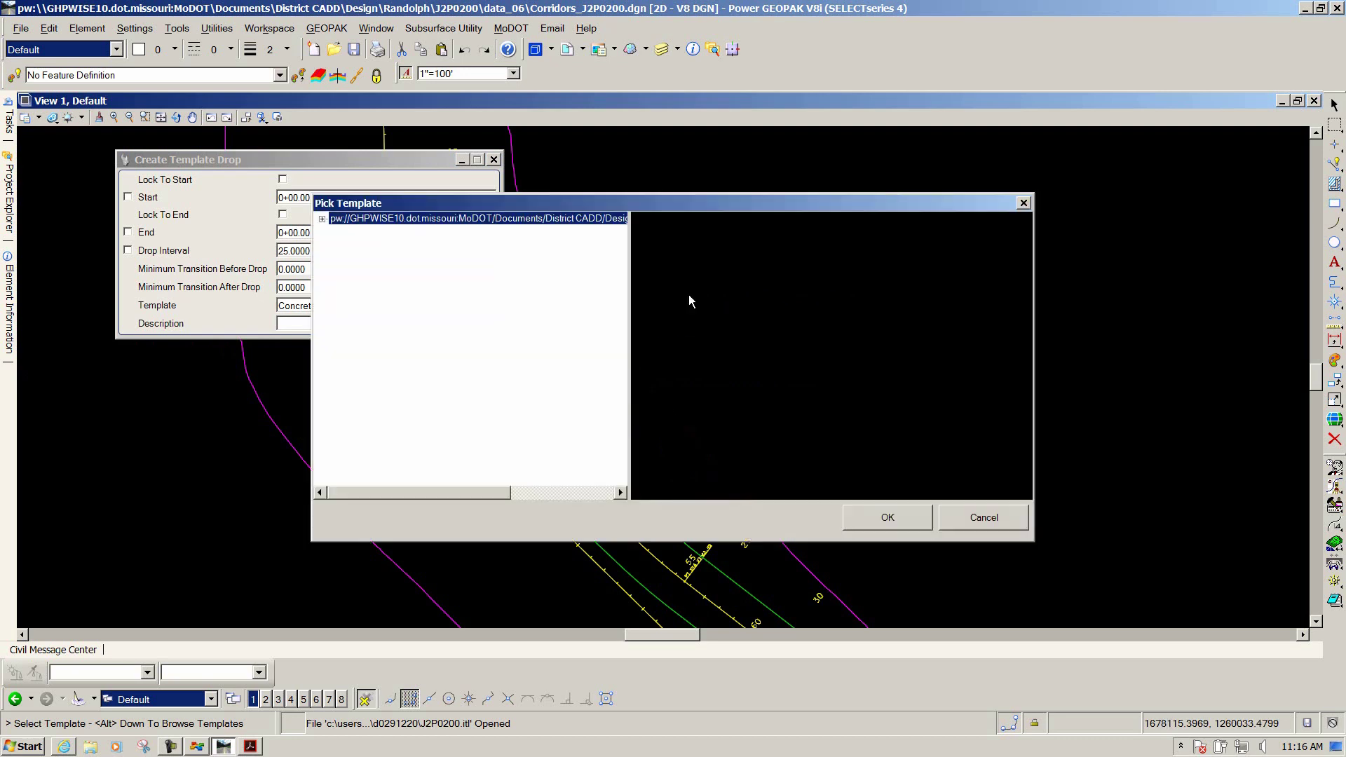
left_click_drag(429, 208, 499, 230)
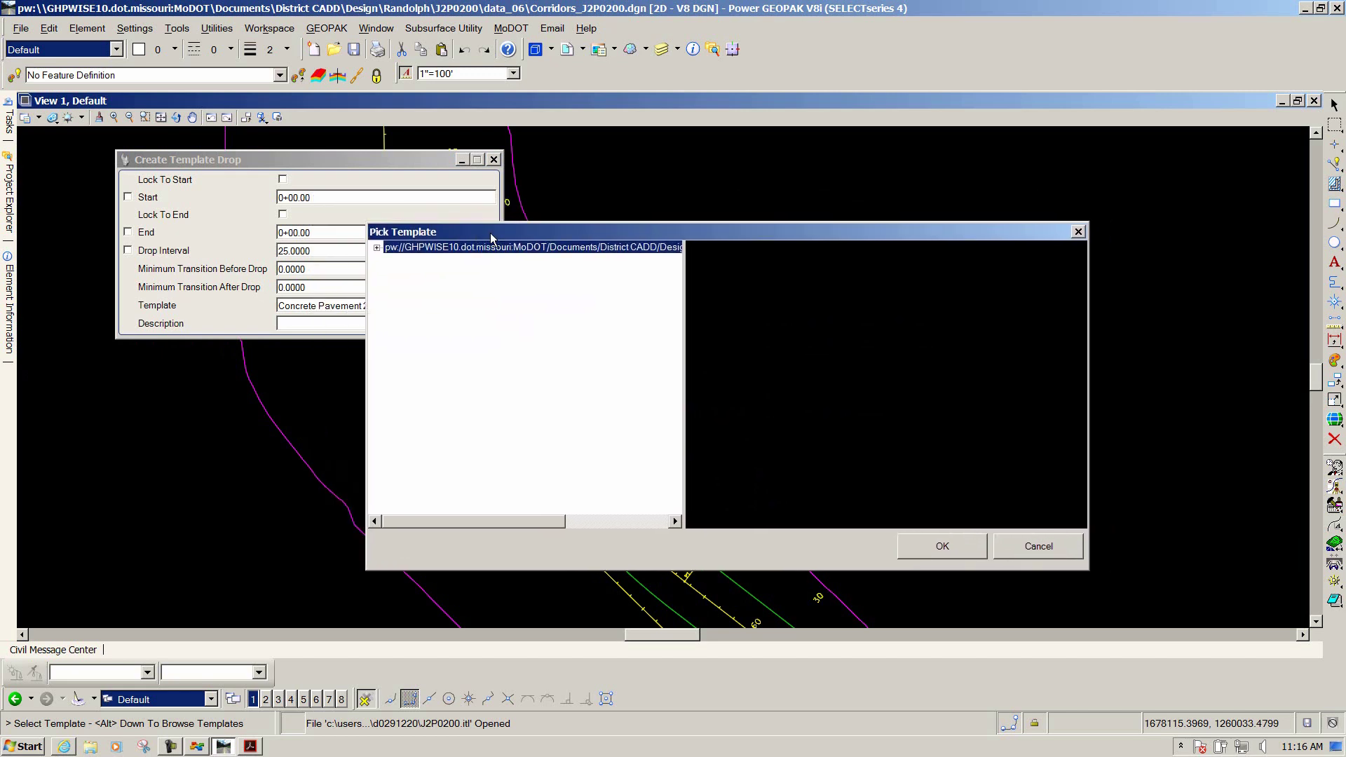
left_click(474, 243)
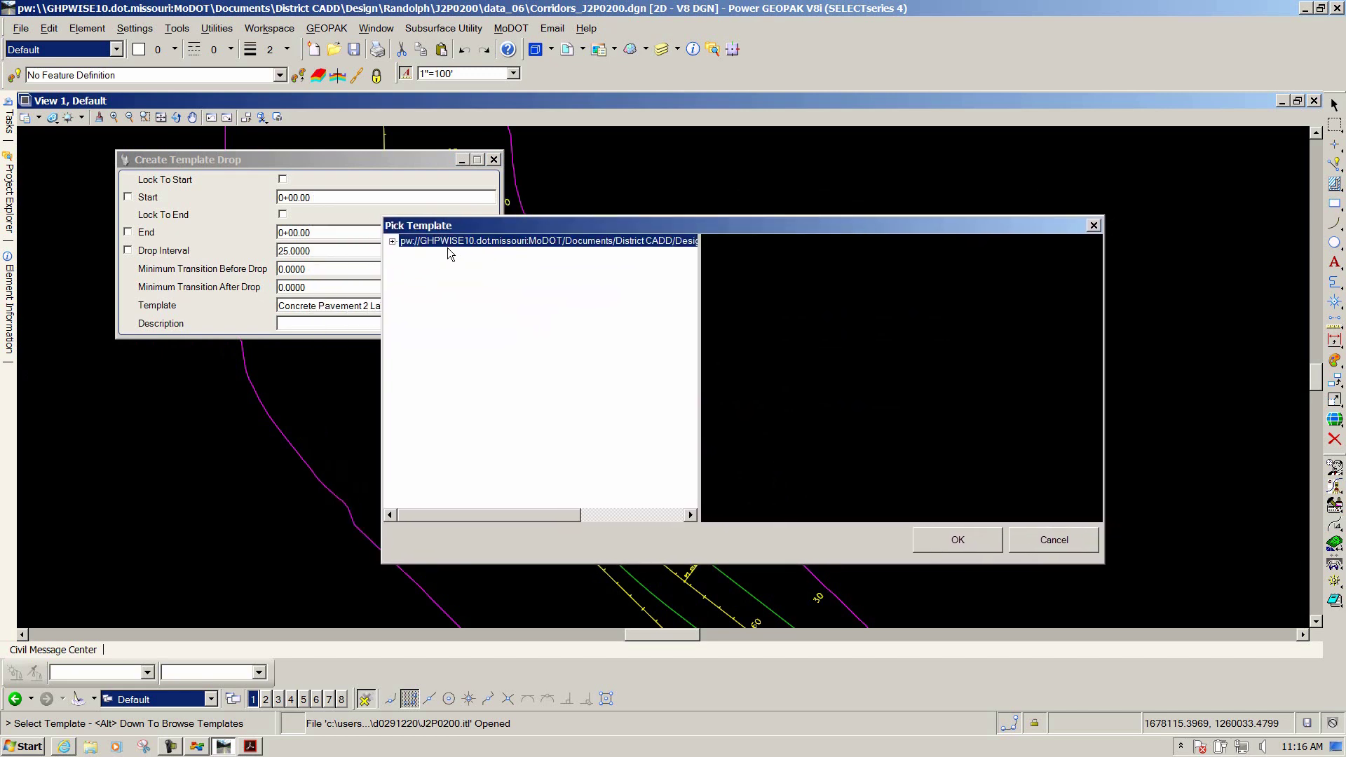
left_click(390, 240)
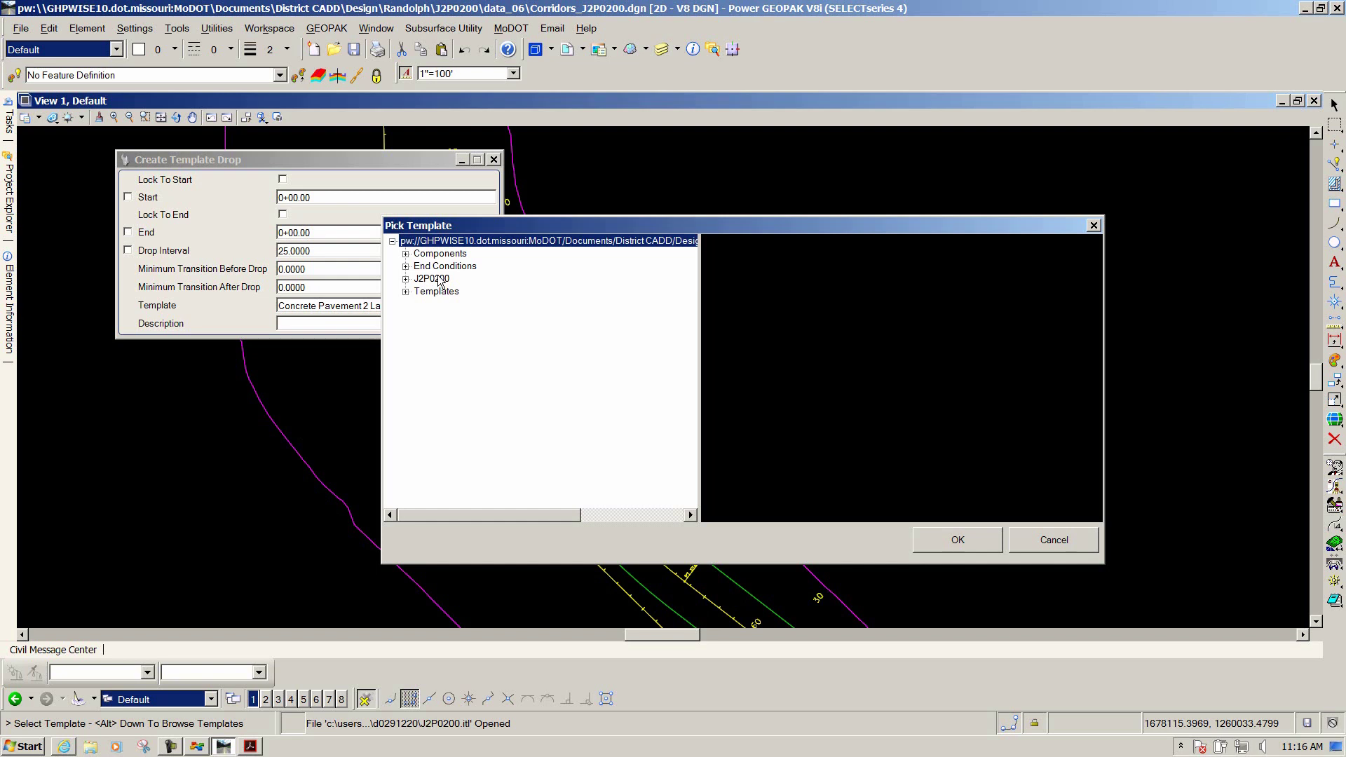
left_click(405, 279)
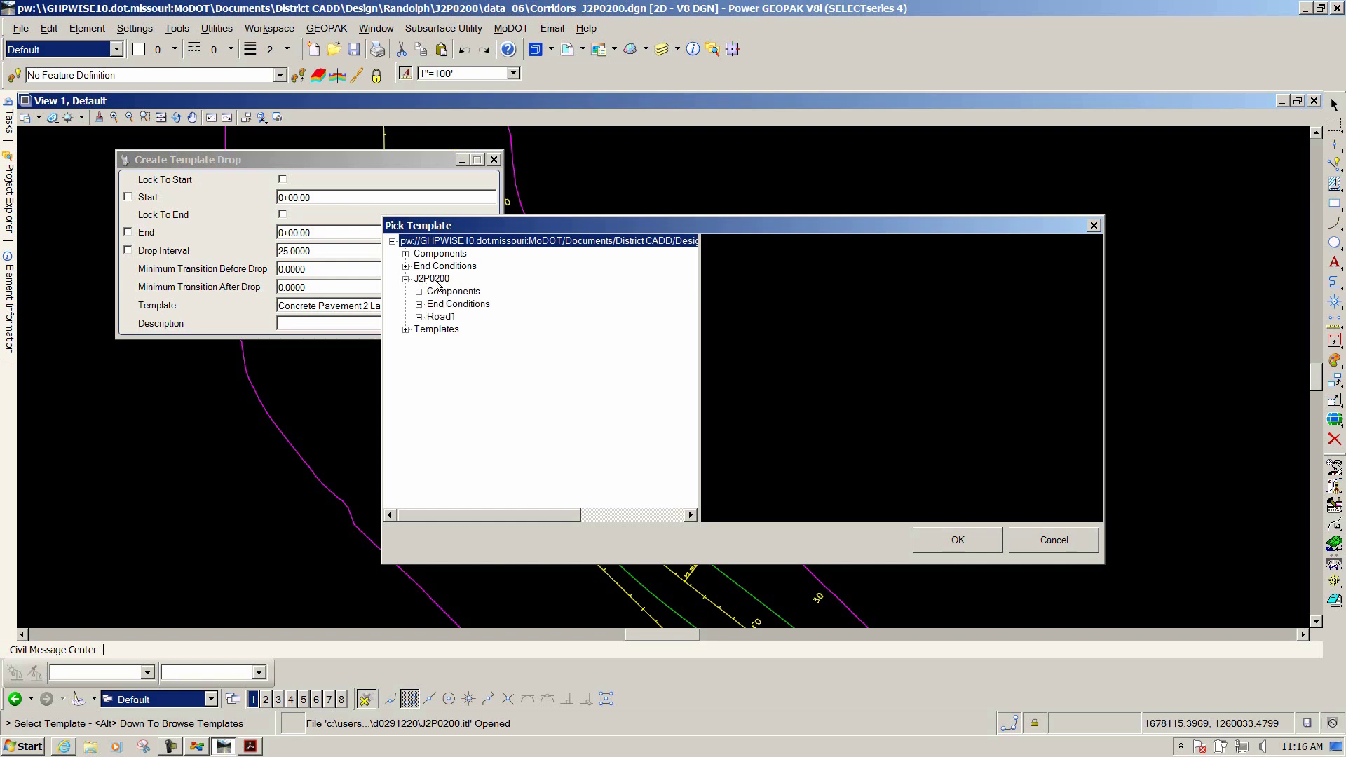
left_click(418, 317)
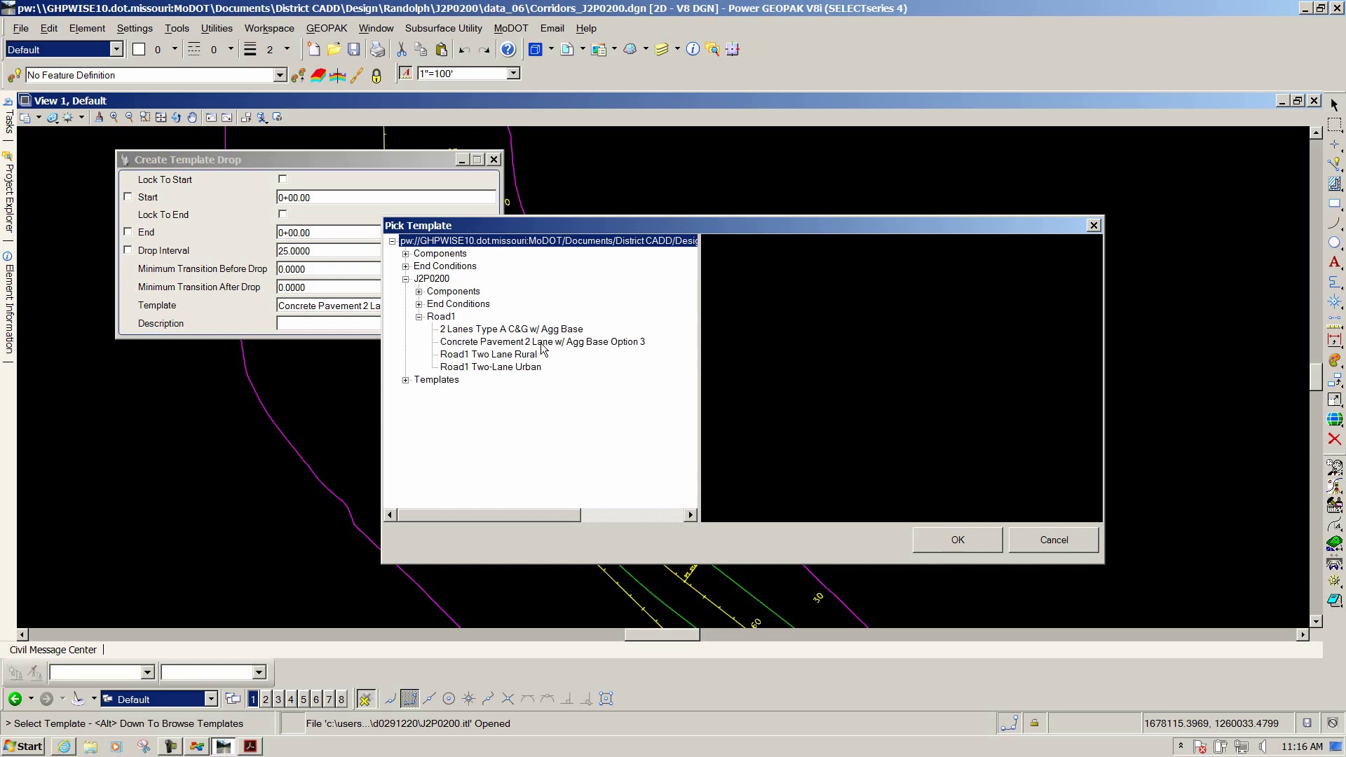
left_click(523, 329)
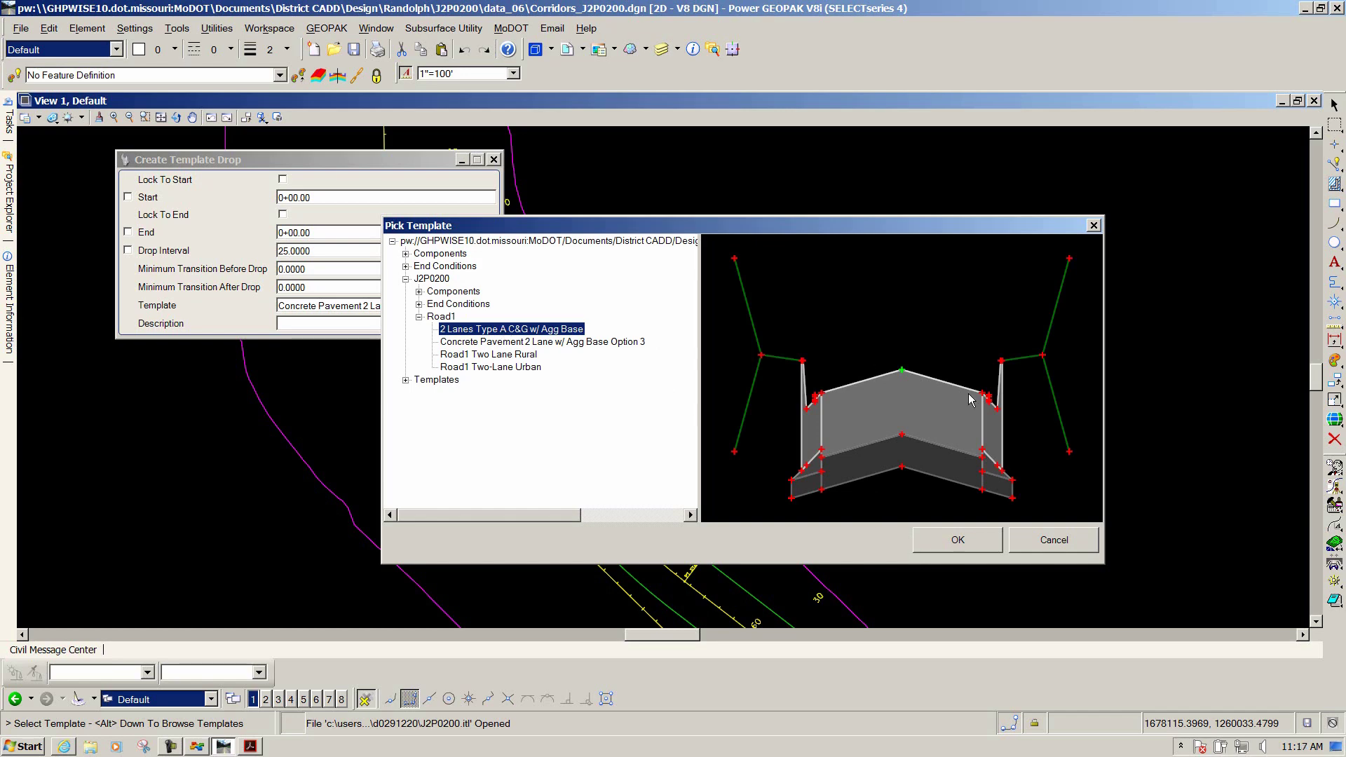
left_click(987, 553)
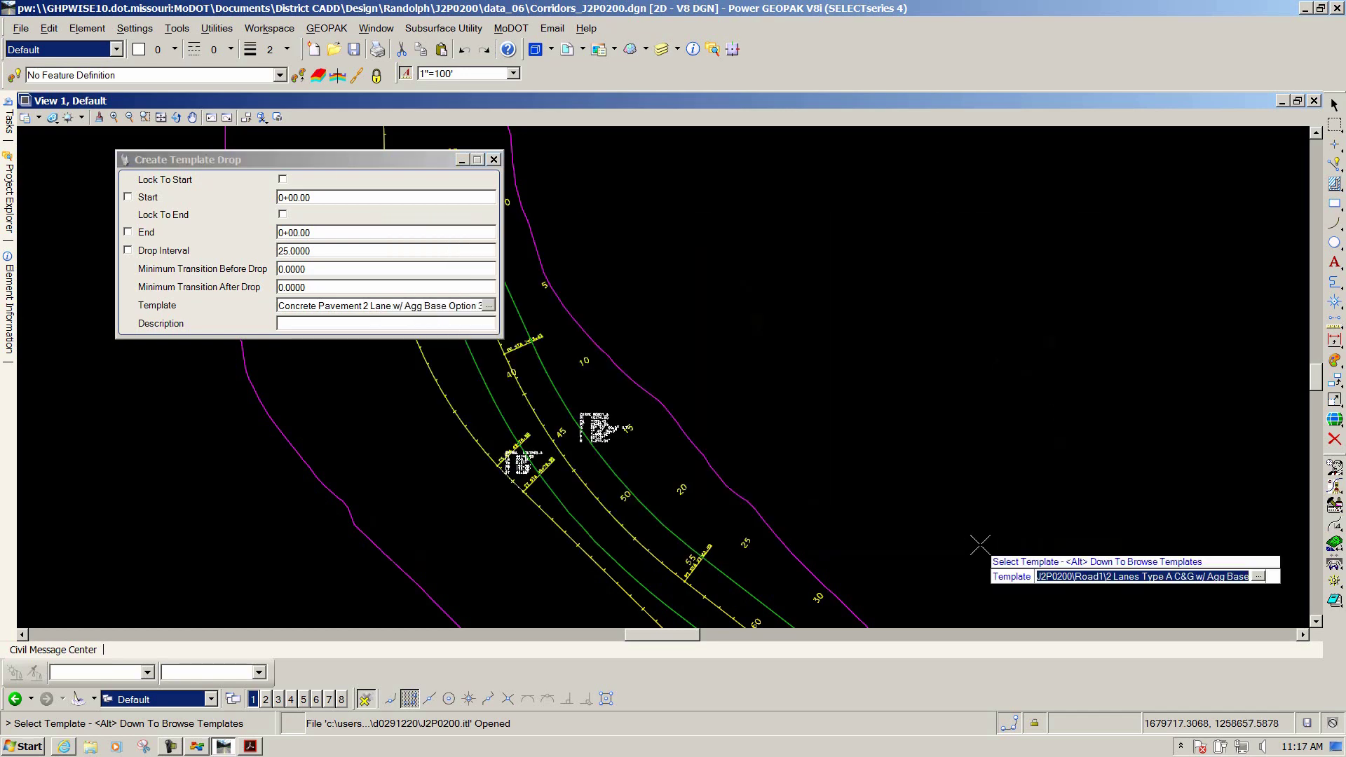
left_click(670, 235)
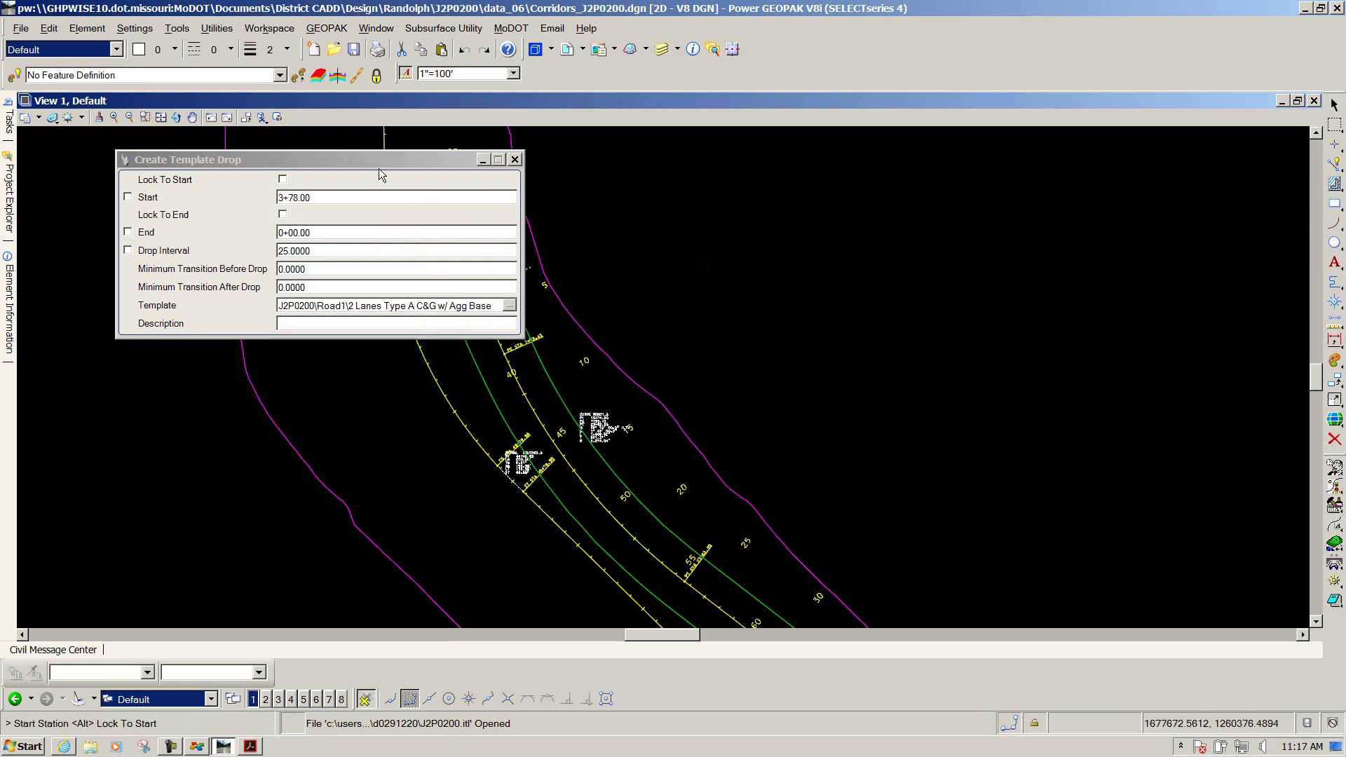
Lock the template drop's start to the beginning of the corridor and set its end station to 25+30
left_click_drag(236, 159, 886, 227)
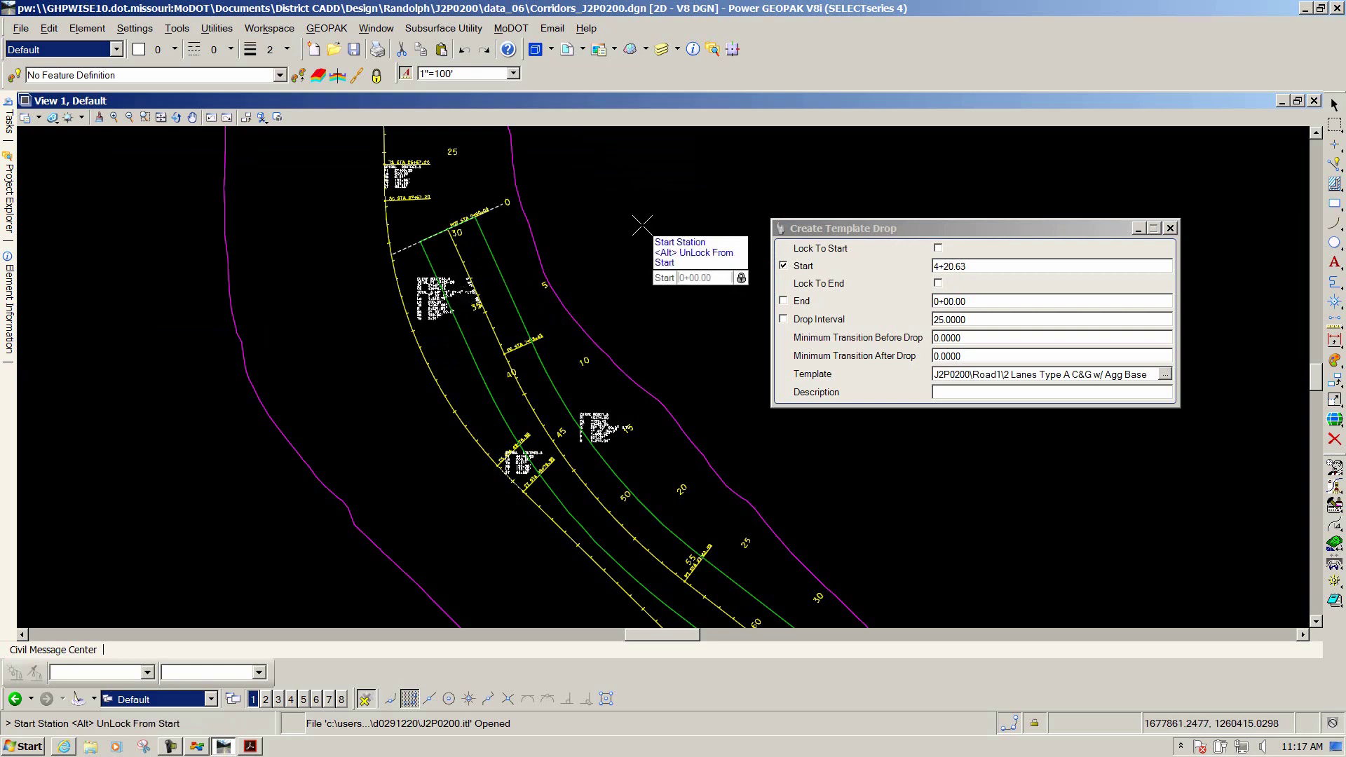
left_click(642, 225, "alt")
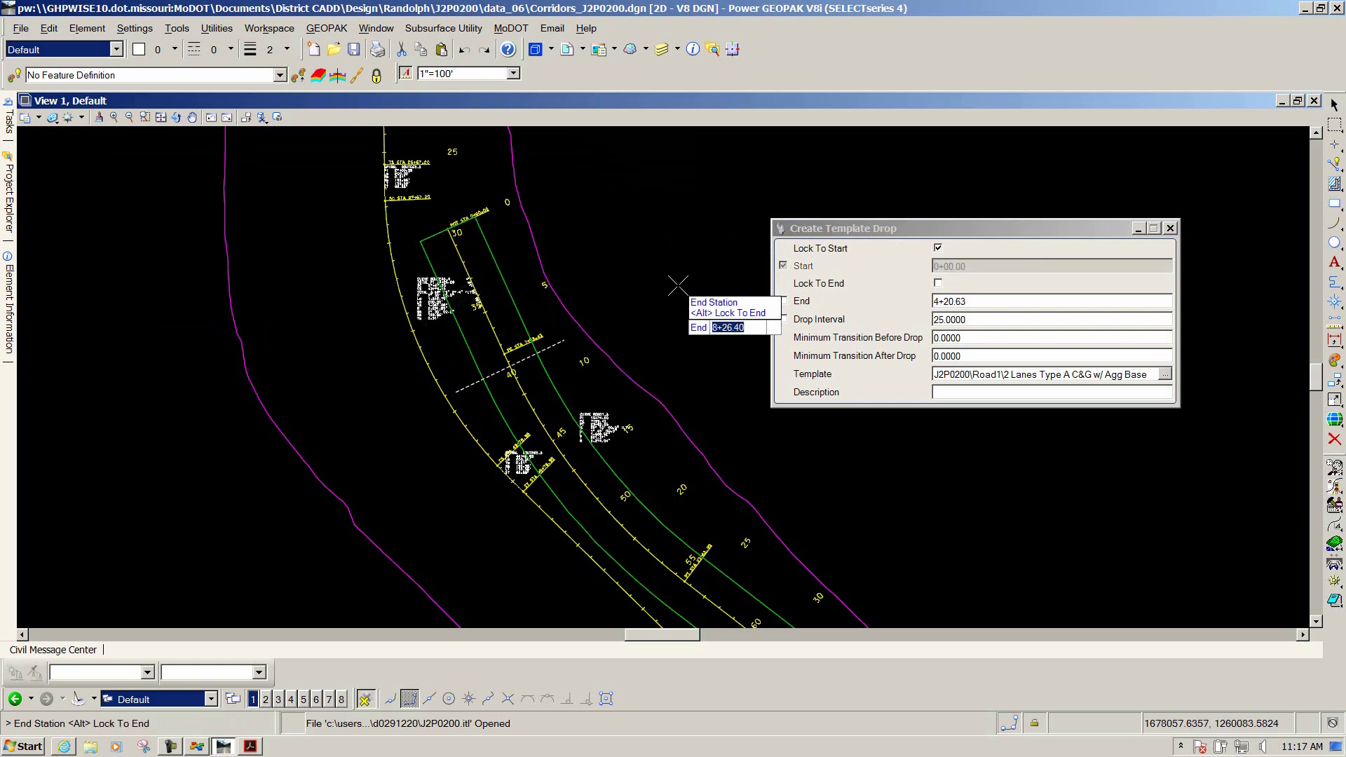
type("25+30")
key("Return")
scroll(581, 252, "down", 2)
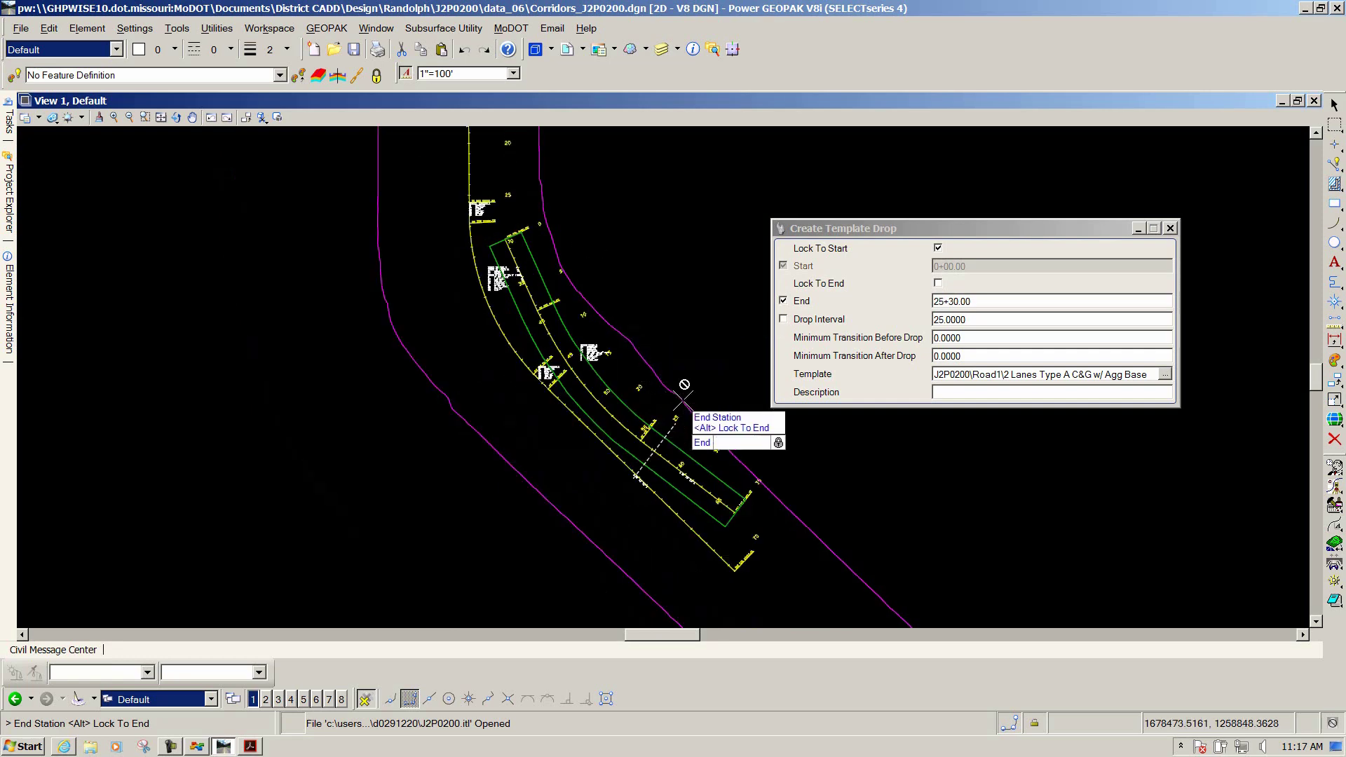
scroll(676, 385, "up", 3)
scroll(652, 435, "down", 3)
left_click(652, 372)
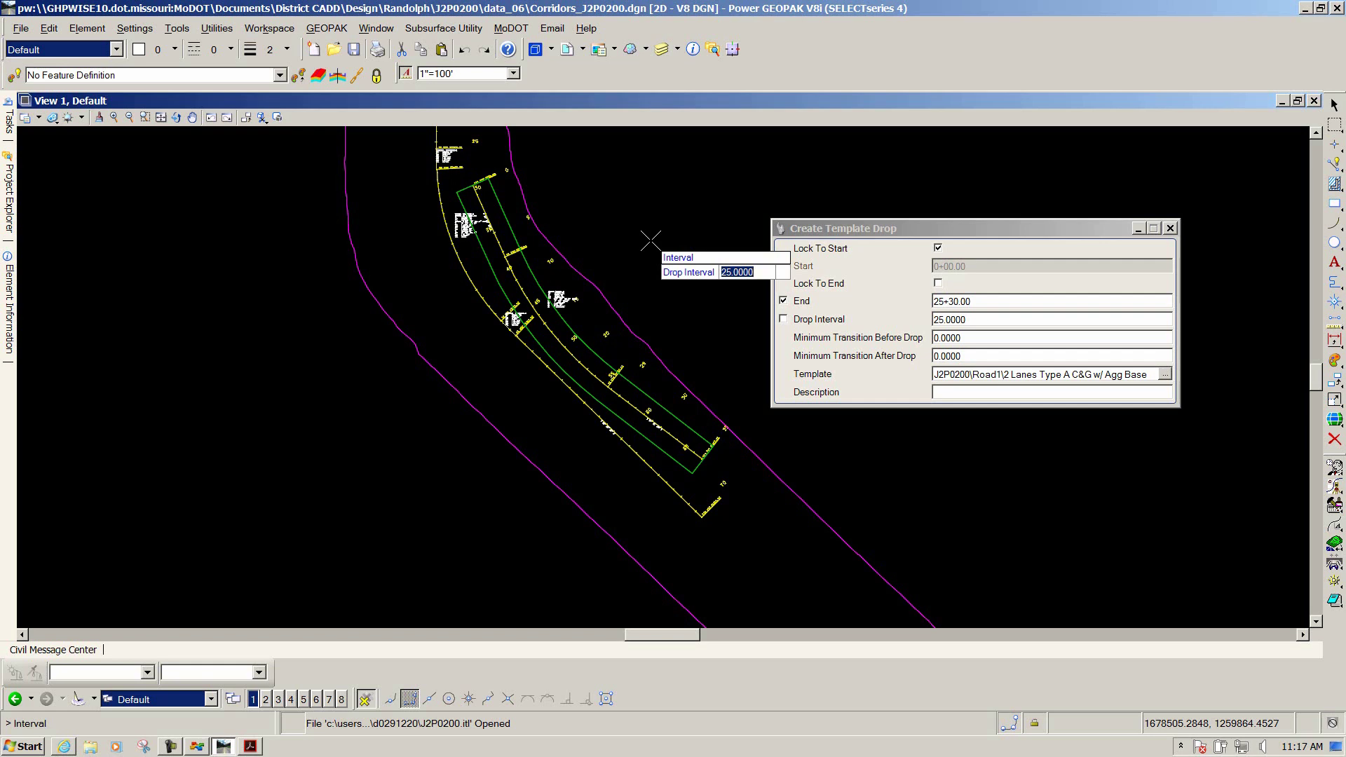
Set the drop interval to 5, keep both minimum transitions at 0 and the description blank, and place the template drop
type("5")
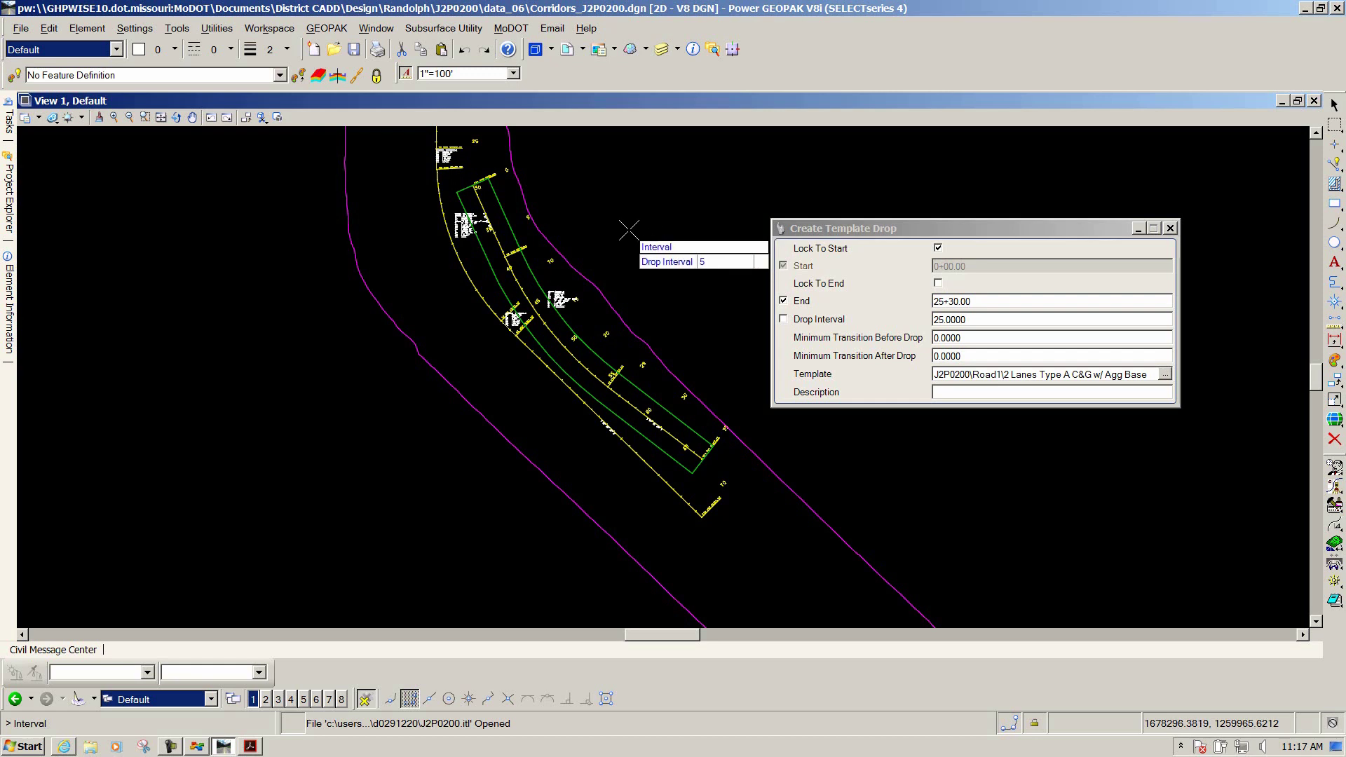
key("Return")
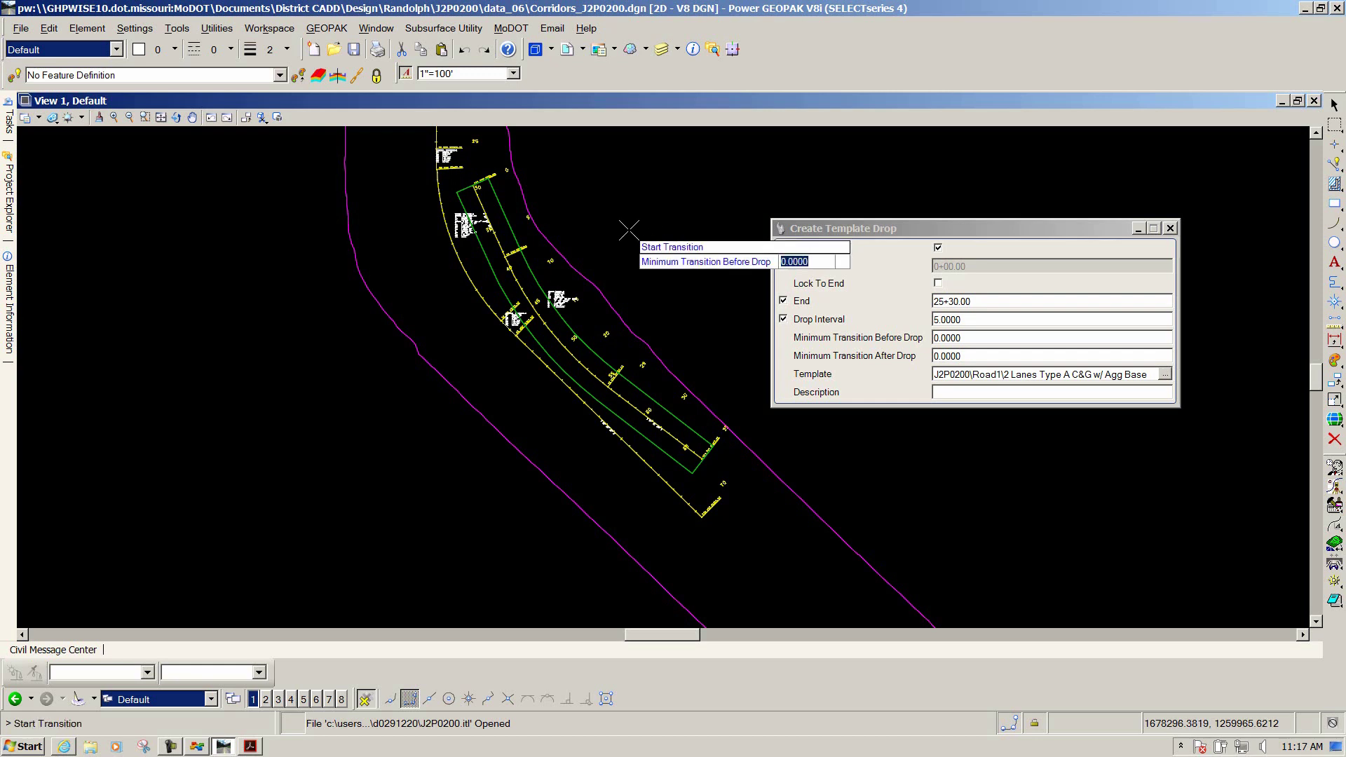
key("Return")
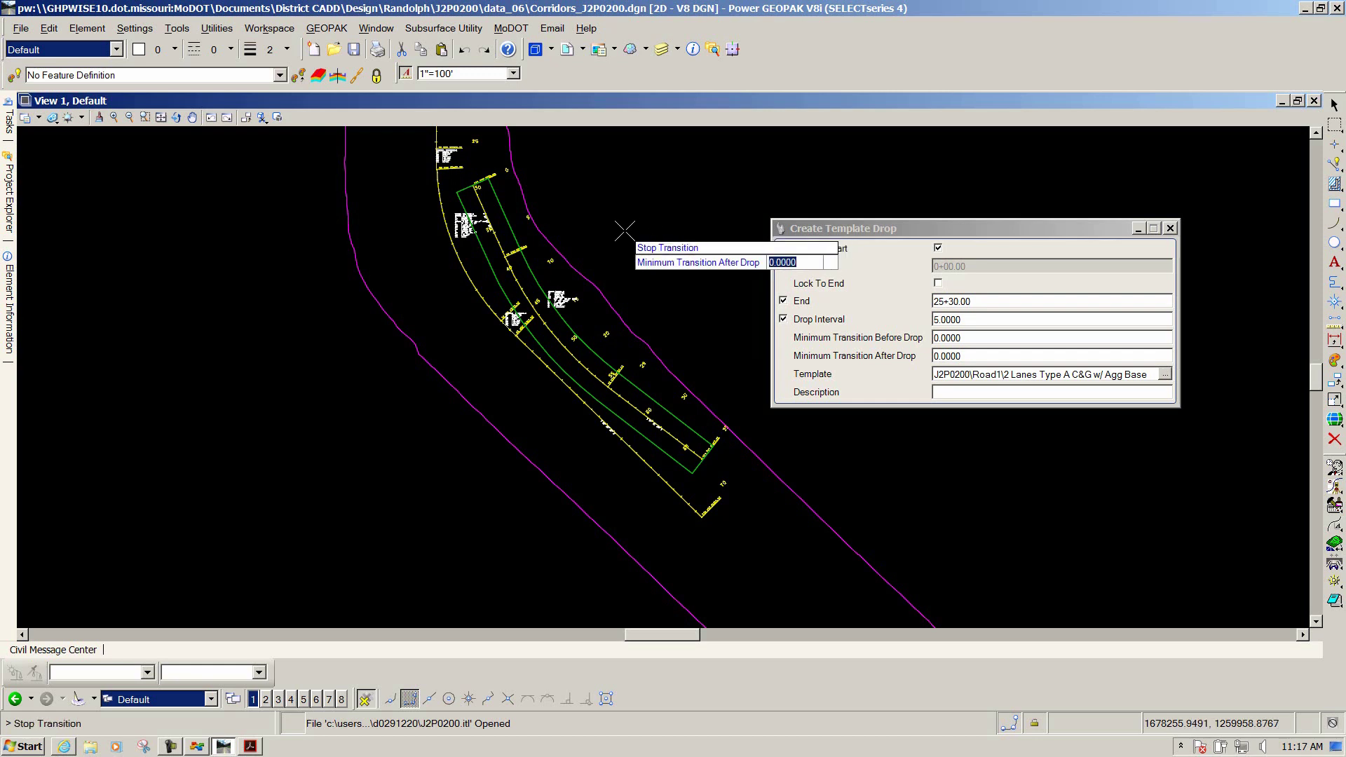
key("Return")
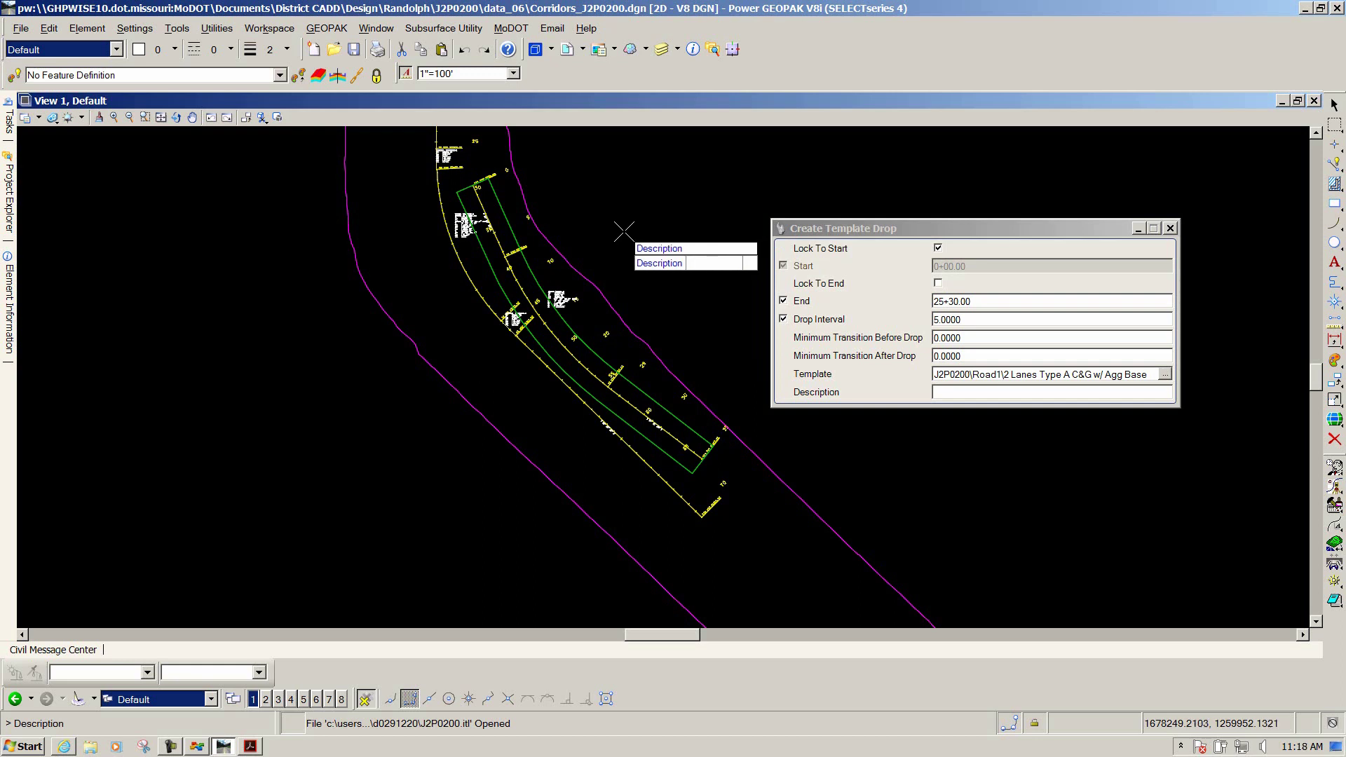
key("Return")
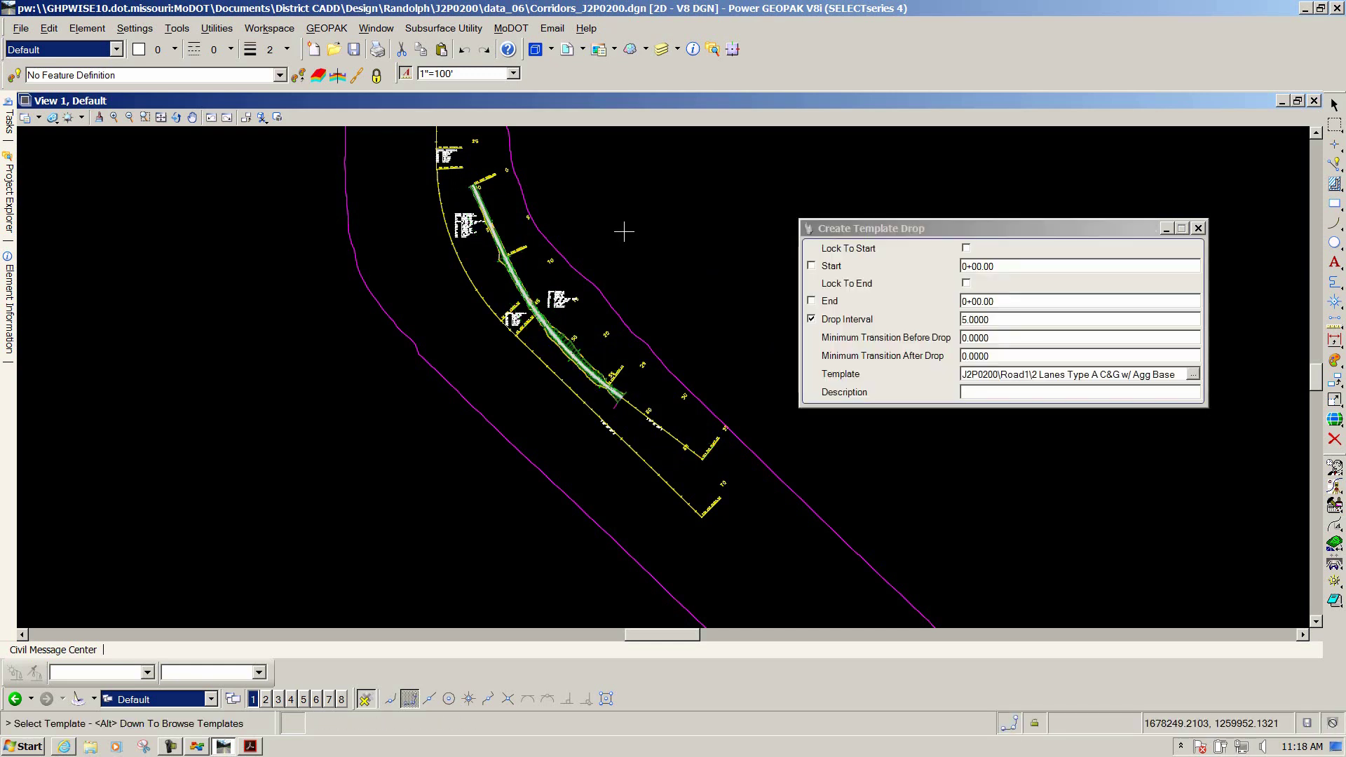
Choose the Concrete Pavement 2 Lane w/ Agg Base Option 3 template from the Road1 folder for the corridor's second template drop
scroll(629, 372, "up", 4)
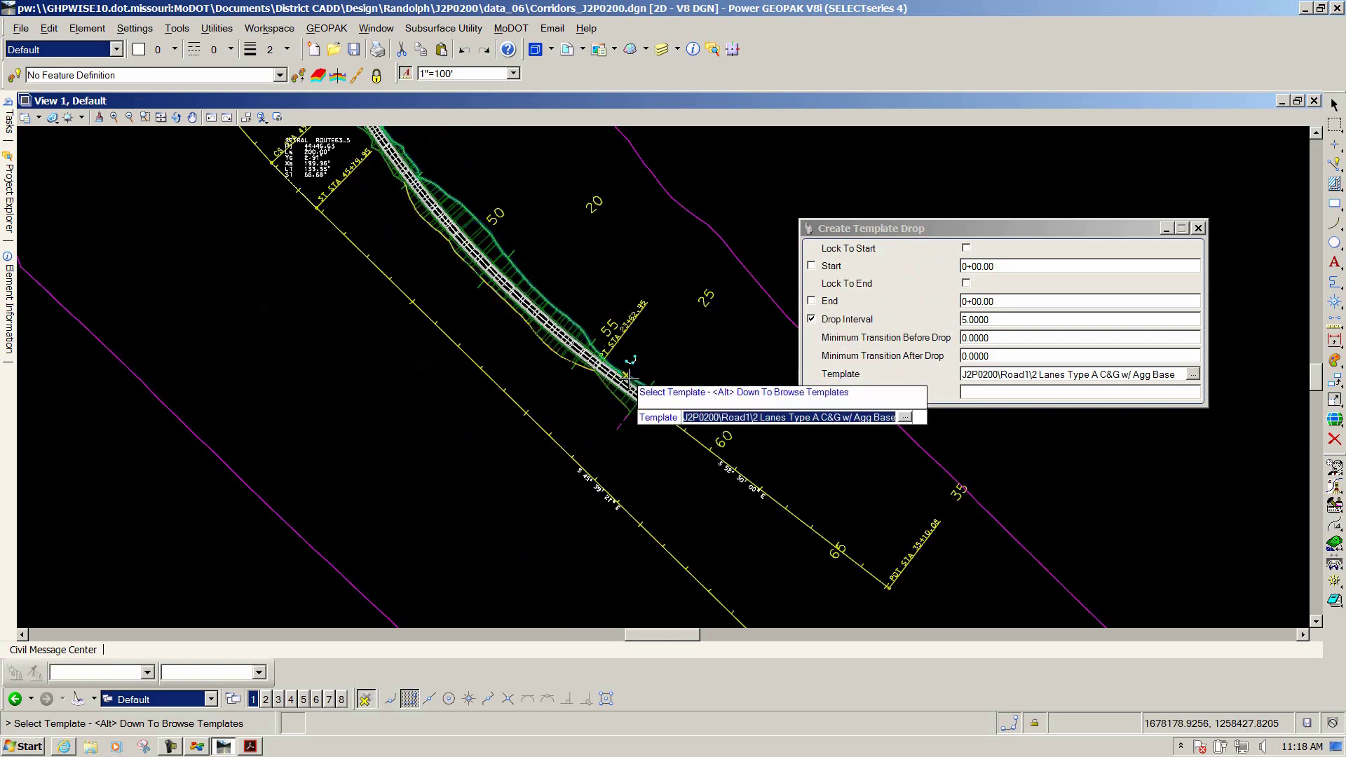
scroll(456, 259, "up", 3)
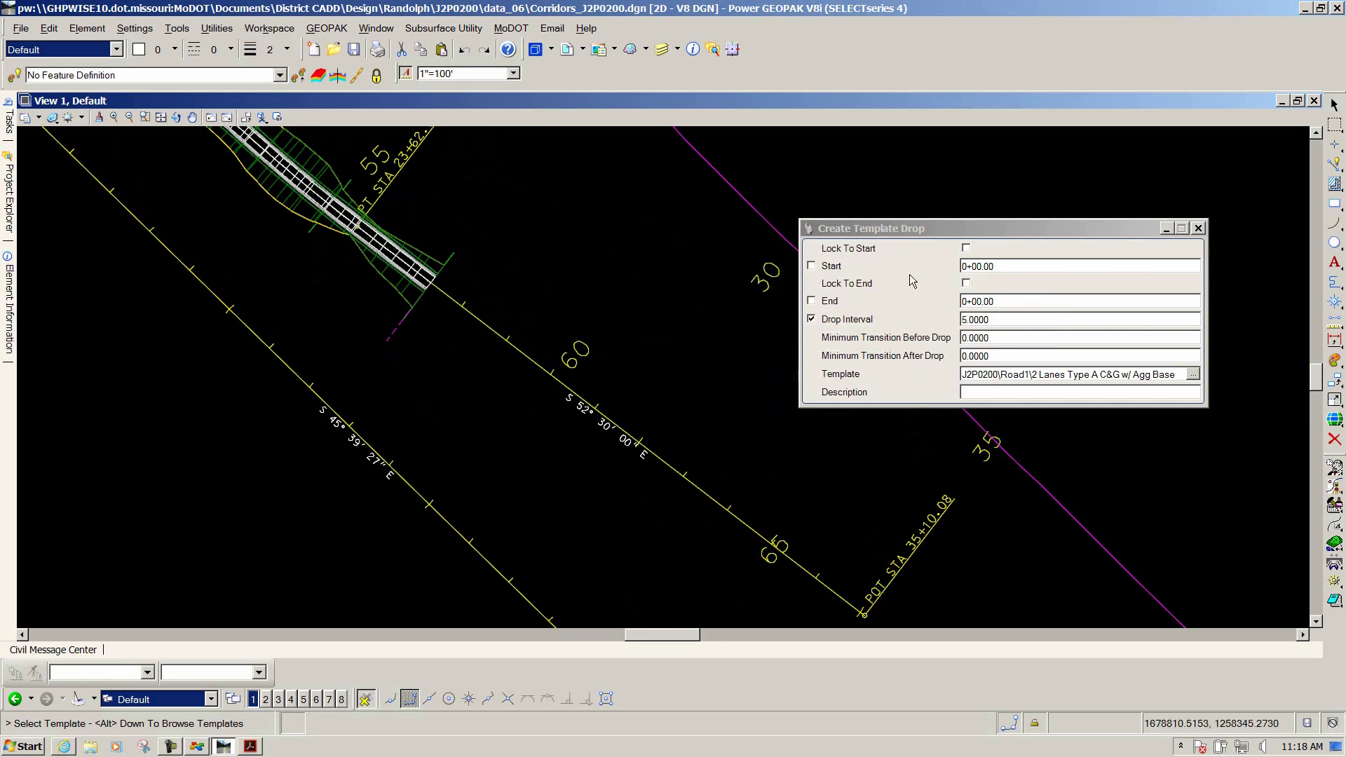
left_click_drag(932, 231, 839, 151)
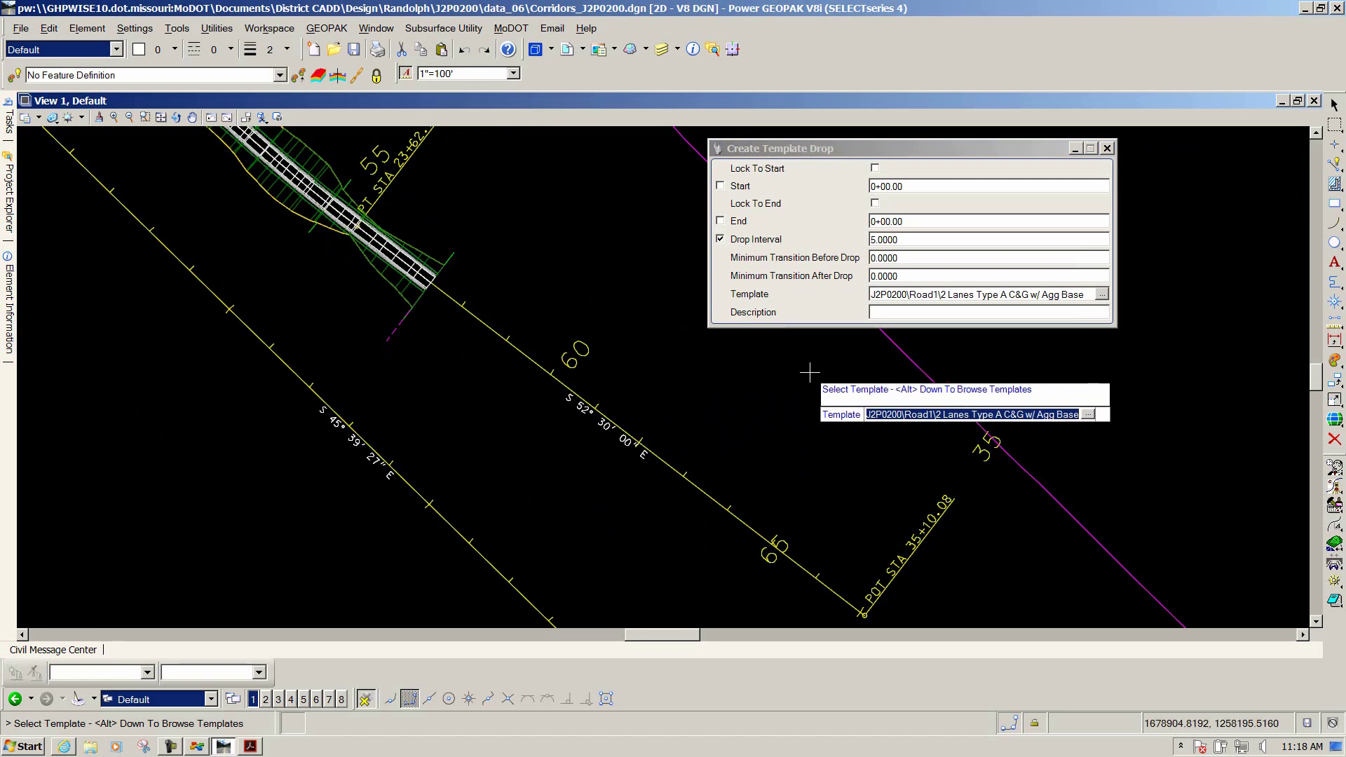
key("alt+Down")
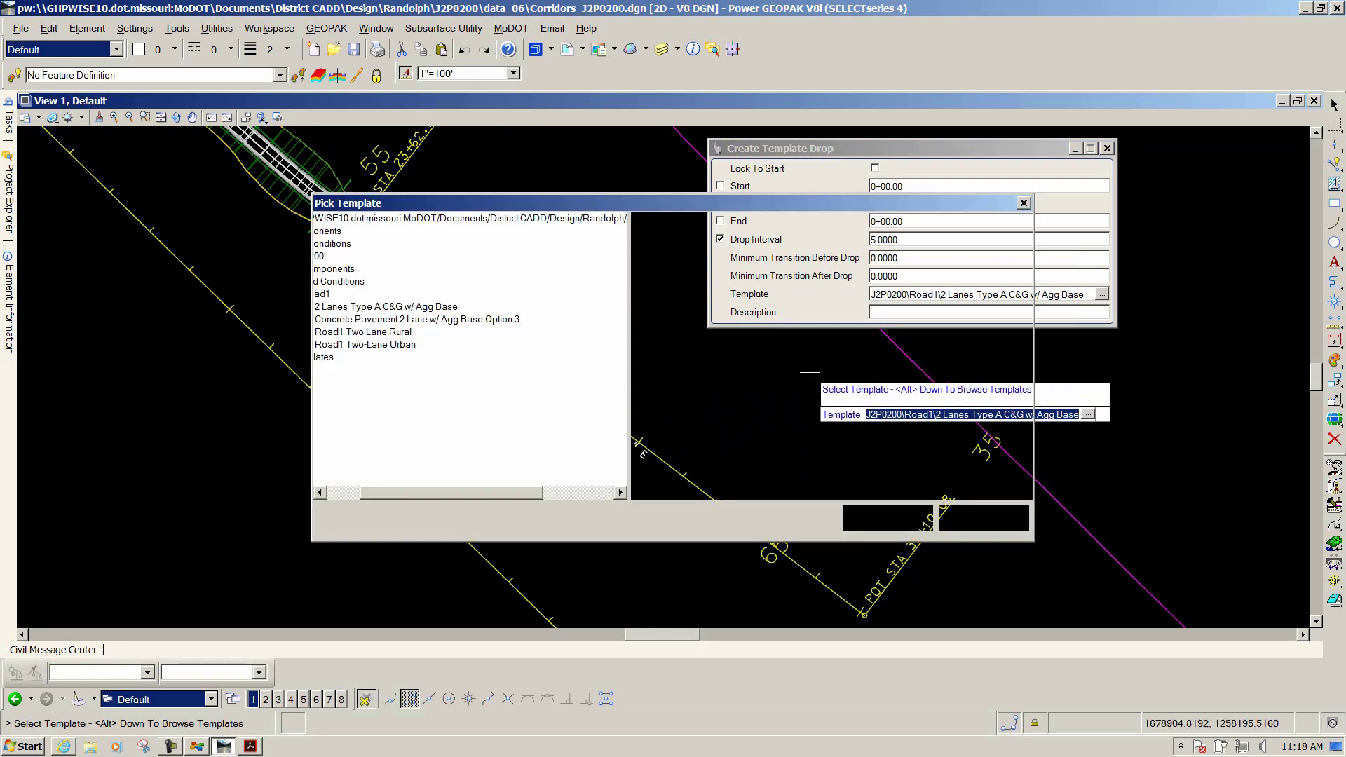
left_click(371, 319)
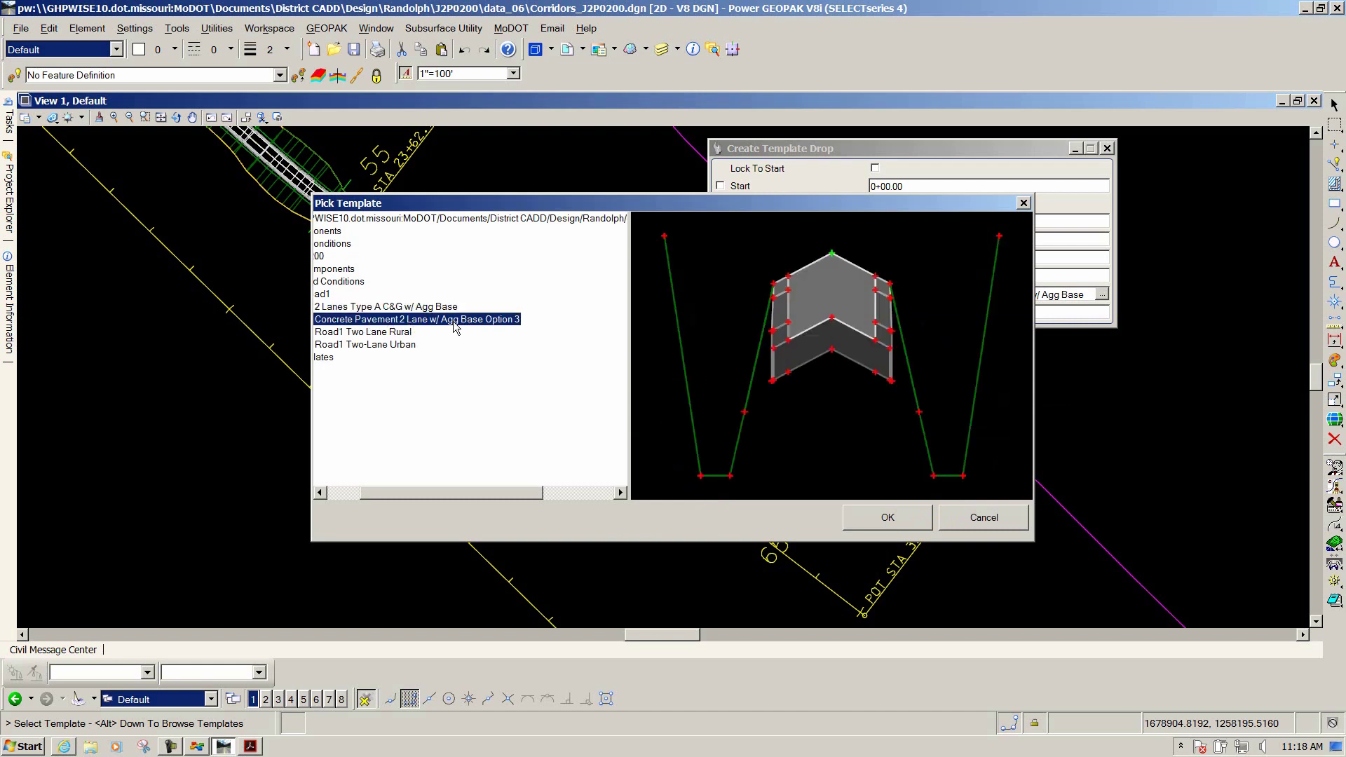
left_click(887, 519)
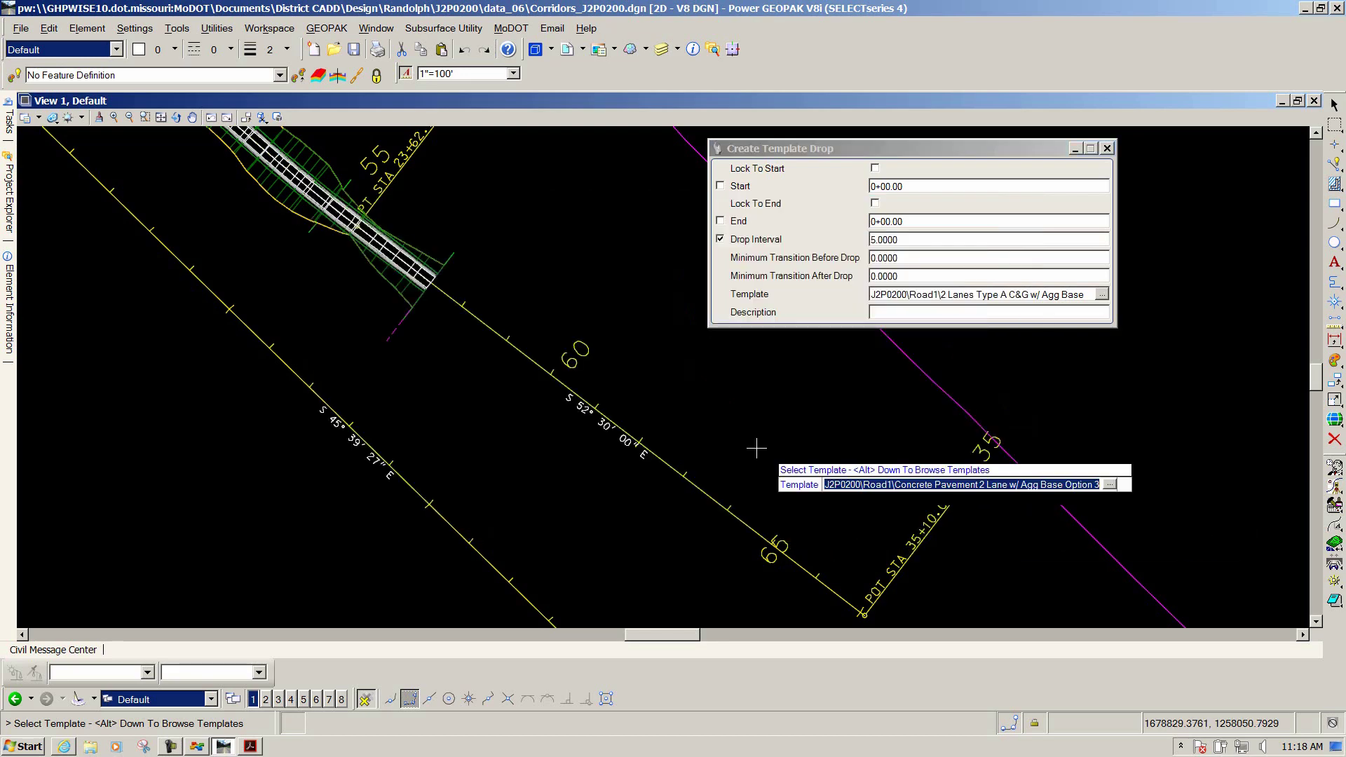
left_click(647, 373)
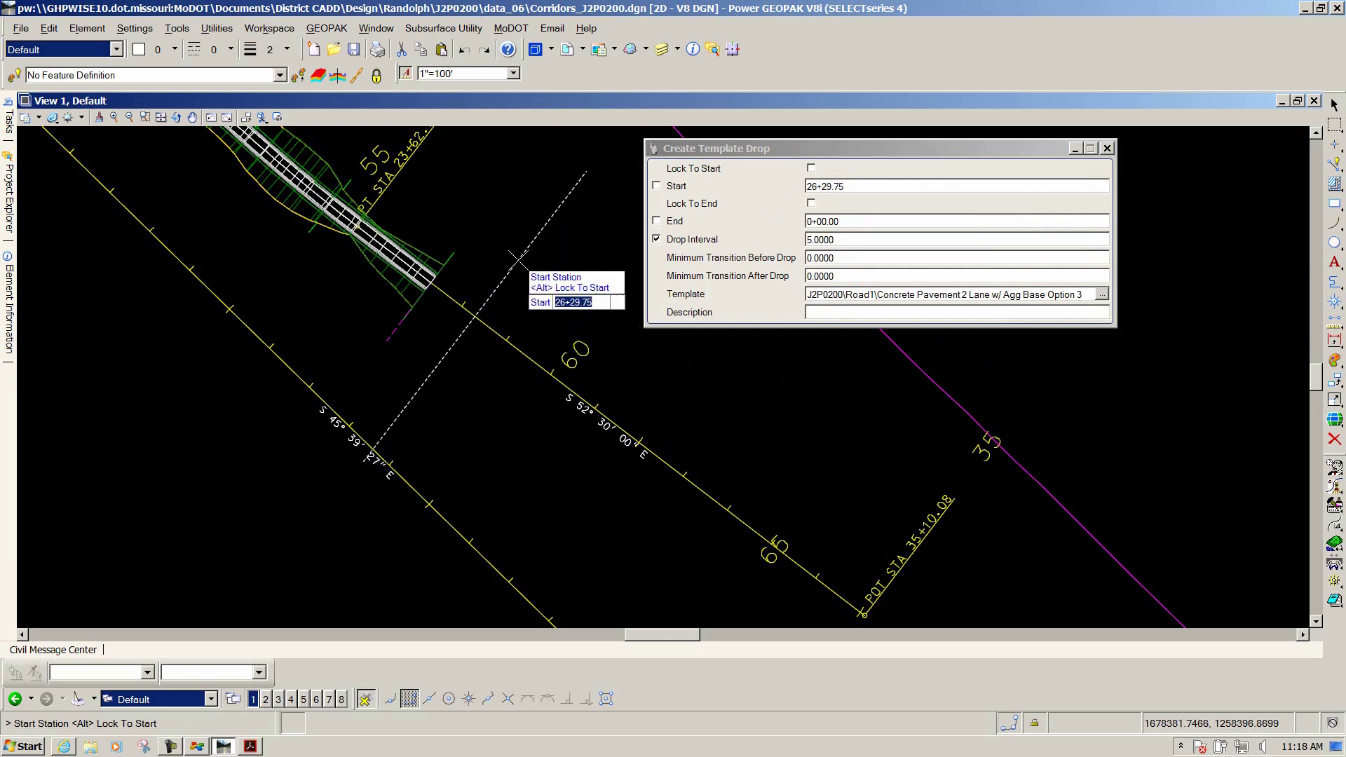
Set the second template drop's start station to 25+30 and lock its end to the end of the corridor
type("25+30")
key("Return")
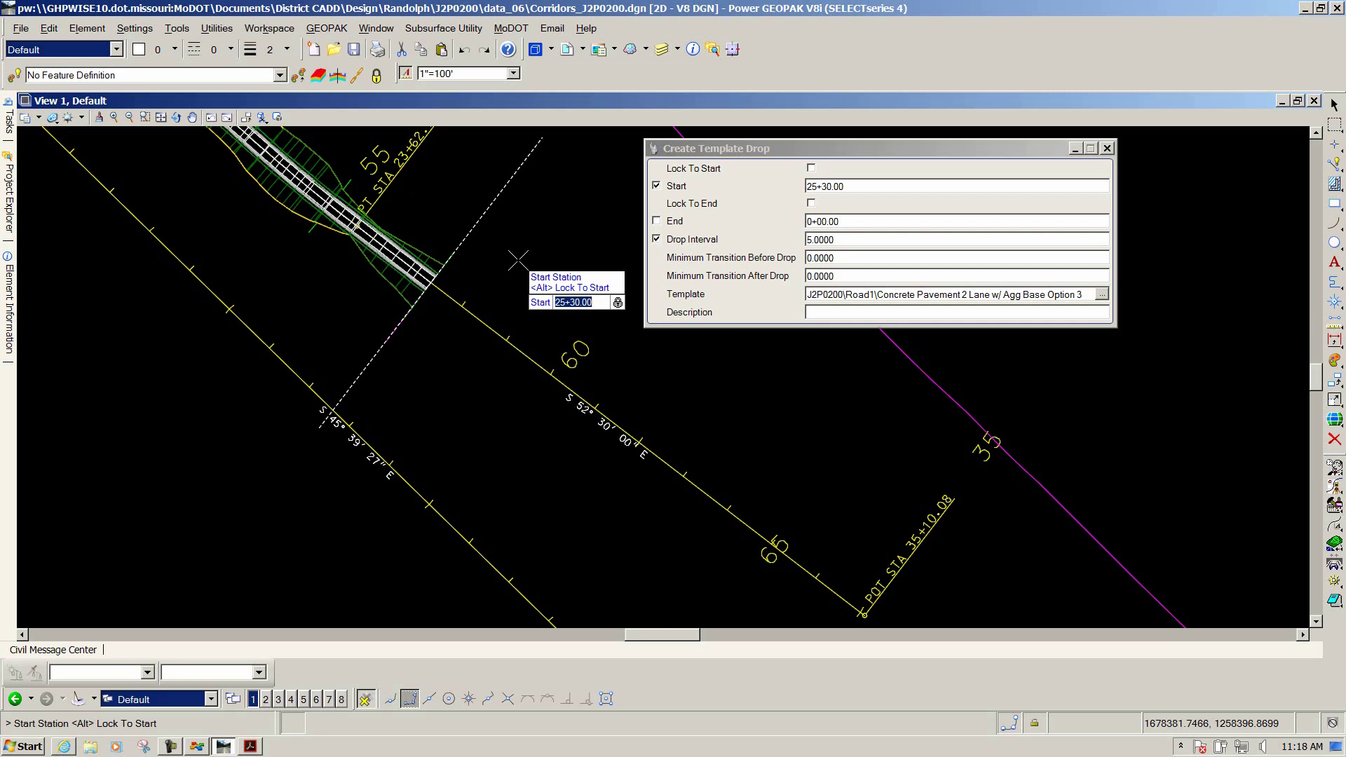
left_click(518, 261)
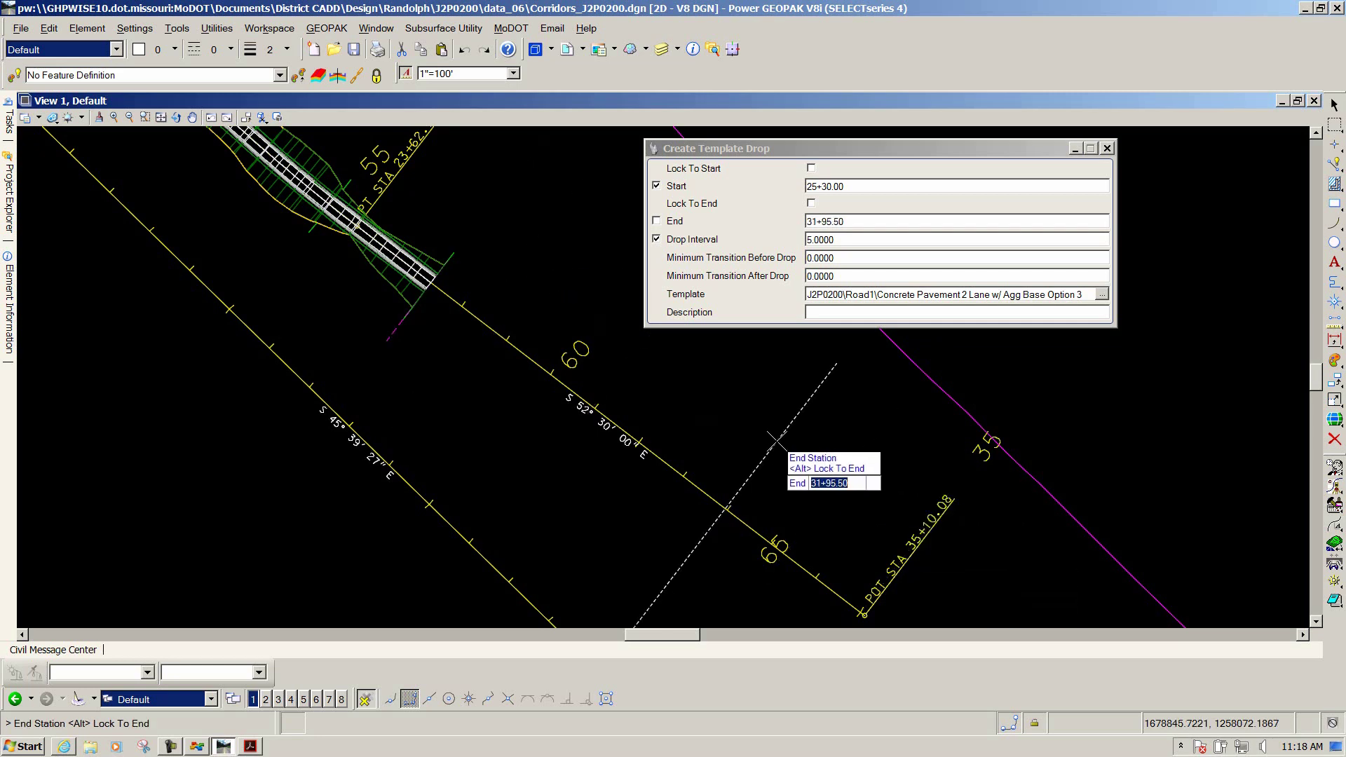
key("alt")
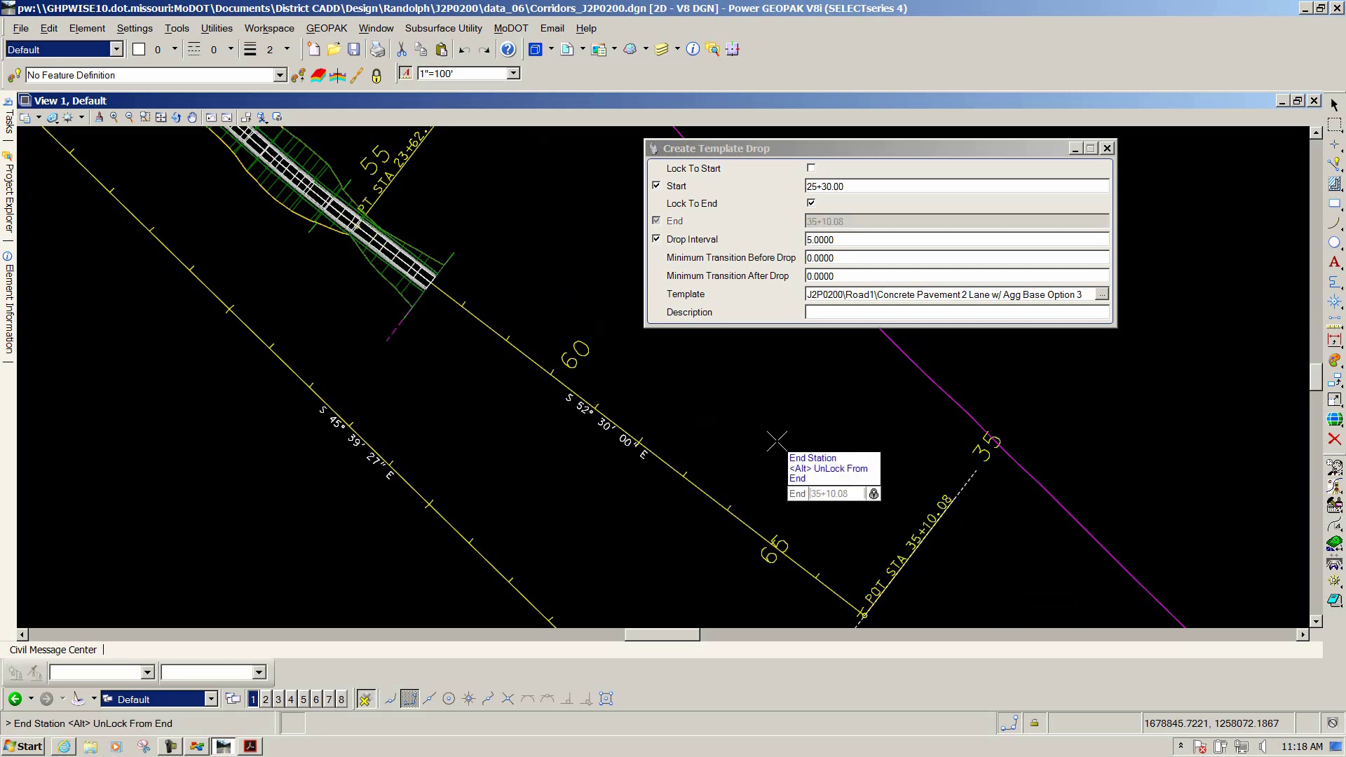
left_click(776, 441)
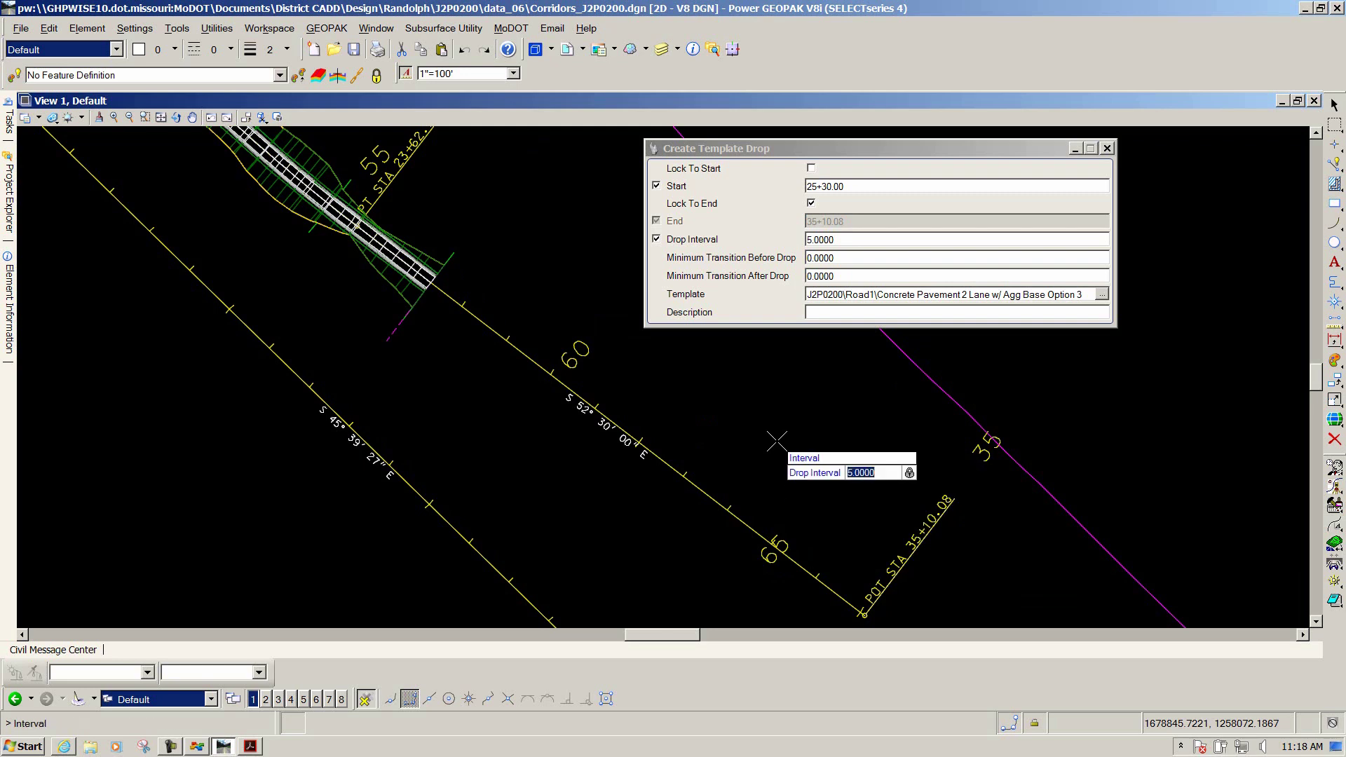
Accept the drop interval of 5, zero minimum transitions and a blank description, then place the second template drop and end the command
left_click(776, 441)
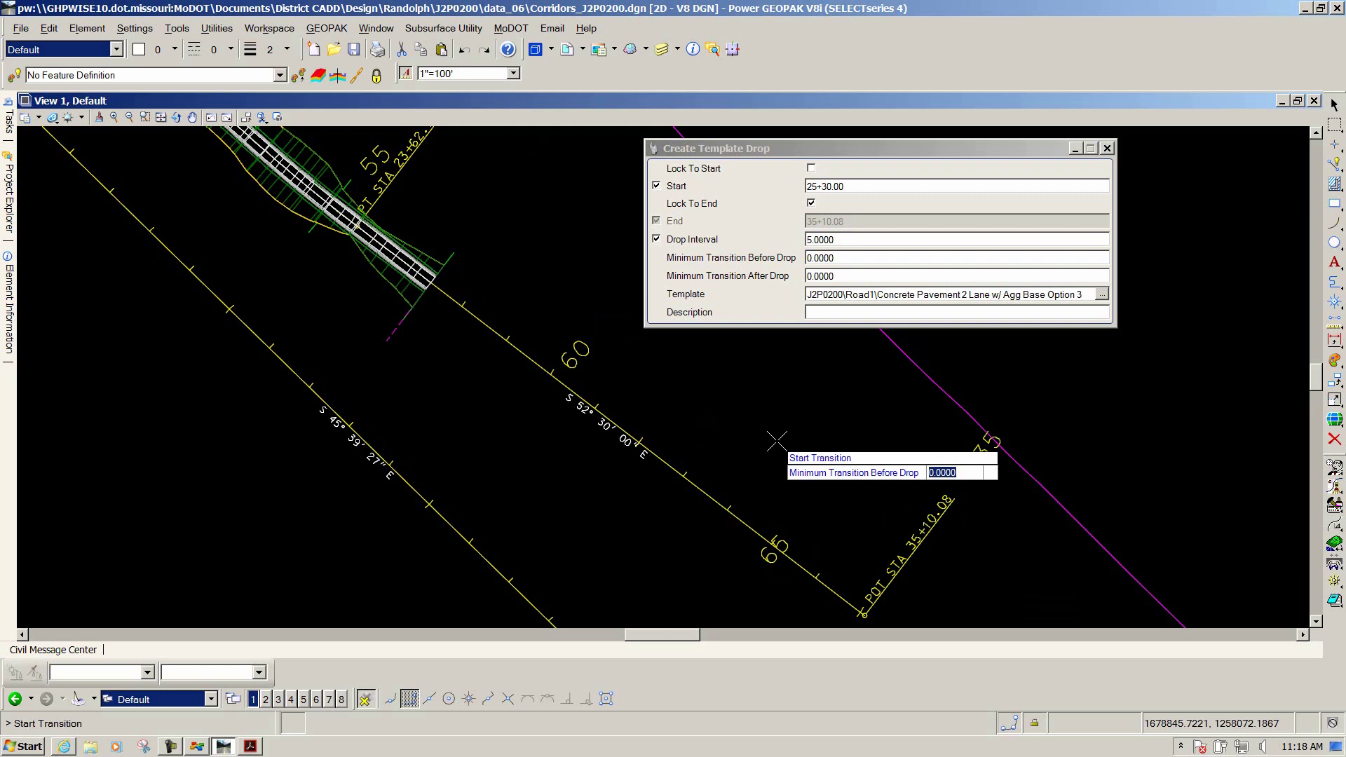
left_click(776, 440)
left_click(776, 441)
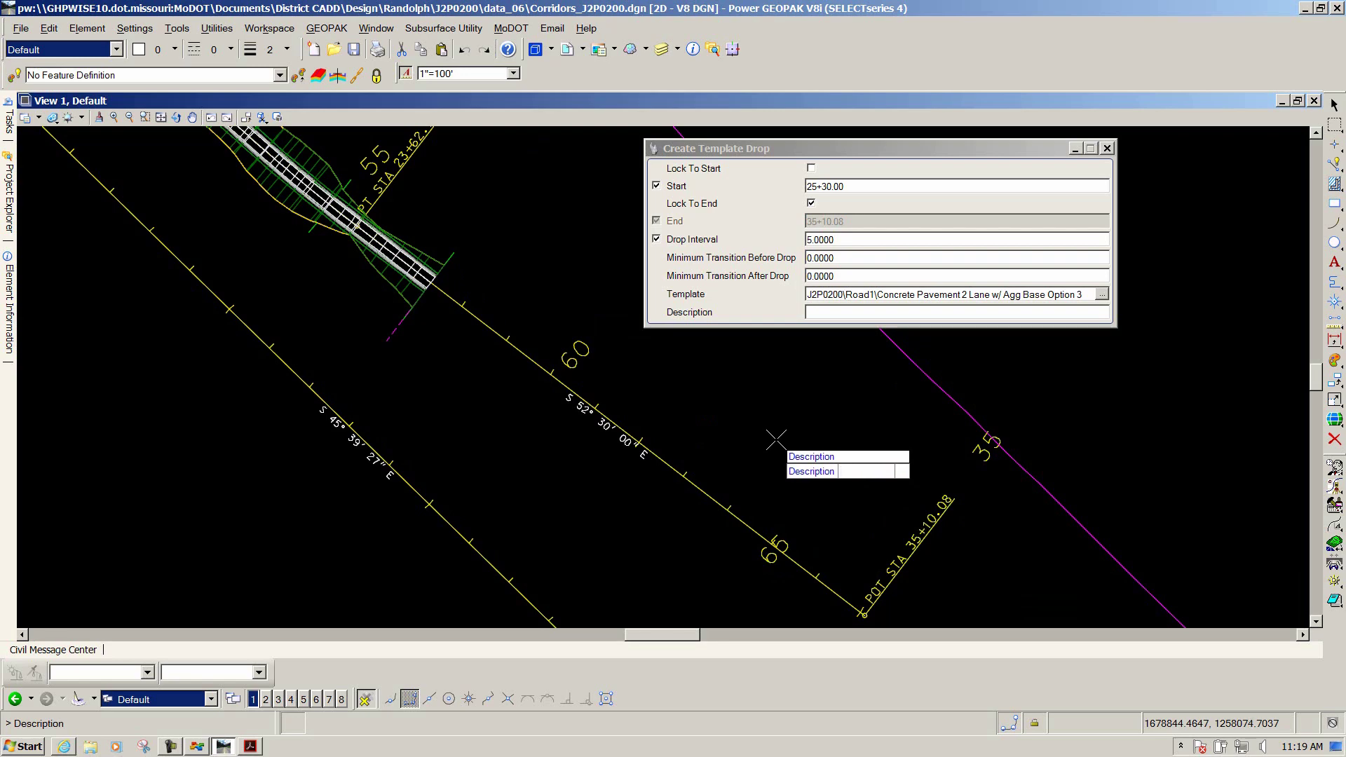
left_click(775, 438)
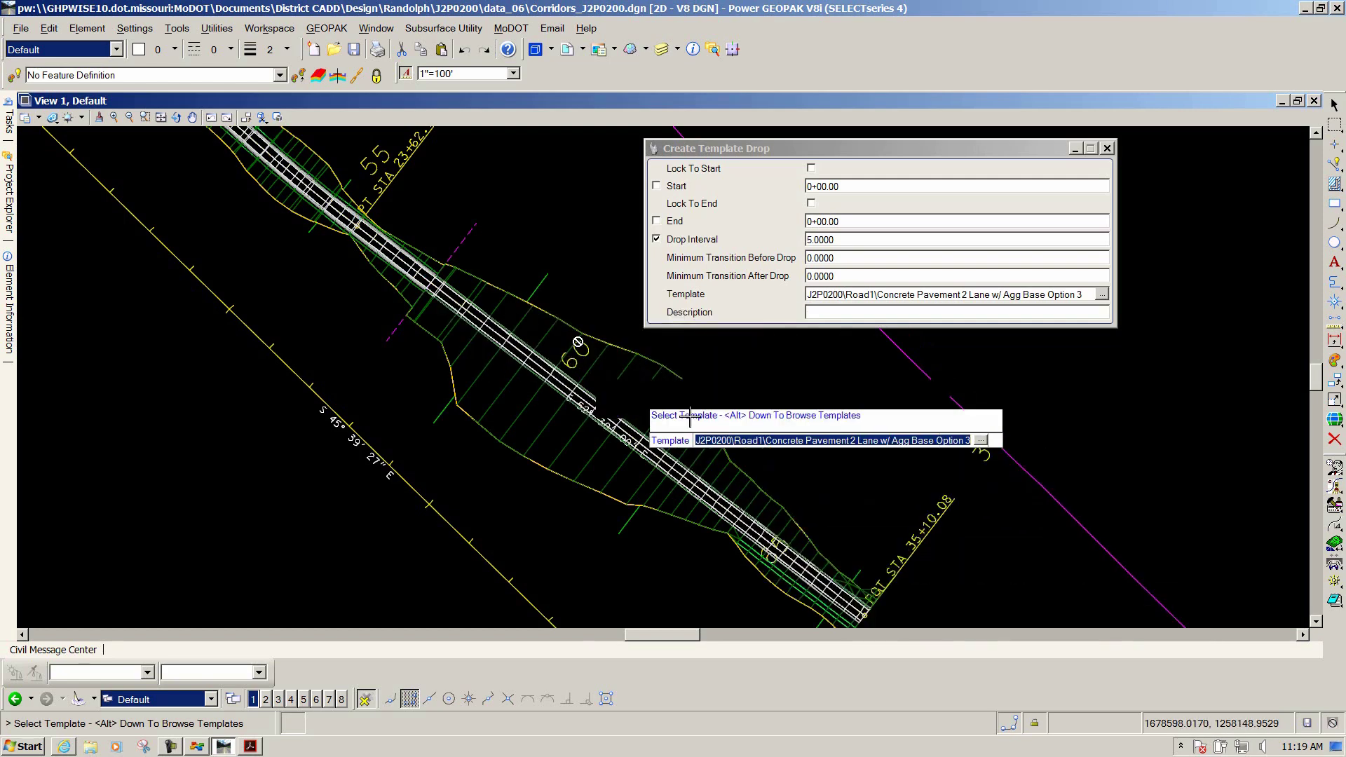
right_click(362, 373)
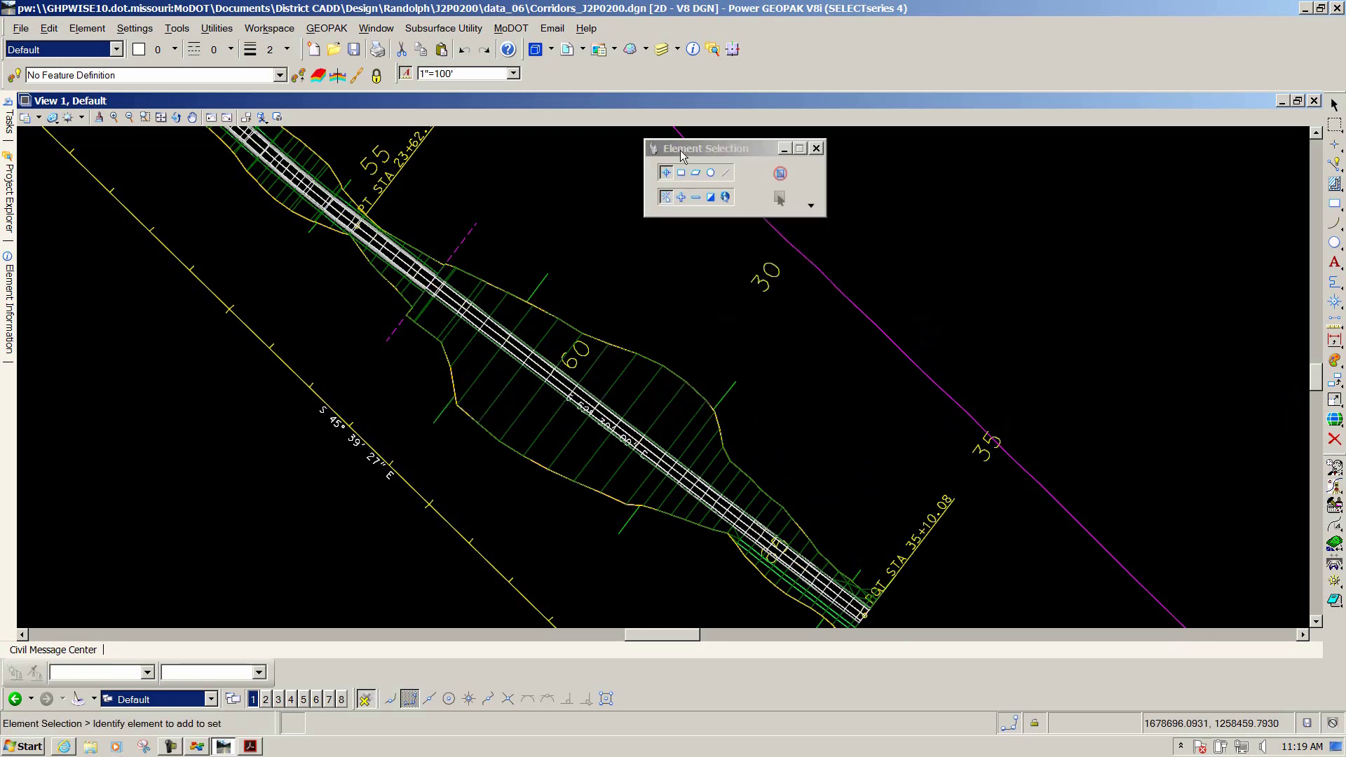
Show the corridor in the Multi-Model Views layout and increase the brightness of the Default-3D view
left_click_drag(681, 155, 1095, 159)
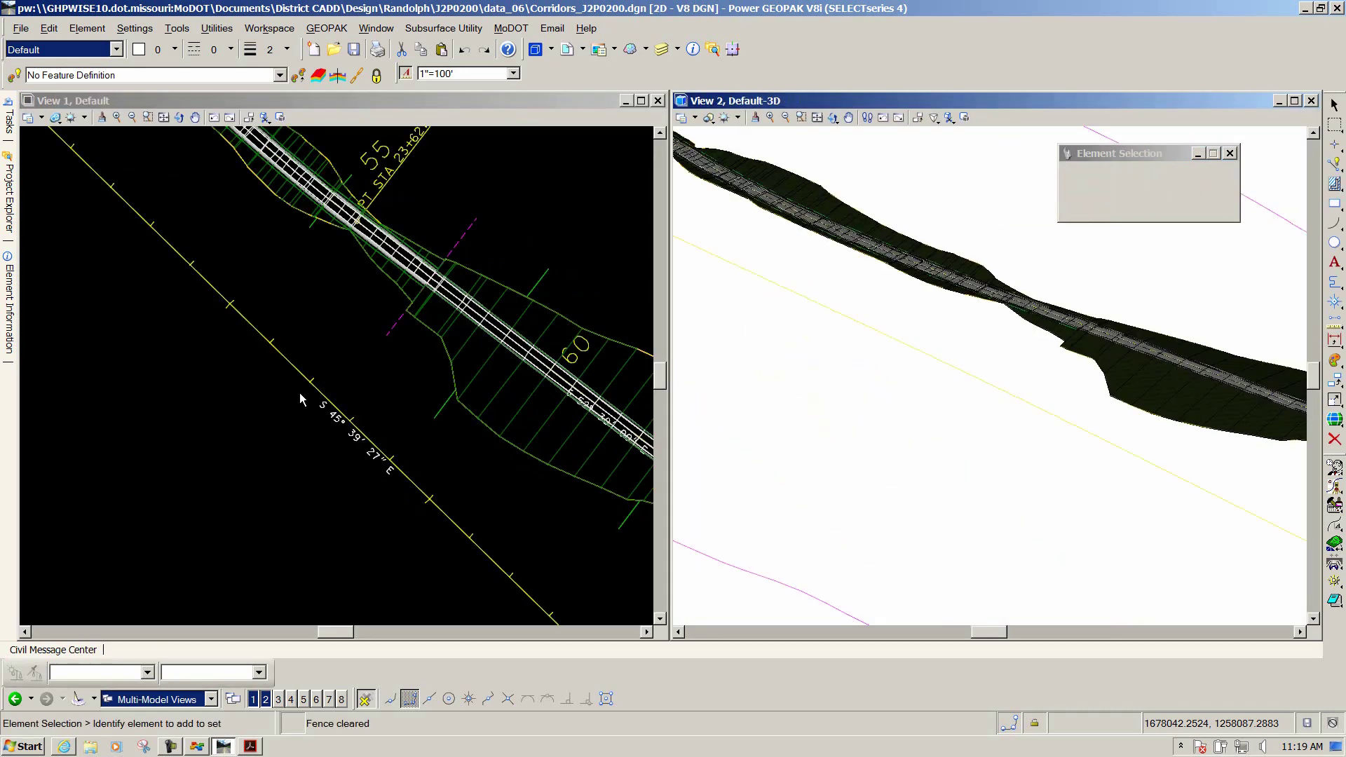
scroll(906, 407, "down", 3)
scroll(1015, 402, "up", 4)
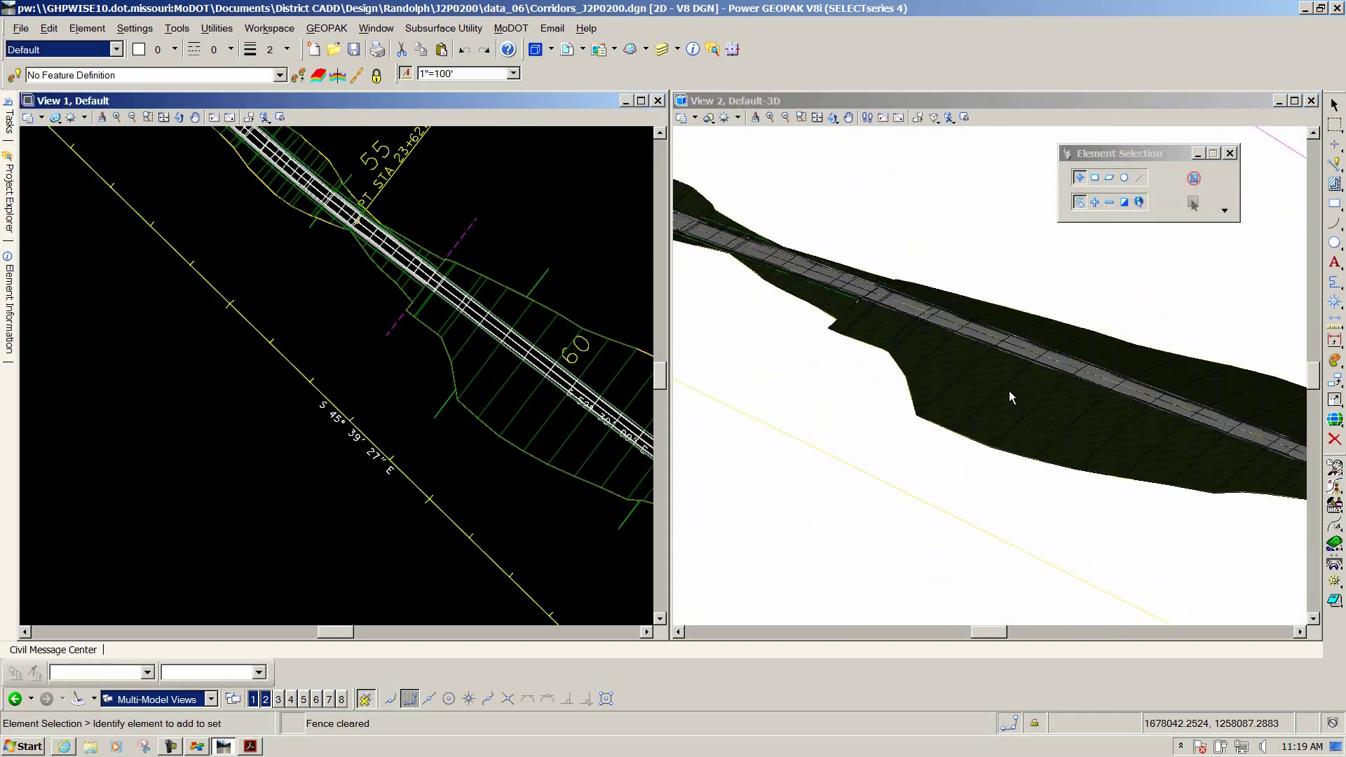
scroll(1010, 396, "up", 2)
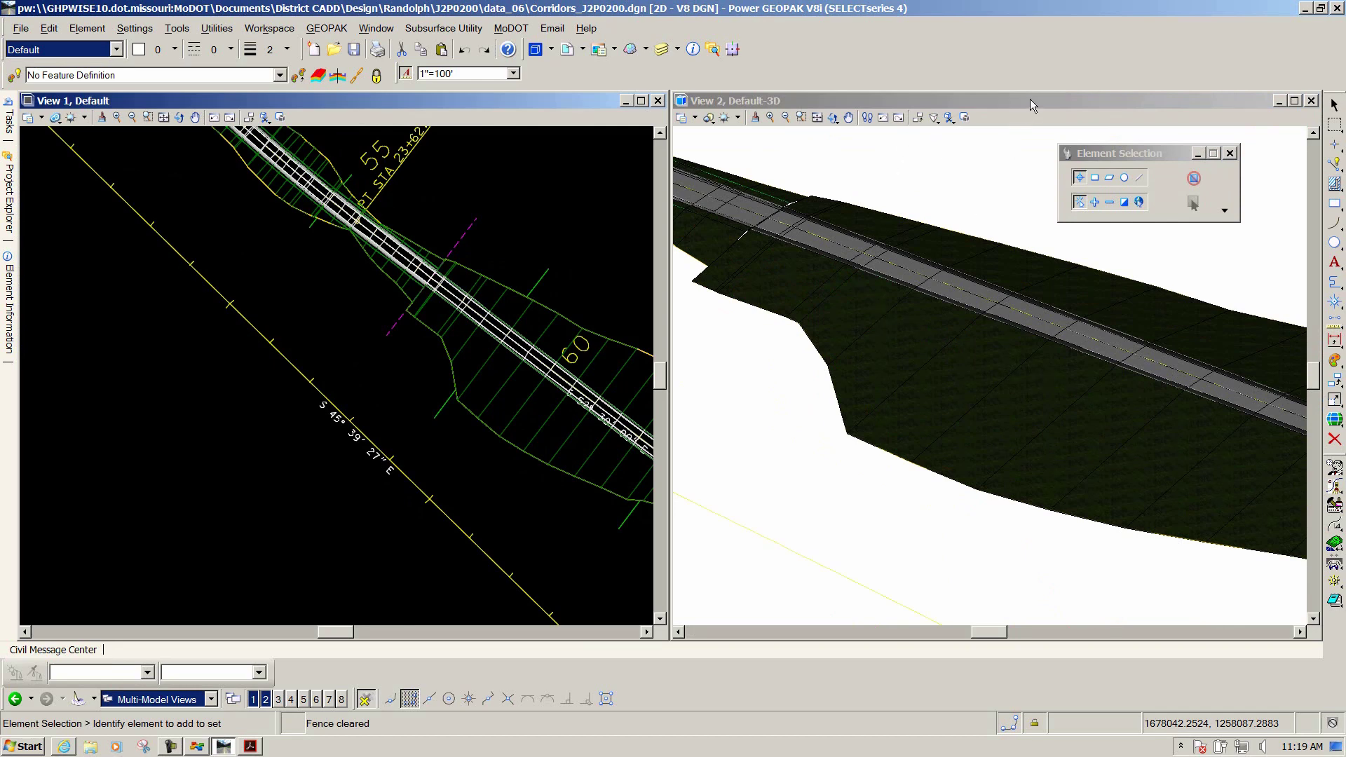
left_click(961, 200)
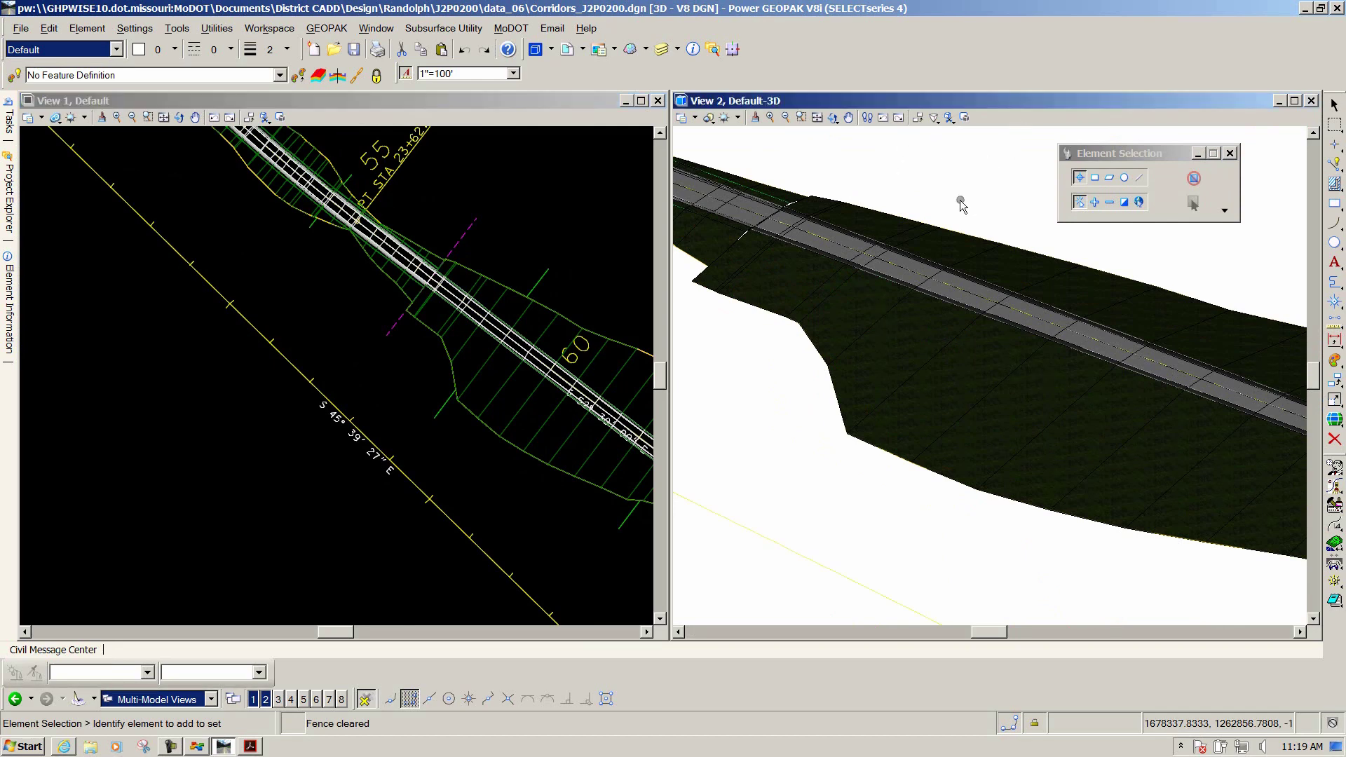
left_click(725, 117)
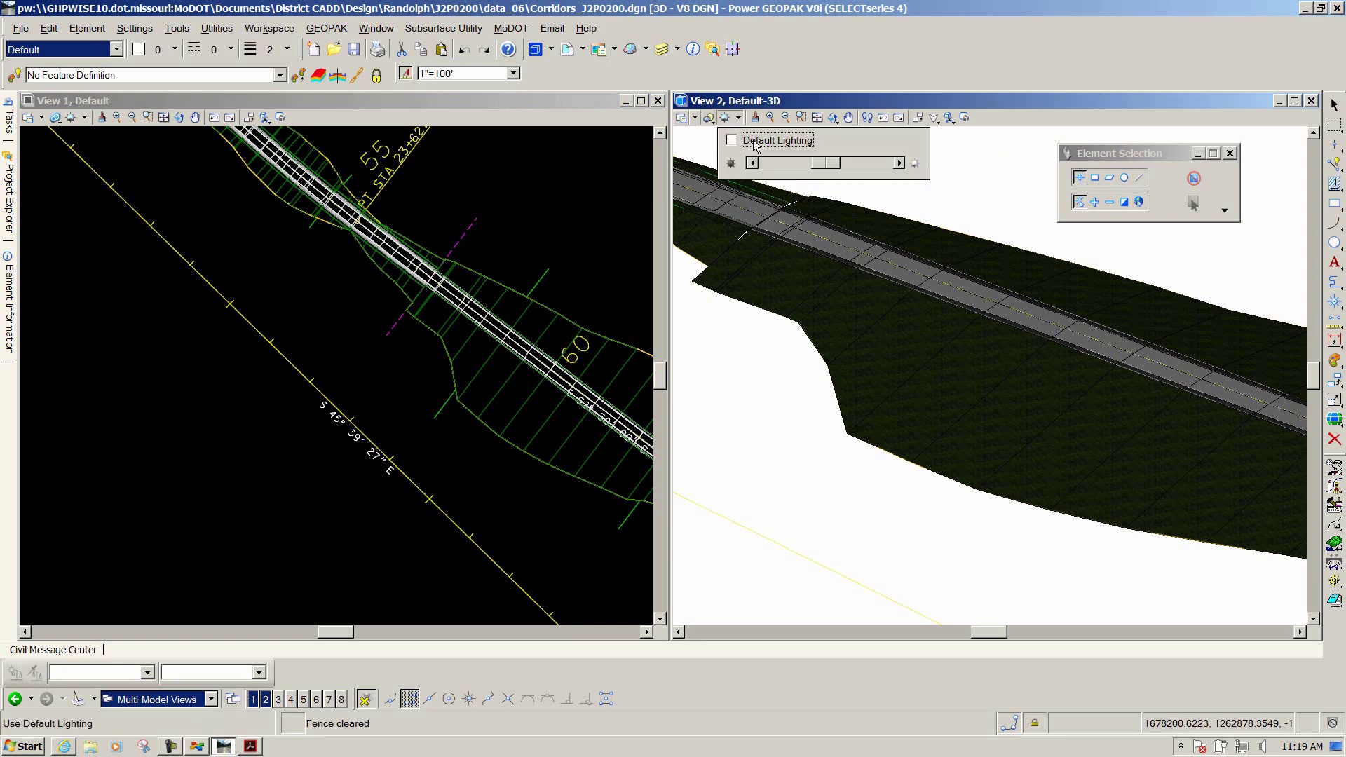
left_click_drag(825, 163, 888, 165)
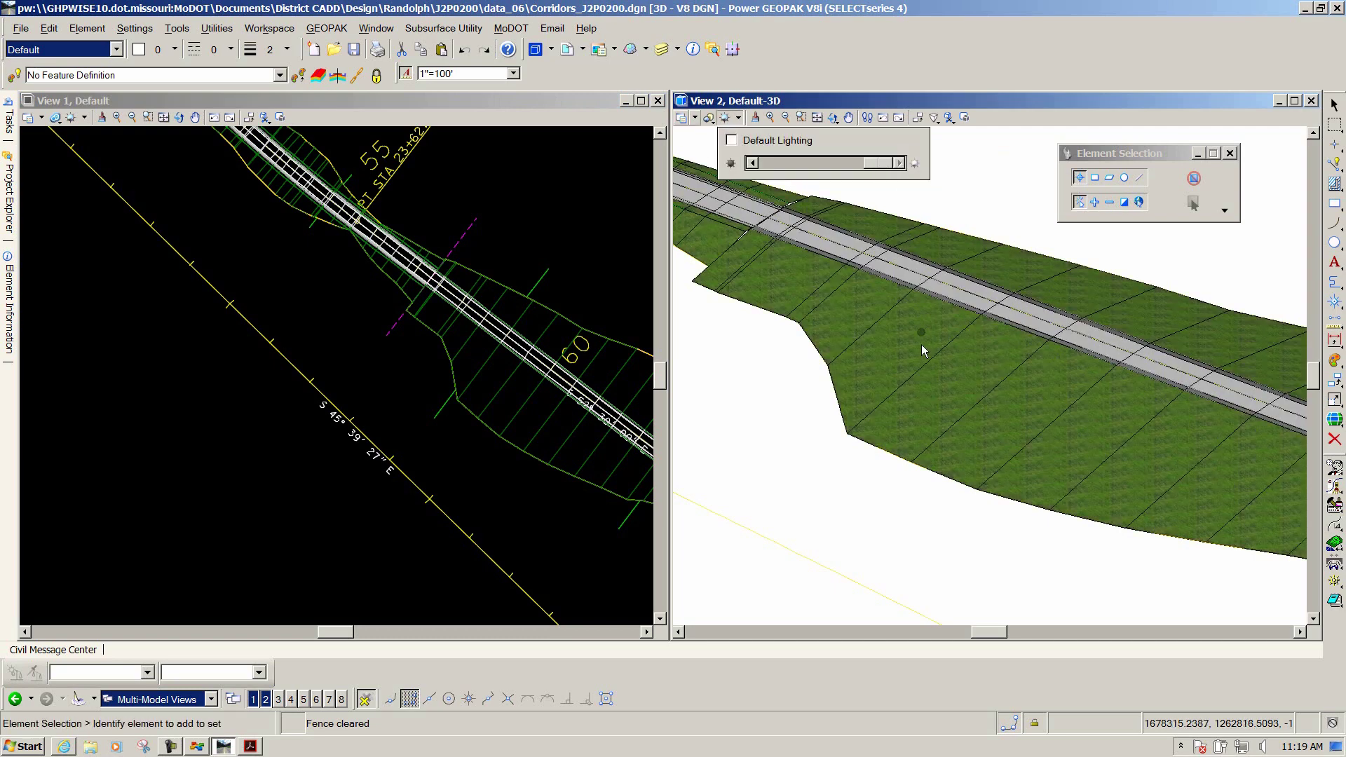
Examine the far end of the corridor in 3D, including its pavement, shoulder and aggregate base layers
scroll(734, 395, "down", 2)
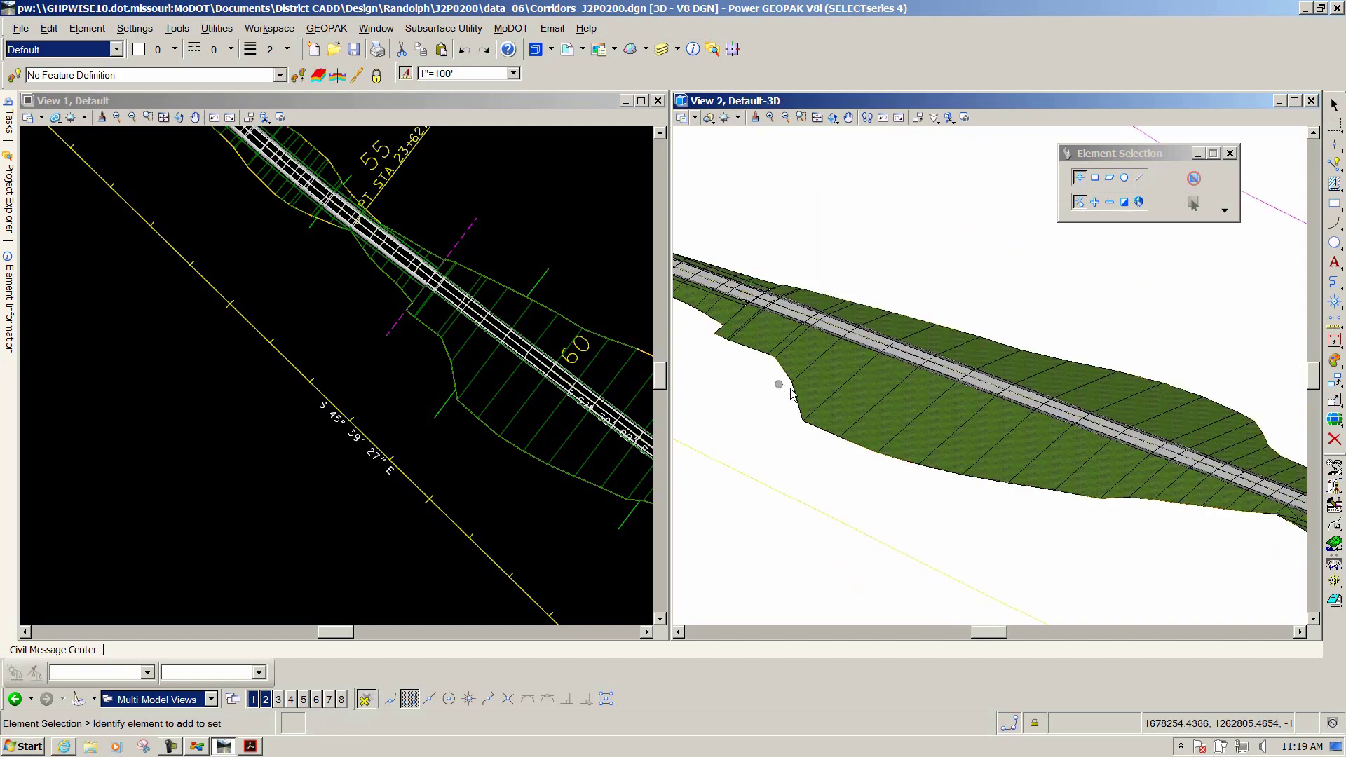
middle_click_drag(781, 382, 964, 425, "shift")
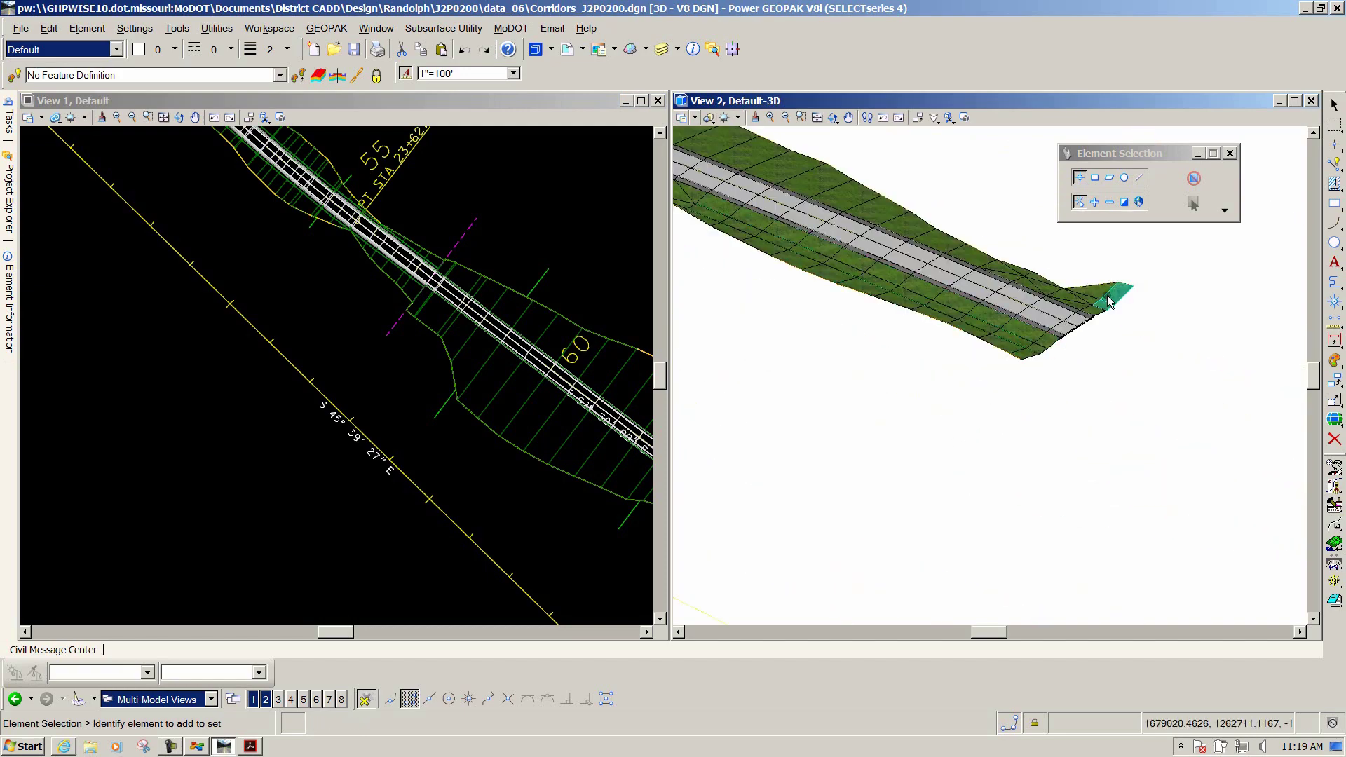
scroll(1067, 346, "up", 5)
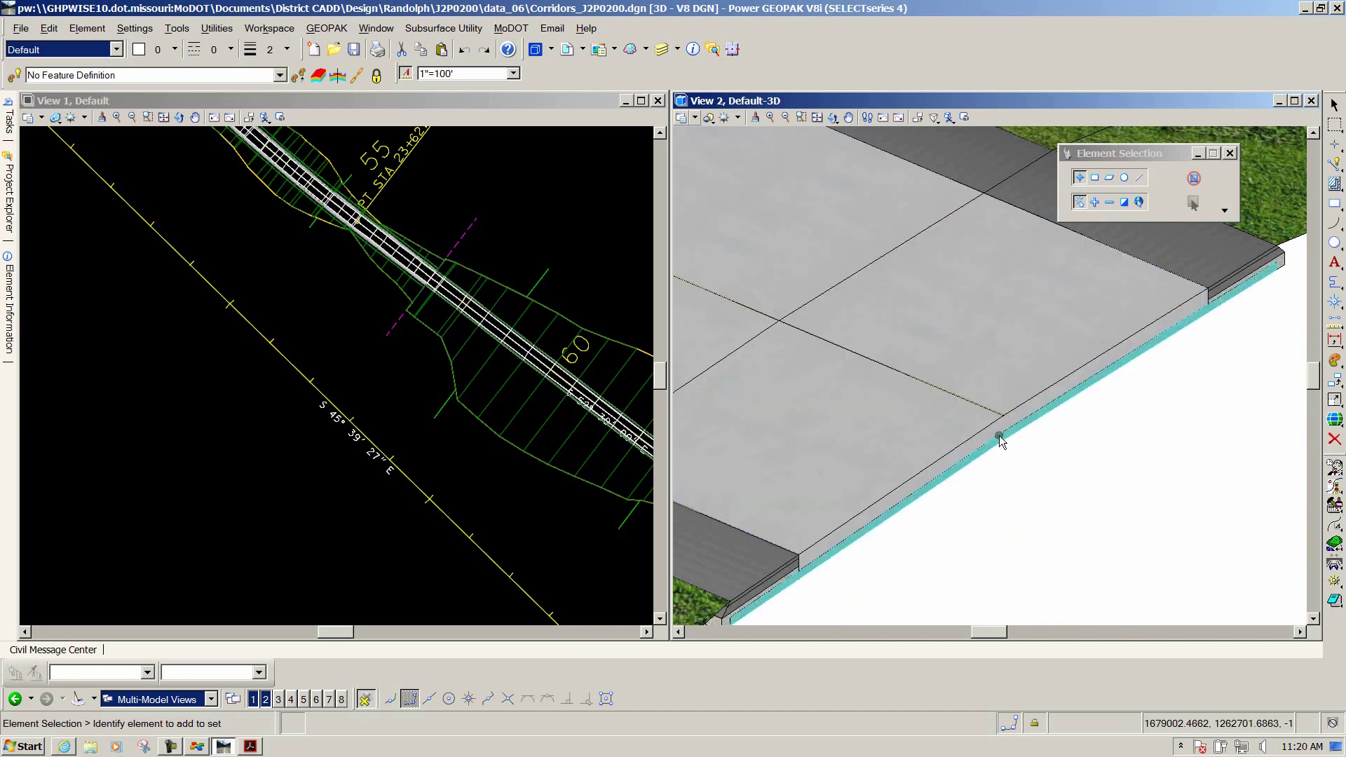
middle_click_drag(852, 438, 873, 480, "shift")
scroll(872, 480, "up", 4)
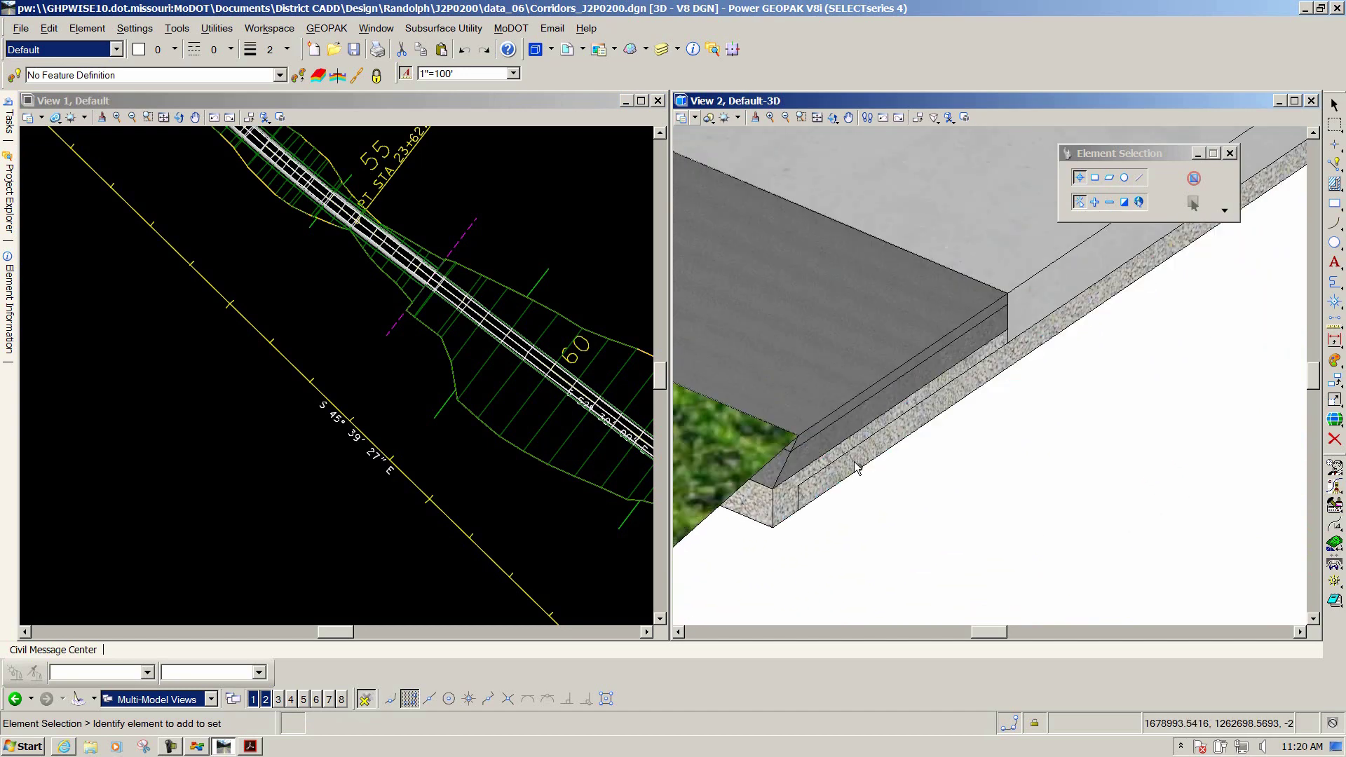
scroll(823, 433, "down", 5)
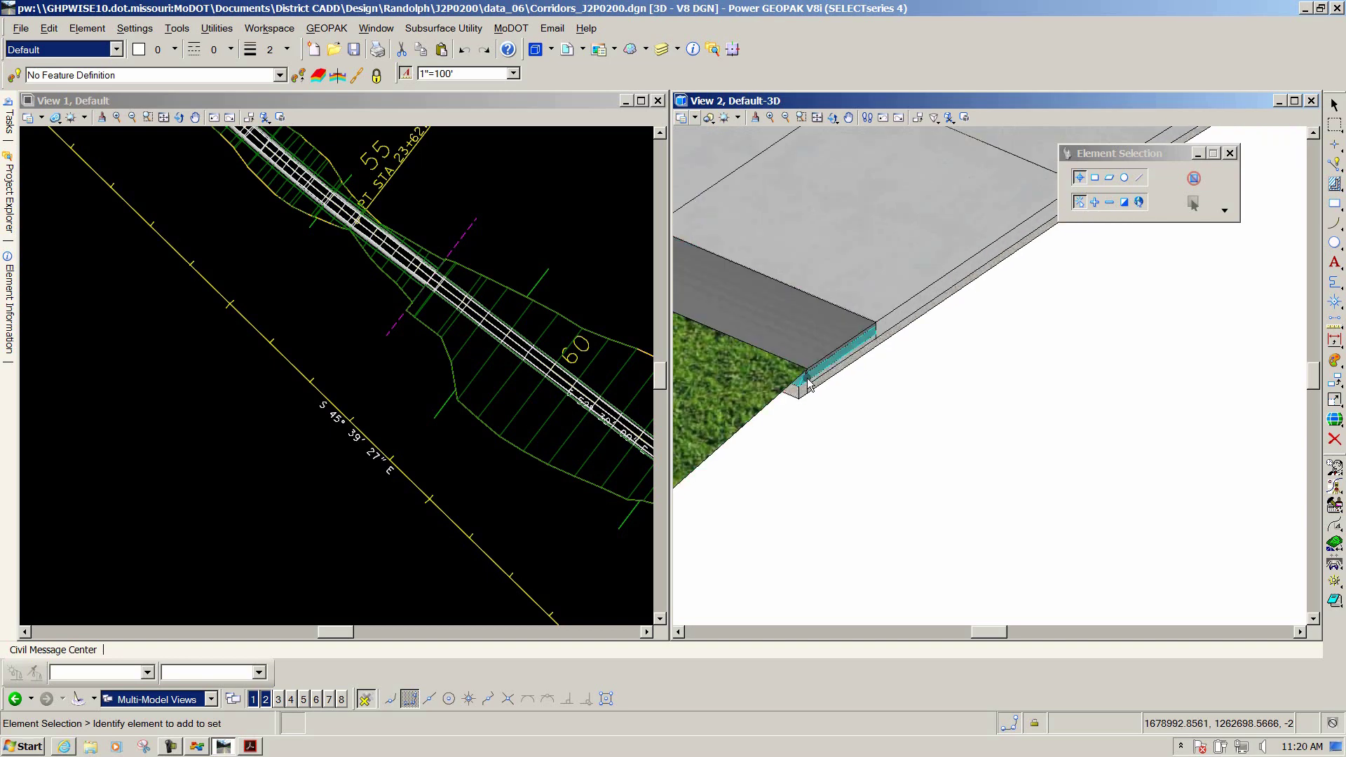
scroll(820, 375, "up", 4)
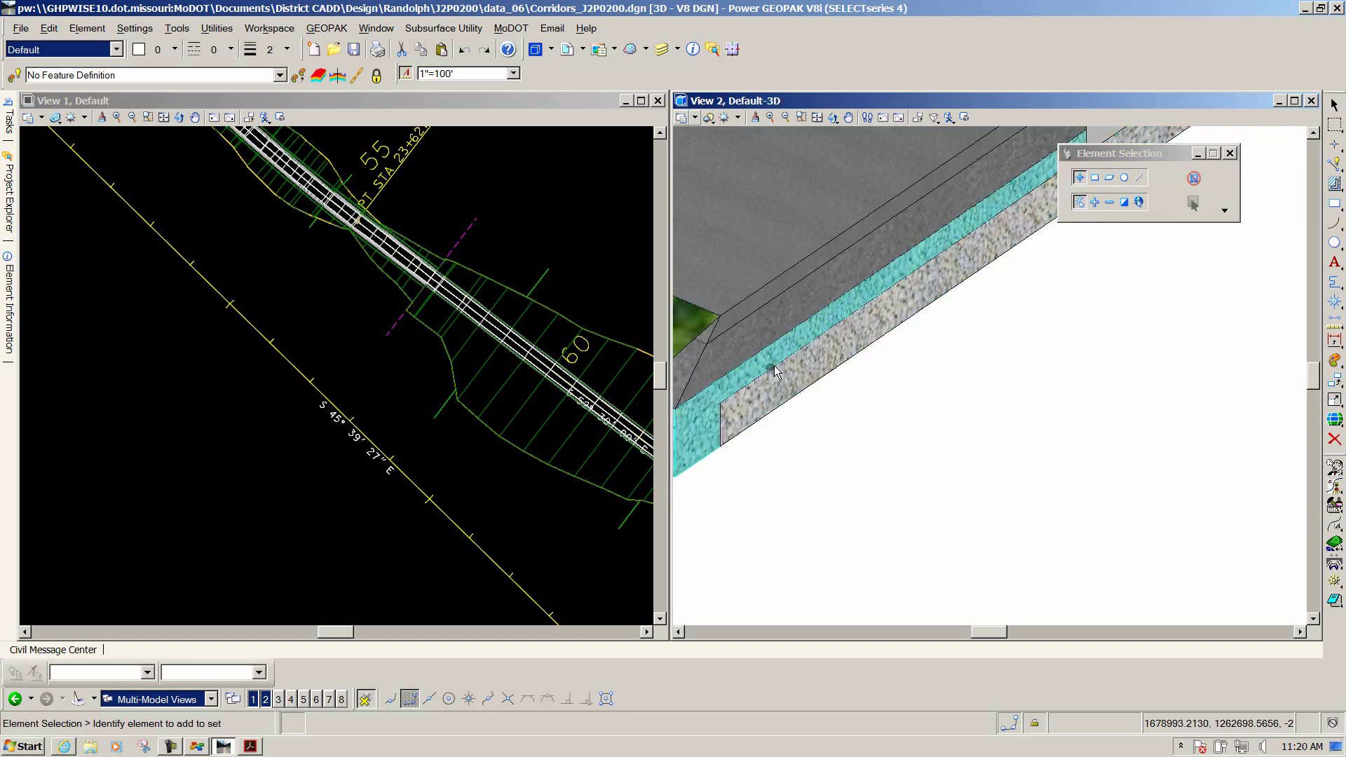
scroll(808, 408, "down", 2)
scroll(807, 408, "down", 4)
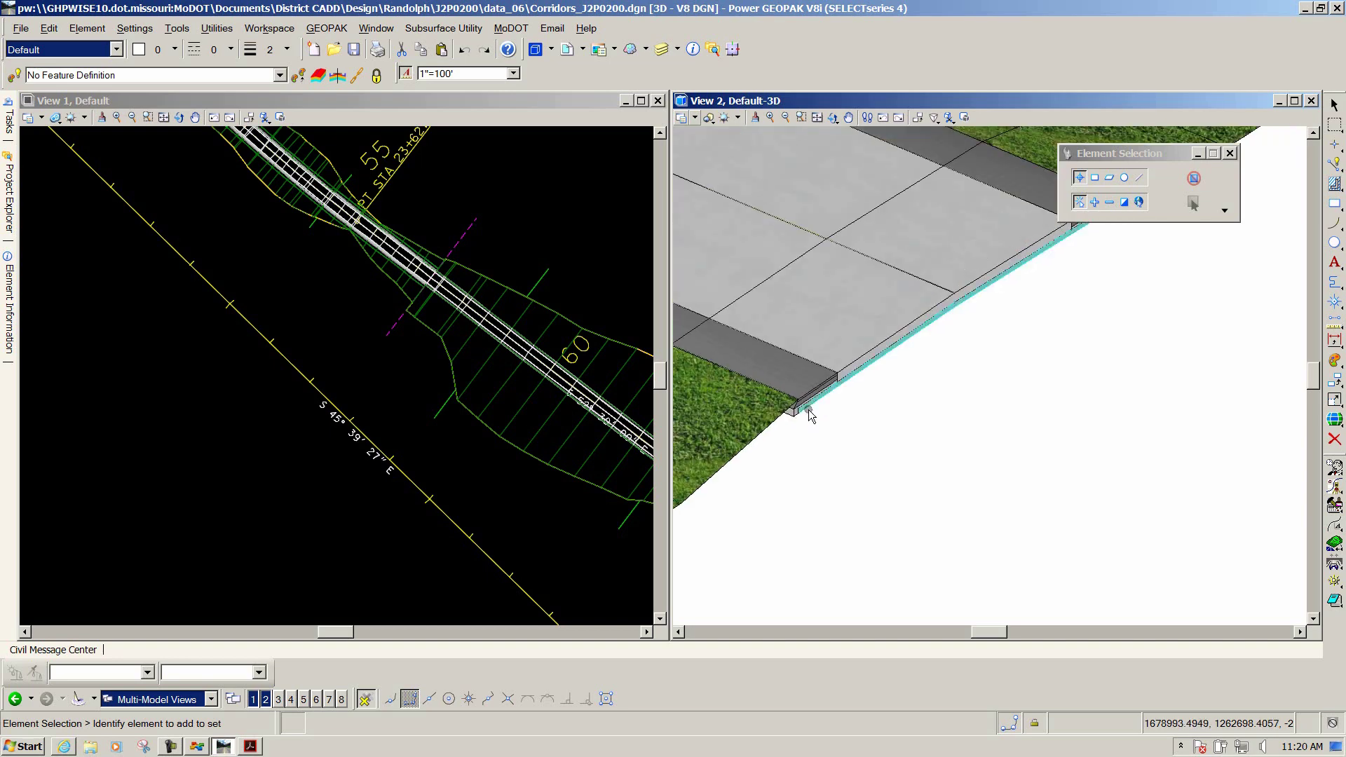
scroll(920, 404, "up", 3)
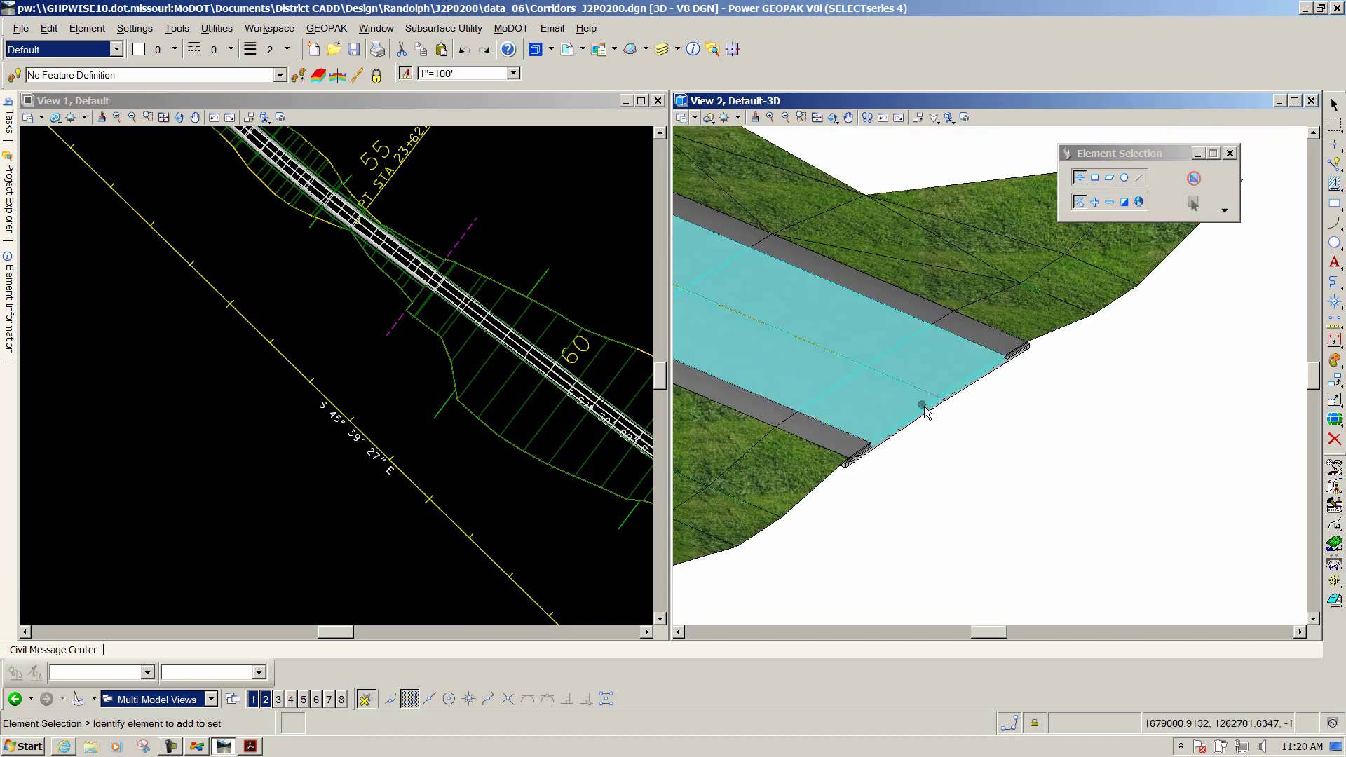
scroll(925, 413, "up", 2)
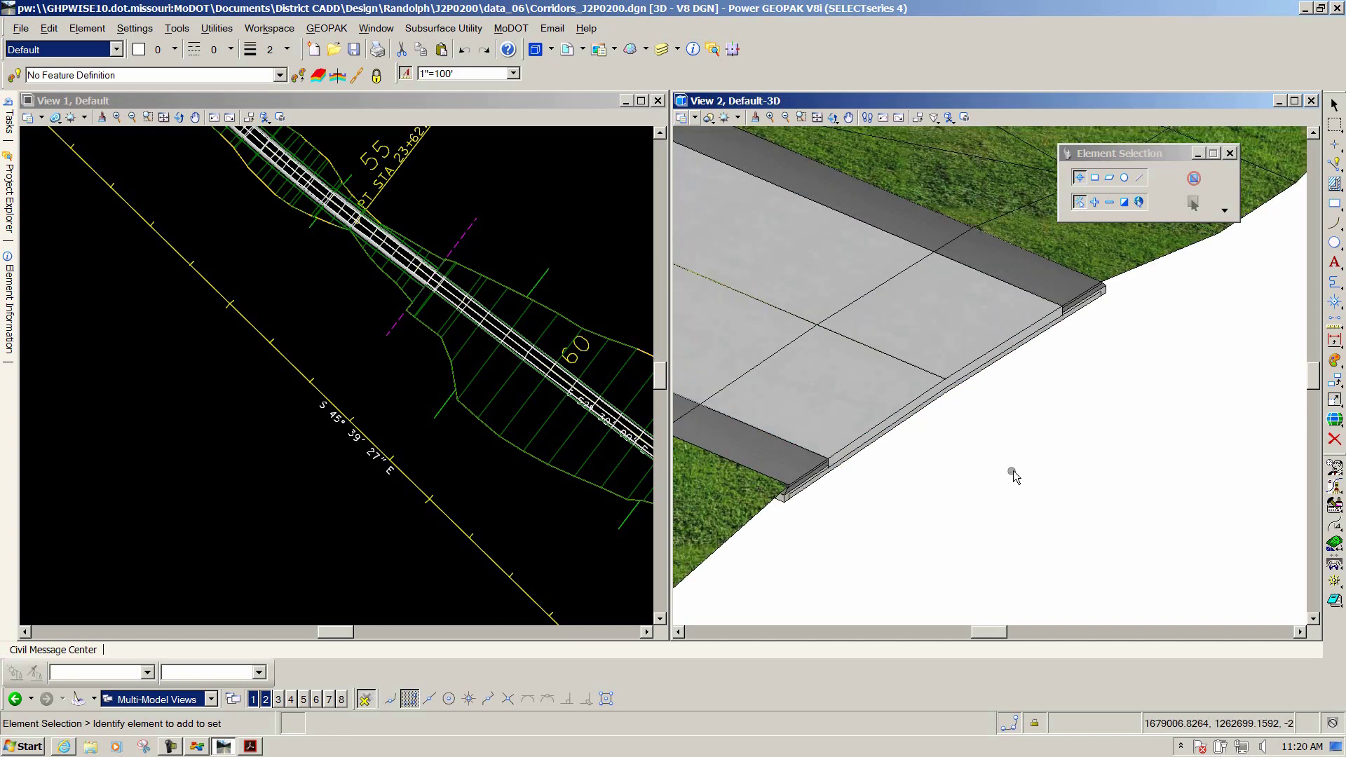
left_click(835, 118)
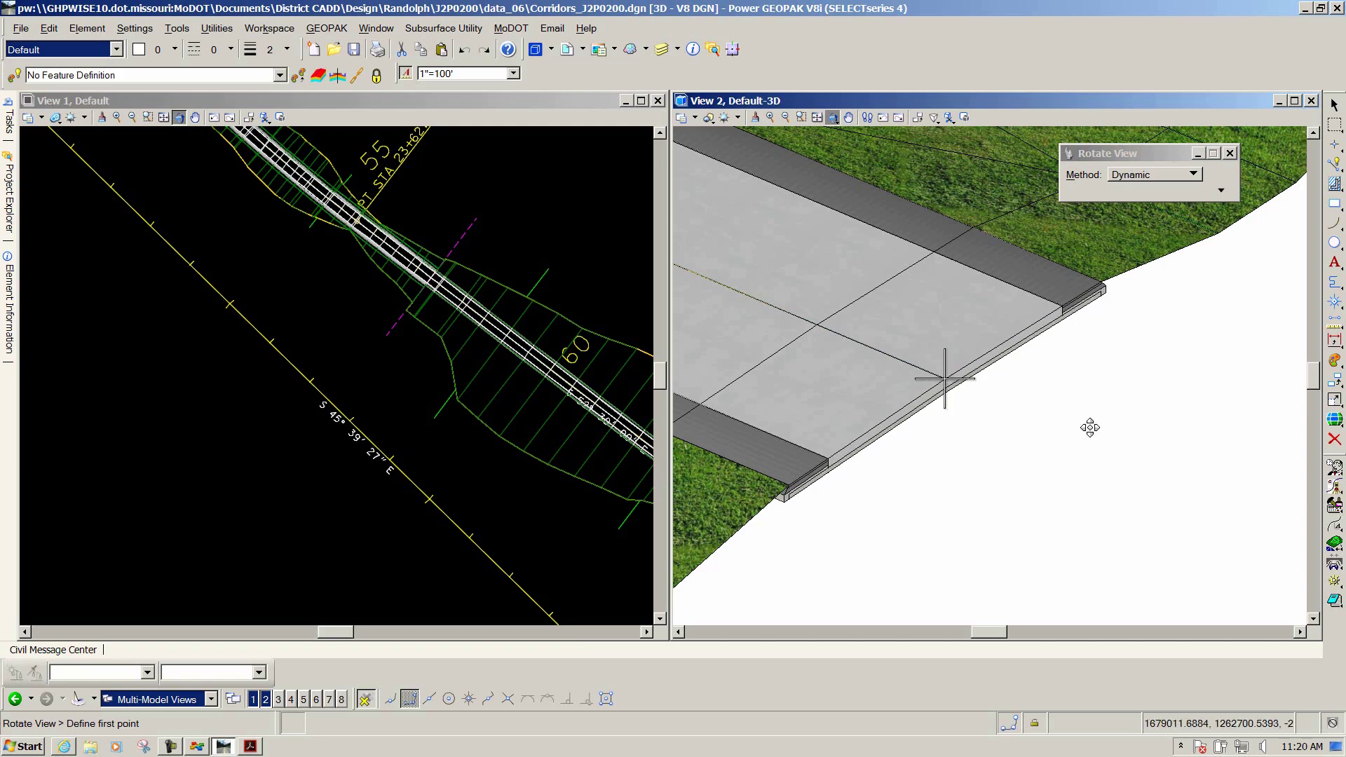
middle_click_drag(1092, 413, 986, 373, "shift")
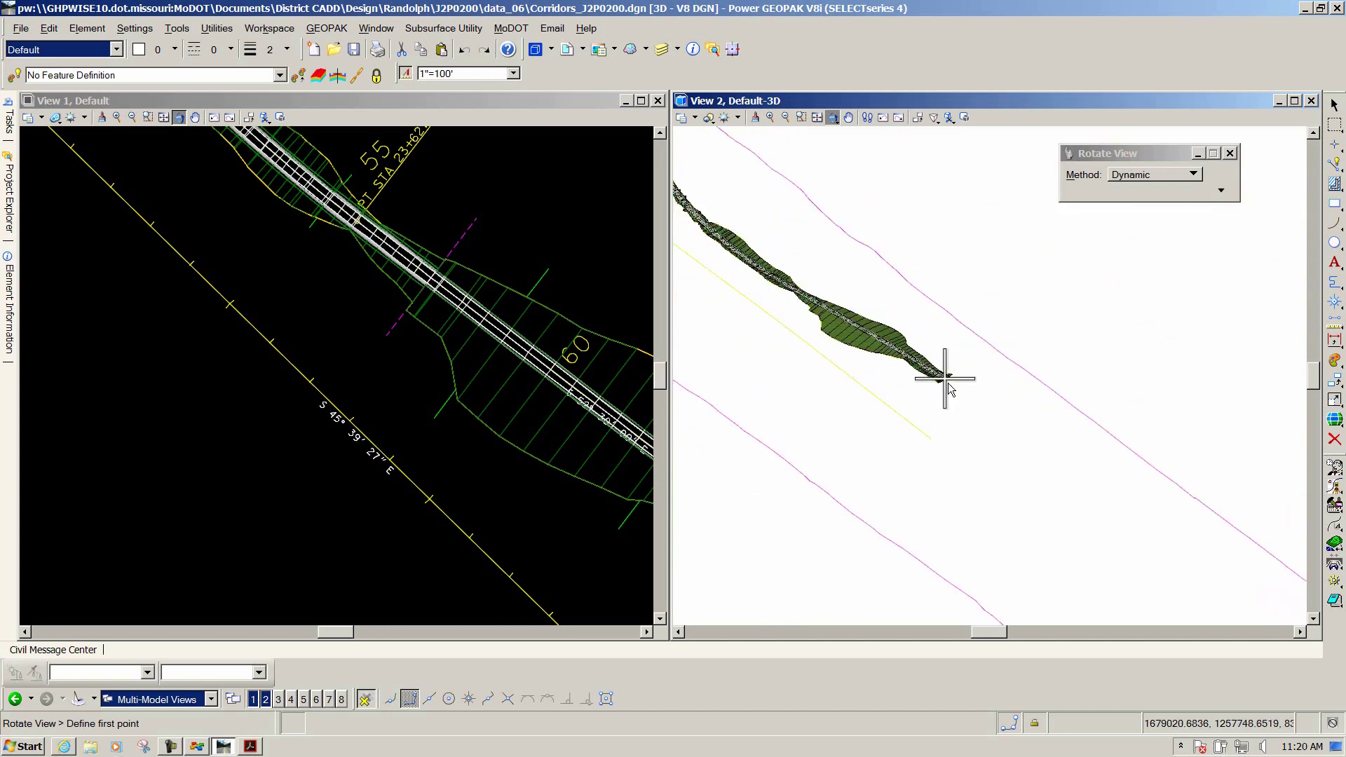
Inspect in 3D the junction at station 25+30 where the curb-and-gutter template meets the concrete pavement template
middle_click_drag(823, 303, 826, 315, "shift")
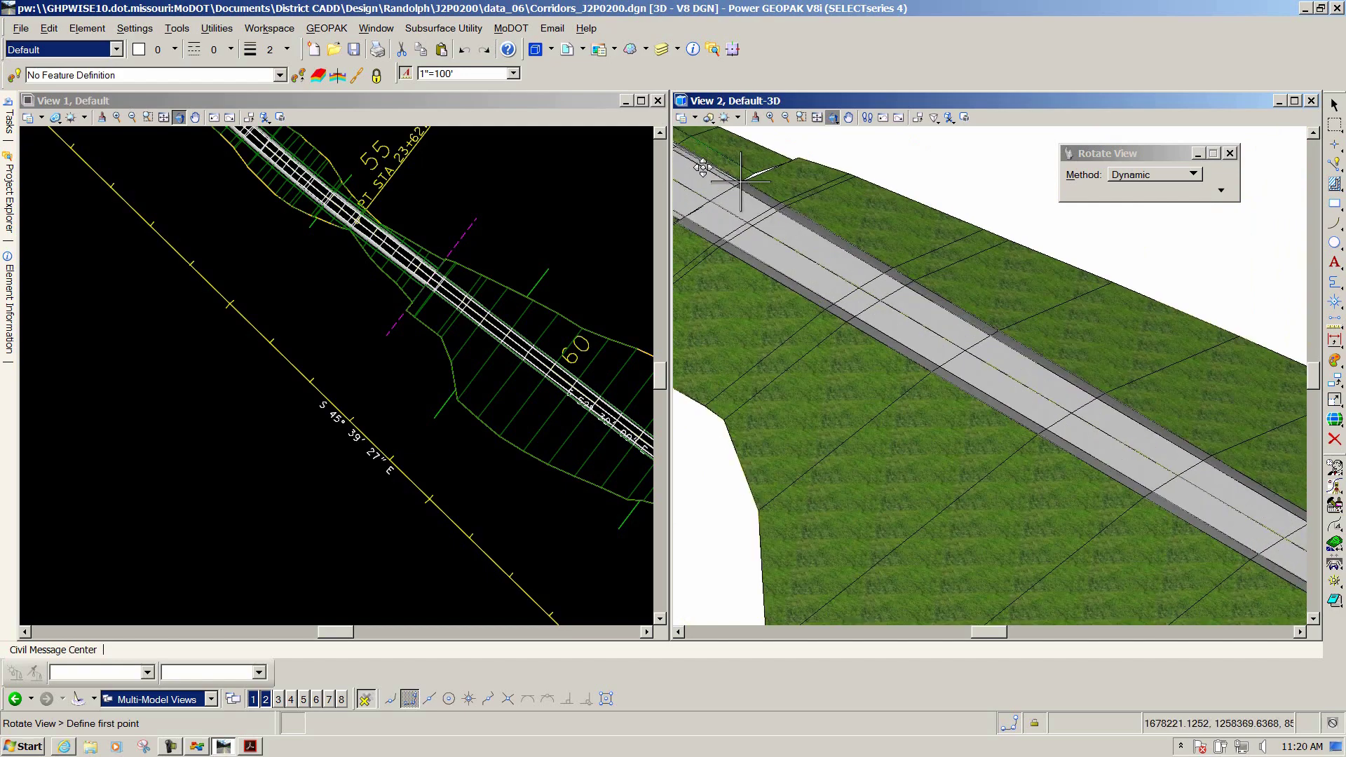
left_click(850, 118)
left_click_drag(783, 178, 951, 322)
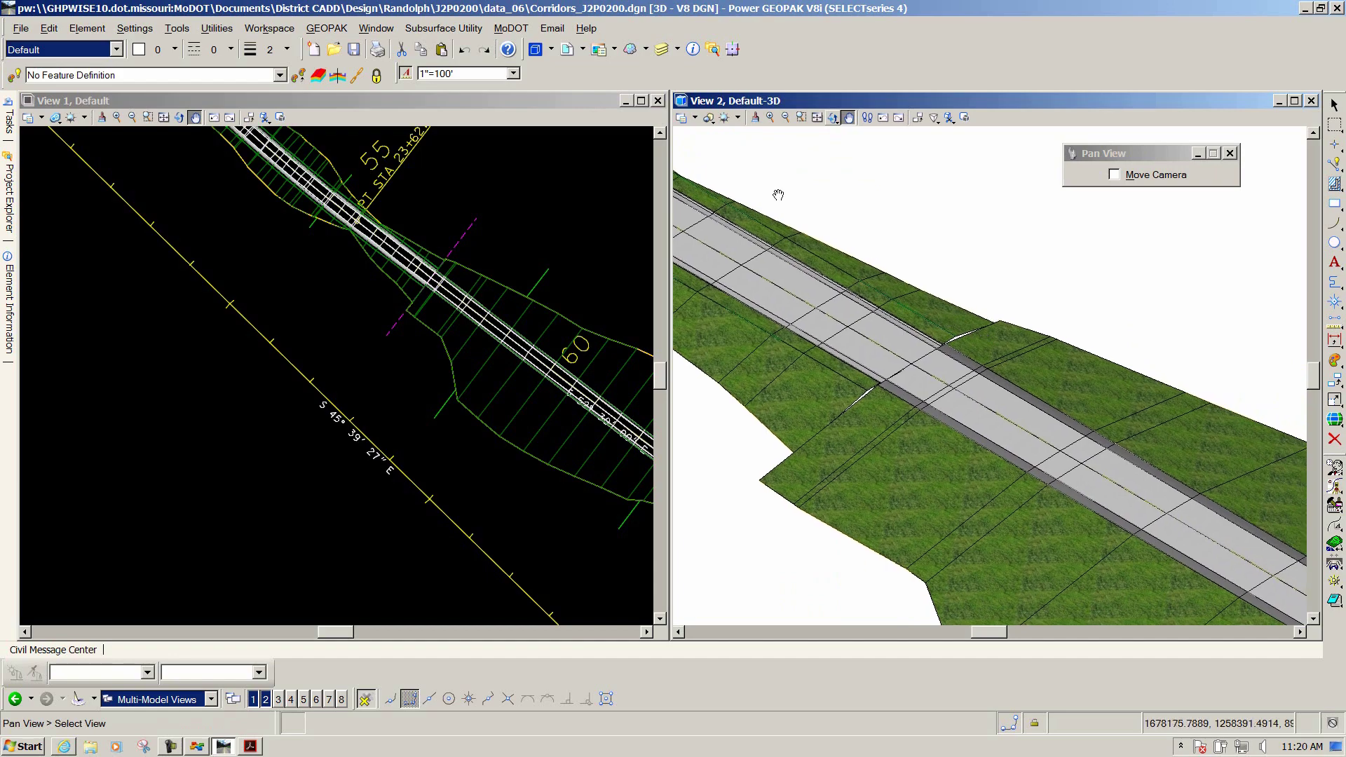
left_click(833, 118)
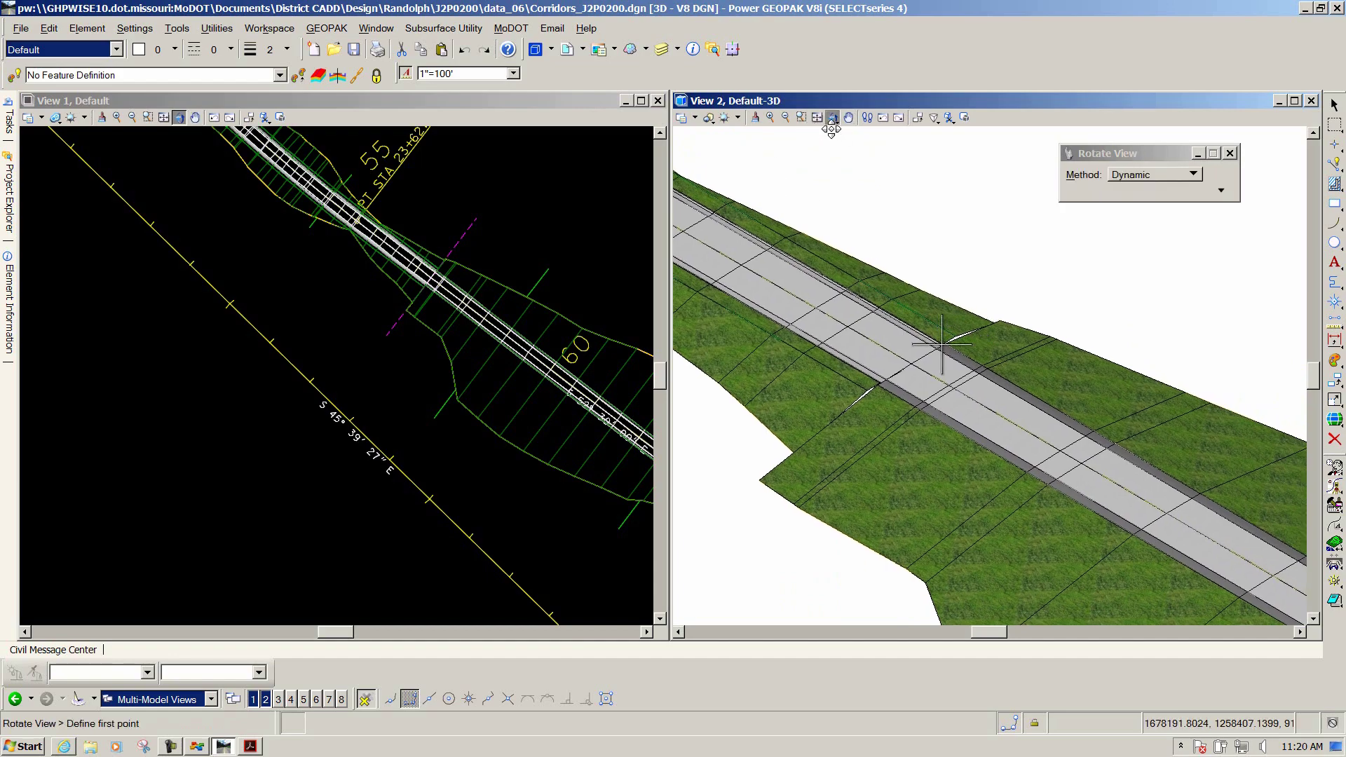
scroll(941, 346, "up", 5)
left_click_drag(940, 397, 956, 361)
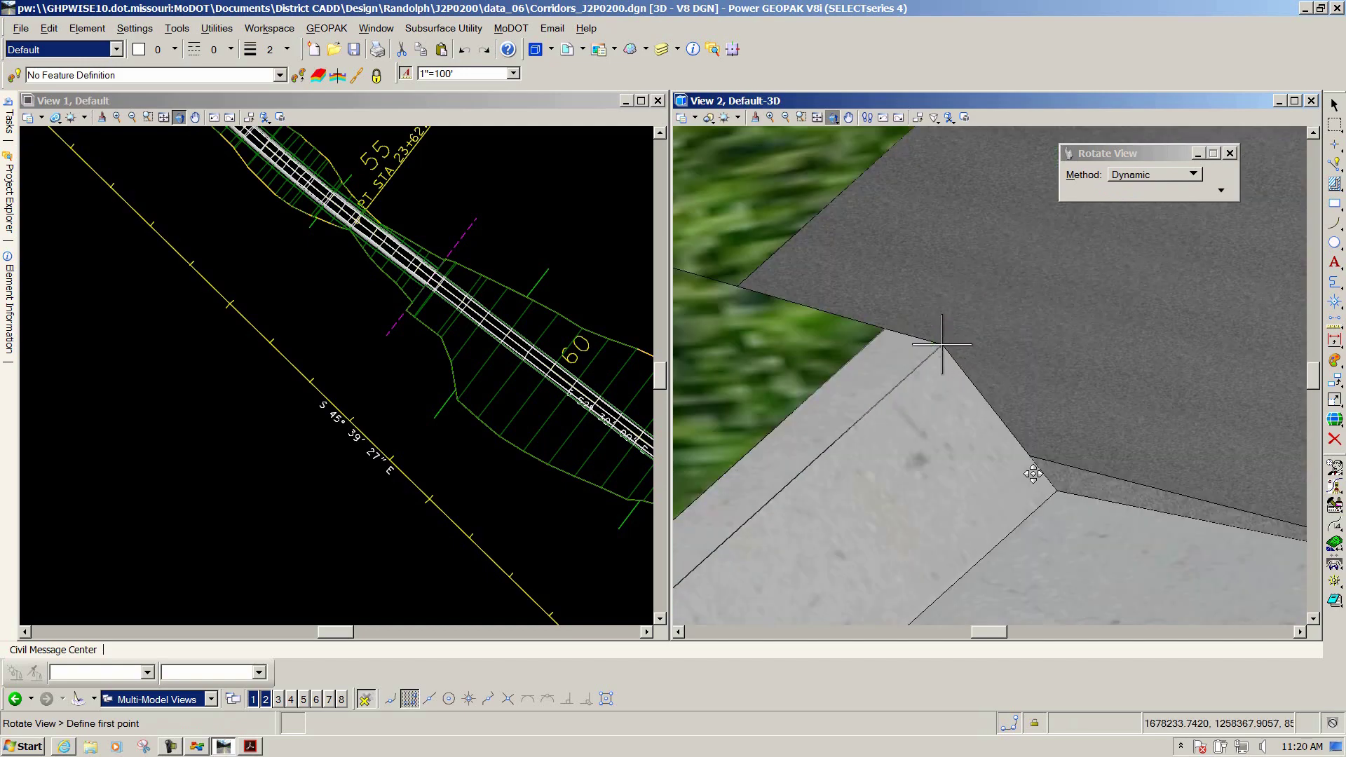
left_click_drag(1034, 474, 932, 462)
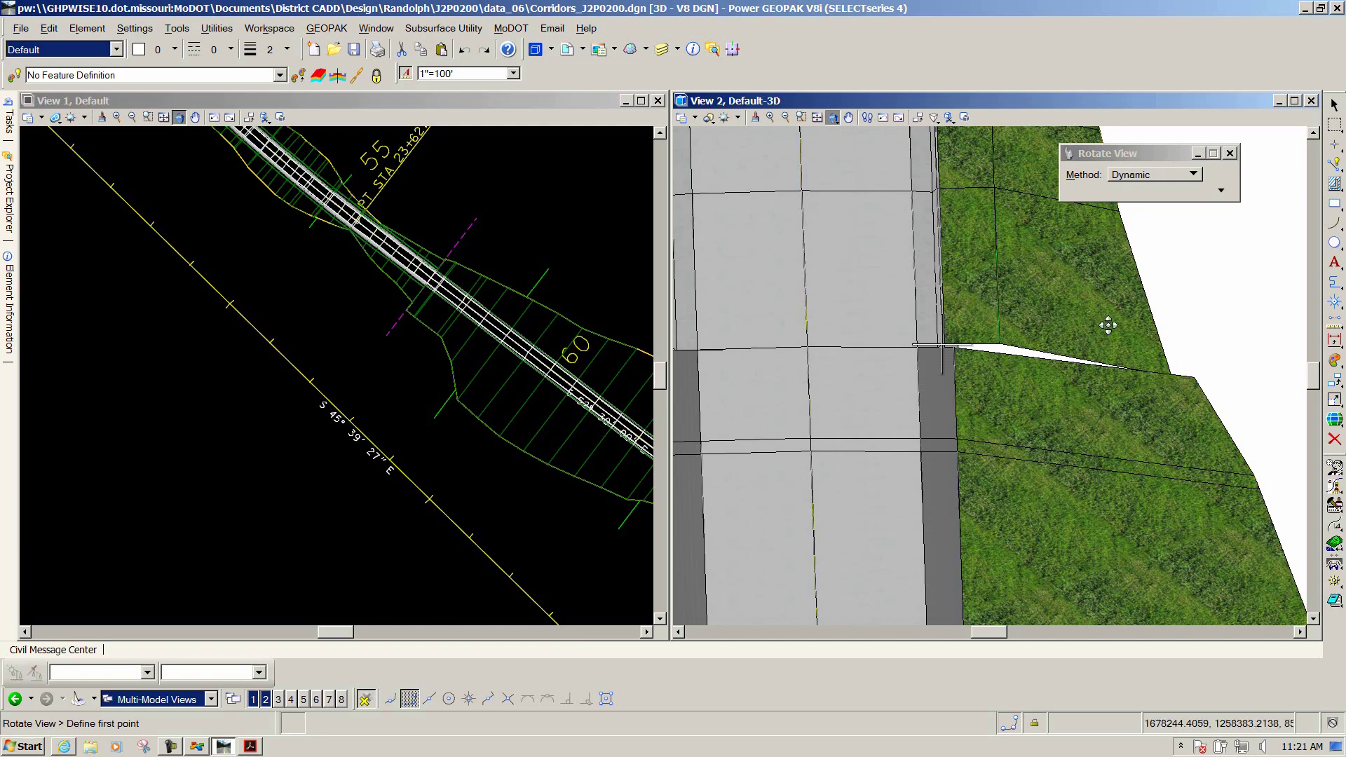
left_click_drag(1054, 412, 996, 460)
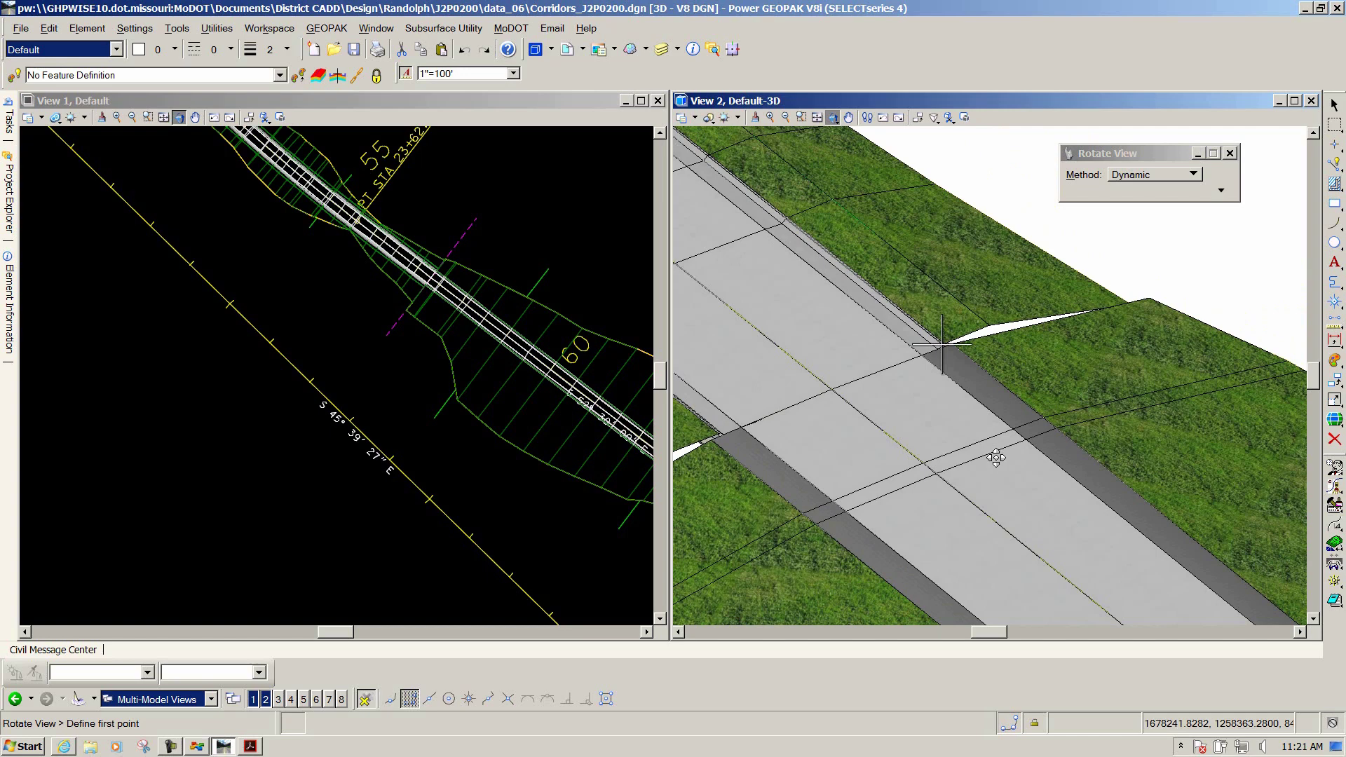
right_click(747, 421)
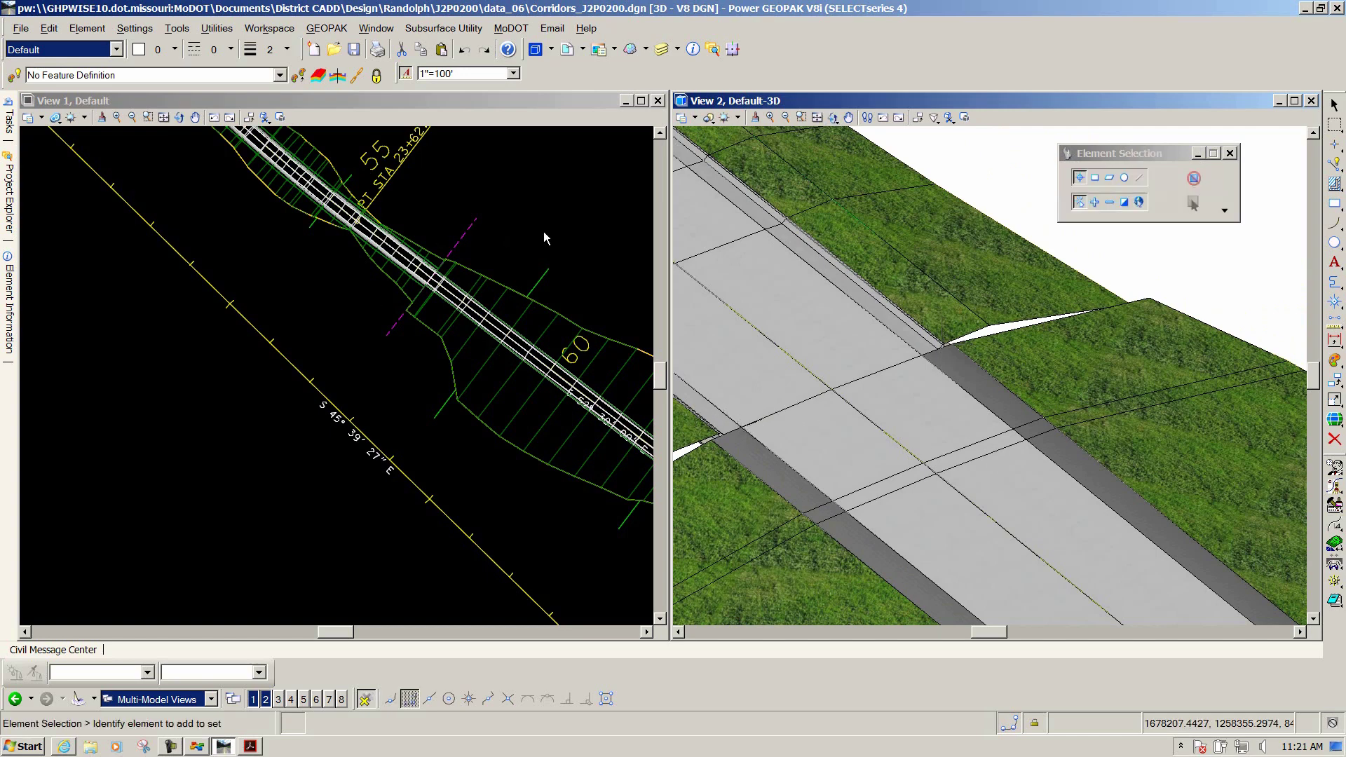
Select the Road1 corridor in the 2D view near PC STA 7+53.43 and bring up its context tools
left_click(449, 405)
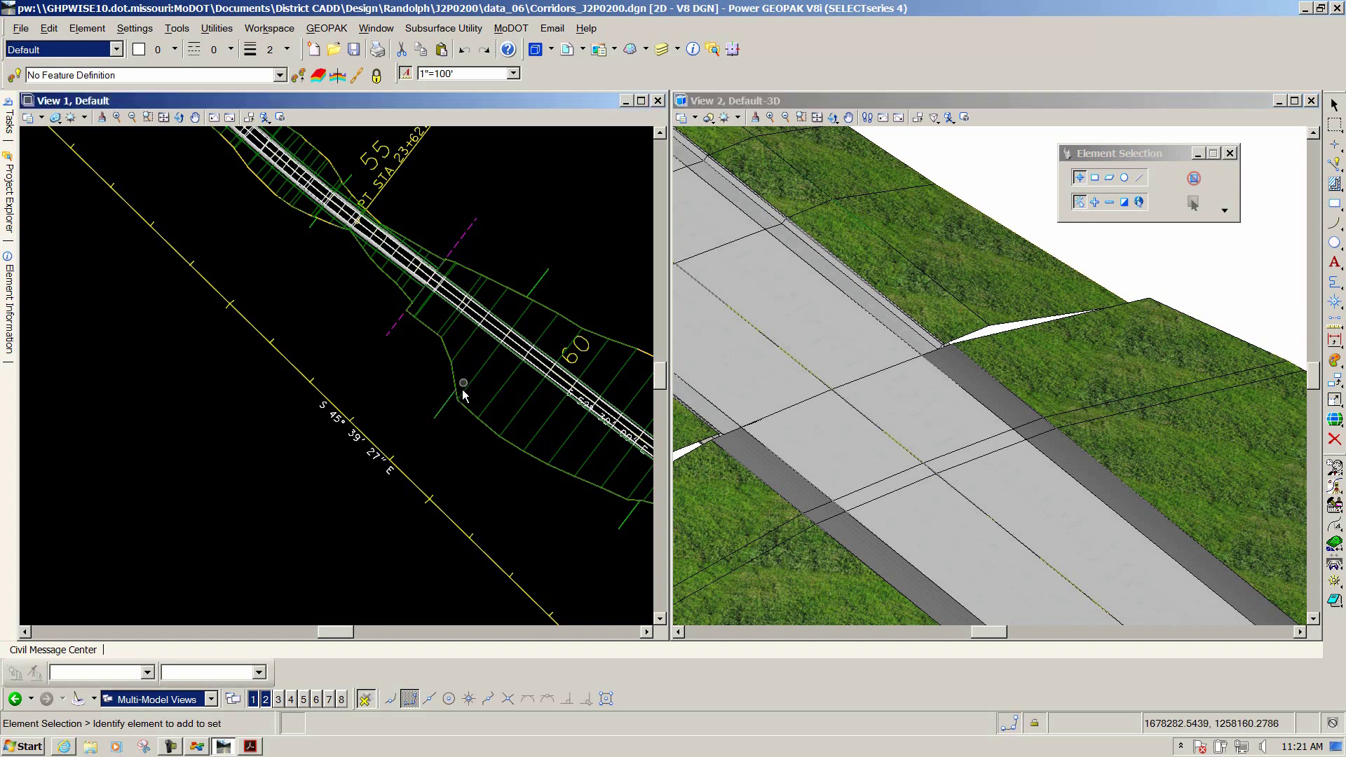
scroll(389, 369, "down", 4)
scroll(251, 210, "up", 2)
scroll(249, 205, "up", 2)
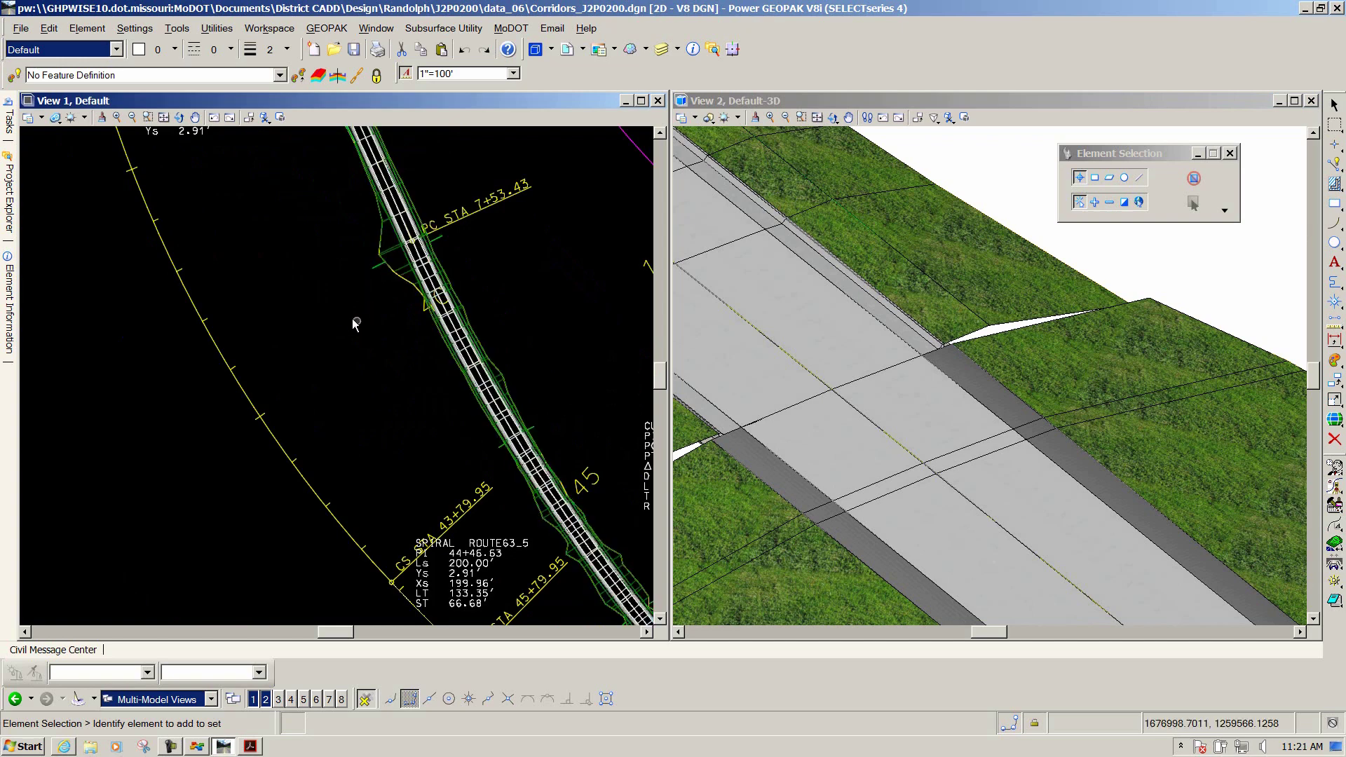
left_click(372, 273)
mouse_move(375, 271)
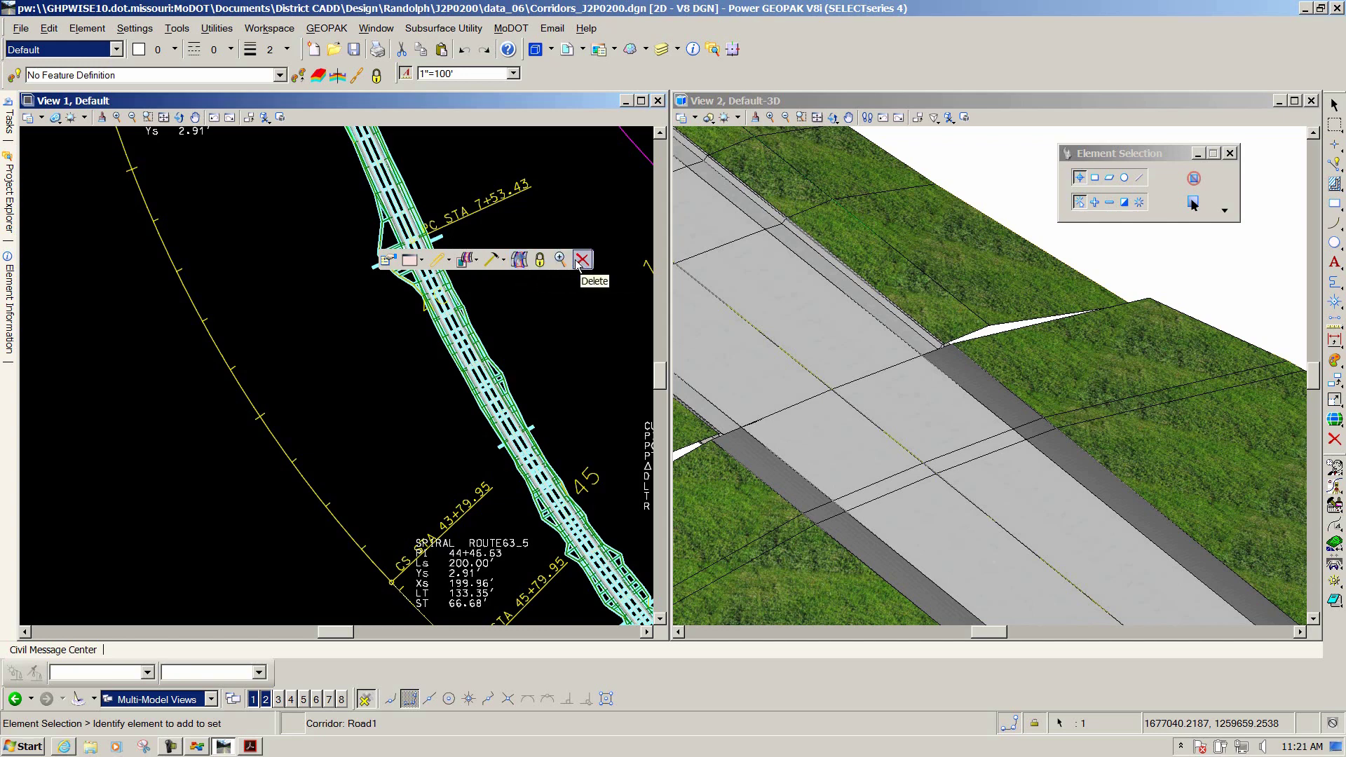
Examine the Road1 corridor's section lines near PC STA 7+53.43 in the 2D view and look at its properties
left_click(357, 319)
scroll(383, 292, "up", 5)
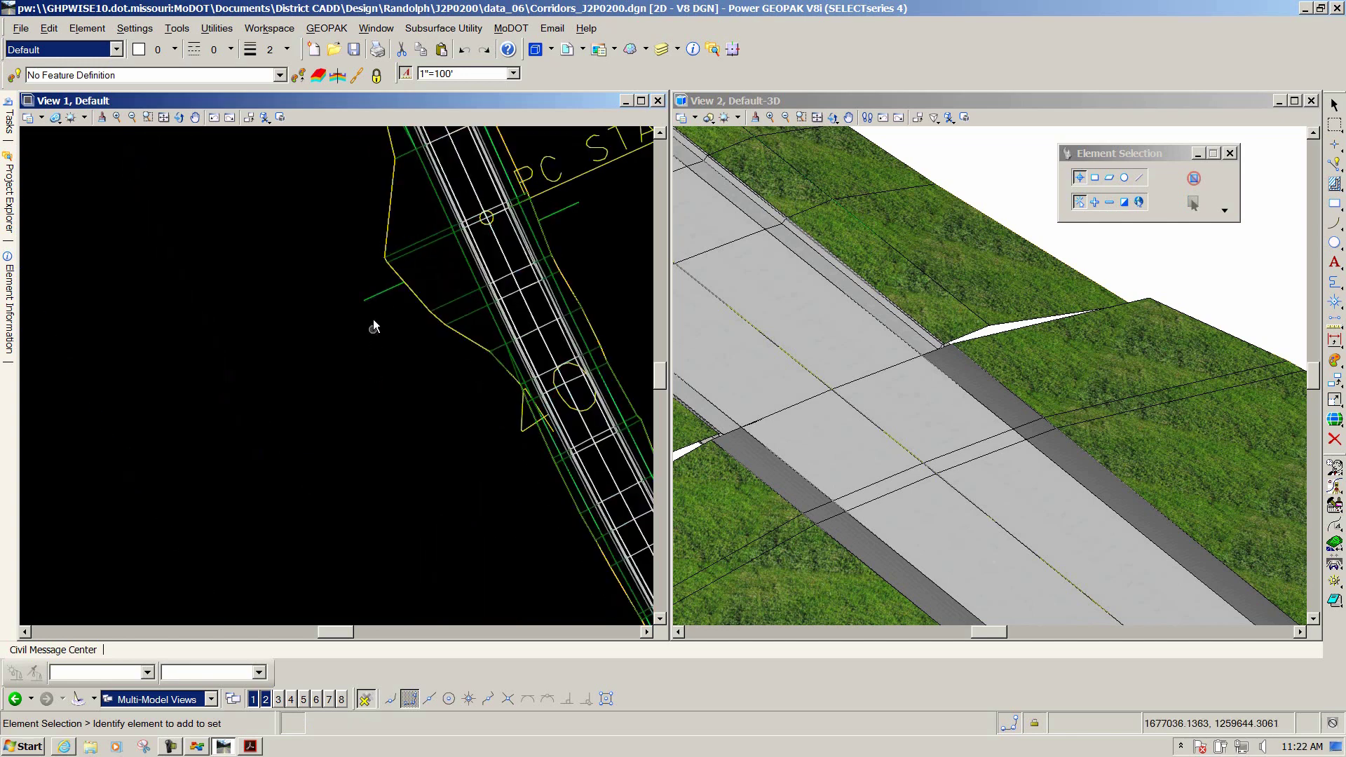
left_click(380, 294)
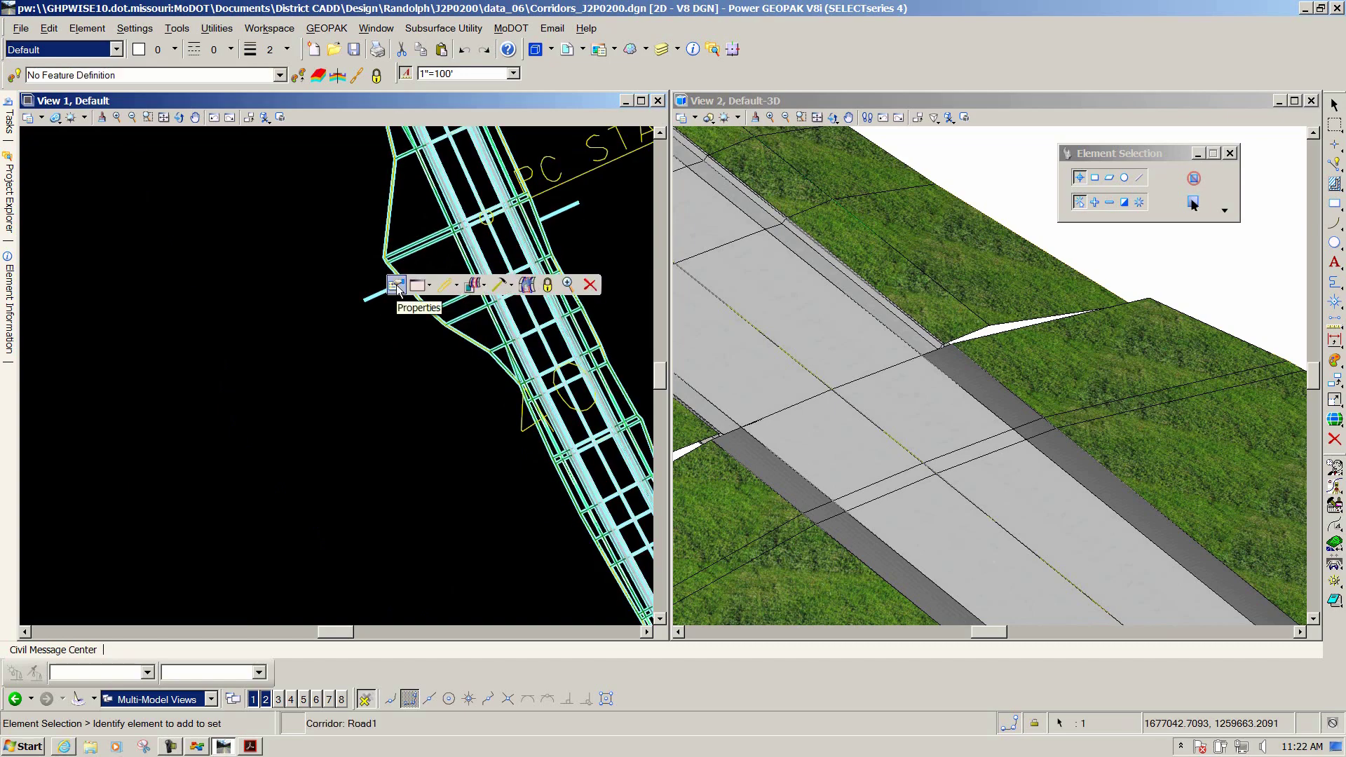
mouse_move(396, 287)
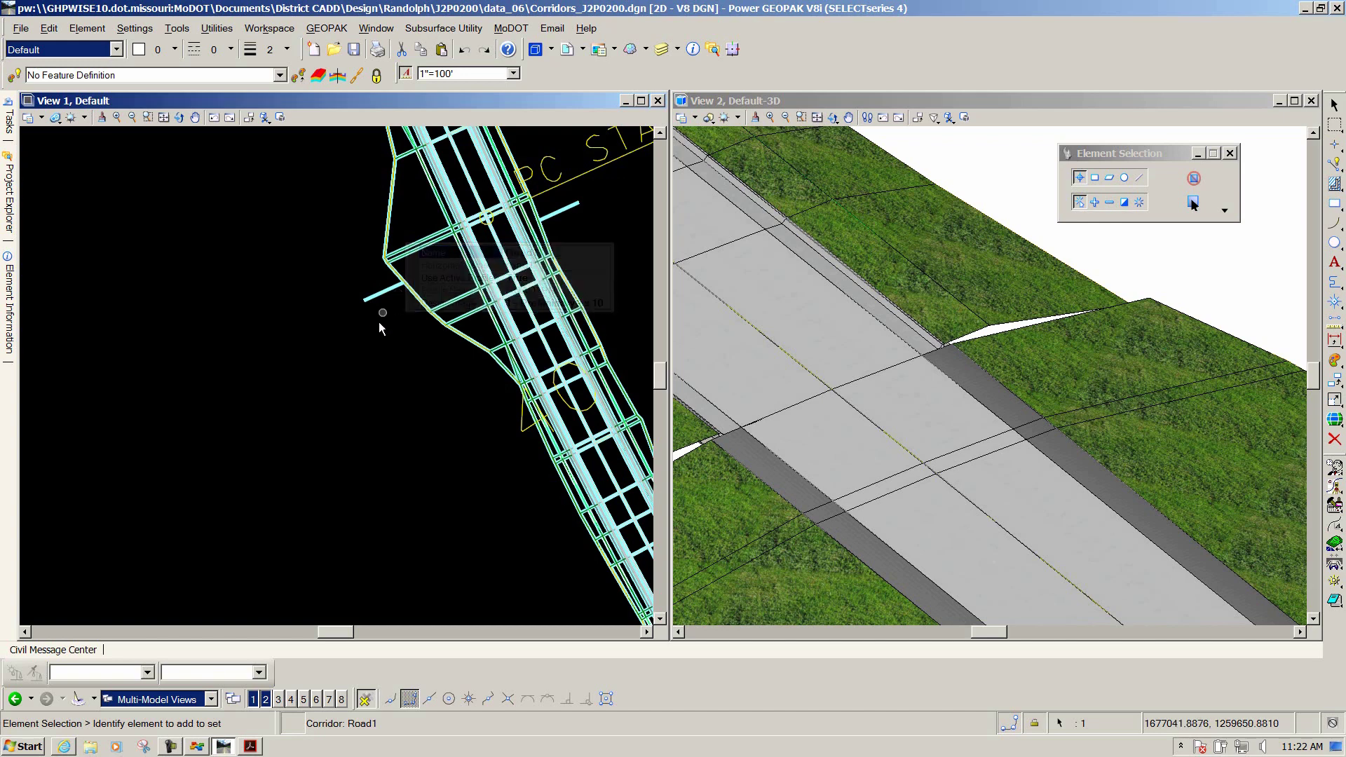
left_click(473, 307)
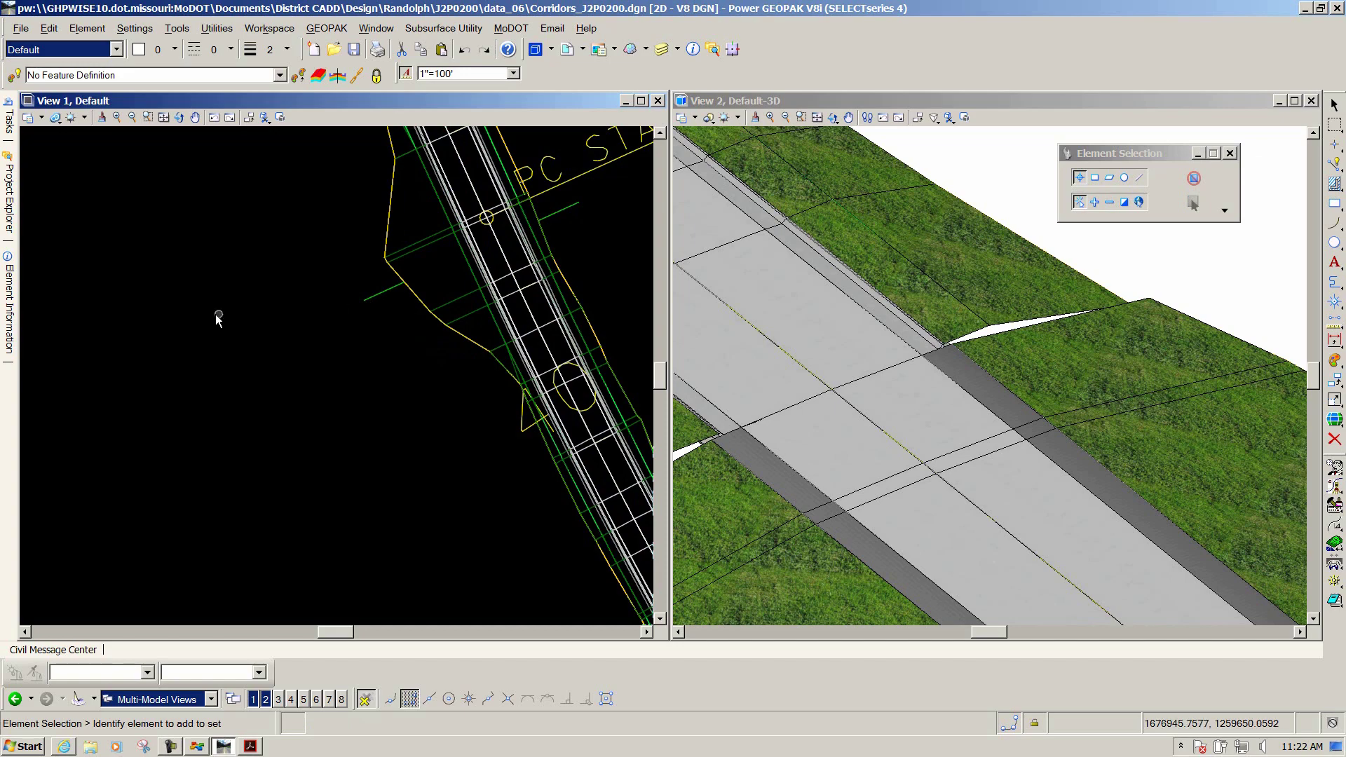
scroll(197, 319, "down", 3)
scroll(238, 312, "up", 3)
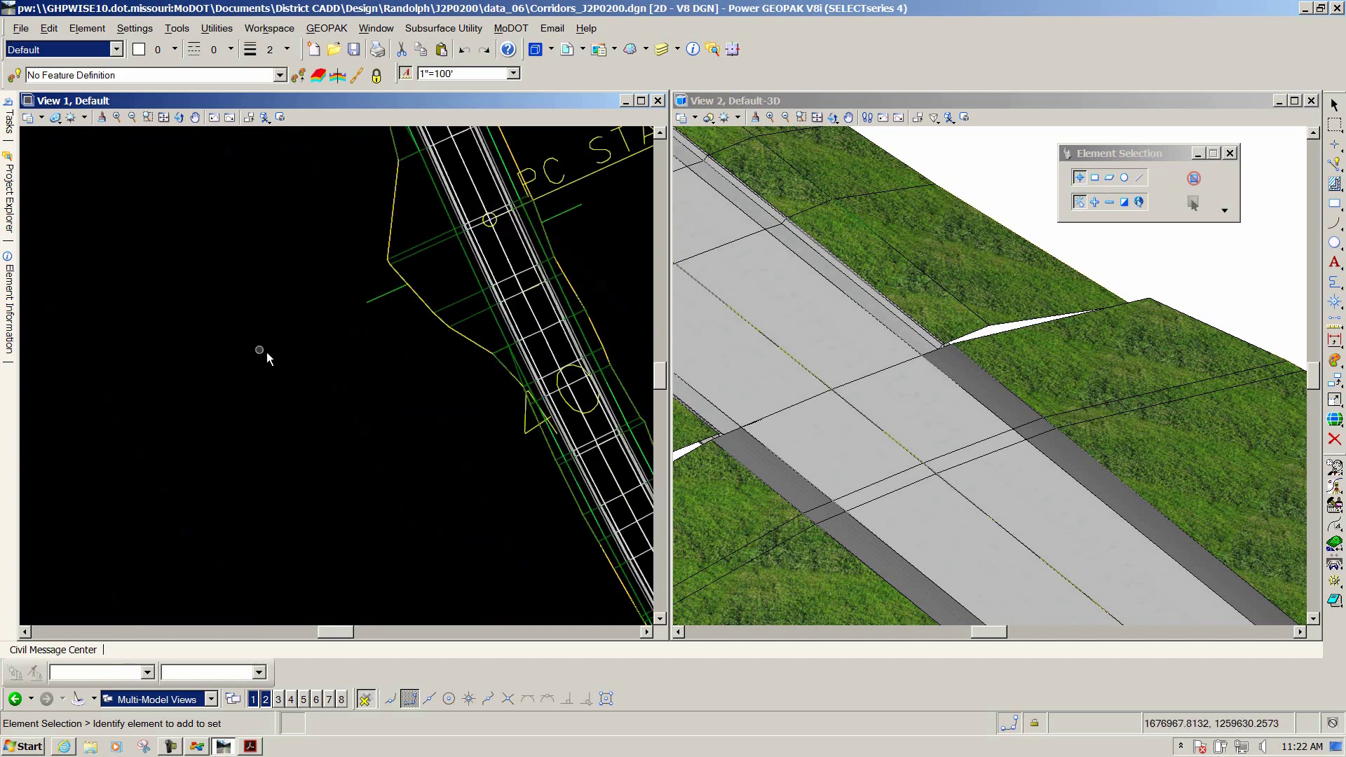
scroll(254, 344, "down", 1)
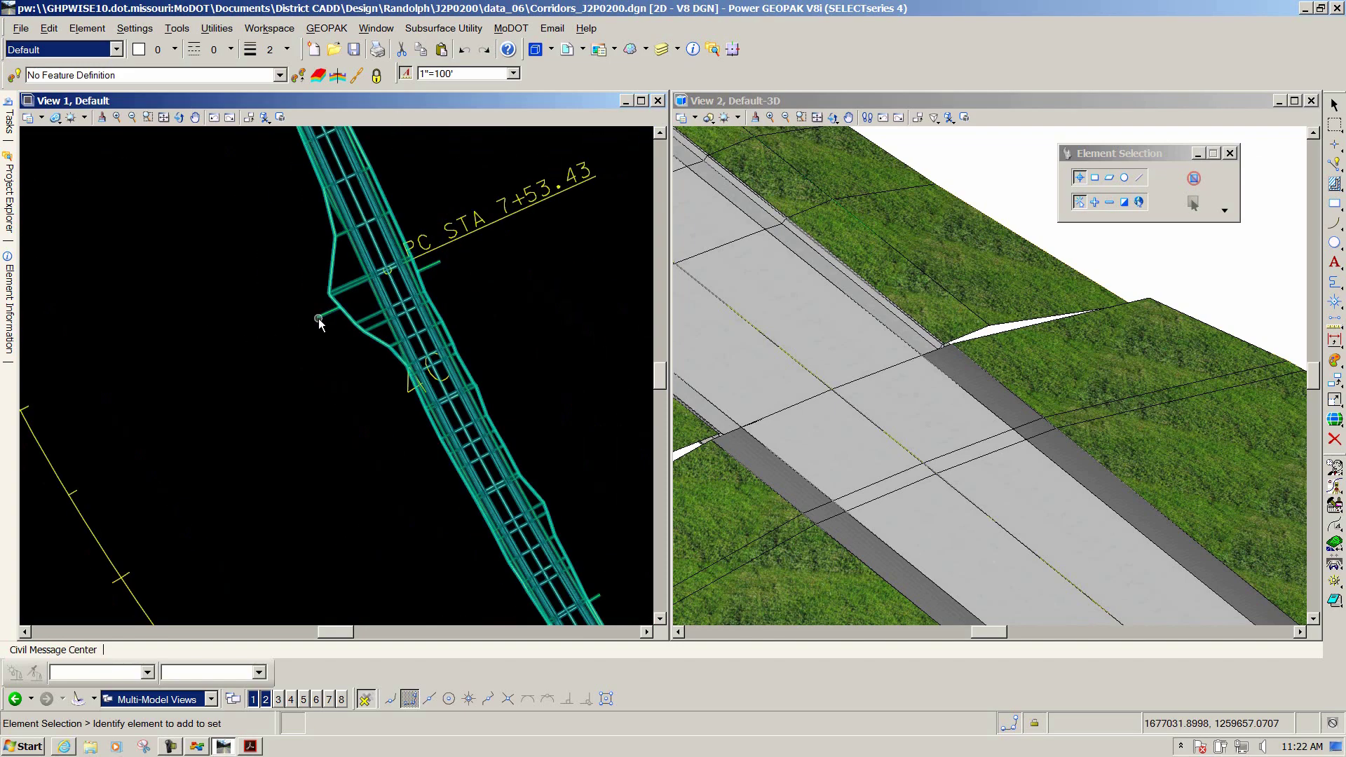
Set the Road1 corridor's Design Stage to 3 - Final - x 1 and inspect its section spacing in plan
mouse_move(319, 320)
left_click(321, 318)
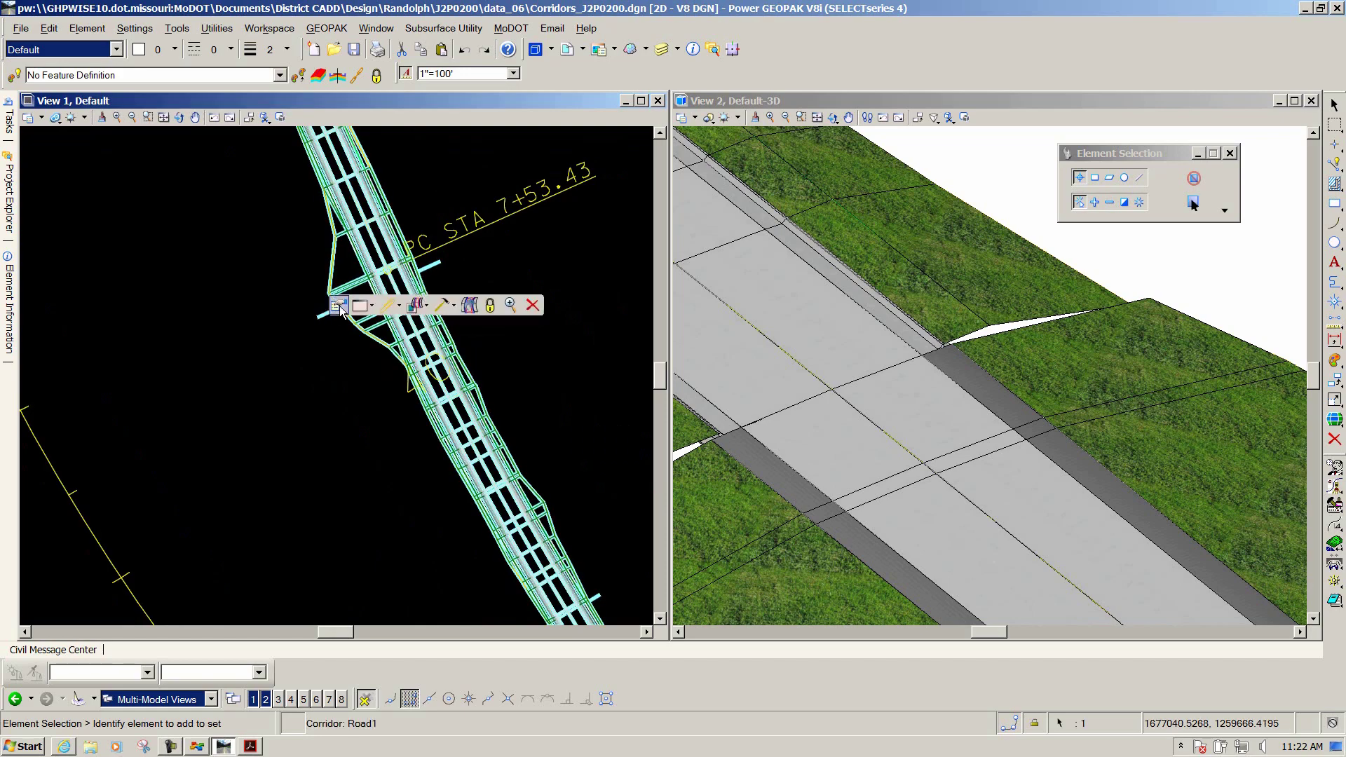
left_click(340, 307)
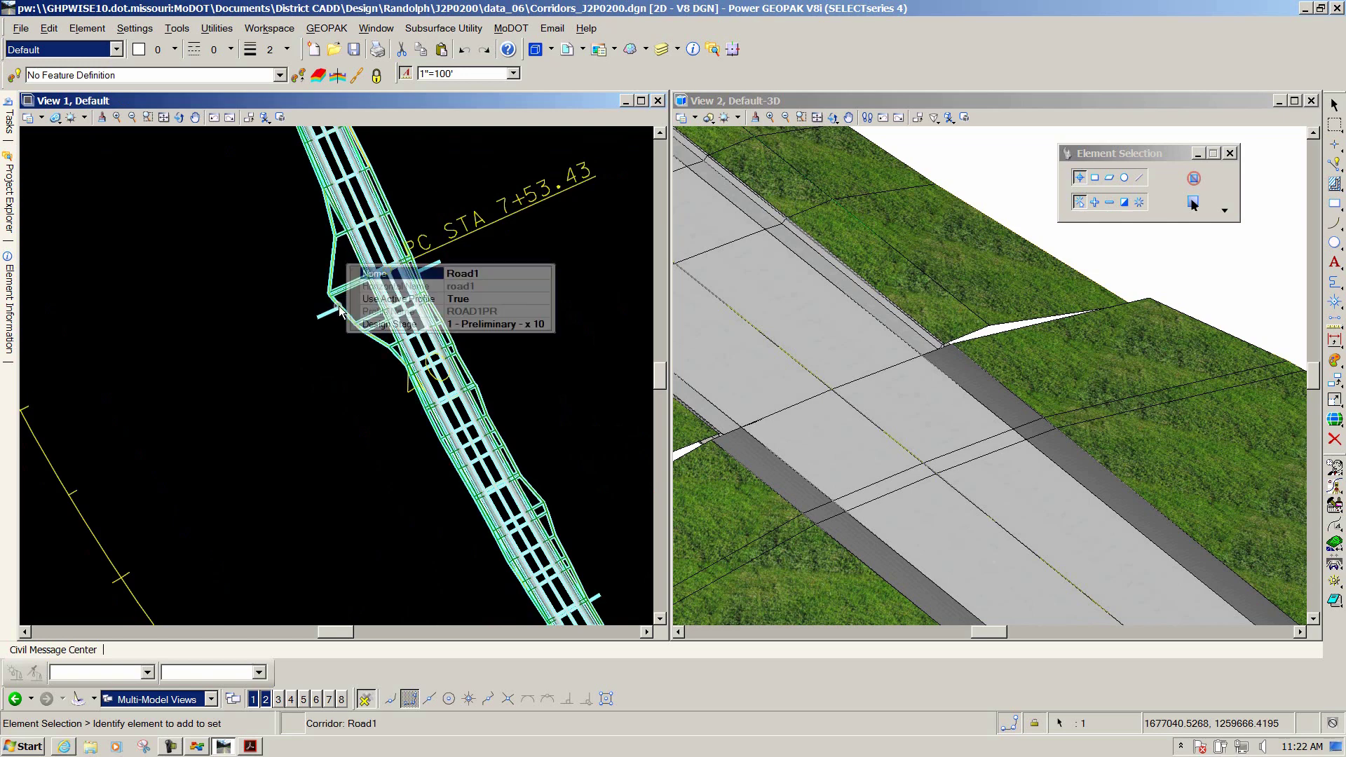
left_click(540, 324)
left_click(544, 324)
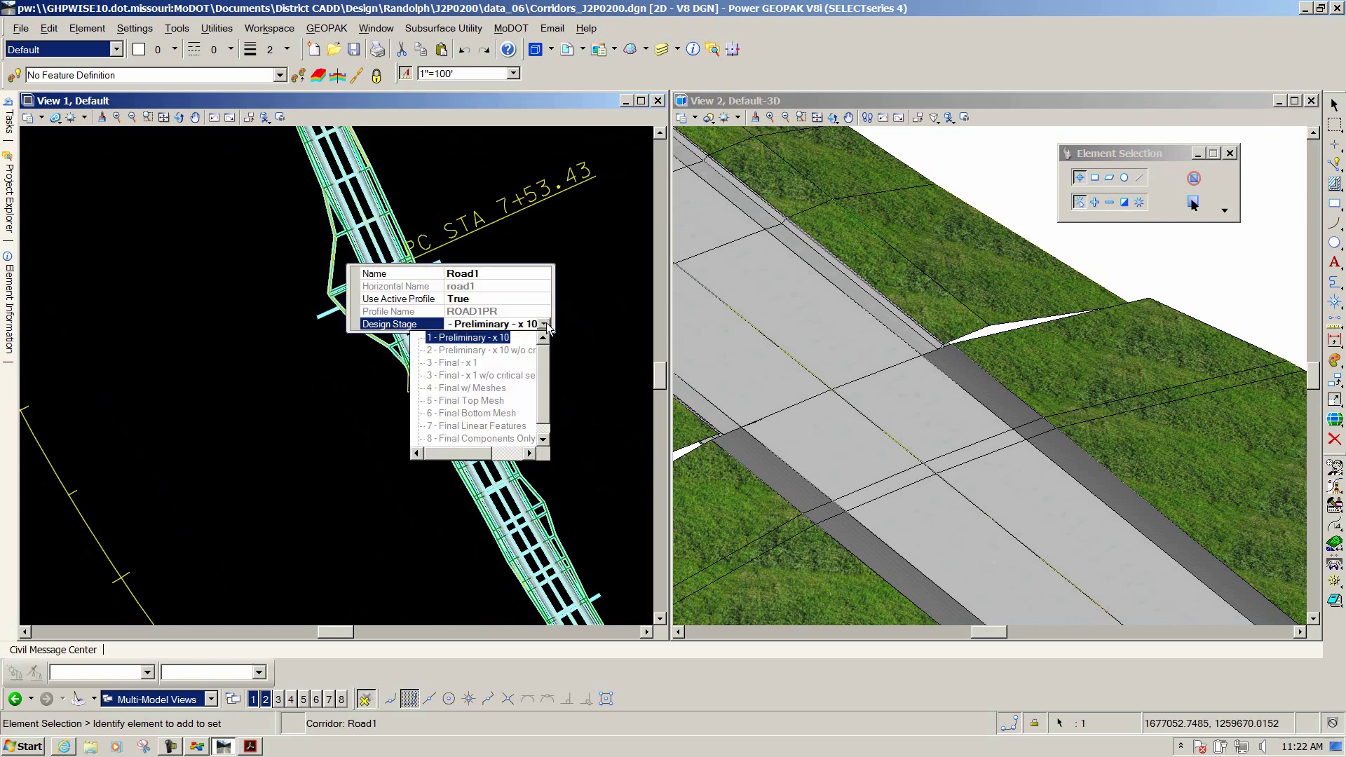
left_click(533, 338)
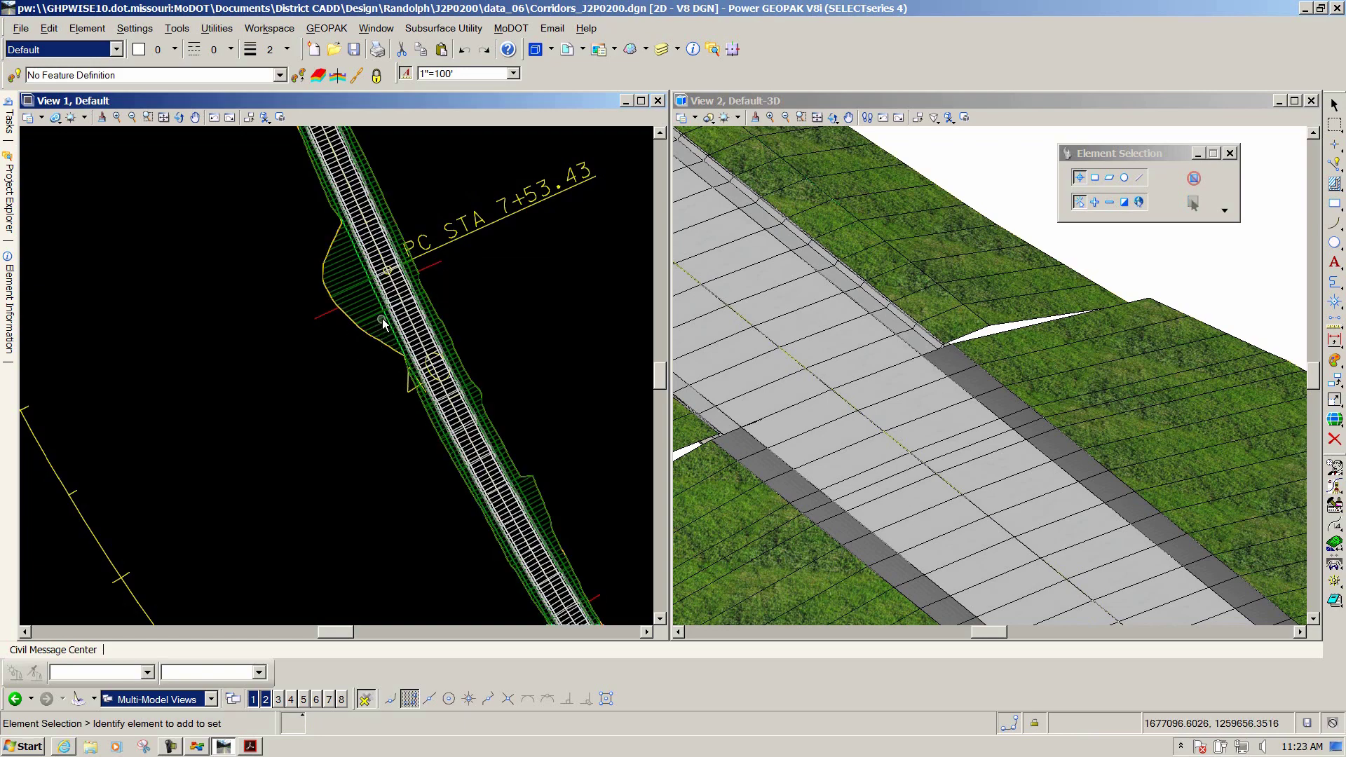
scroll(383, 317, "up", 6)
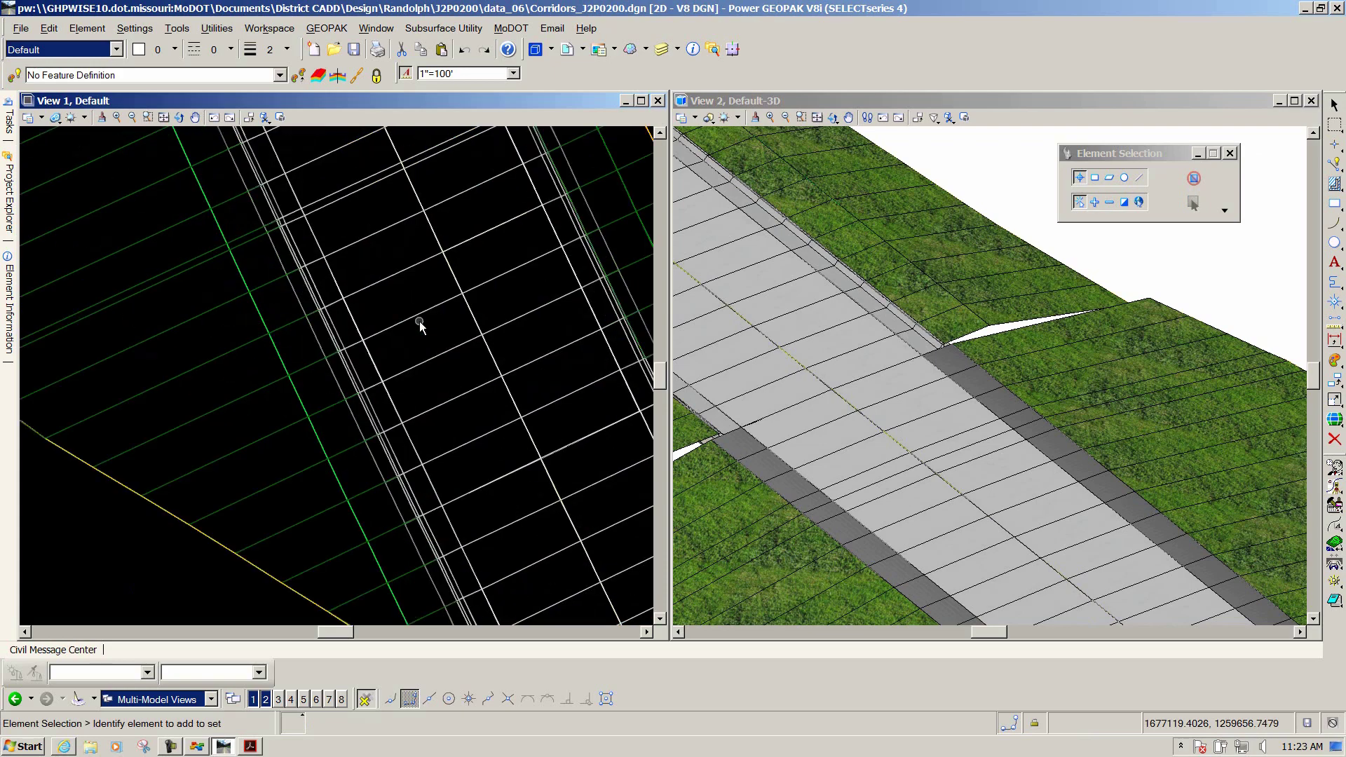
scroll(415, 323, "down", 1)
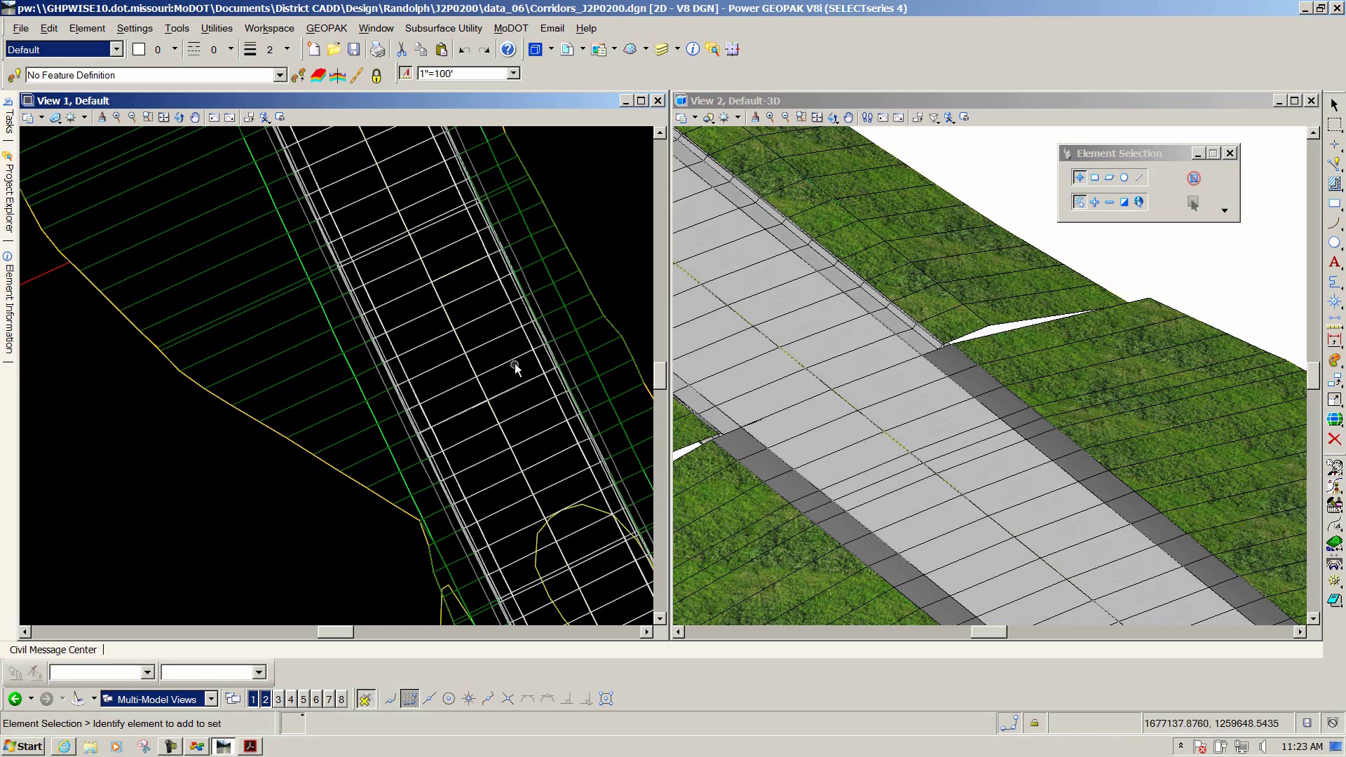
mouse_move(511, 359)
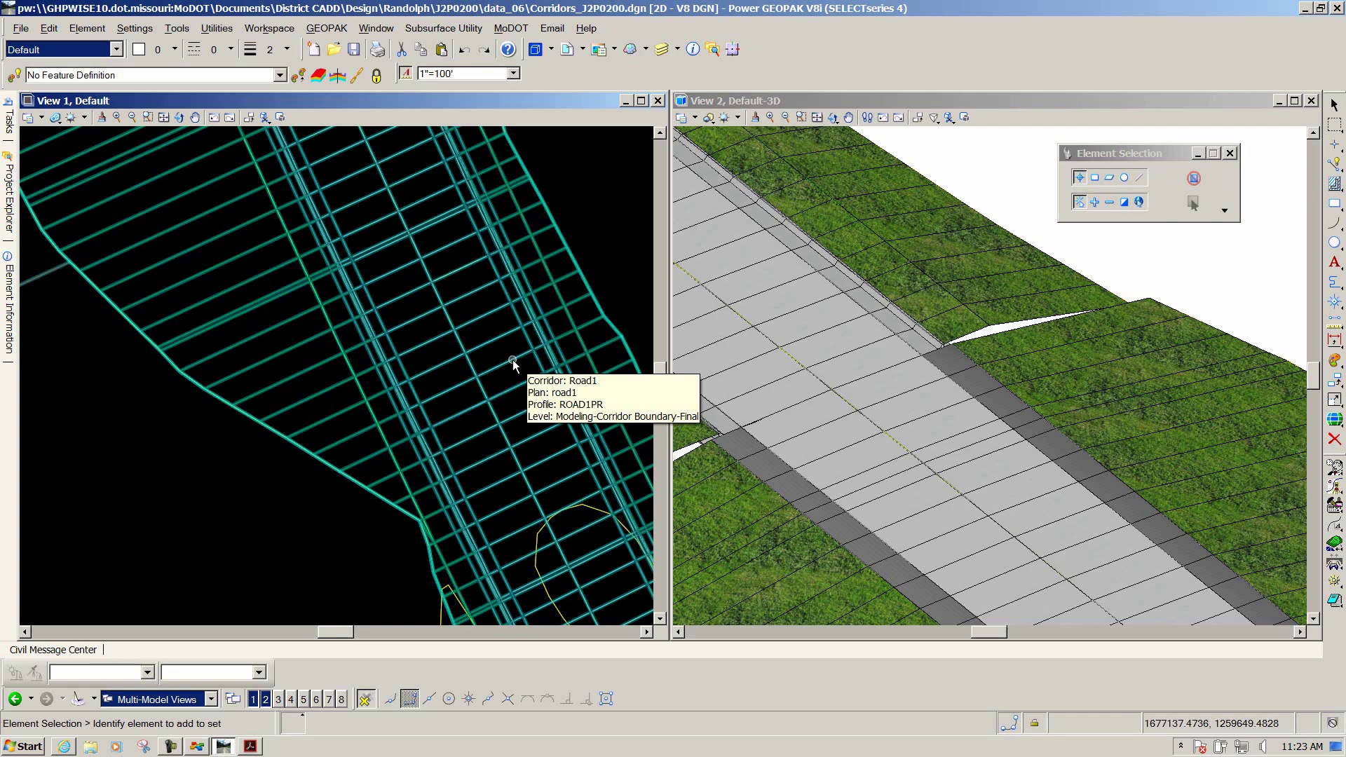
scroll(512, 361, "down", 4)
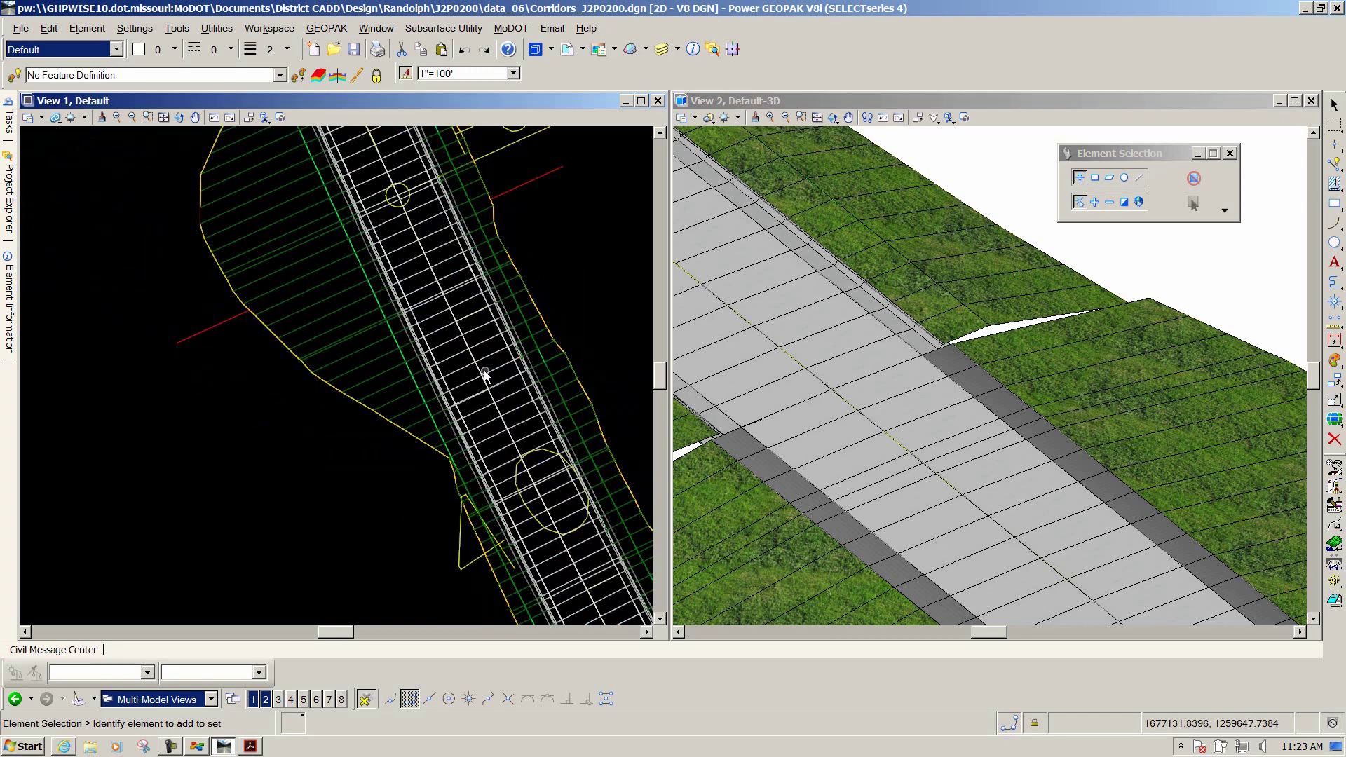
Return the Road1 corridor's Design Stage to 1 - Preliminary - x 10 and check the section lines near PC STA 7+53.43
left_click(321, 349)
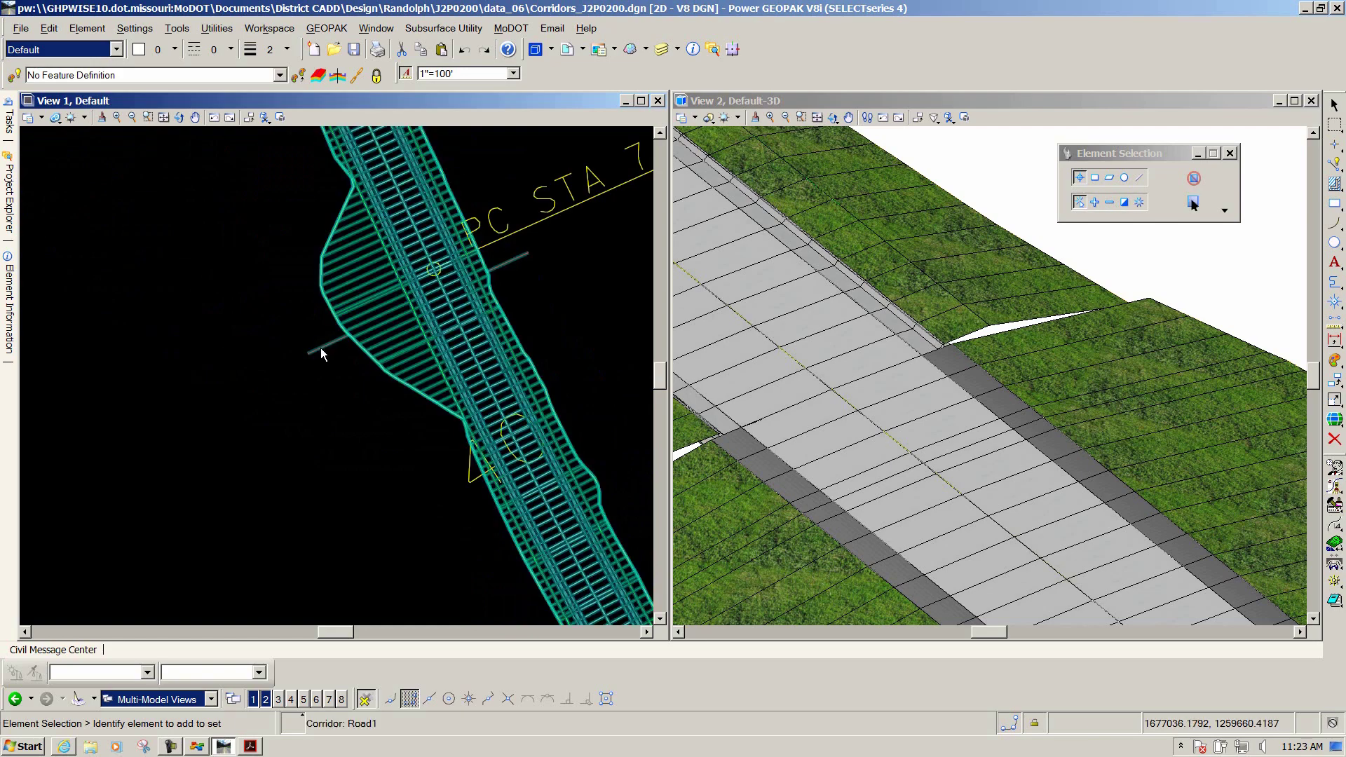
left_click(533, 358)
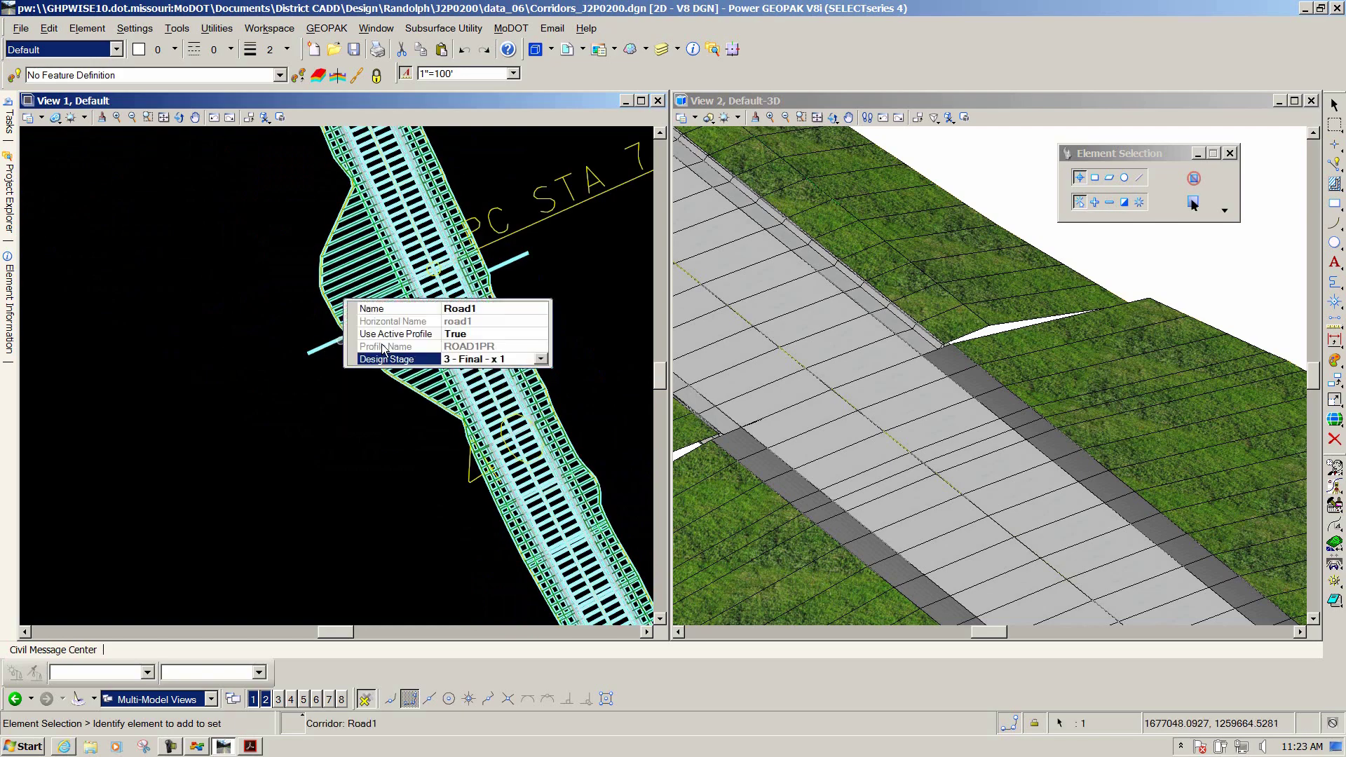
left_click(539, 358)
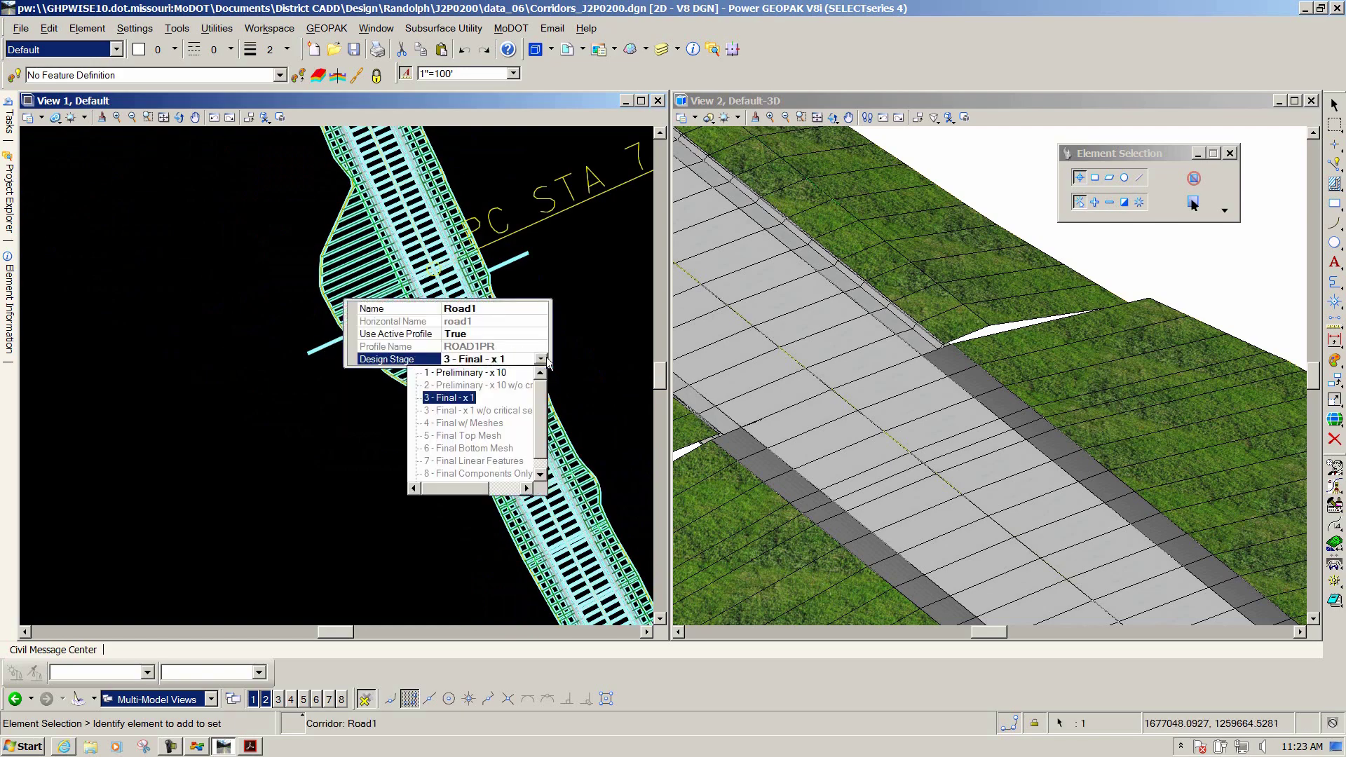
left_click(480, 378)
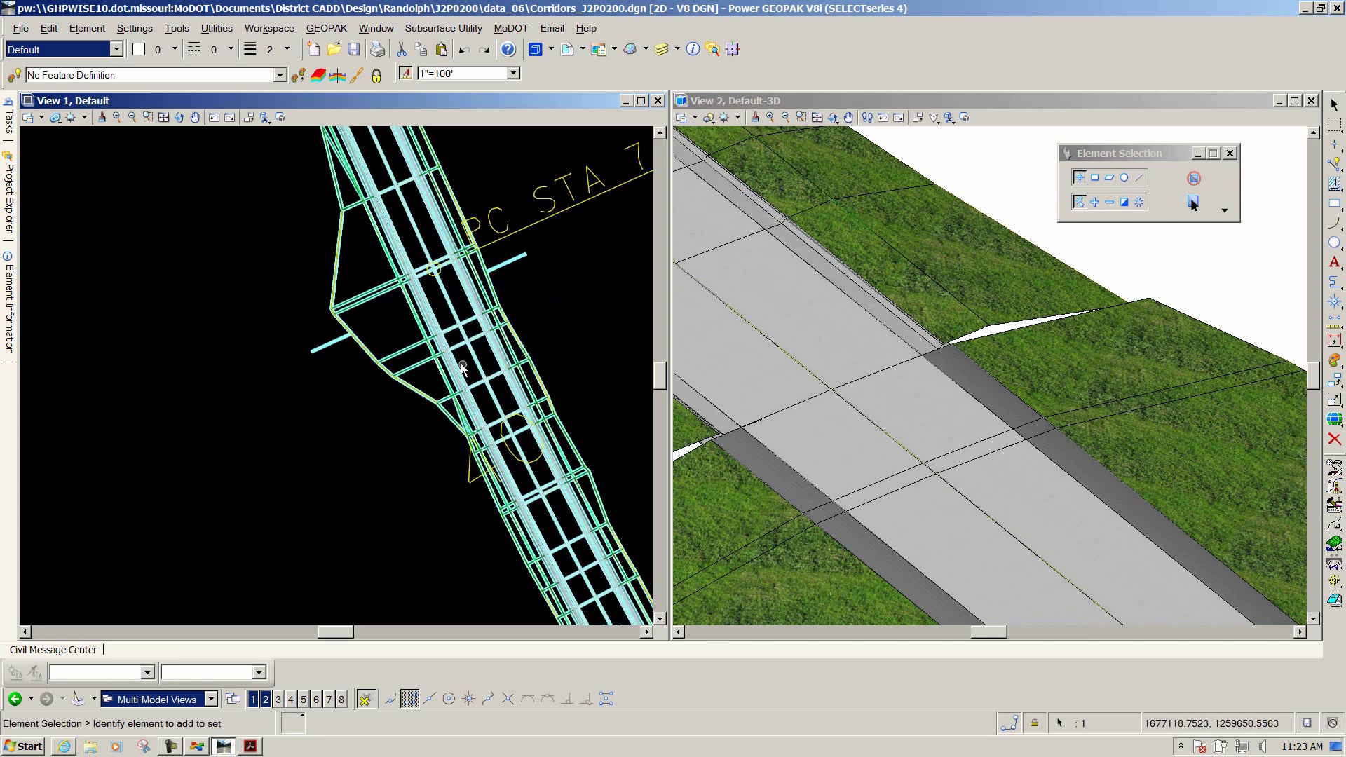
scroll(467, 338, "up", 5)
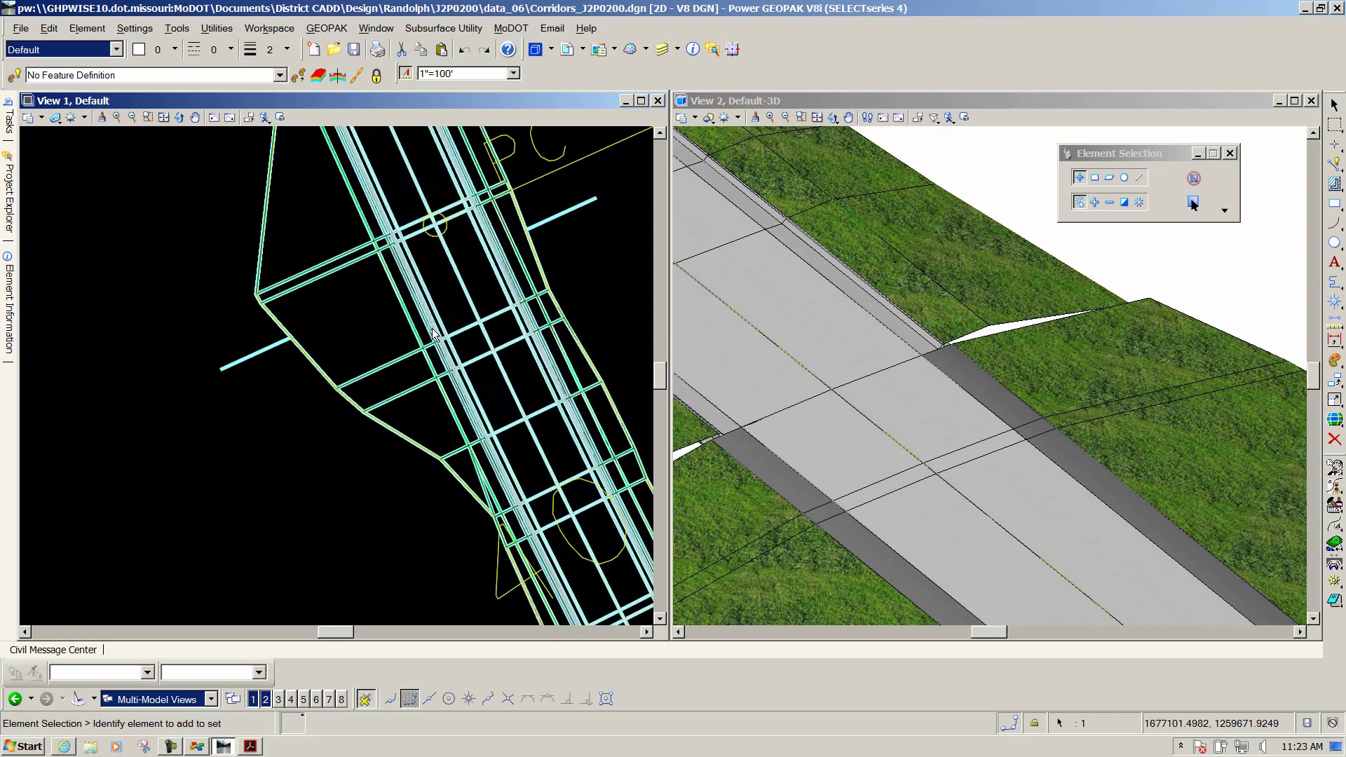
mouse_move(467, 337)
scroll(467, 338, "down", 5)
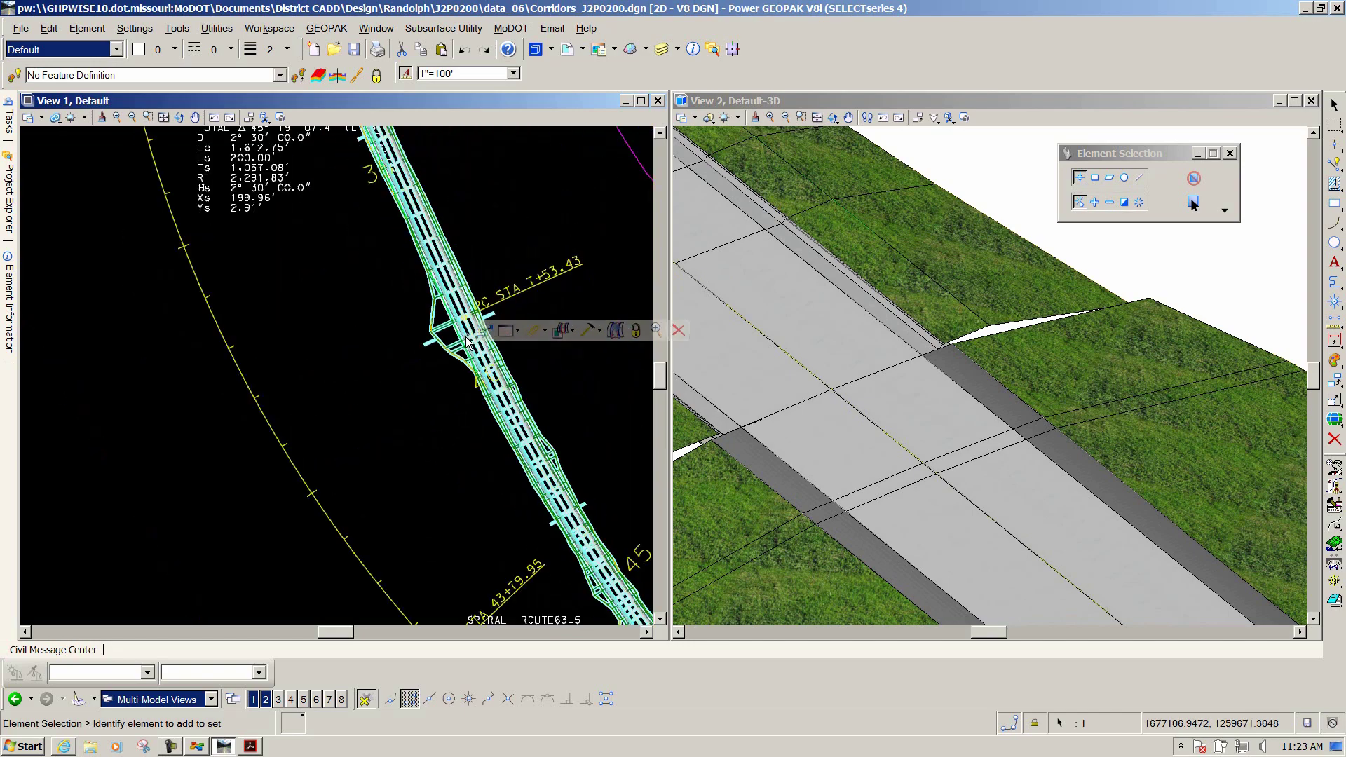
scroll(467, 338, "up", 2)
mouse_move(436, 362)
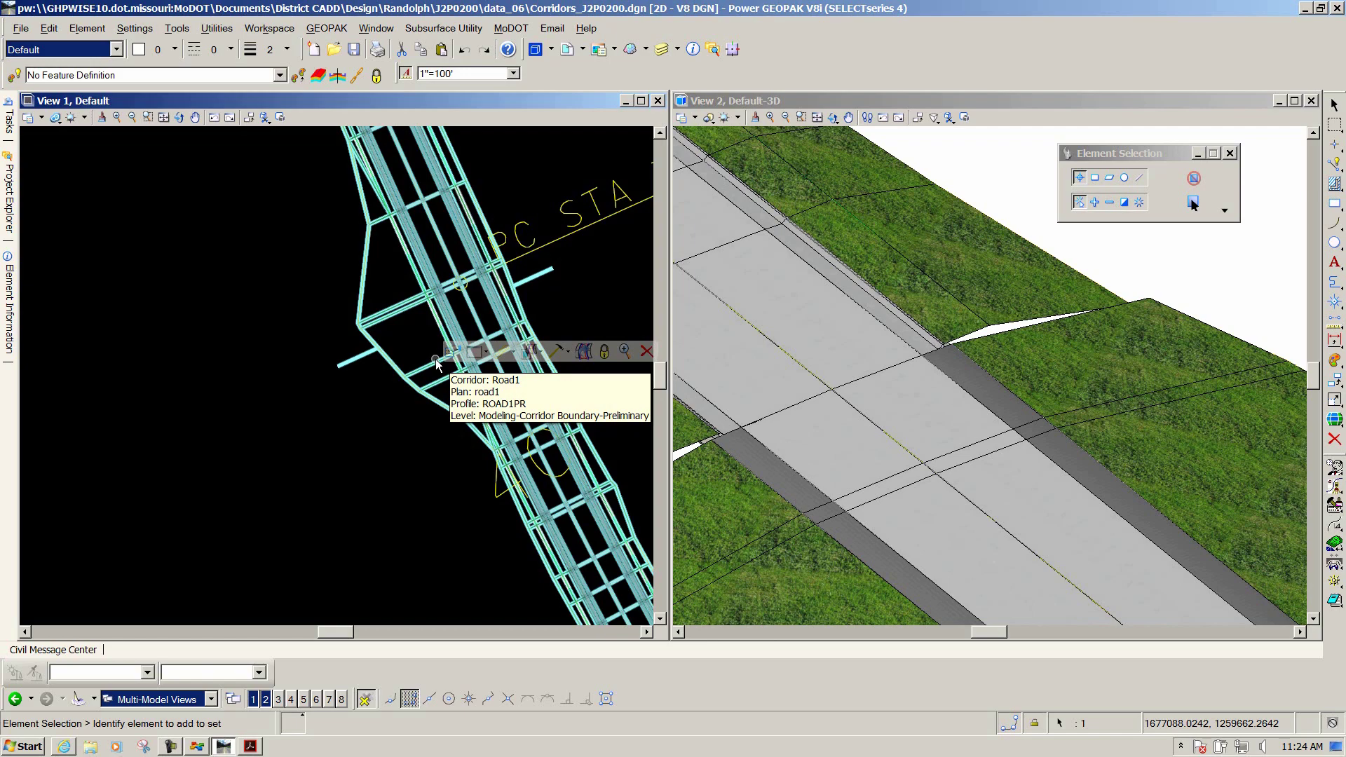
Set the Road1 corridor's Design Stage to 5 - Final Top Mesh and view the mesh in 3D
left_click(356, 360)
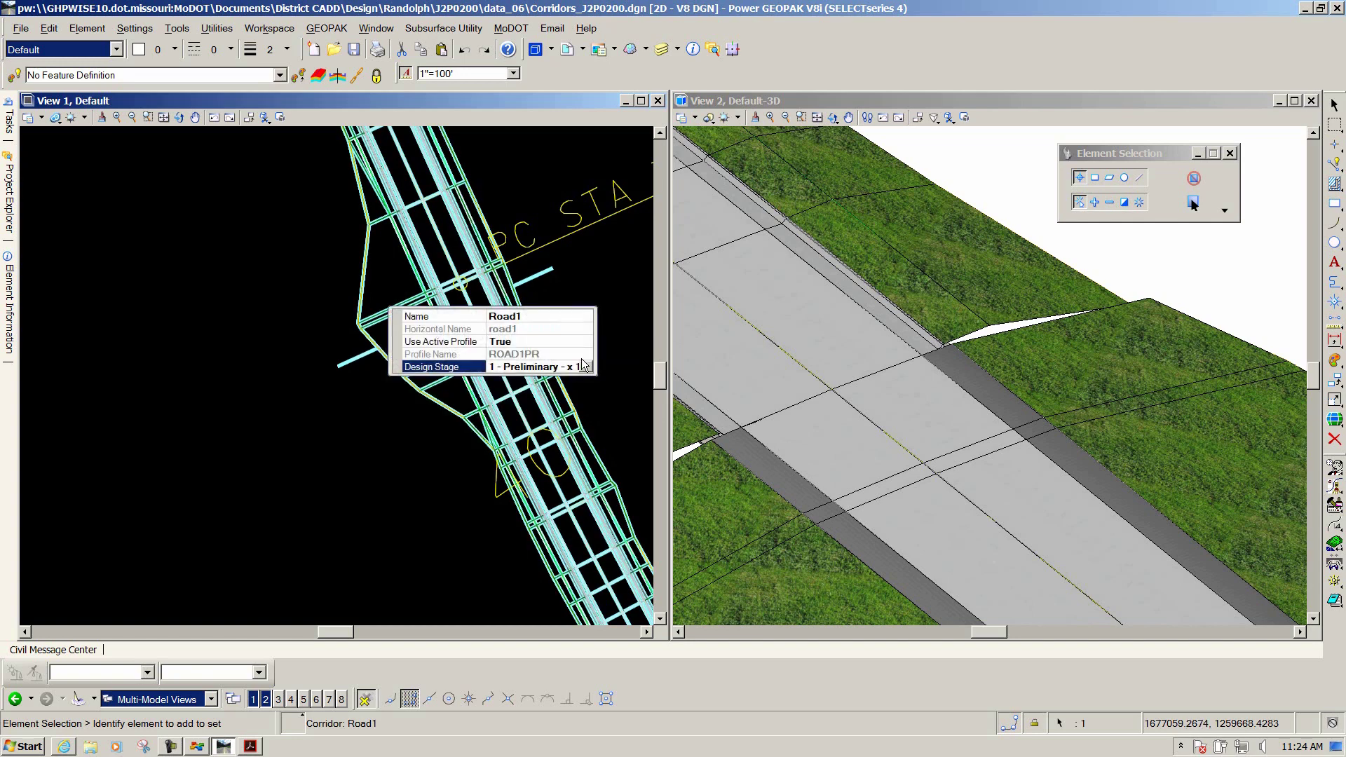
left_click(586, 367)
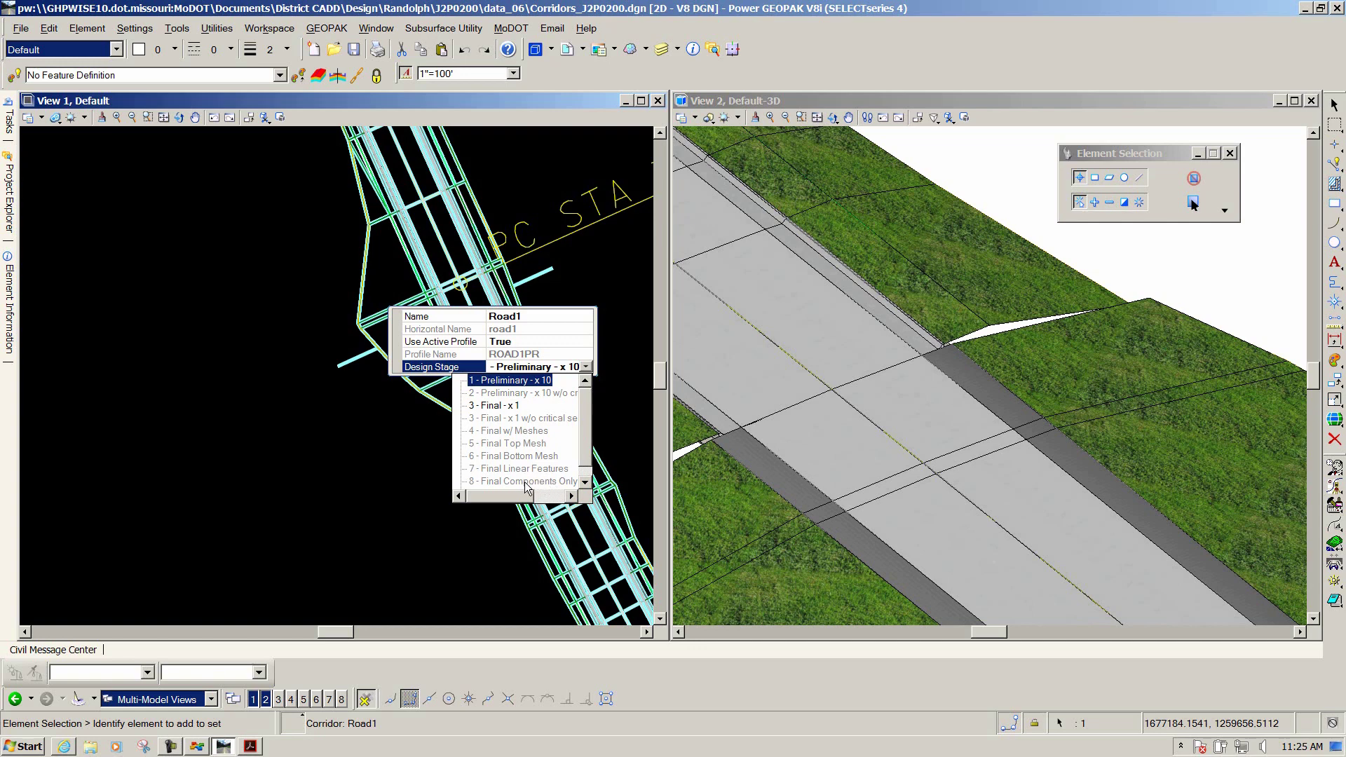
left_click(514, 445)
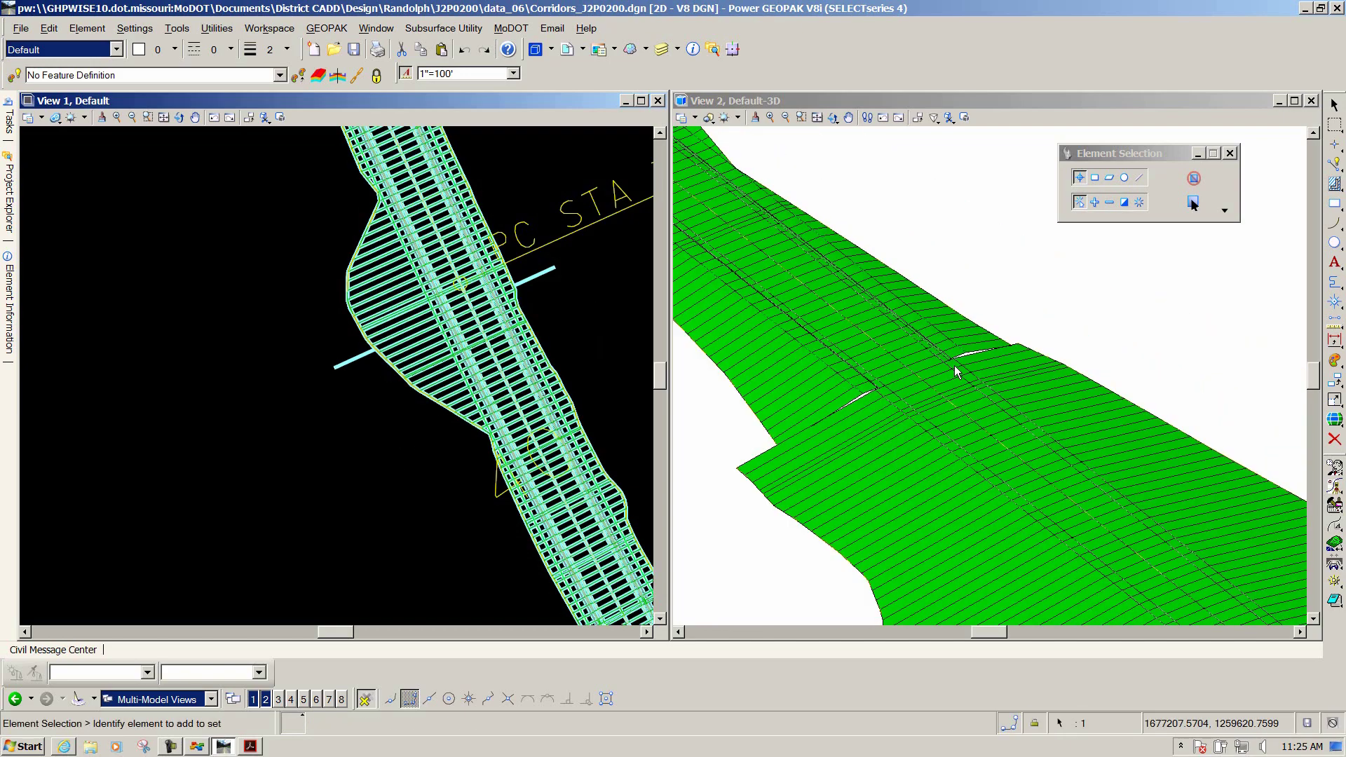
scroll(953, 365, "down", 2)
scroll(1020, 450, "up", 4)
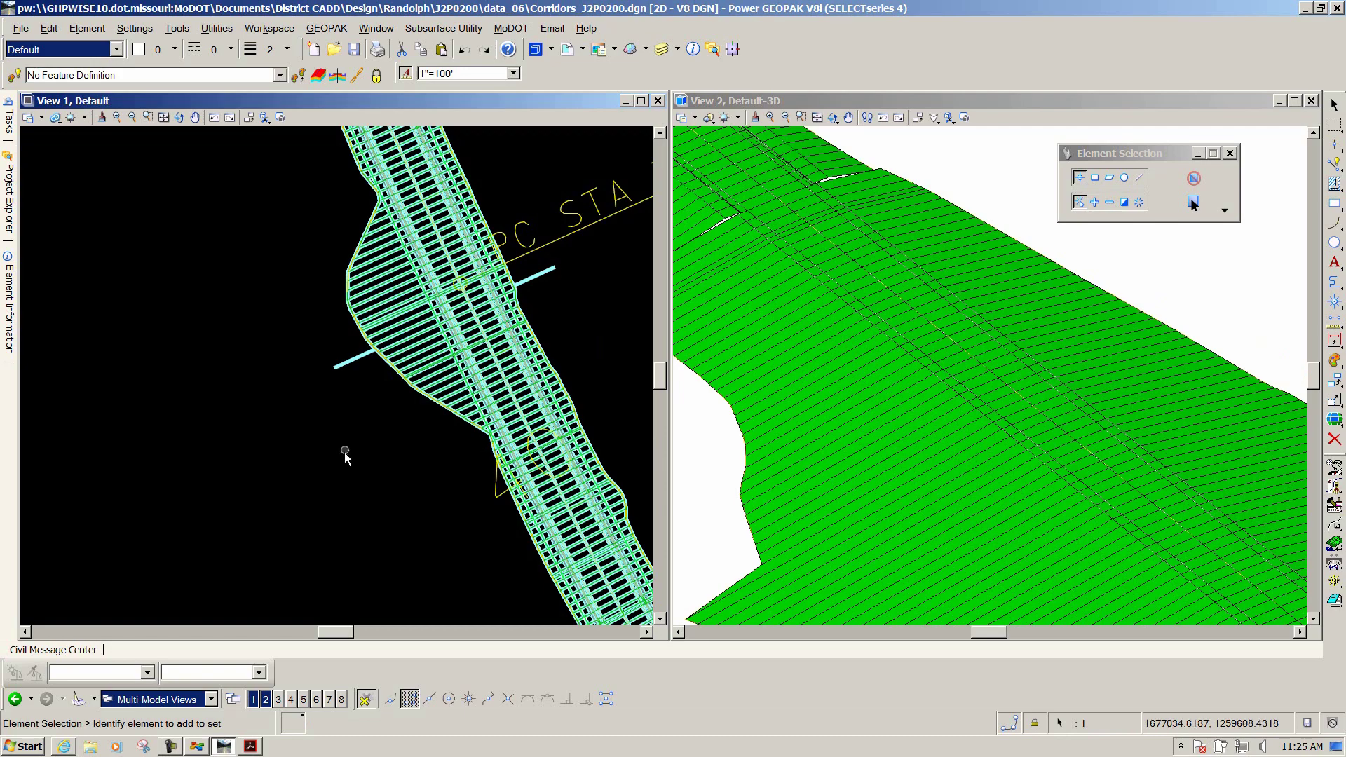
Set the Road1 corridor's Design Stage to 7 - Final Linear Features
left_click(350, 366)
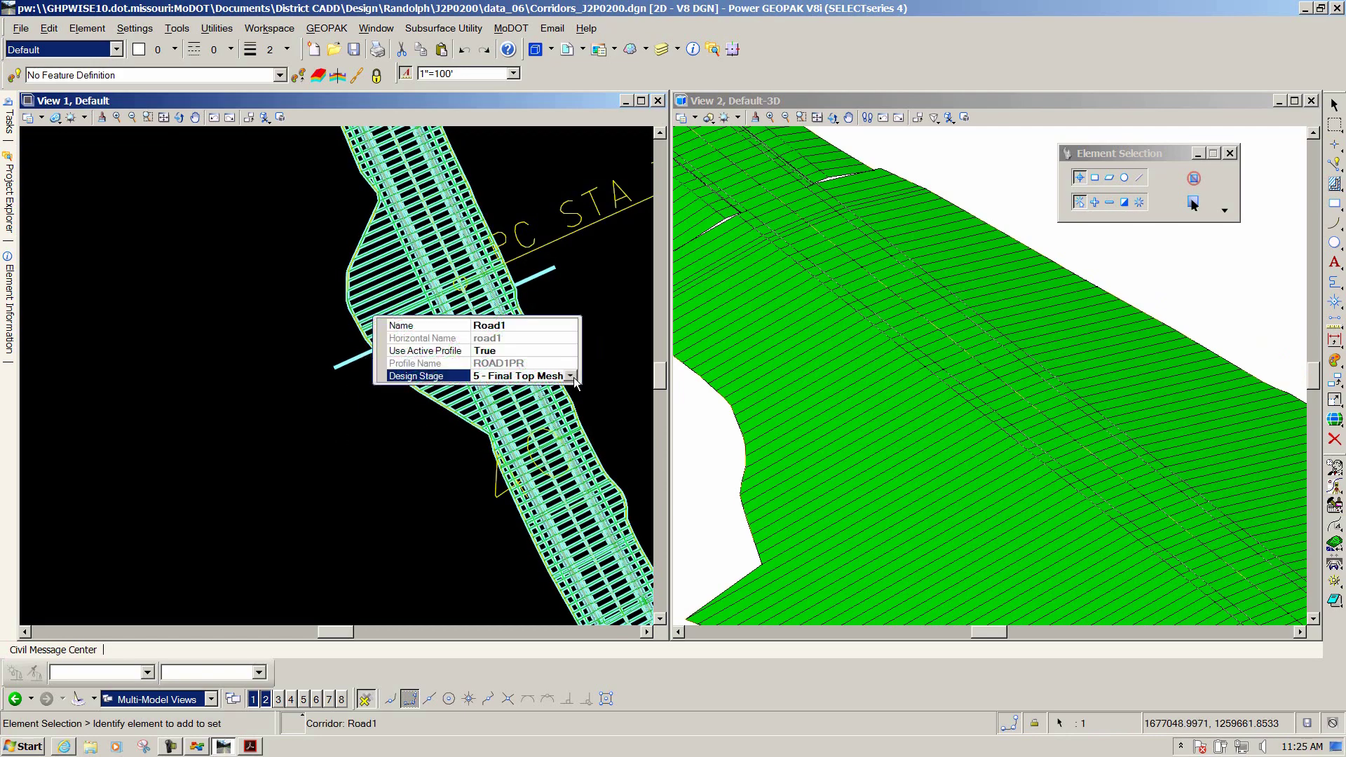
left_click(570, 376)
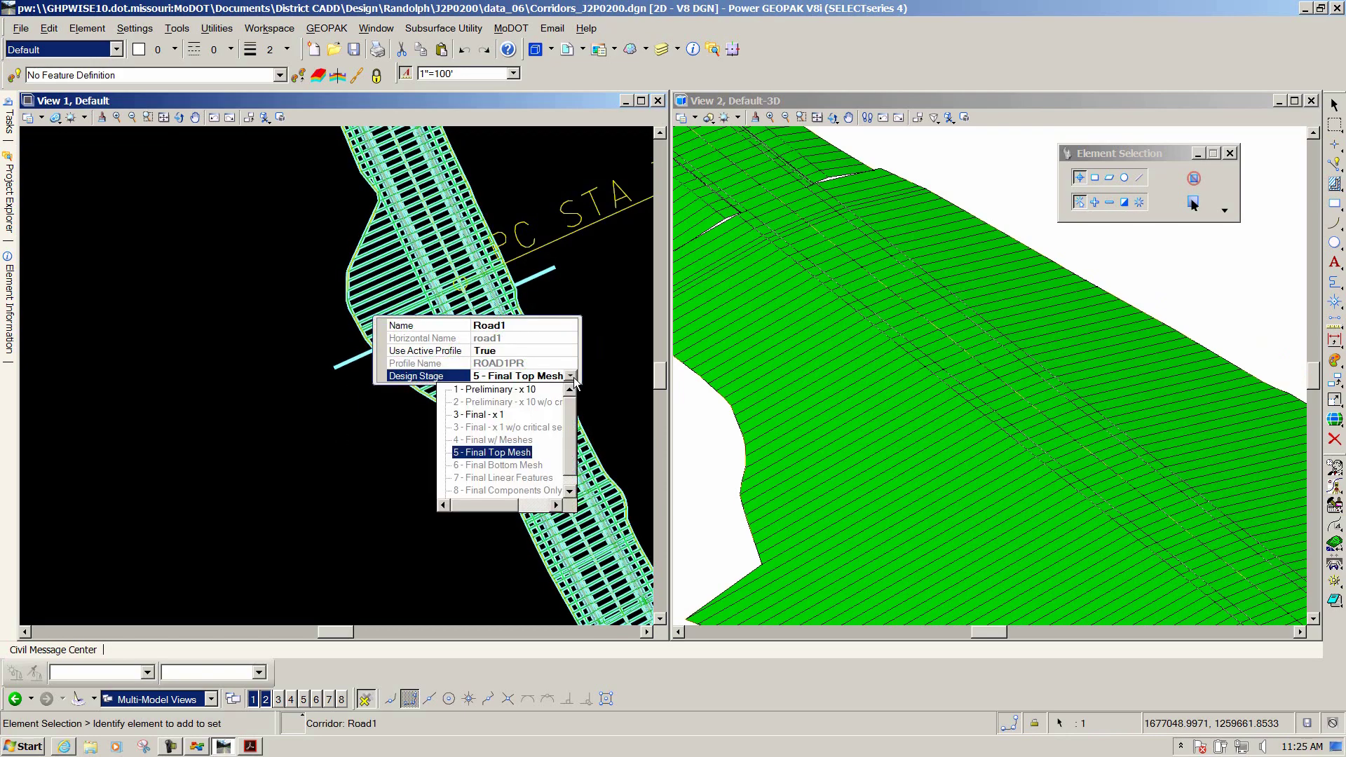
left_click(515, 479)
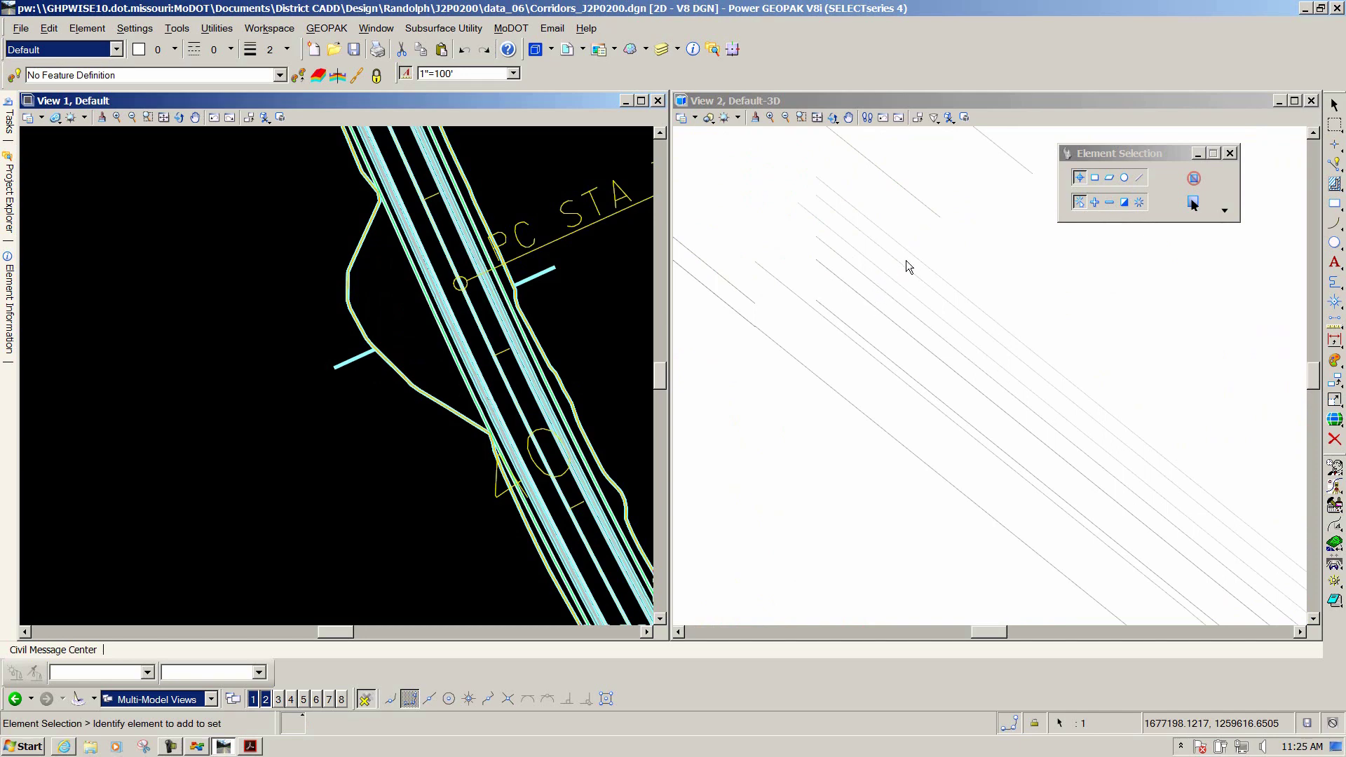
Set the Road1 corridor's Design Stage to 8 - Final Components Only and inspect the components in 3D
left_click(348, 363)
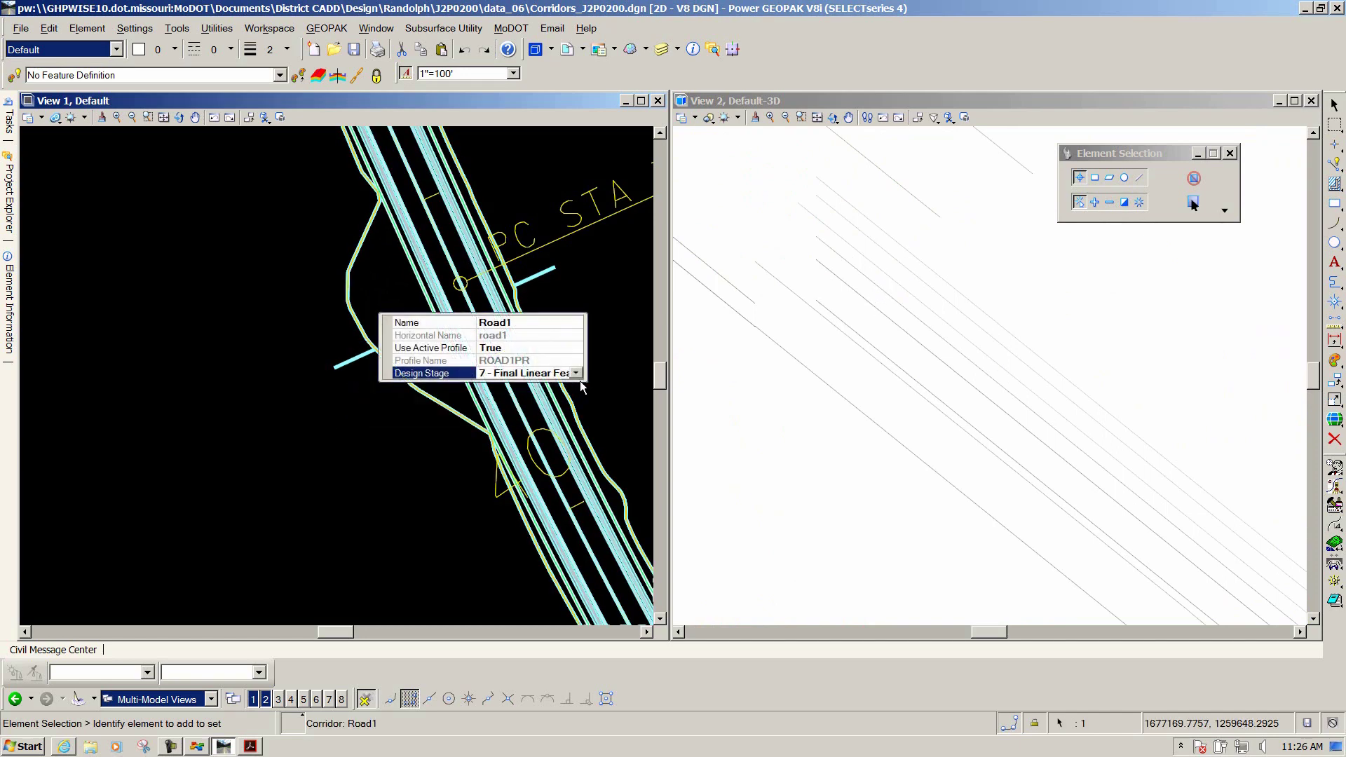
left_click(576, 373)
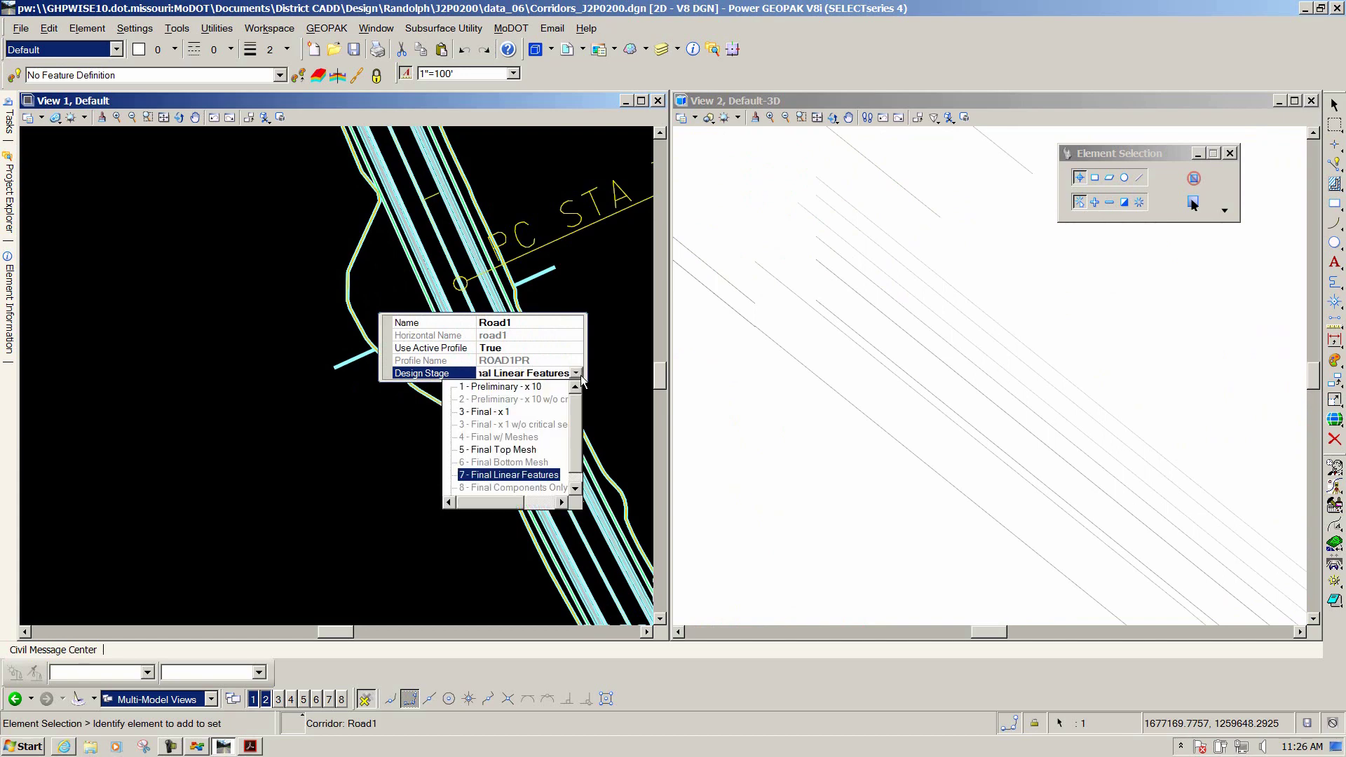
left_click(525, 490)
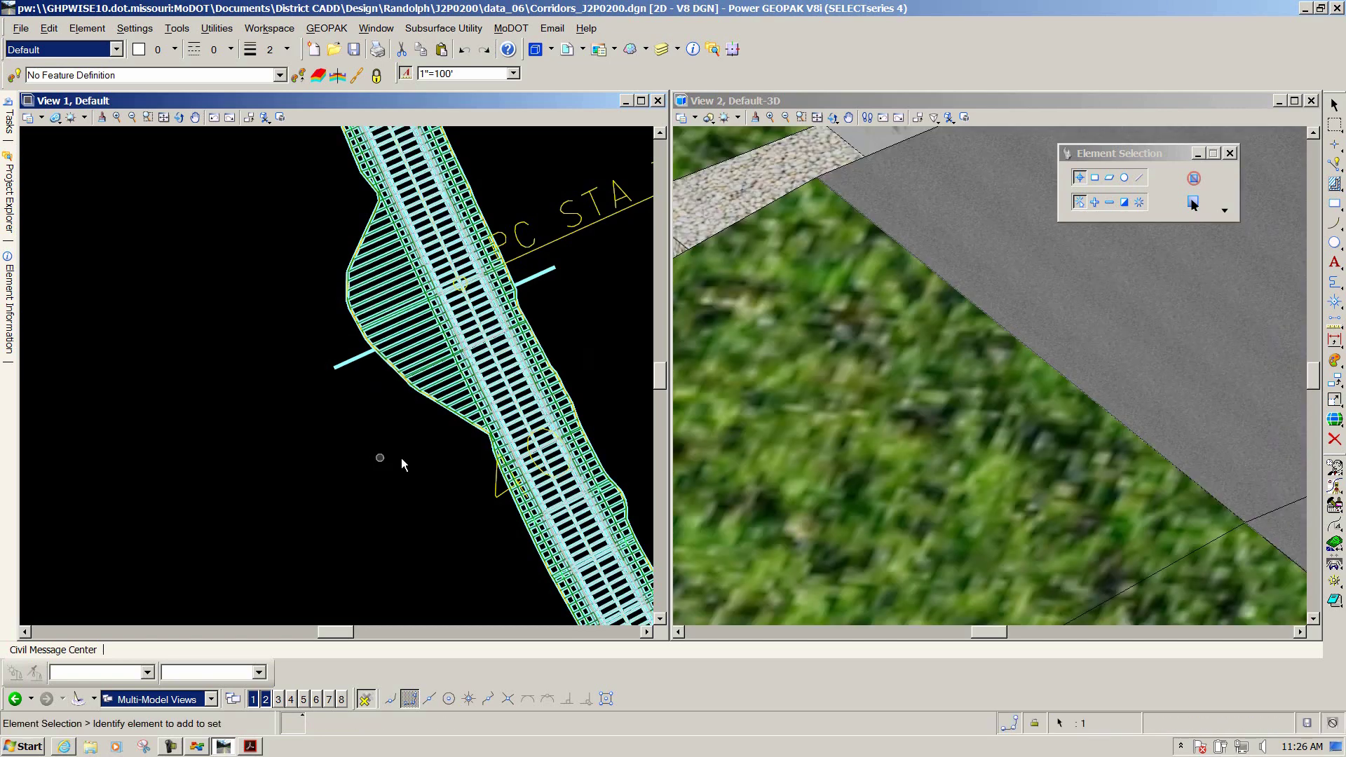
scroll(836, 419, "up", 2)
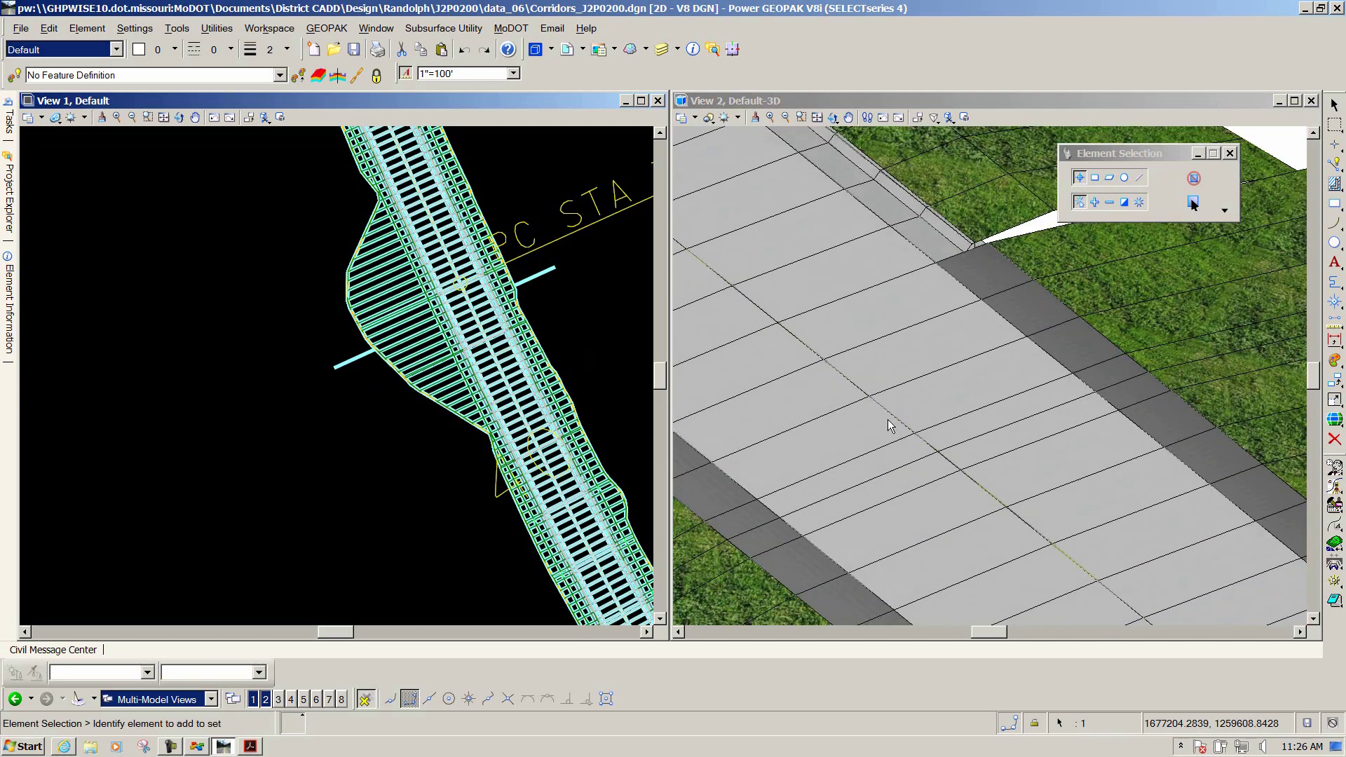
scroll(887, 419, "down", 4)
scroll(946, 419, "up", 3)
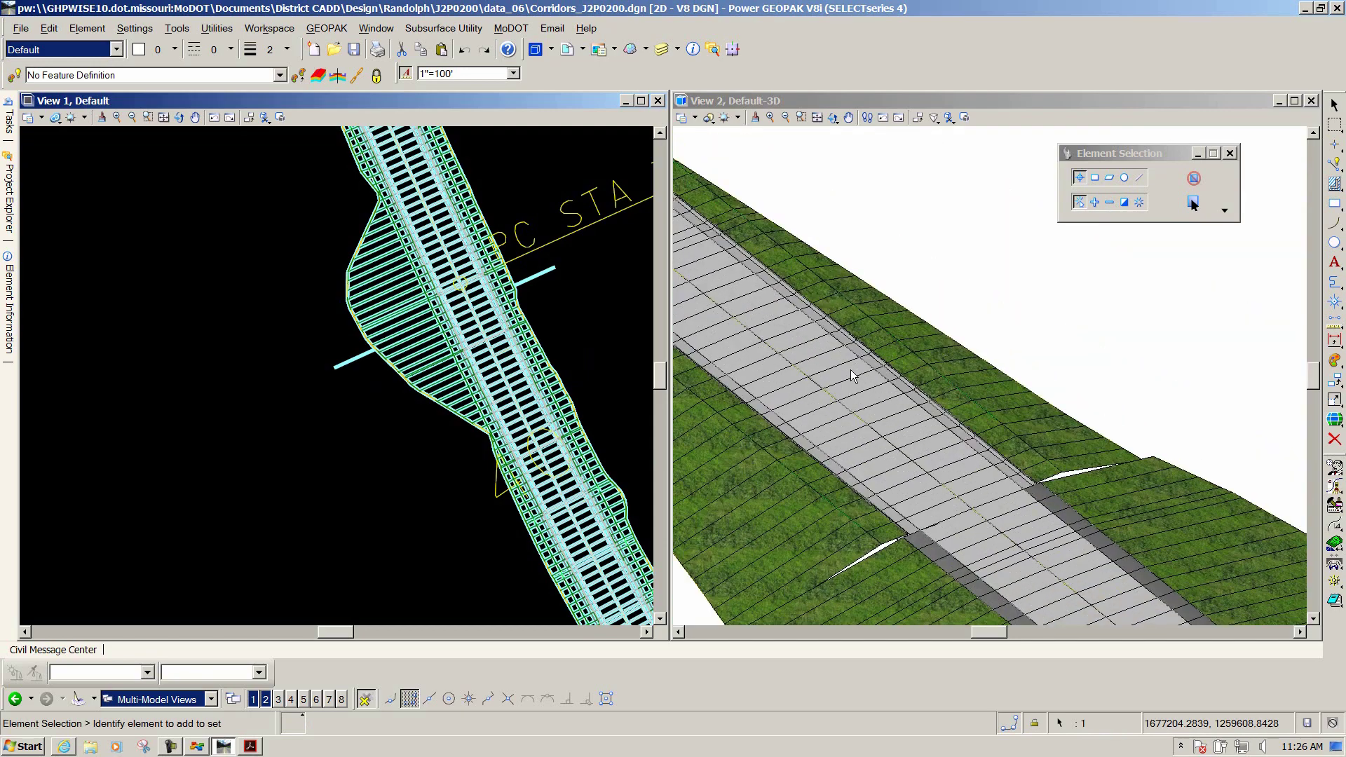
Return the Road1 corridor's Design Stage from final components to 1 - Preliminary - x 10
left_click(354, 367)
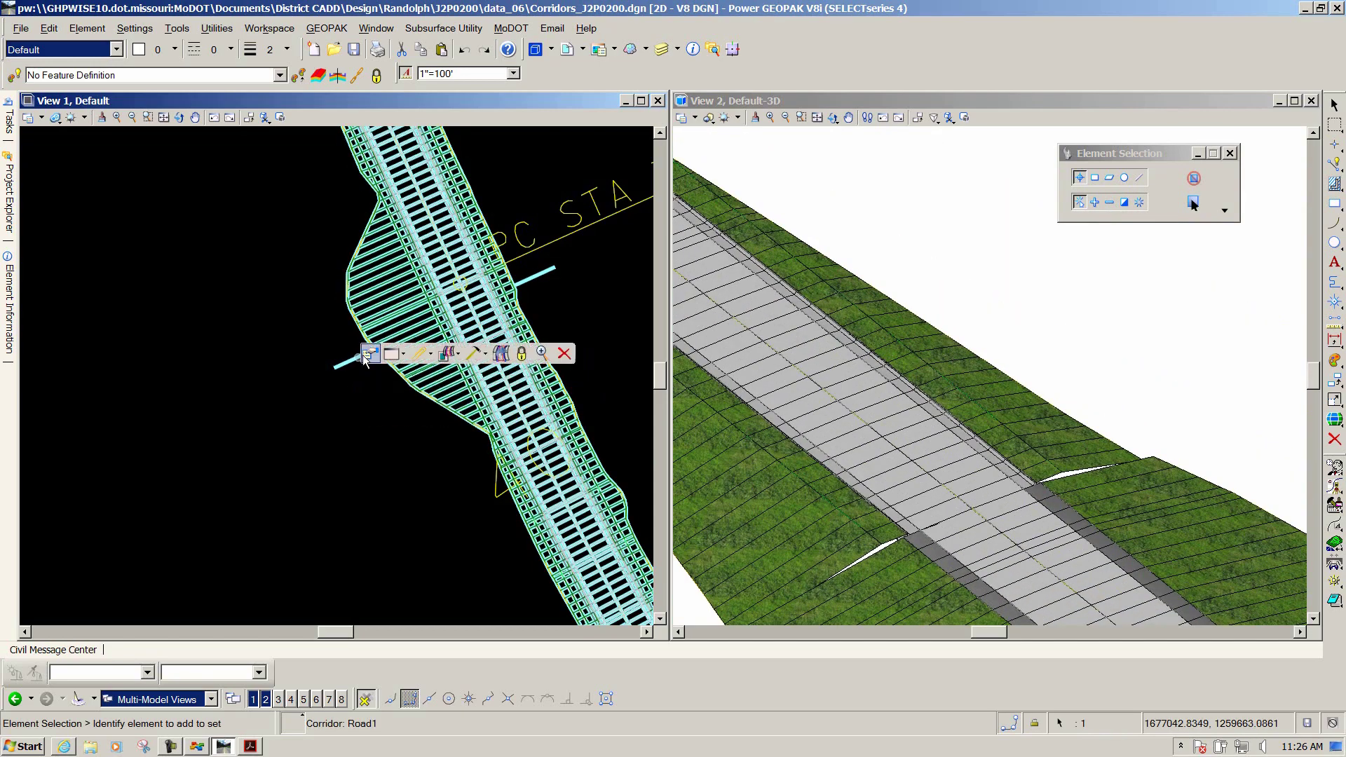
left_click(570, 369)
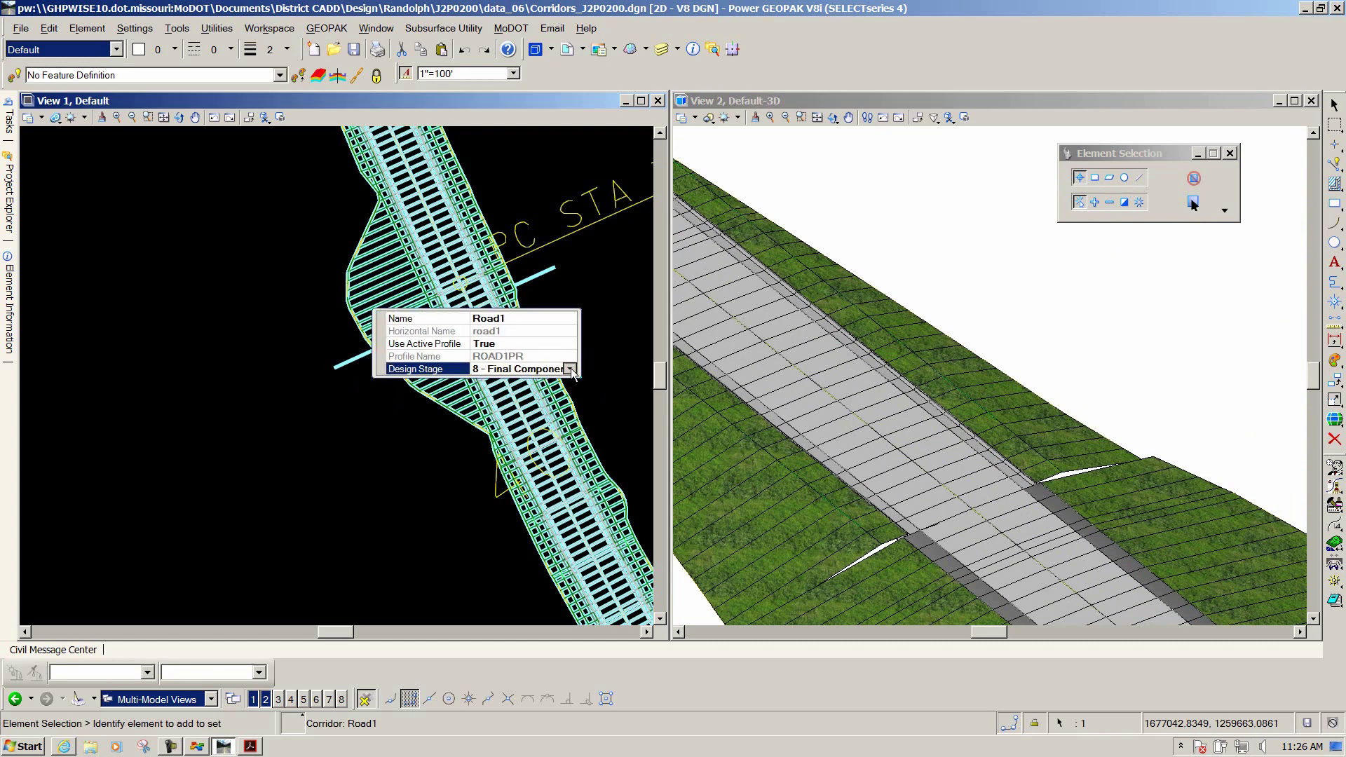
left_click(570, 368)
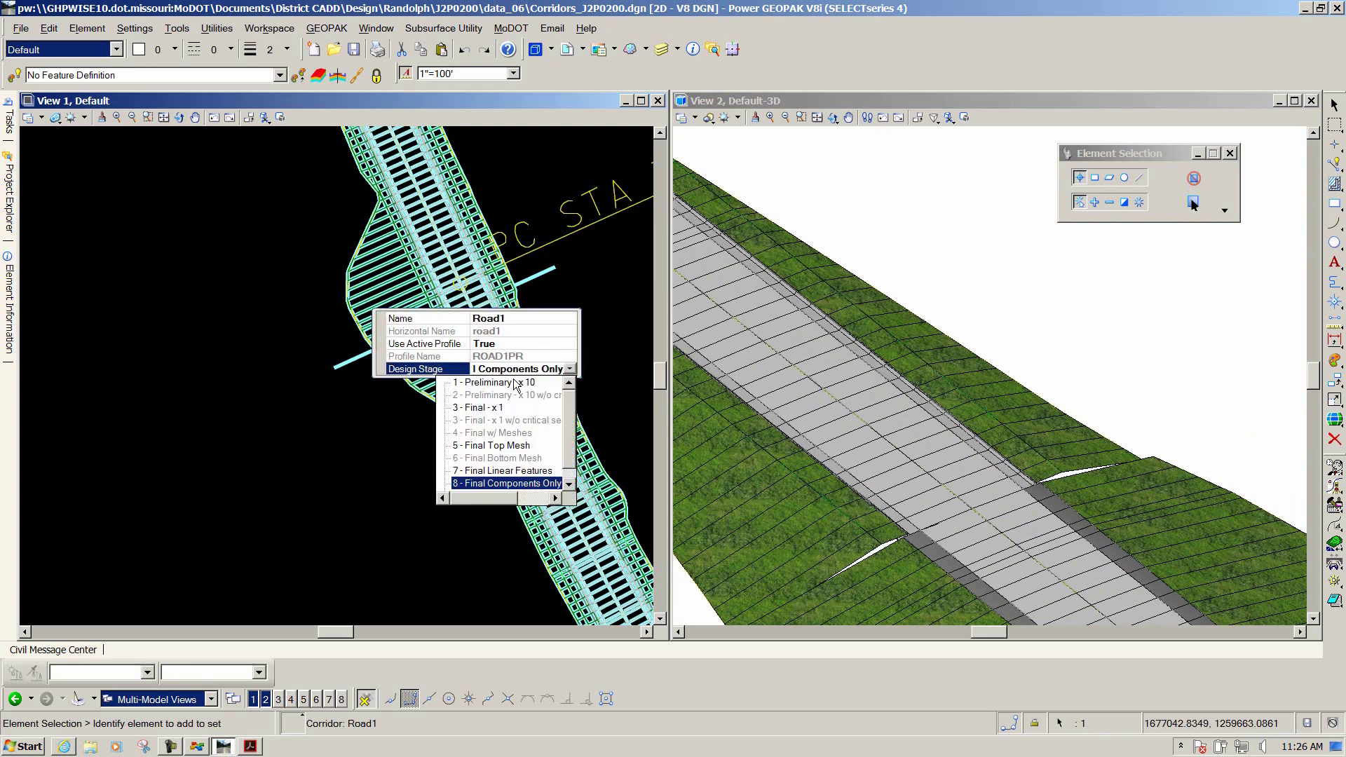
left_click(416, 398)
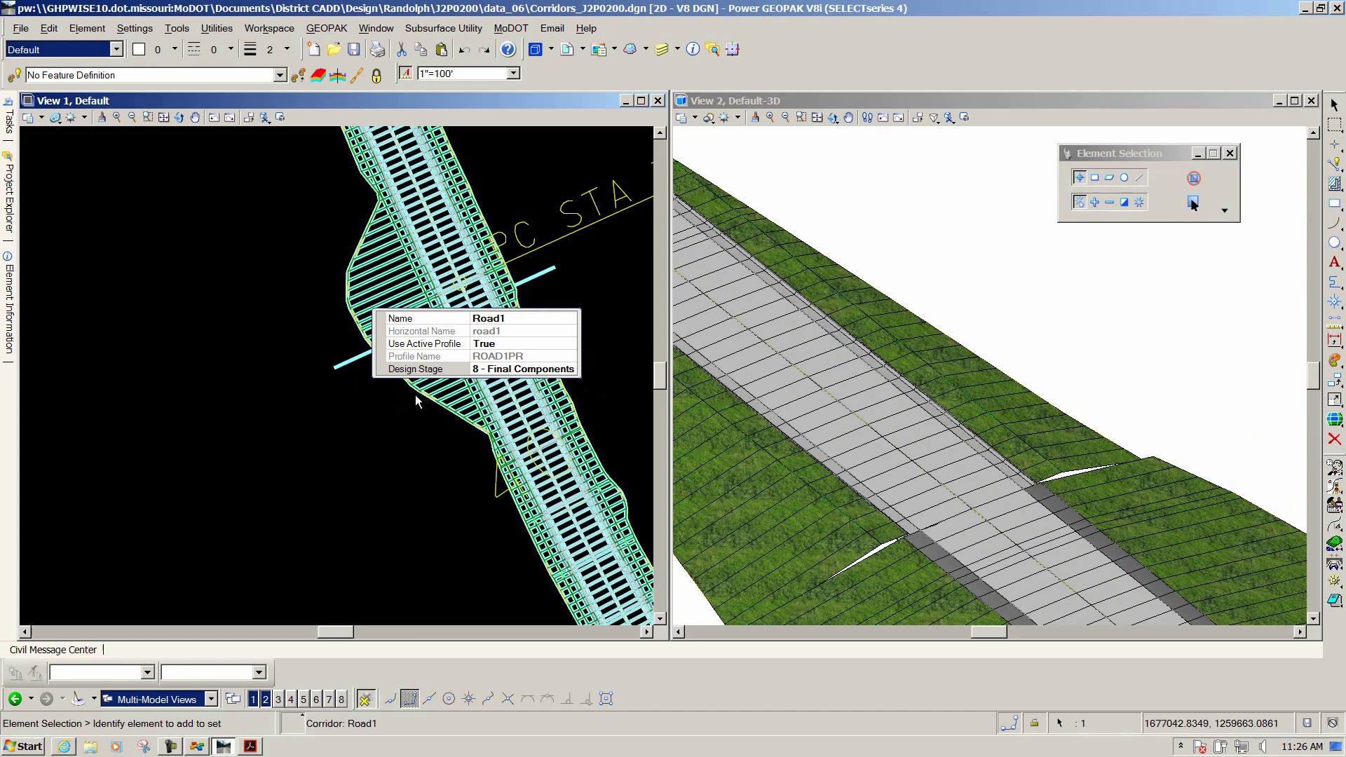
left_click(269, 396)
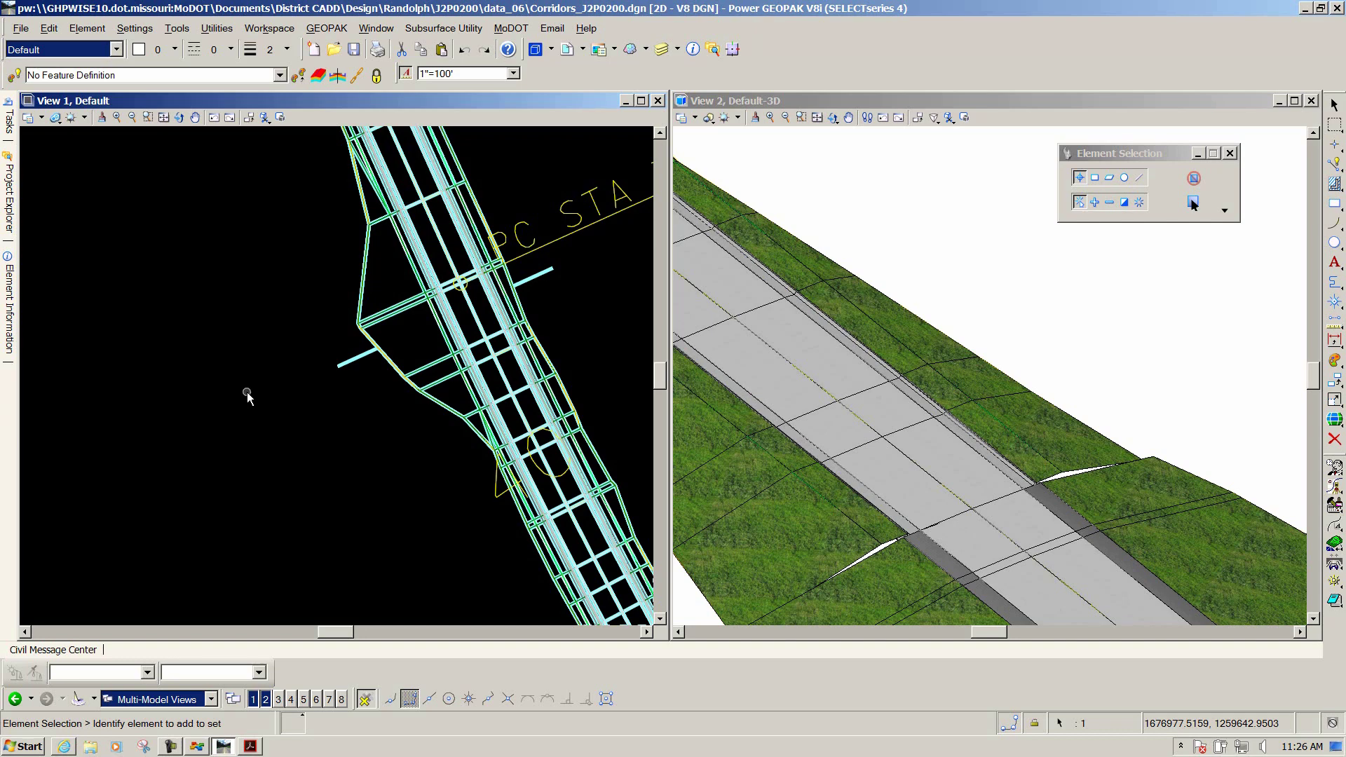
Open the Road1 corridor's cross section model in View 8
left_click(336, 389)
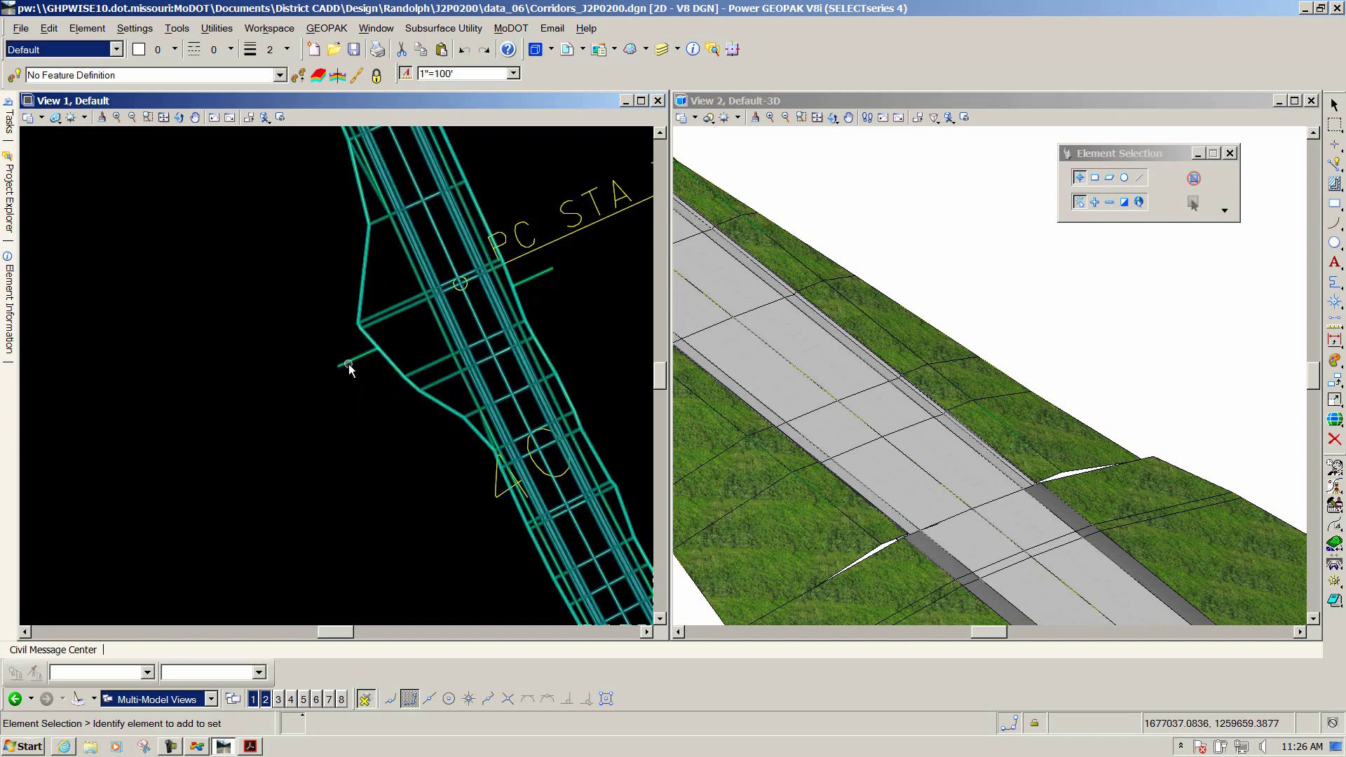
left_click(347, 365)
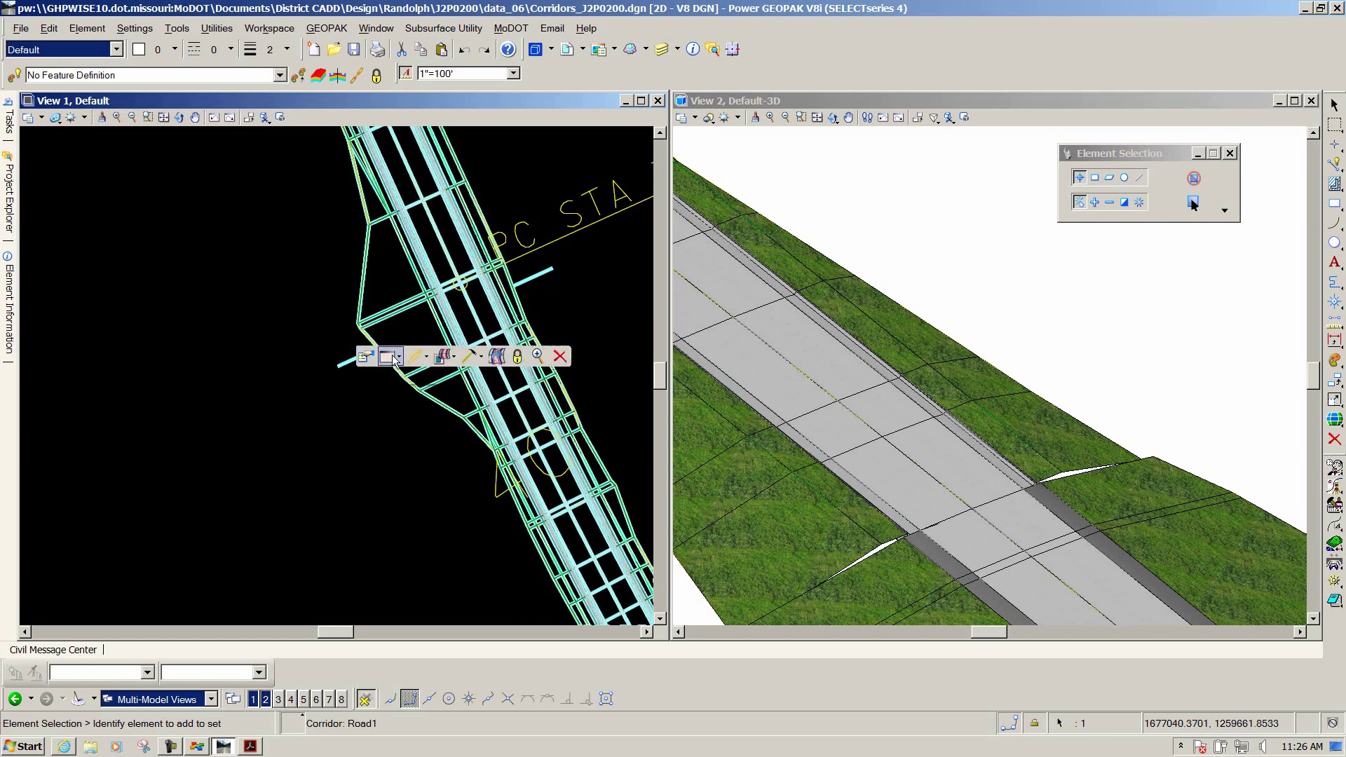
left_click(399, 357)
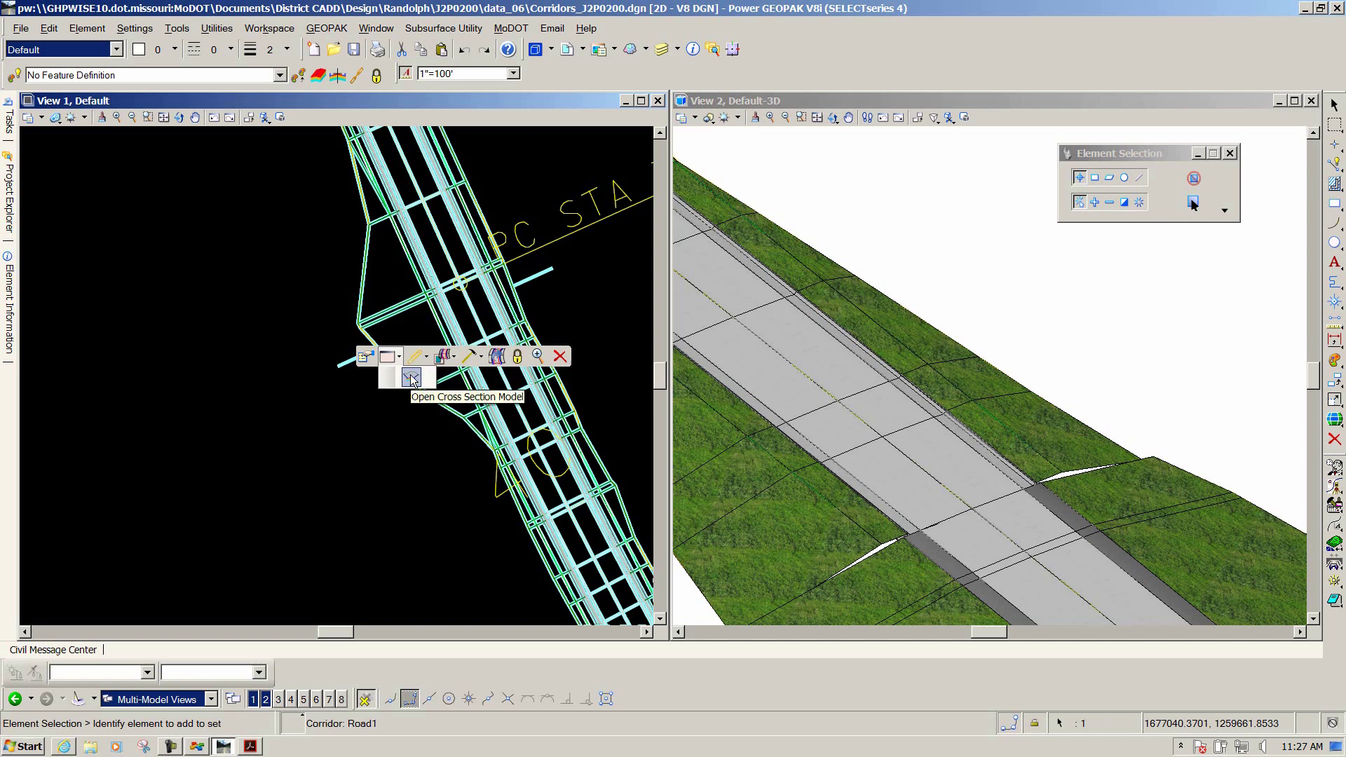
left_click(411, 380)
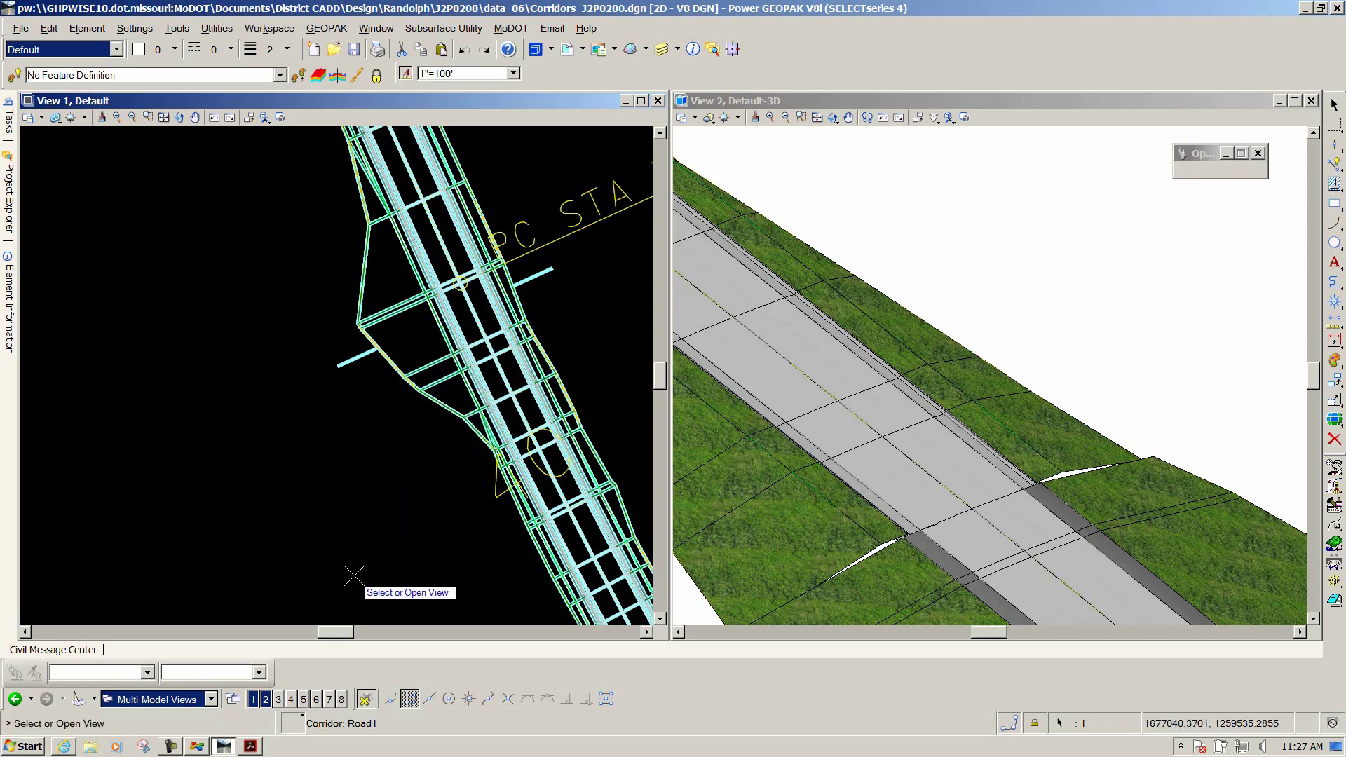
left_click(340, 699)
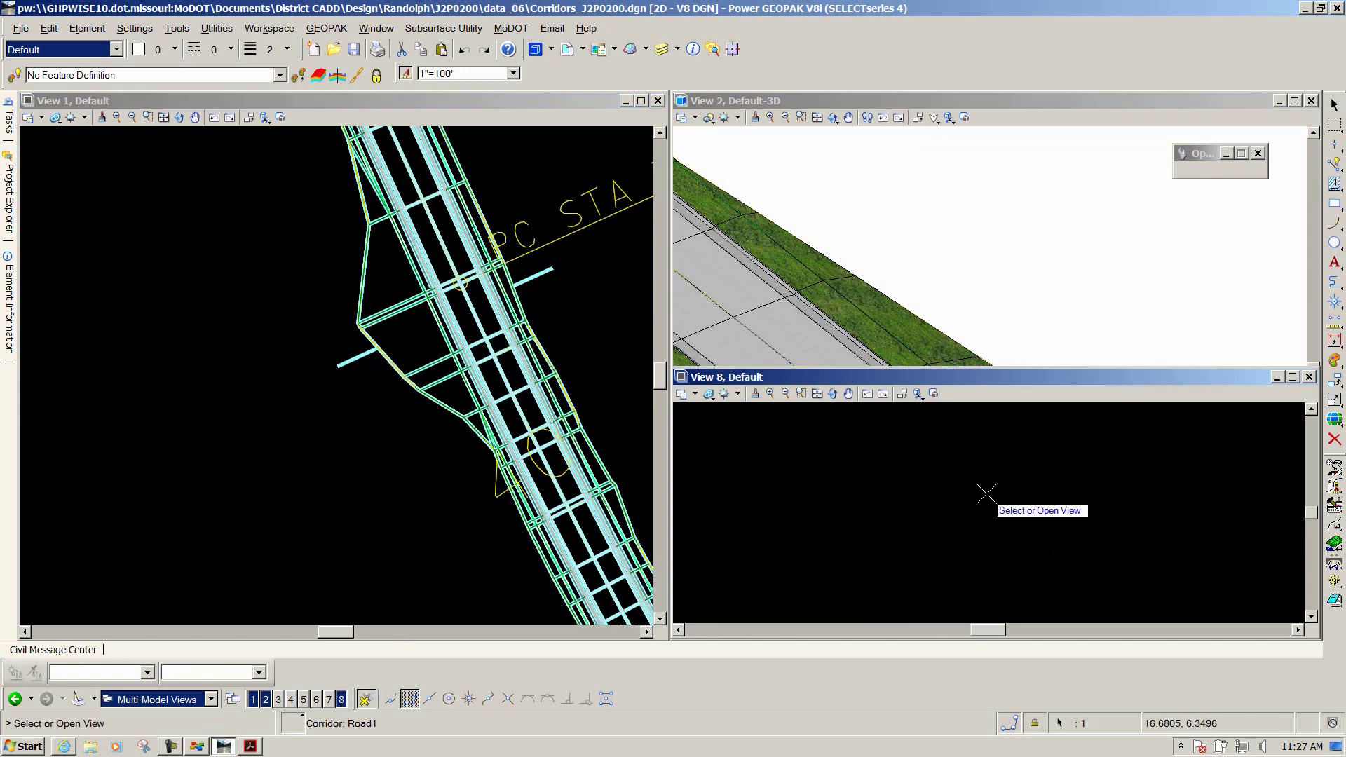
left_click(926, 471)
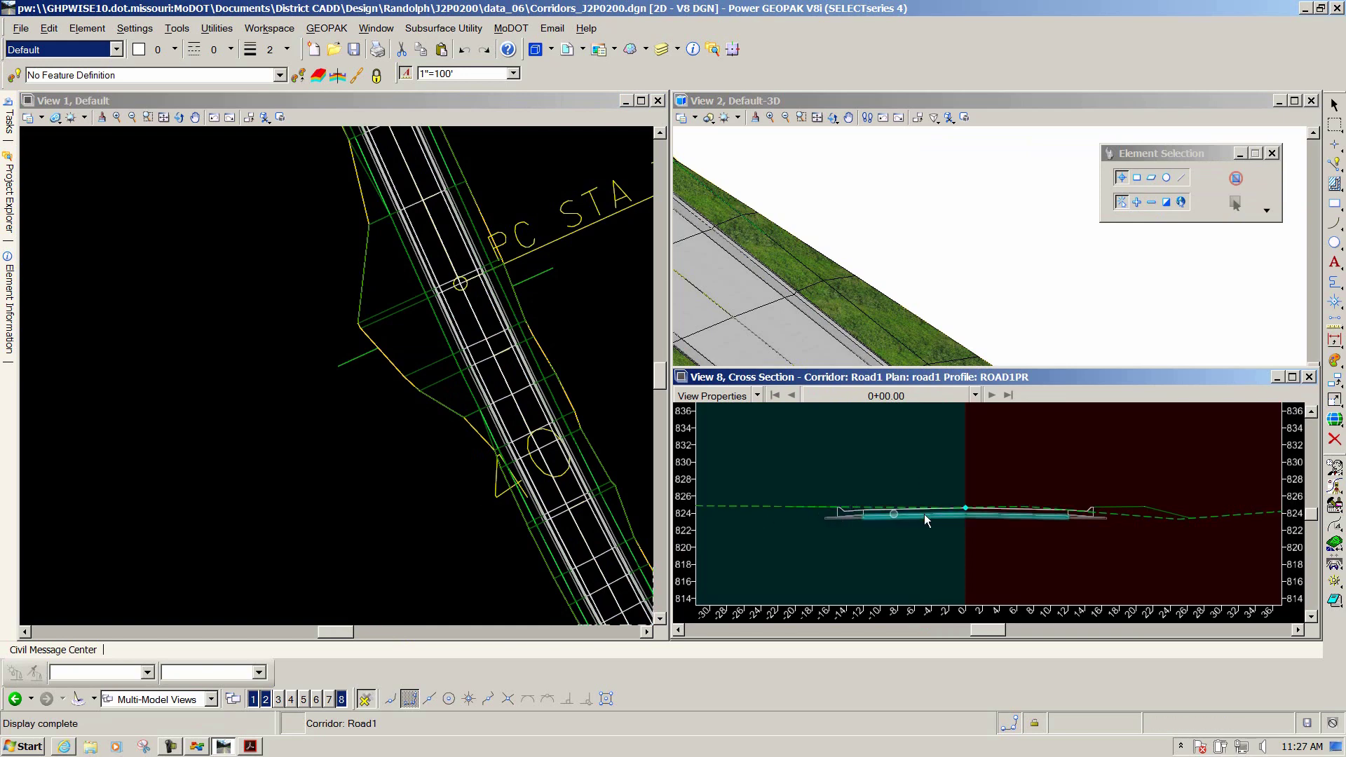
Step forward through the Road1 cross sections to station 8+00.00
left_click(991, 395)
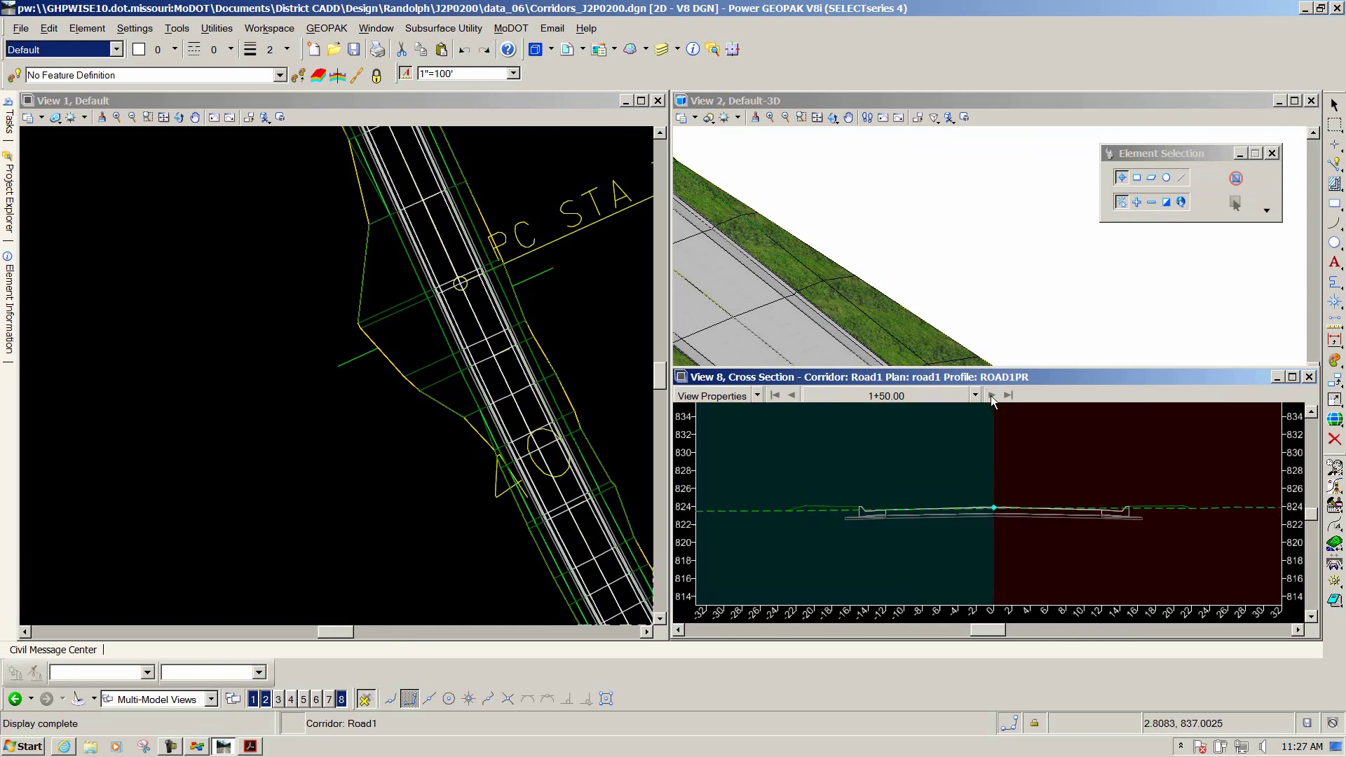
left_click(991, 396)
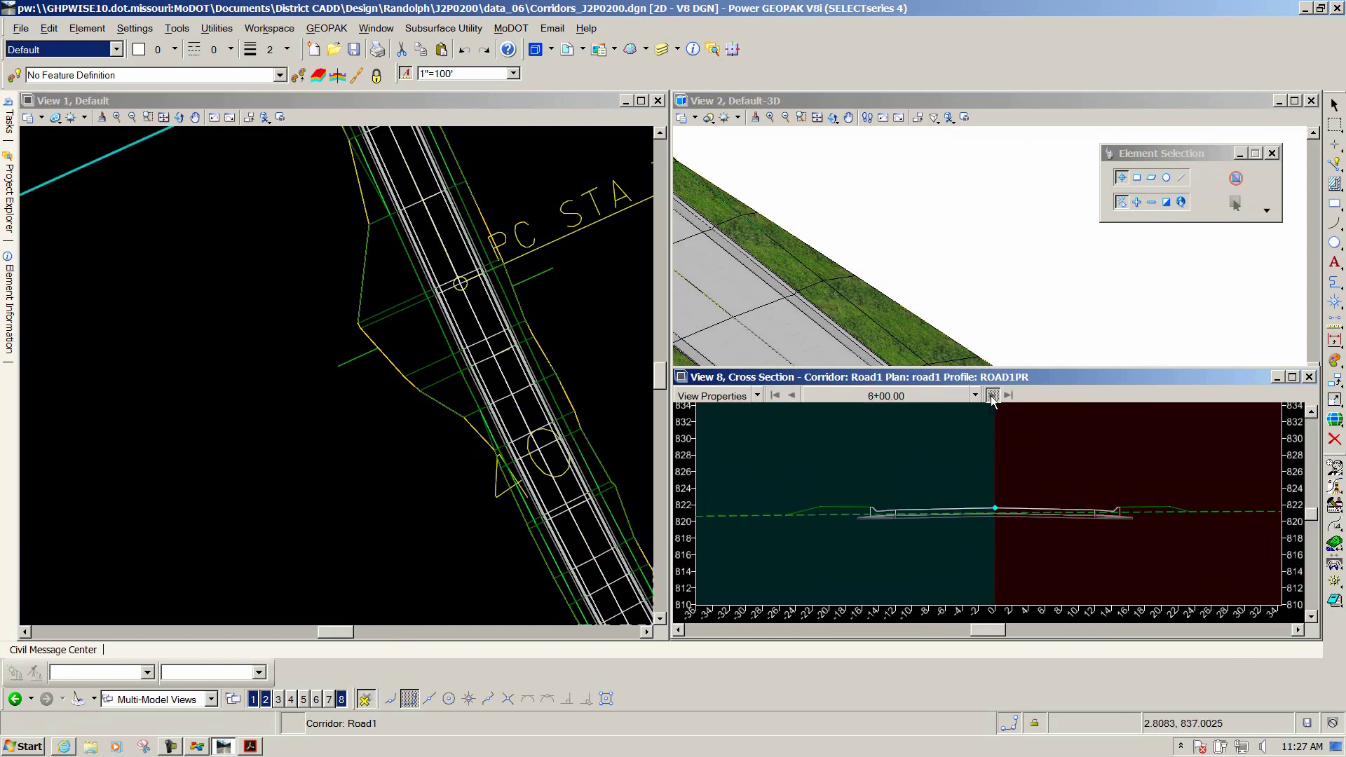
left_click(991, 395)
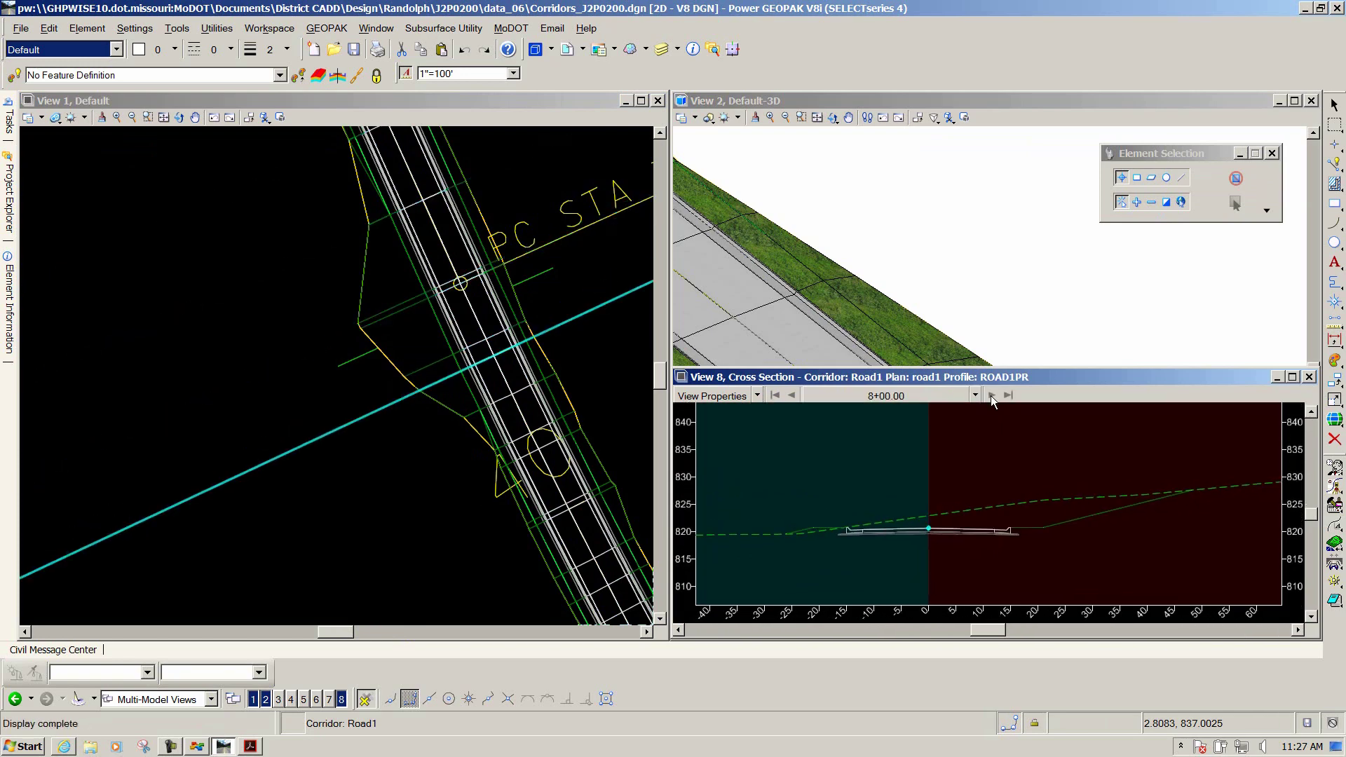
Jump the Road1 cross section view to station 25+25
left_click(975, 394)
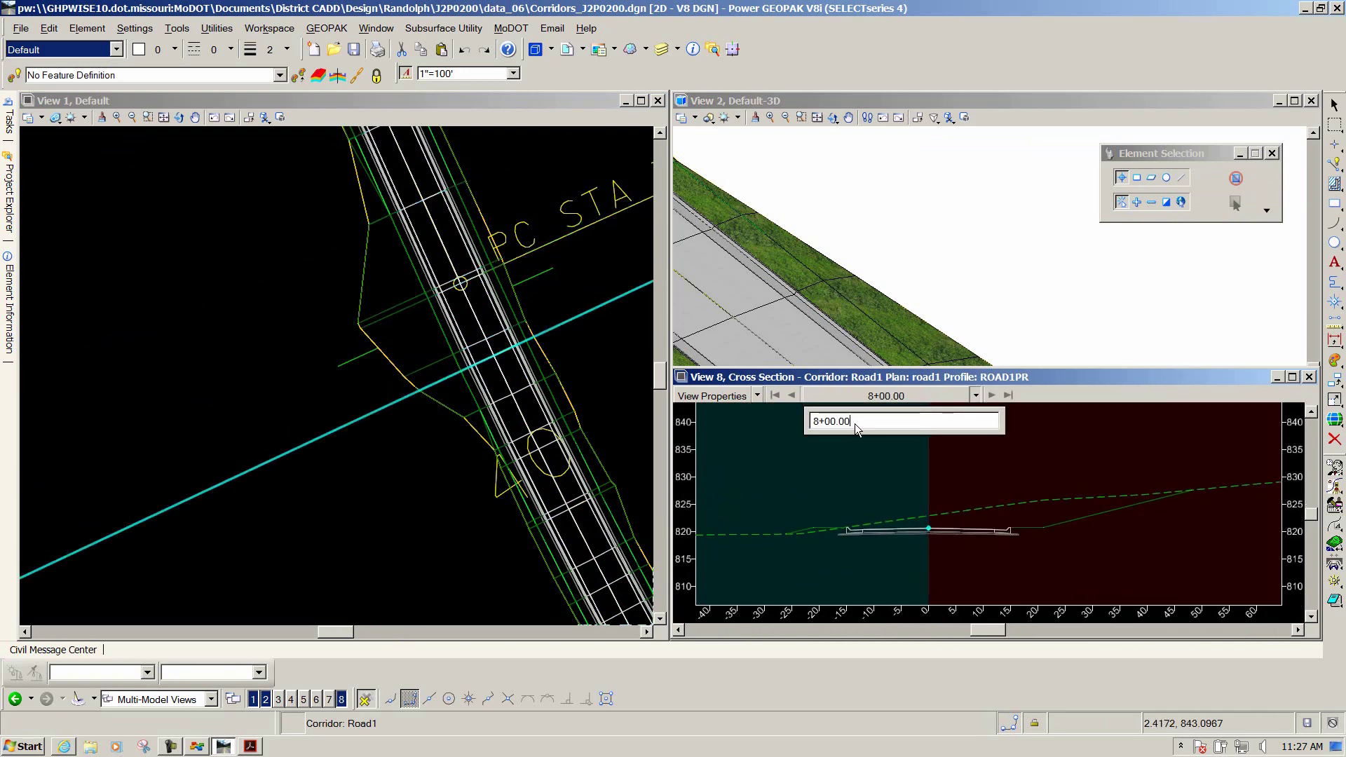
left_click_drag(848, 419, 800, 420)
left_click(799, 419)
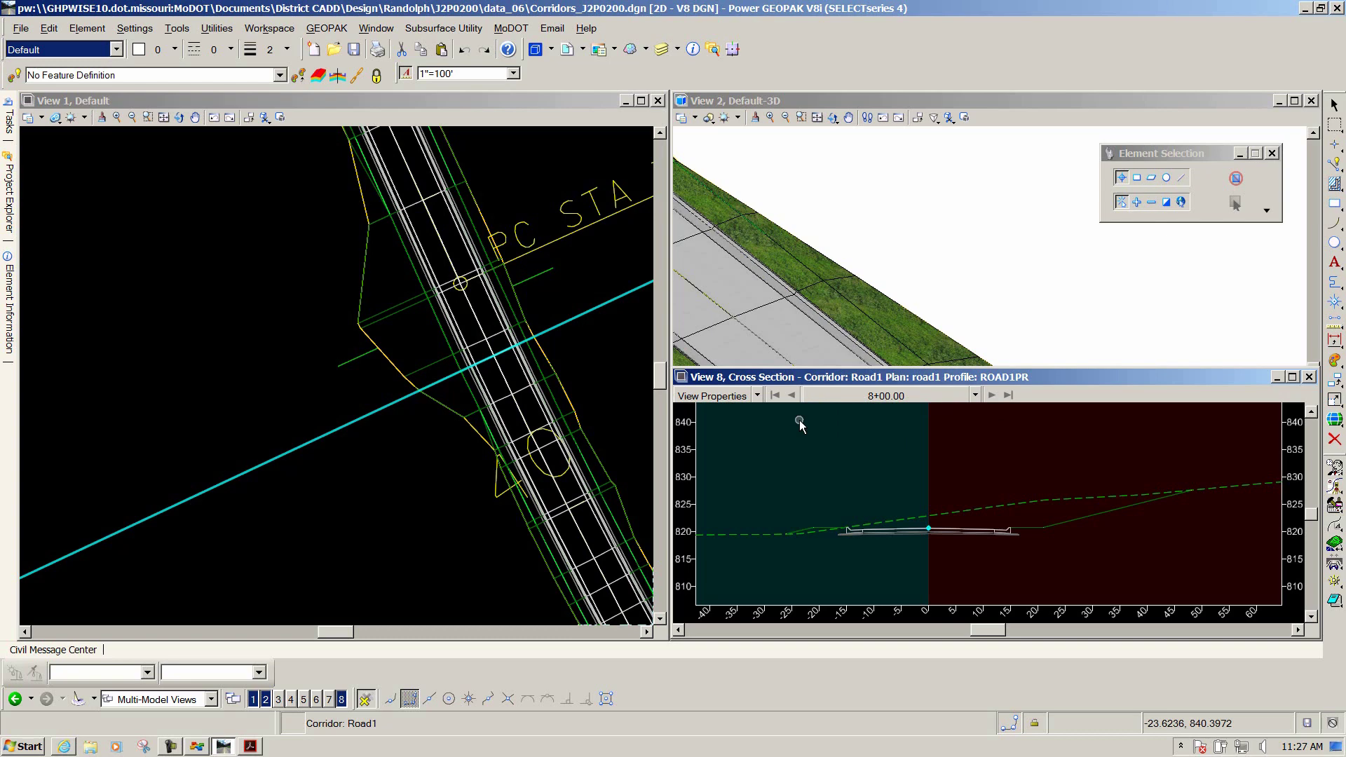
left_click(975, 395)
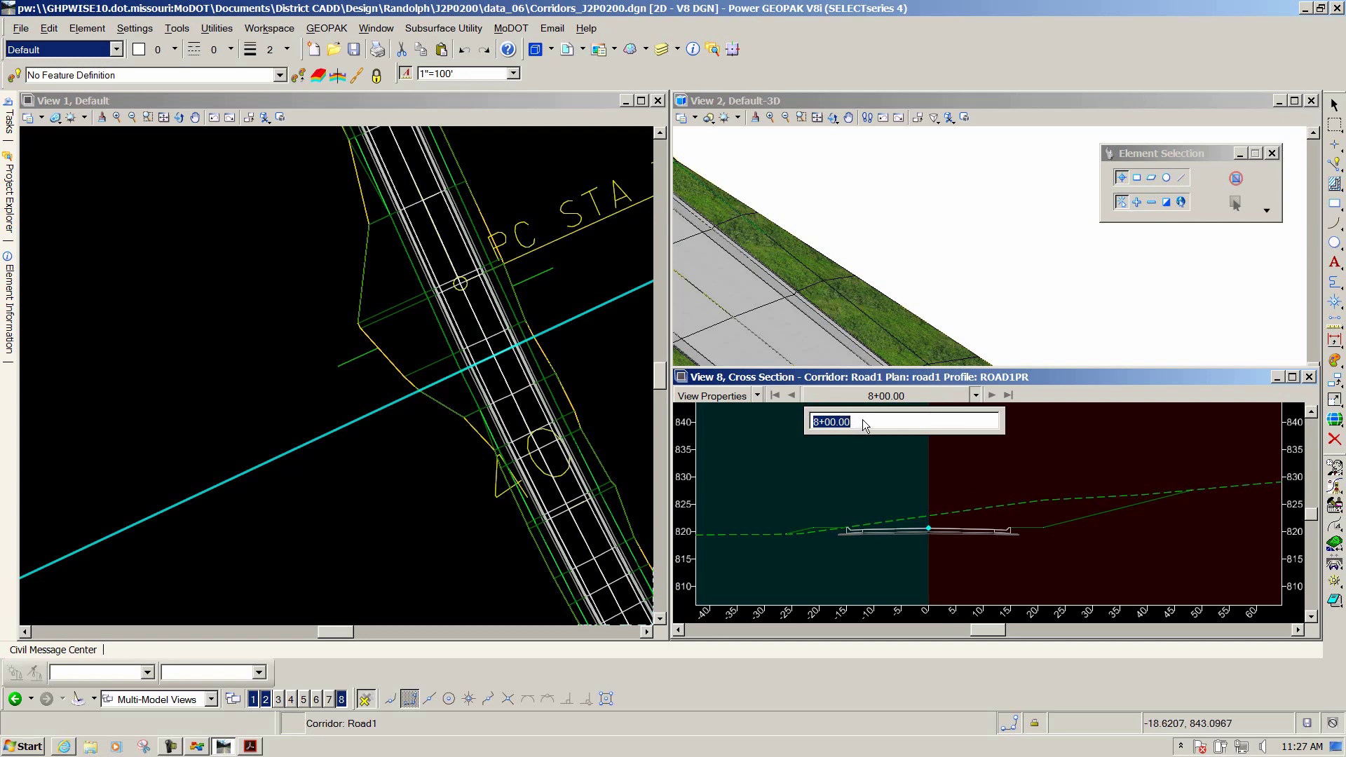
type("2")
type("+25")
key("Return")
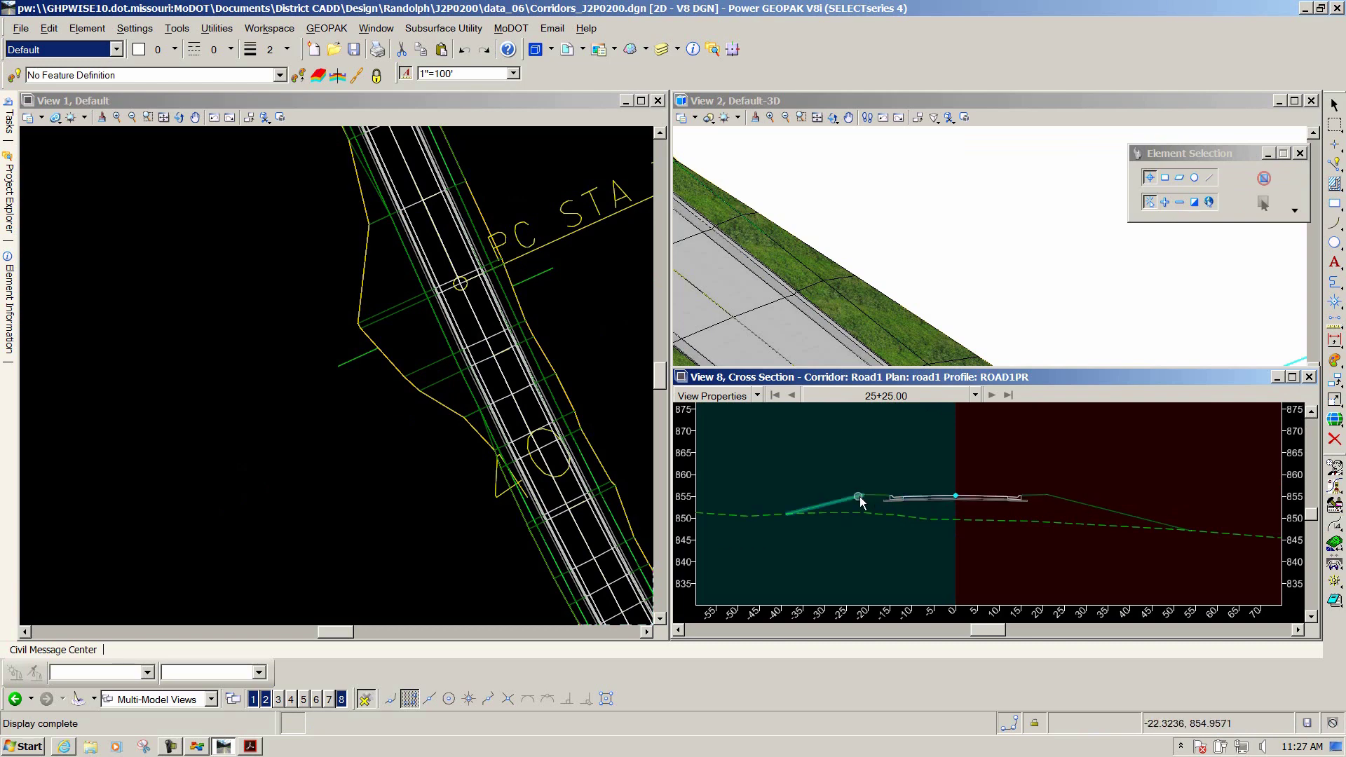
Place a temporary dimension line above the right lane, from the centerline to the pavement edge at station 25+25
scroll(925, 499, "up", 3)
scroll(912, 505, "down", 3)
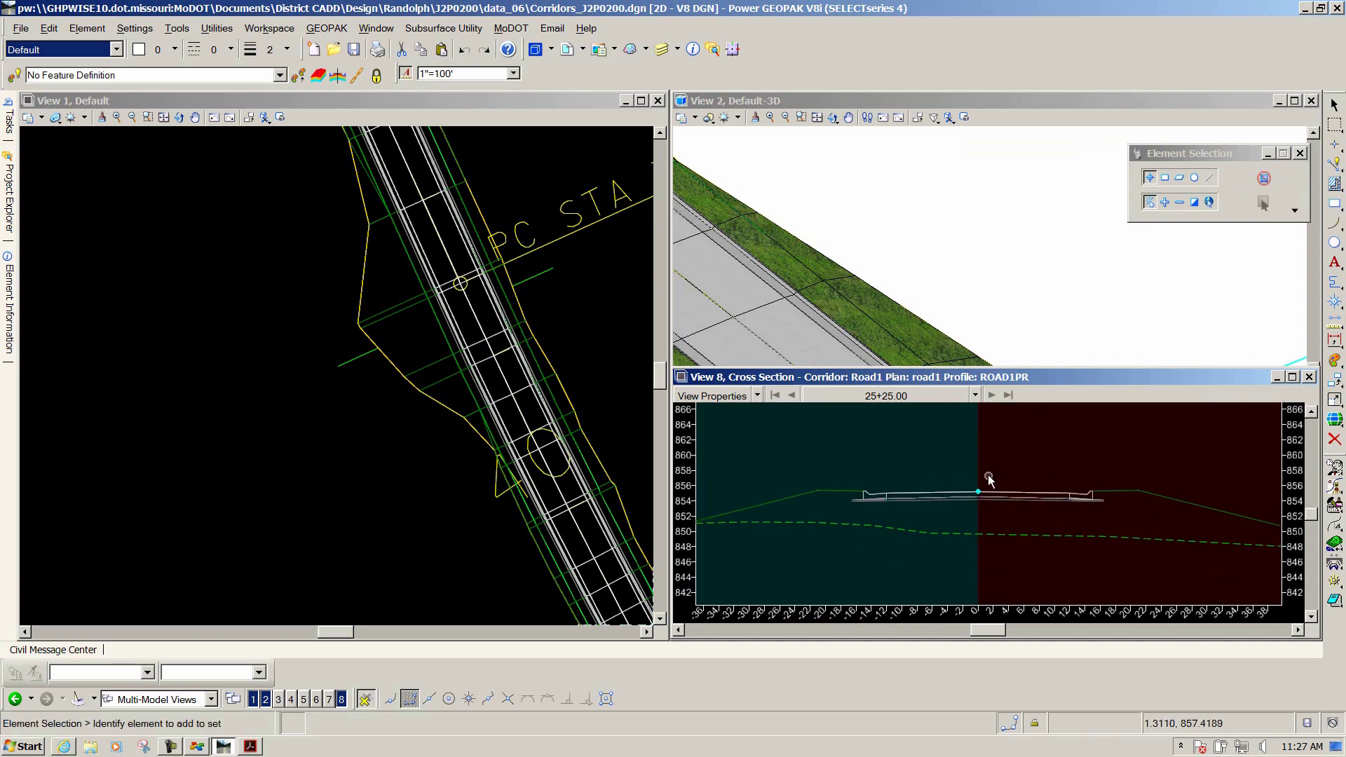
scroll(1024, 456, "up", 3)
right_click(1032, 453)
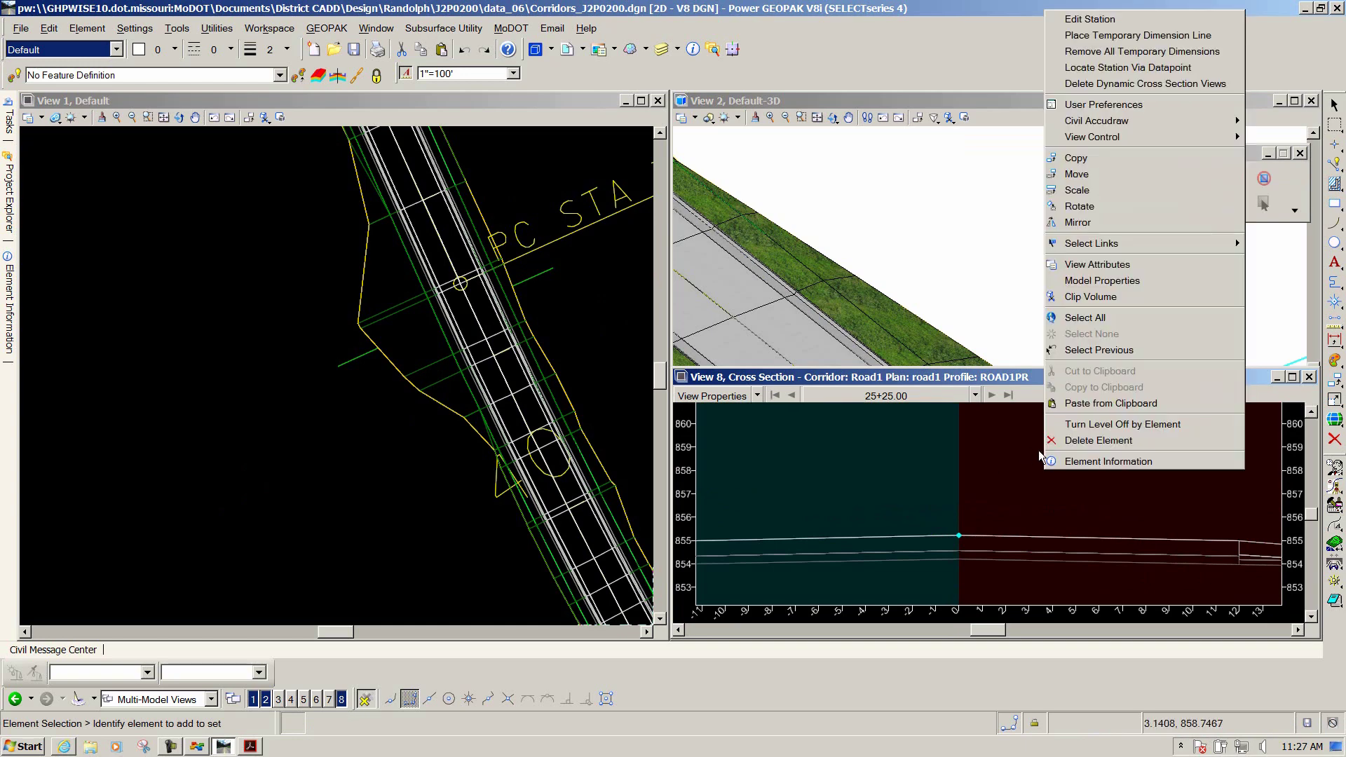
left_click(1068, 35)
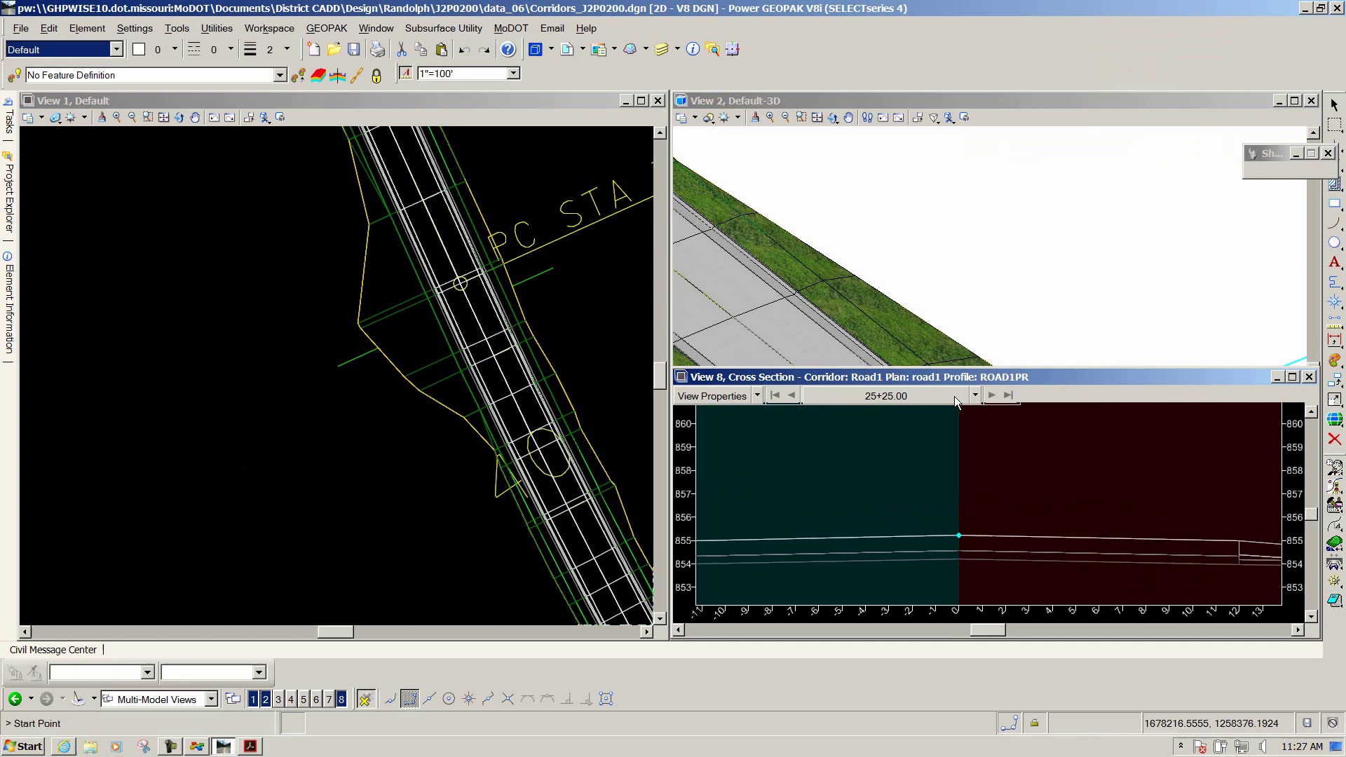
left_click(959, 471)
left_click(1240, 481)
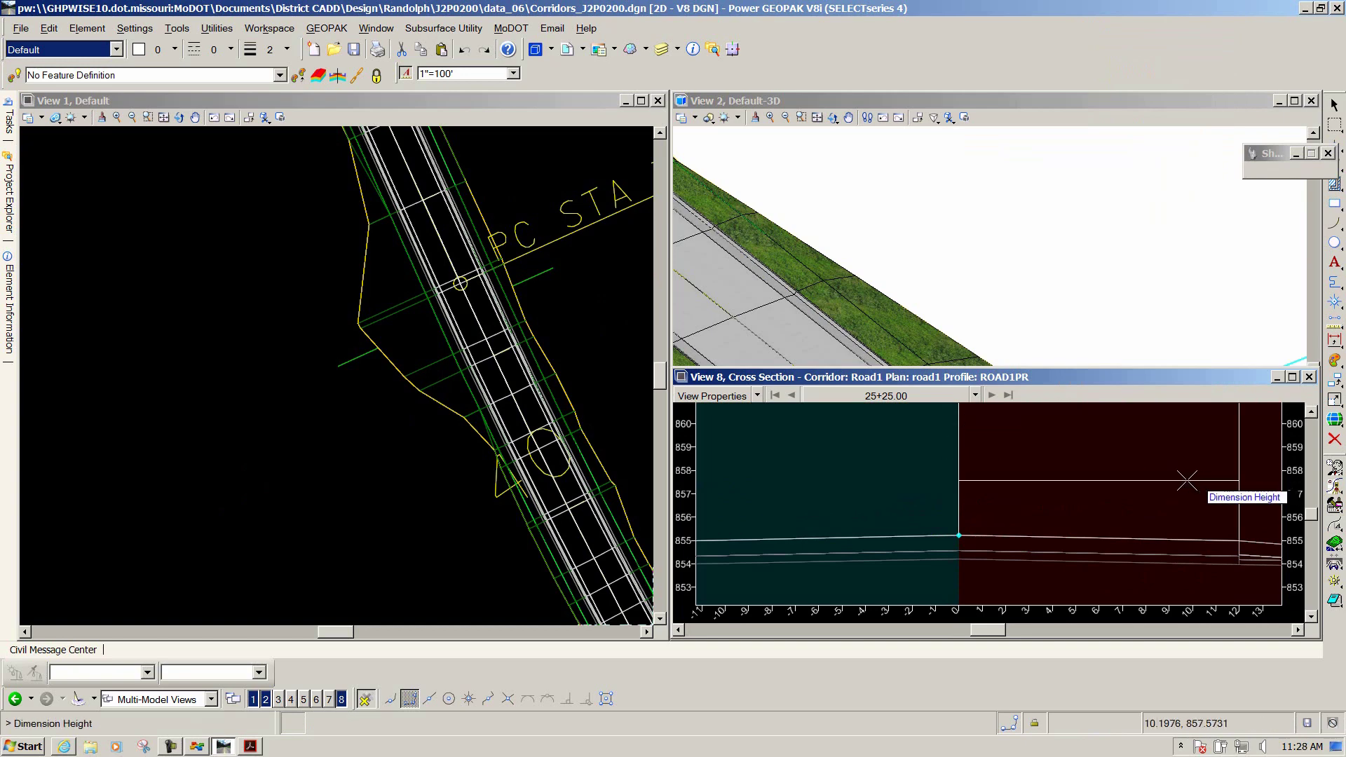
left_click(1150, 452)
scroll(1001, 485, "down", 5)
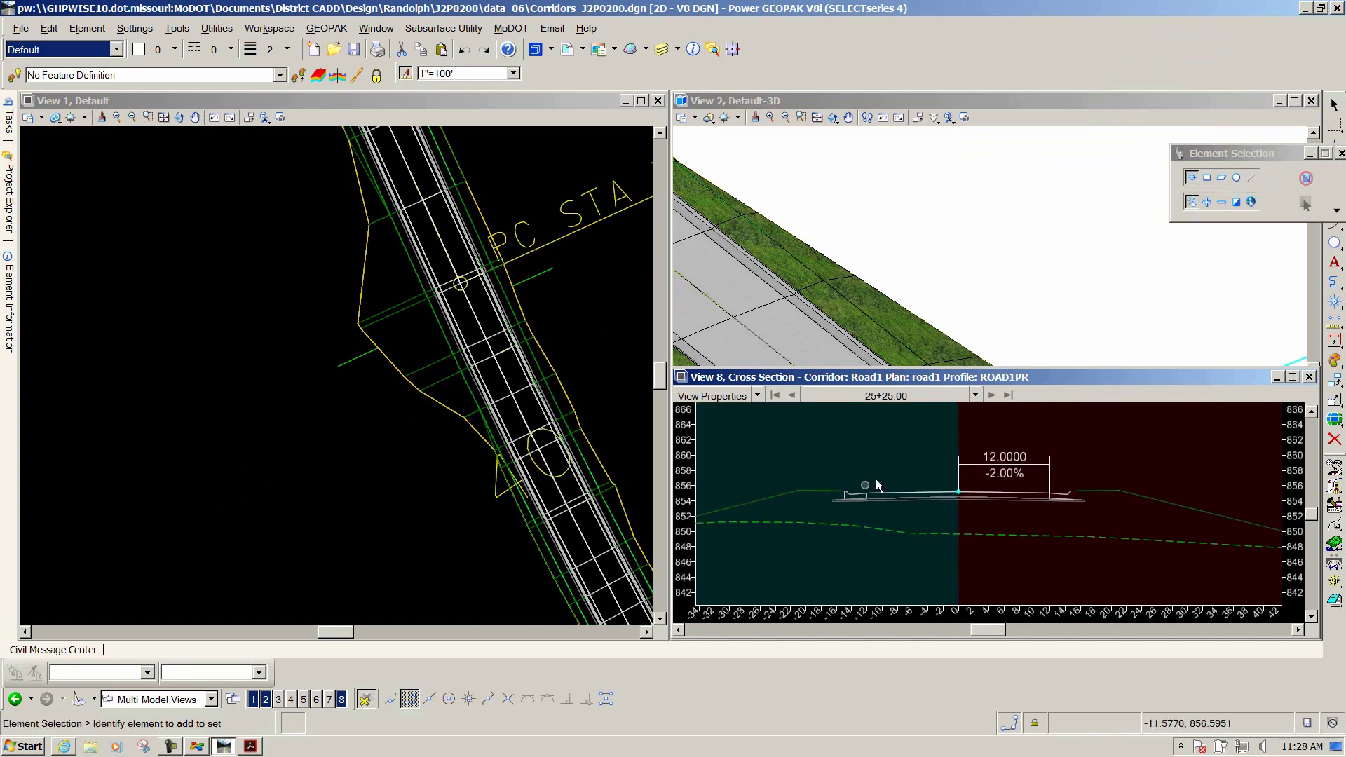
Place a temporary dimension line above the left lane, from the pavement edge to the centerline
right_click(893, 456)
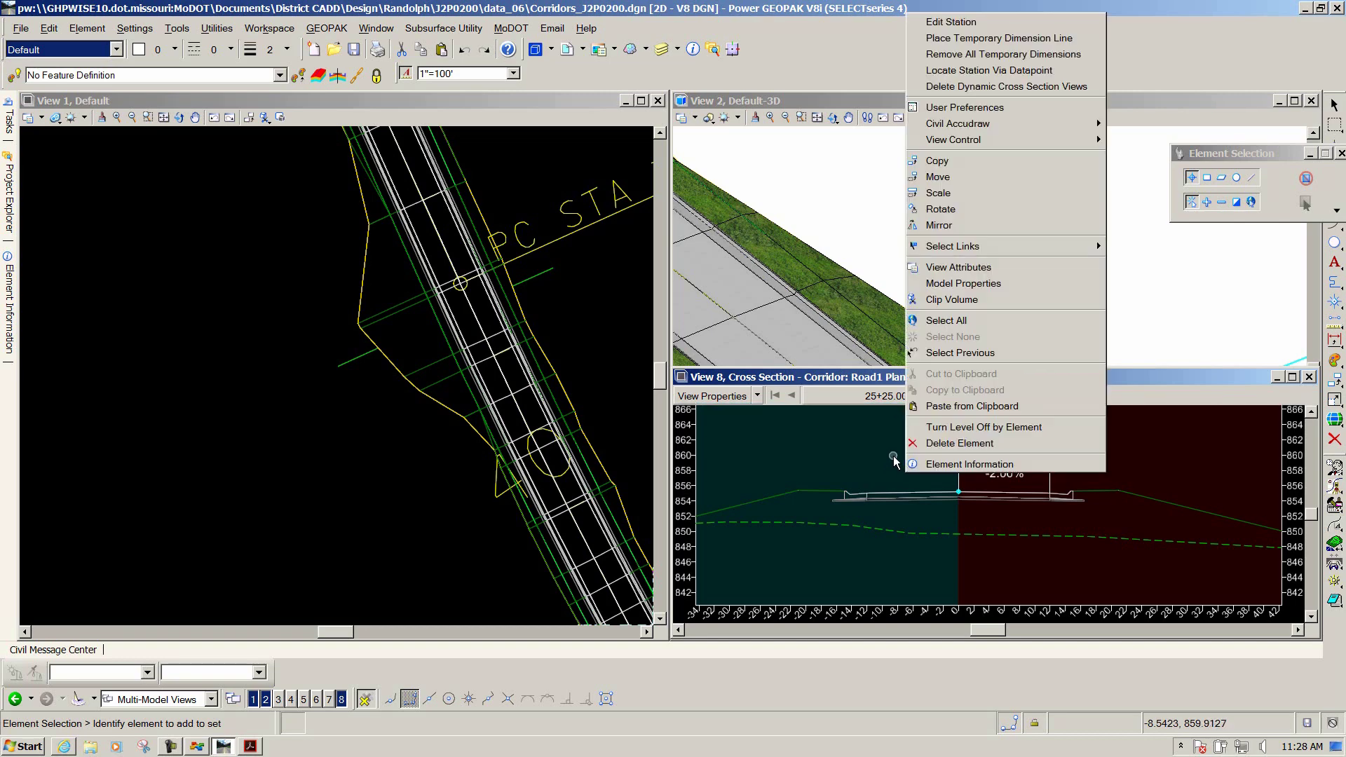
left_click(999, 38)
left_click(873, 462)
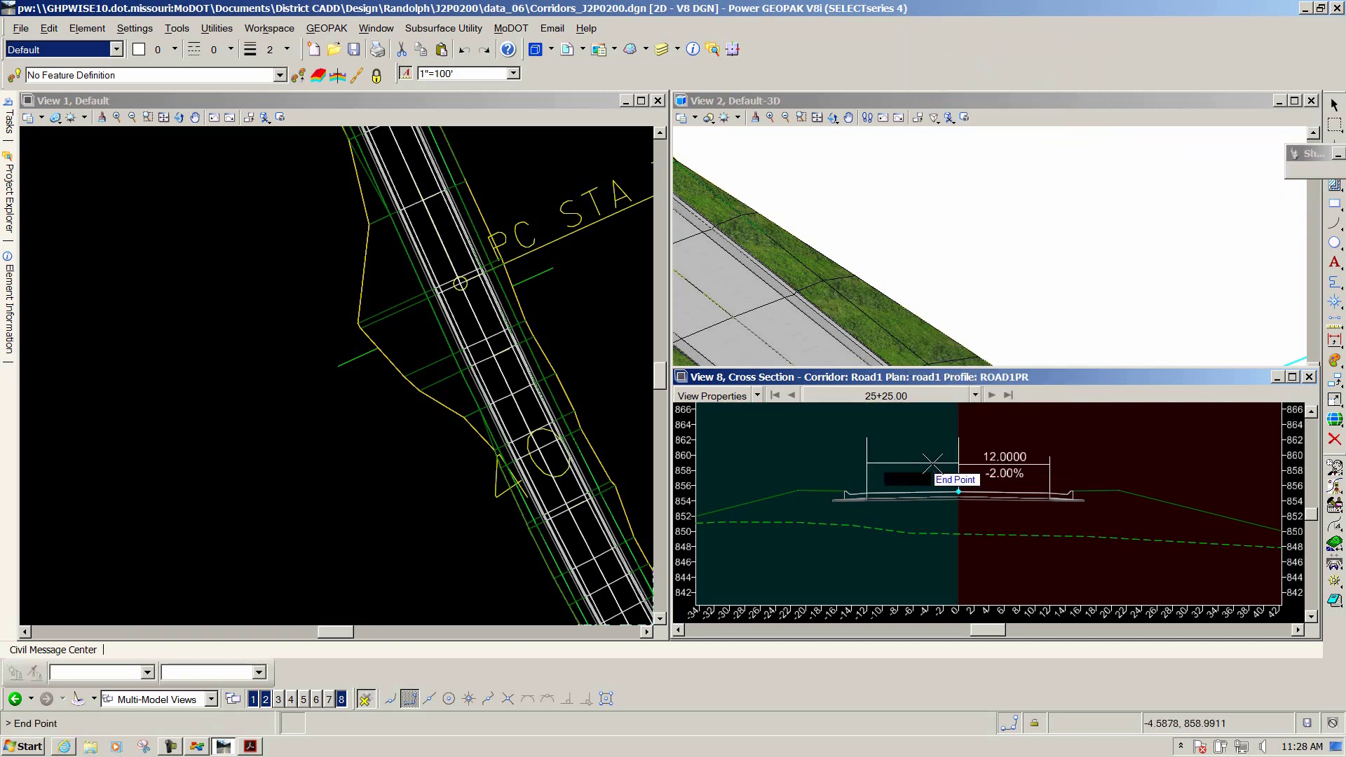
left_click(950, 466)
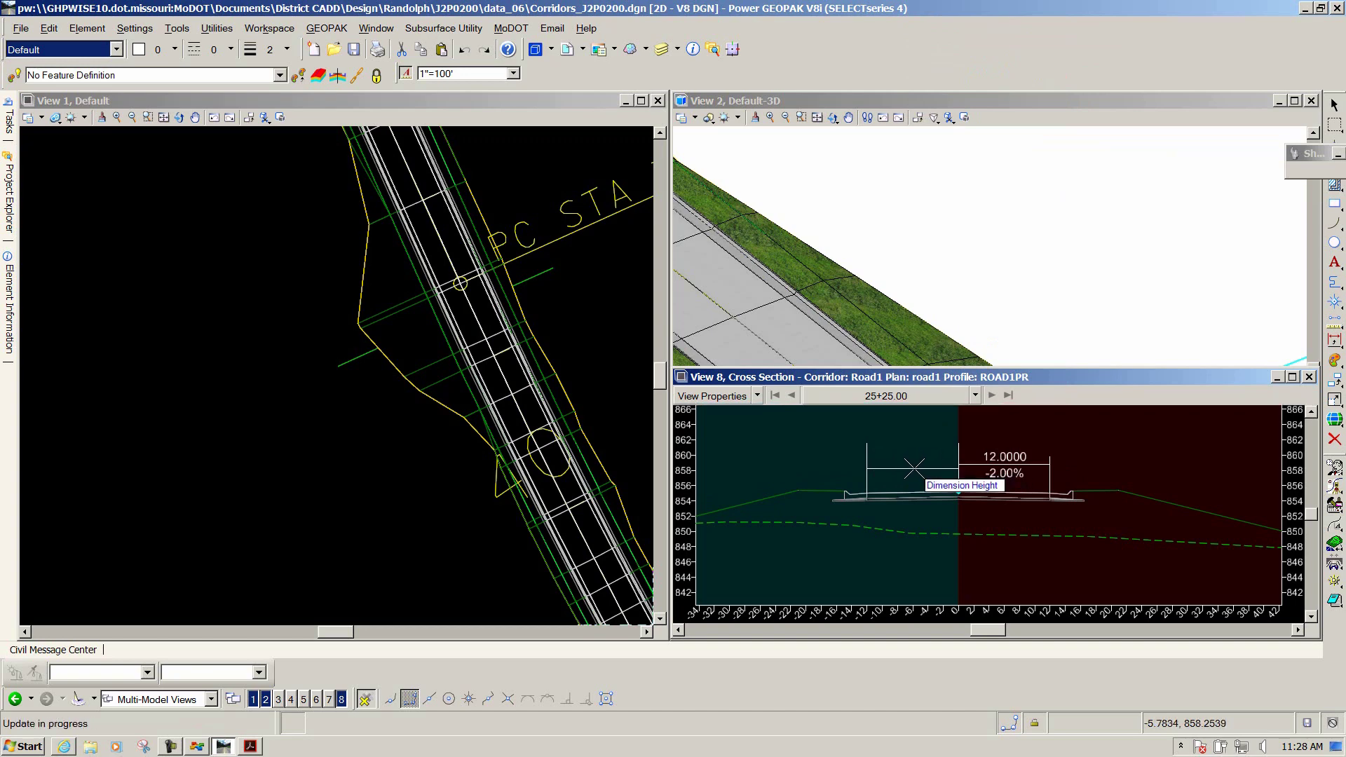
left_click(913, 466)
scroll(796, 468, "down", 2)
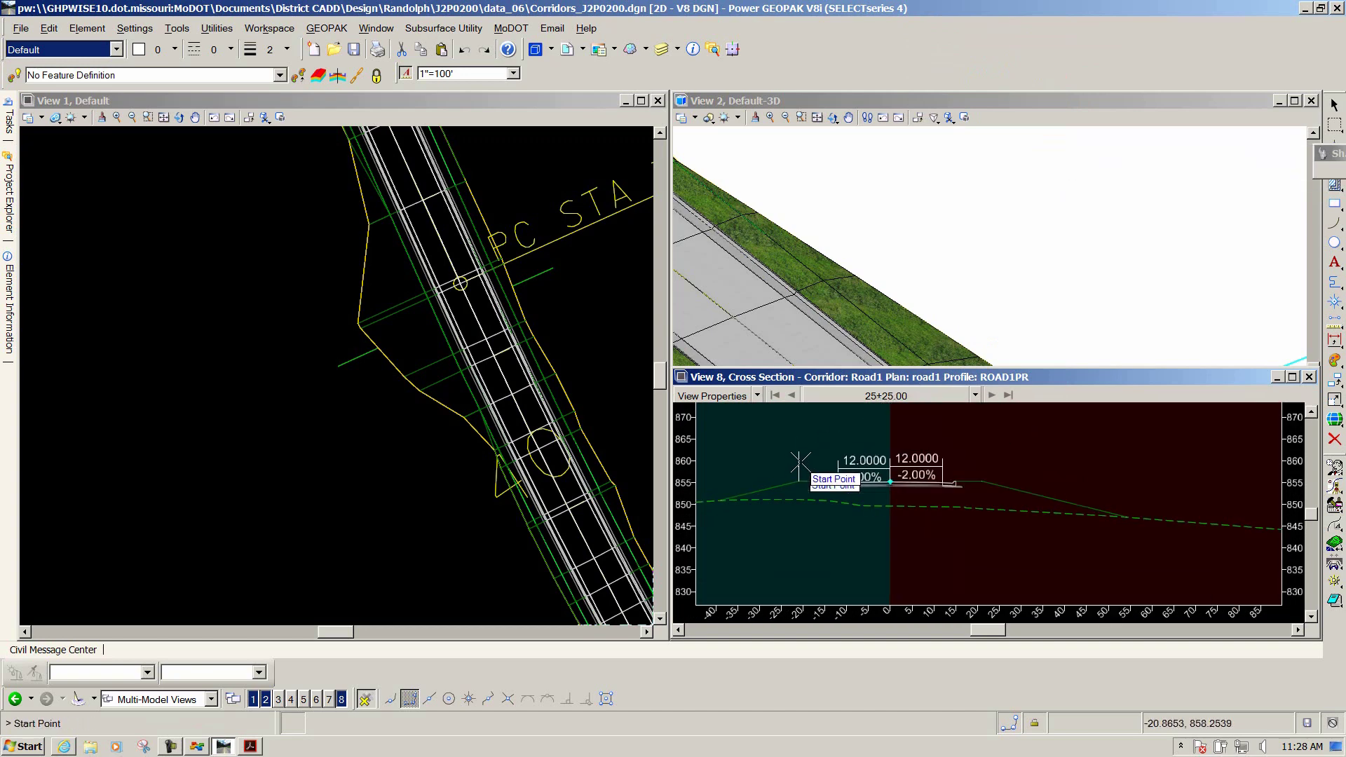
Dimension the right side slope from its hinge point to existing ground and step through nearby stations to check the dimensions
left_click(982, 484)
left_click(1121, 485)
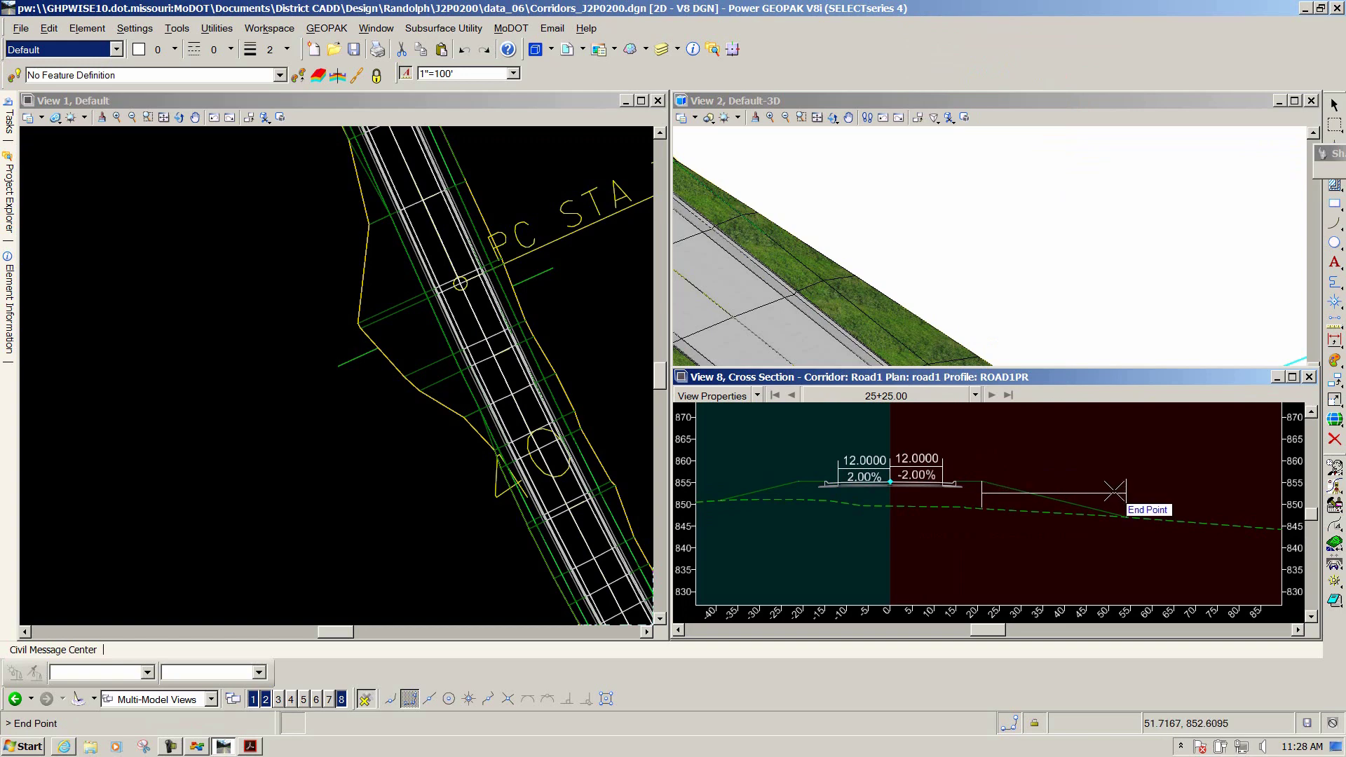
left_click(1072, 452)
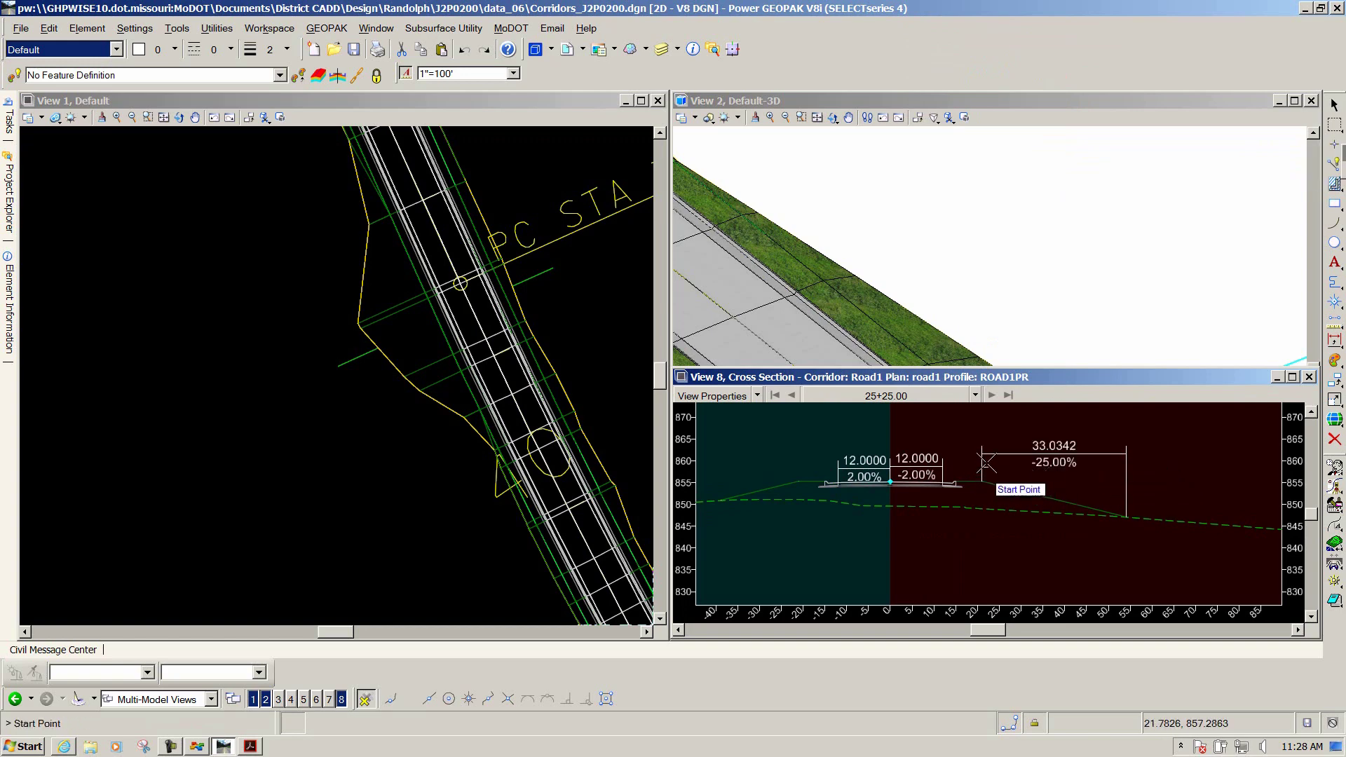
left_click(990, 394)
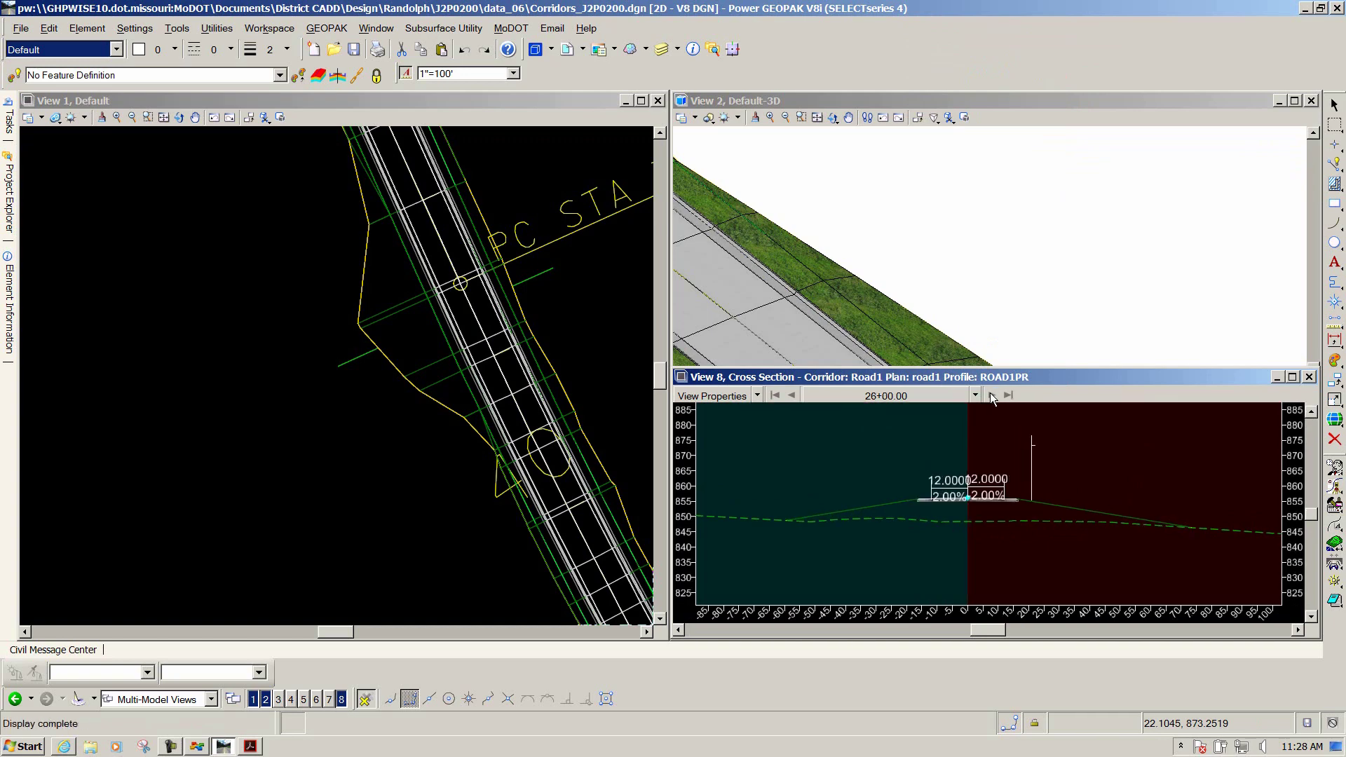
left_click(793, 397)
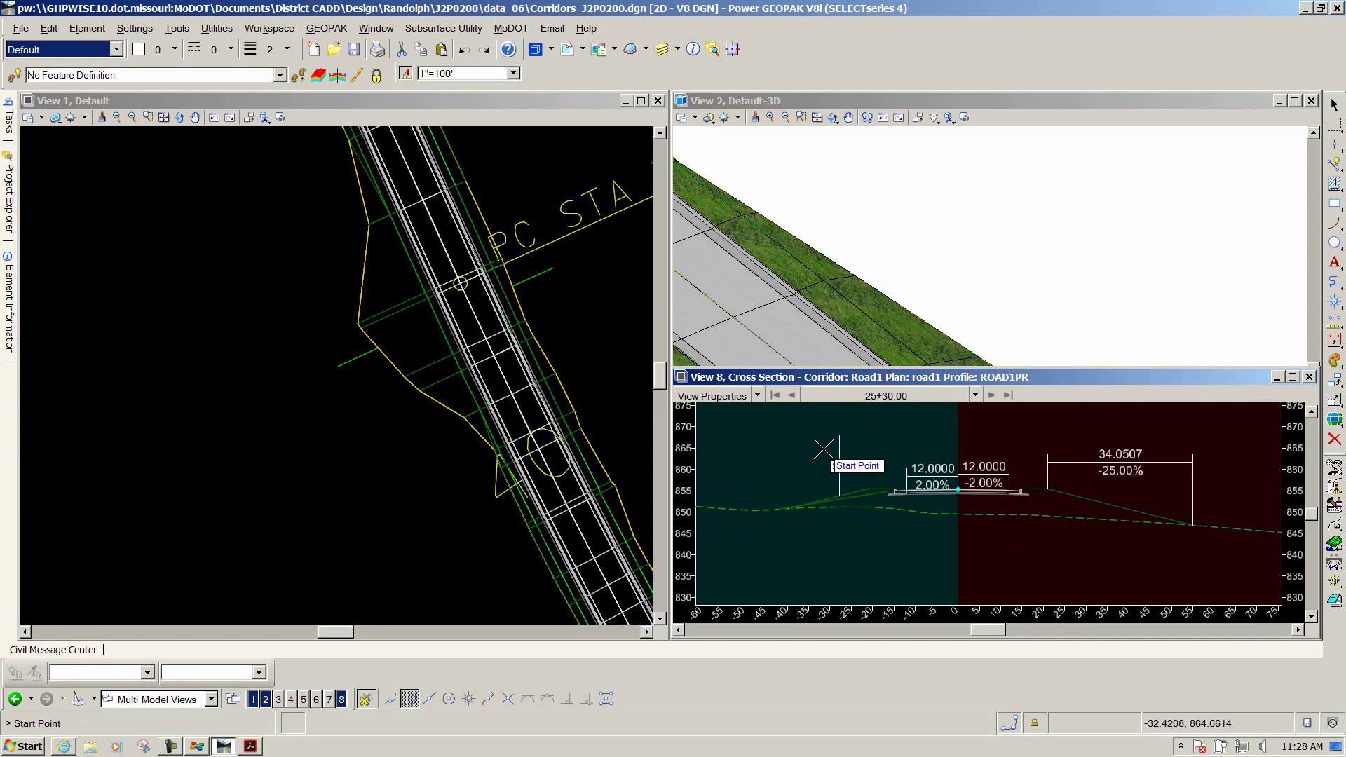
Remove all temporary dimensions from the cross section view and step back to station 24+85.00
key("Escape")
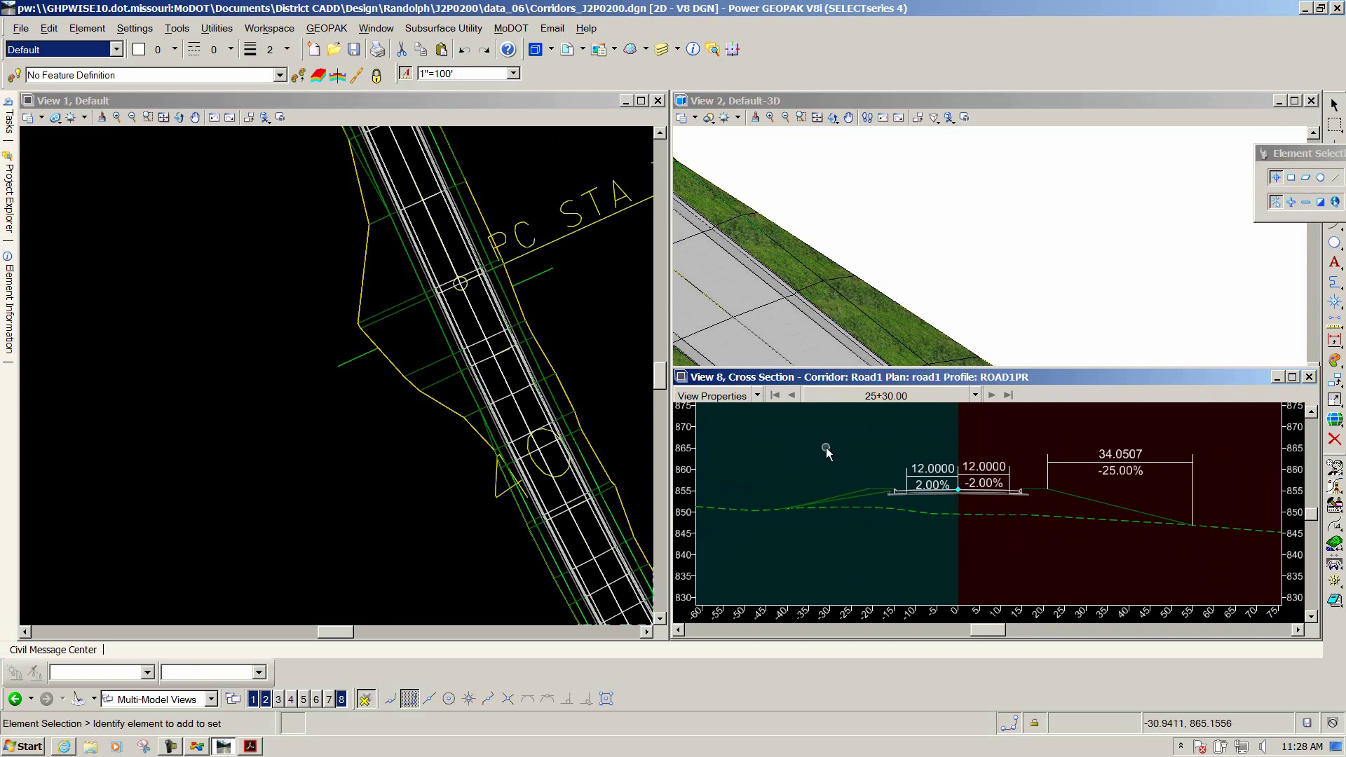
right_click(826, 447)
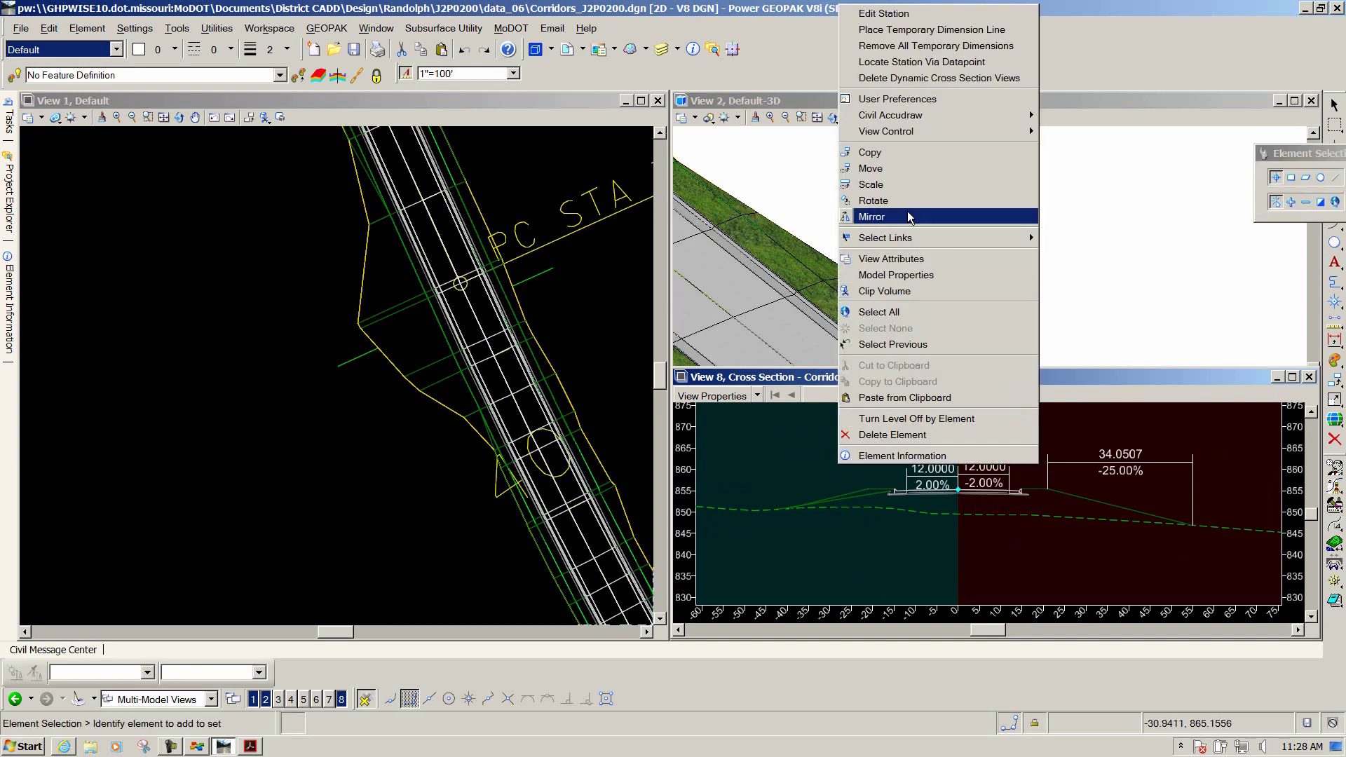
left_click(935, 46)
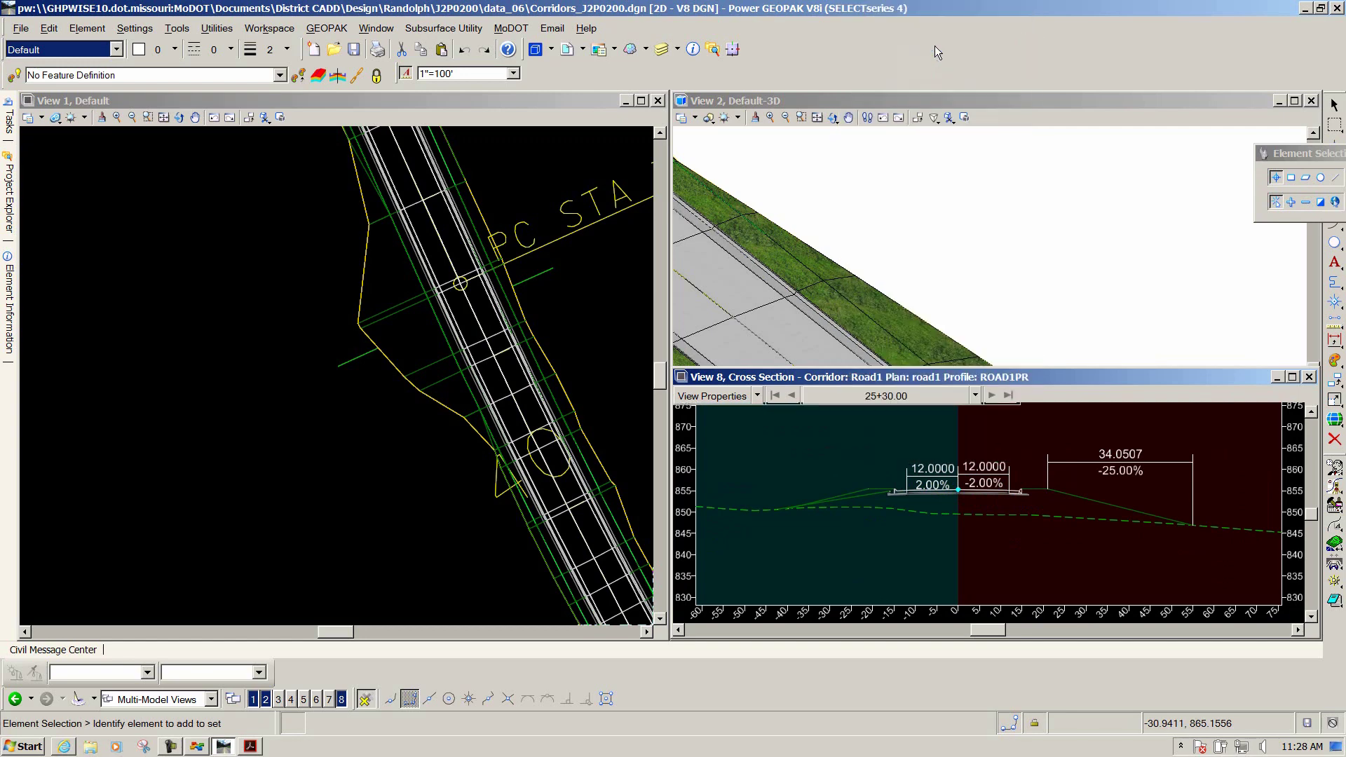
left_click(792, 395)
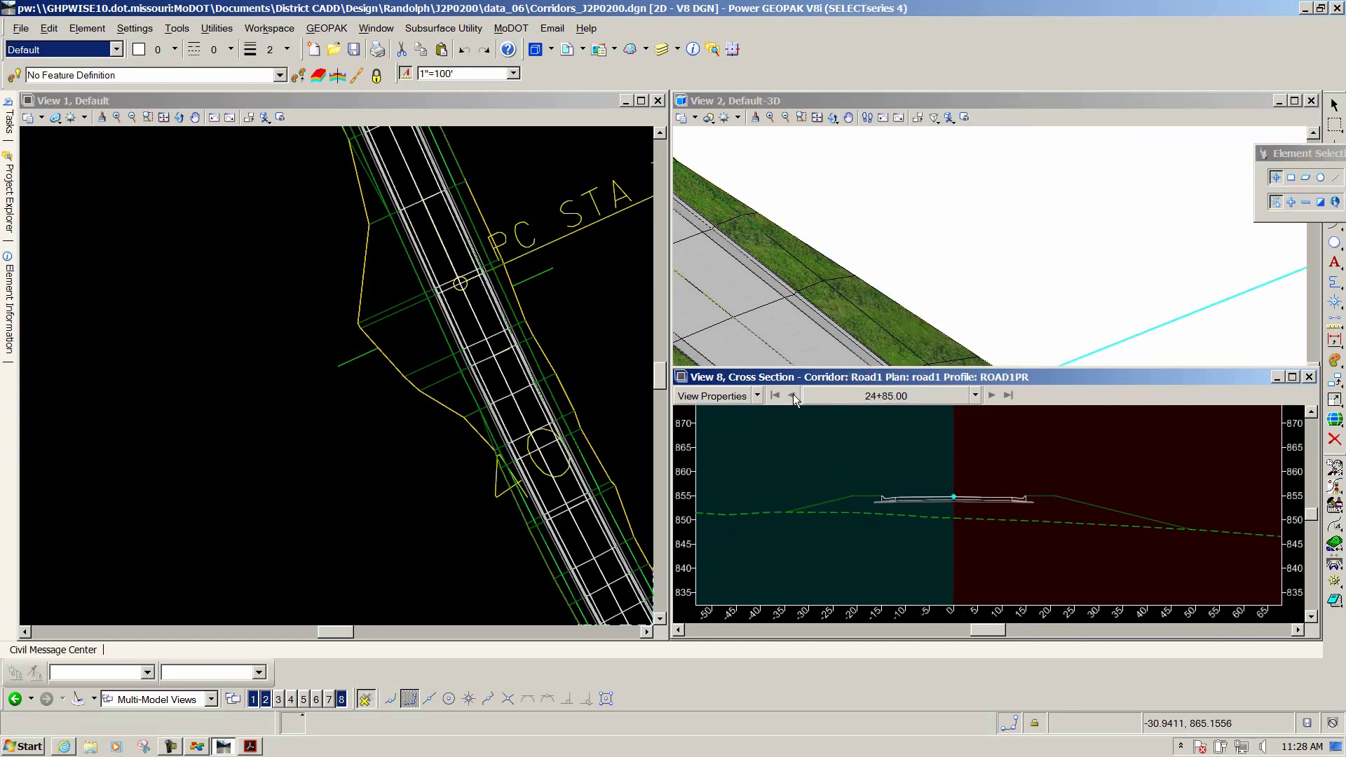
Step the cross section view back to station 23+62.95 and examine the section there
left_click(793, 394)
left_click(793, 395)
left_click(793, 395)
left_click(793, 394)
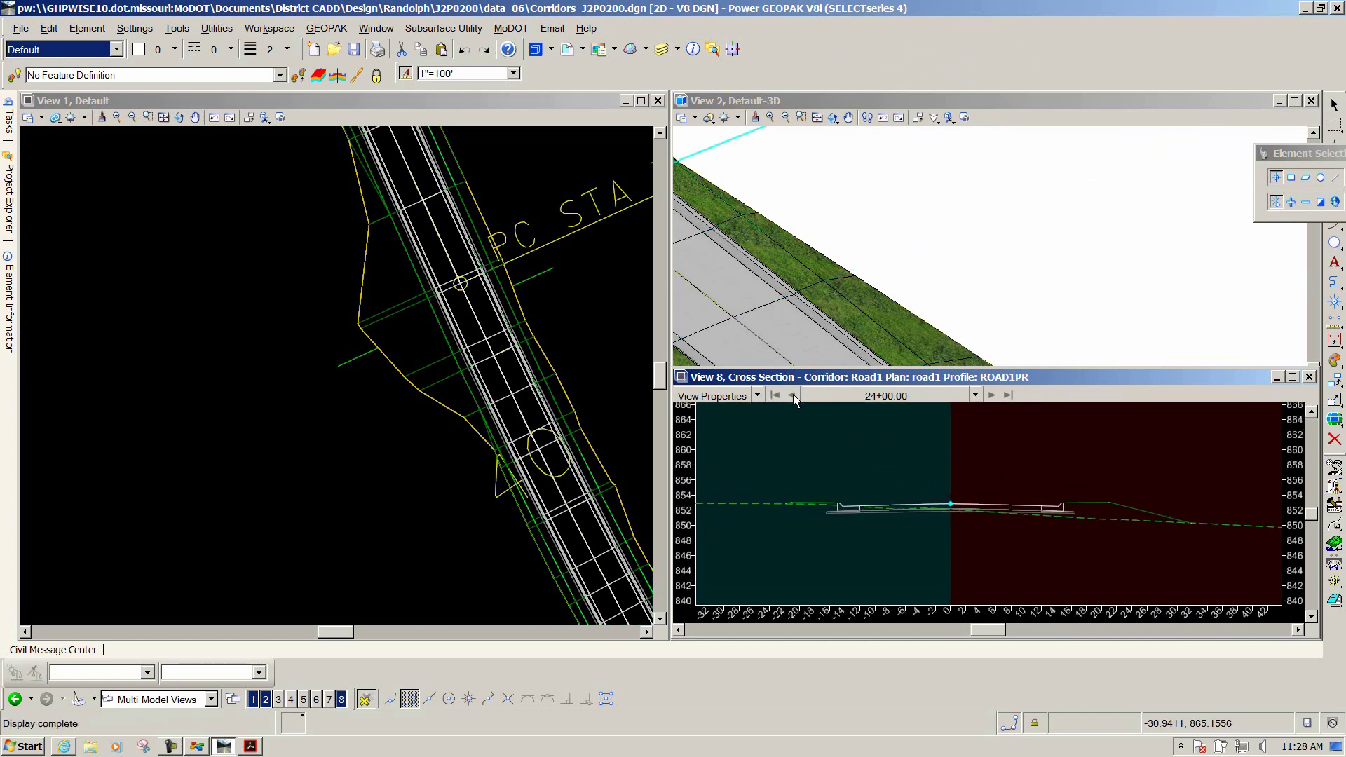
left_click(793, 394)
scroll(1003, 542, "up", 3)
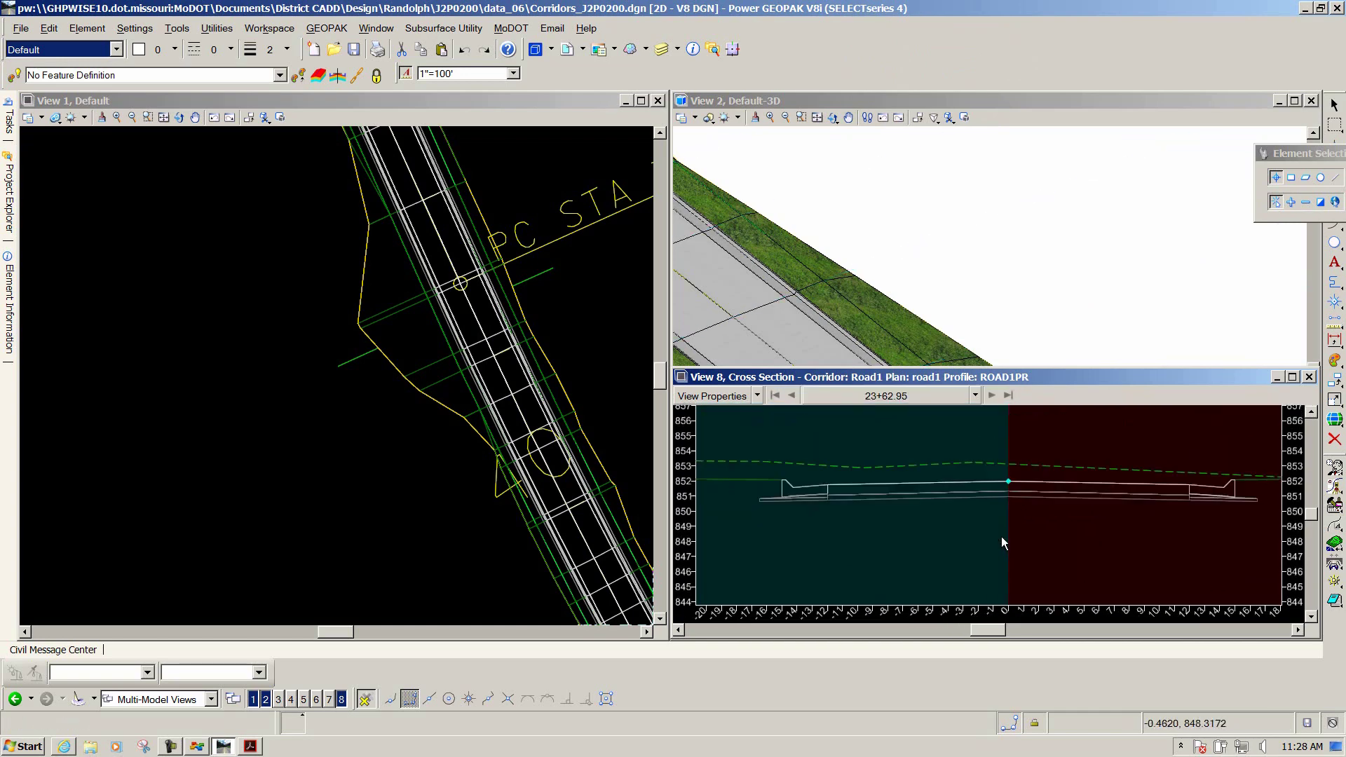
scroll(1000, 534, "down", 2)
right_click(920, 453)
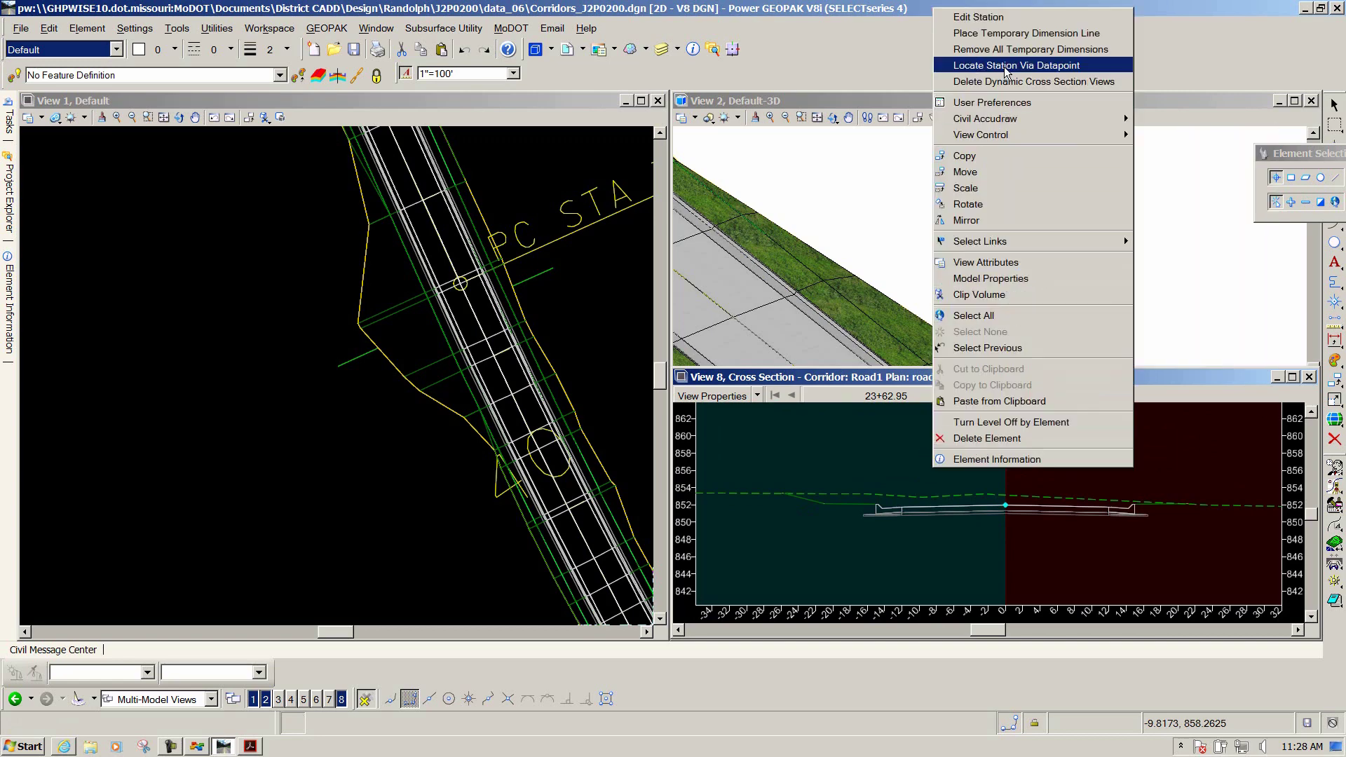
left_click(866, 436)
Advance the cross section view to station 25+47.50 and open its station value for entry
left_click(985, 394)
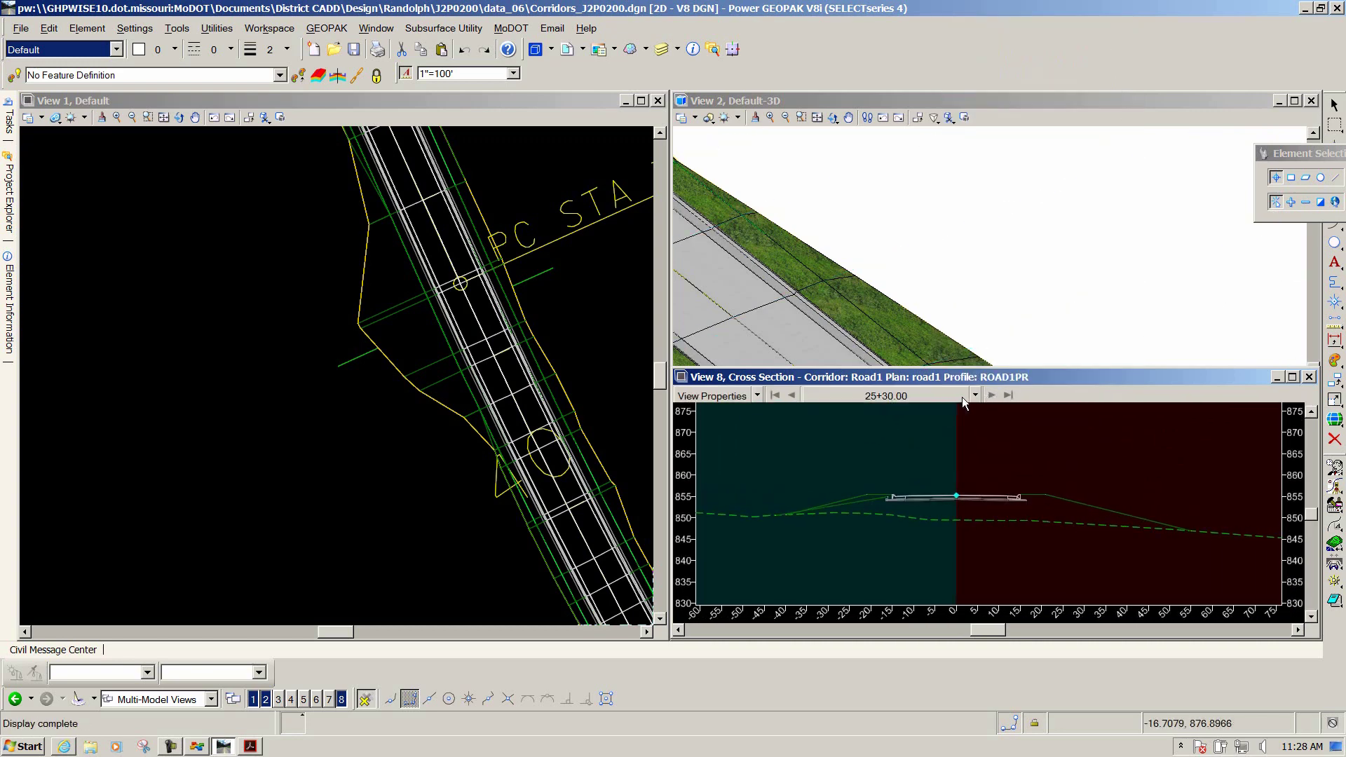
left_click(992, 393)
left_click(975, 395)
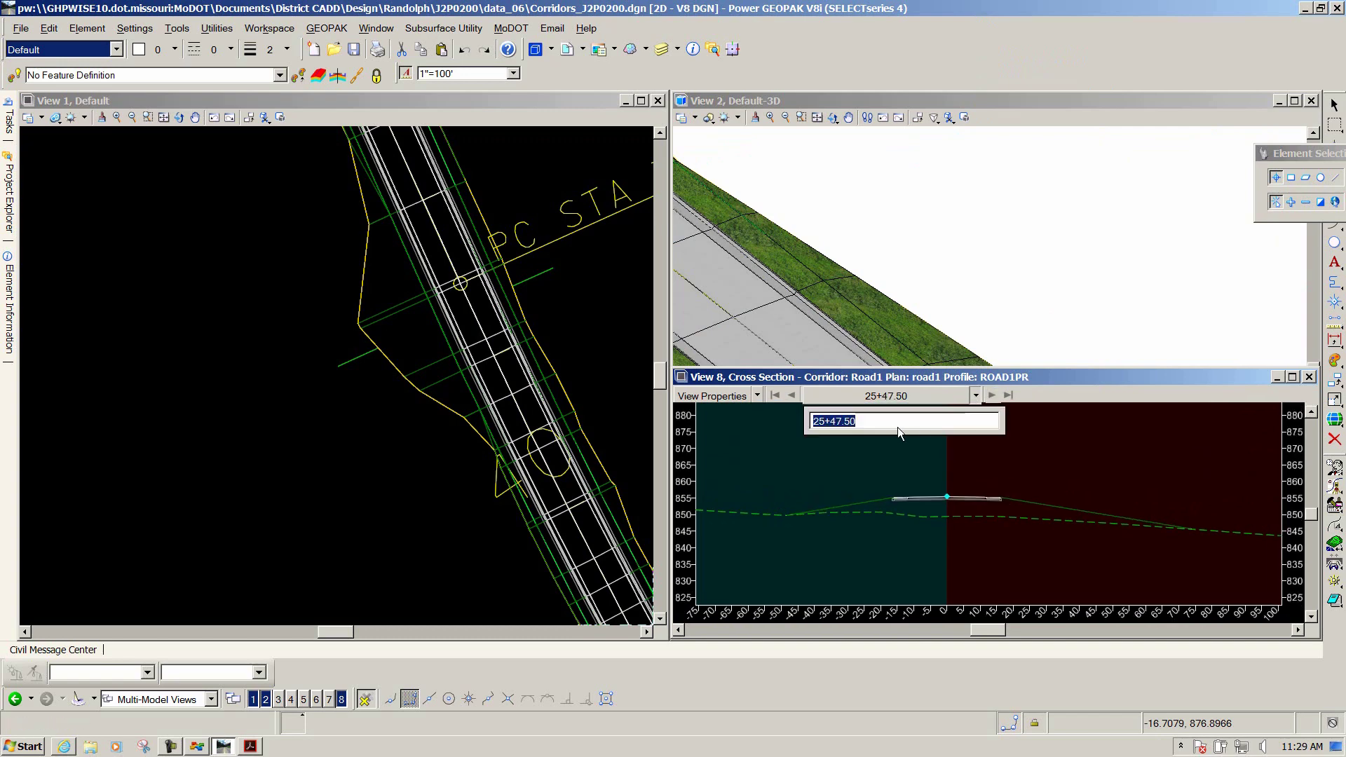
left_click(1048, 444)
Locate station 5+88.55 via datapoint by picking beside the road in the plan view
right_click(1025, 452)
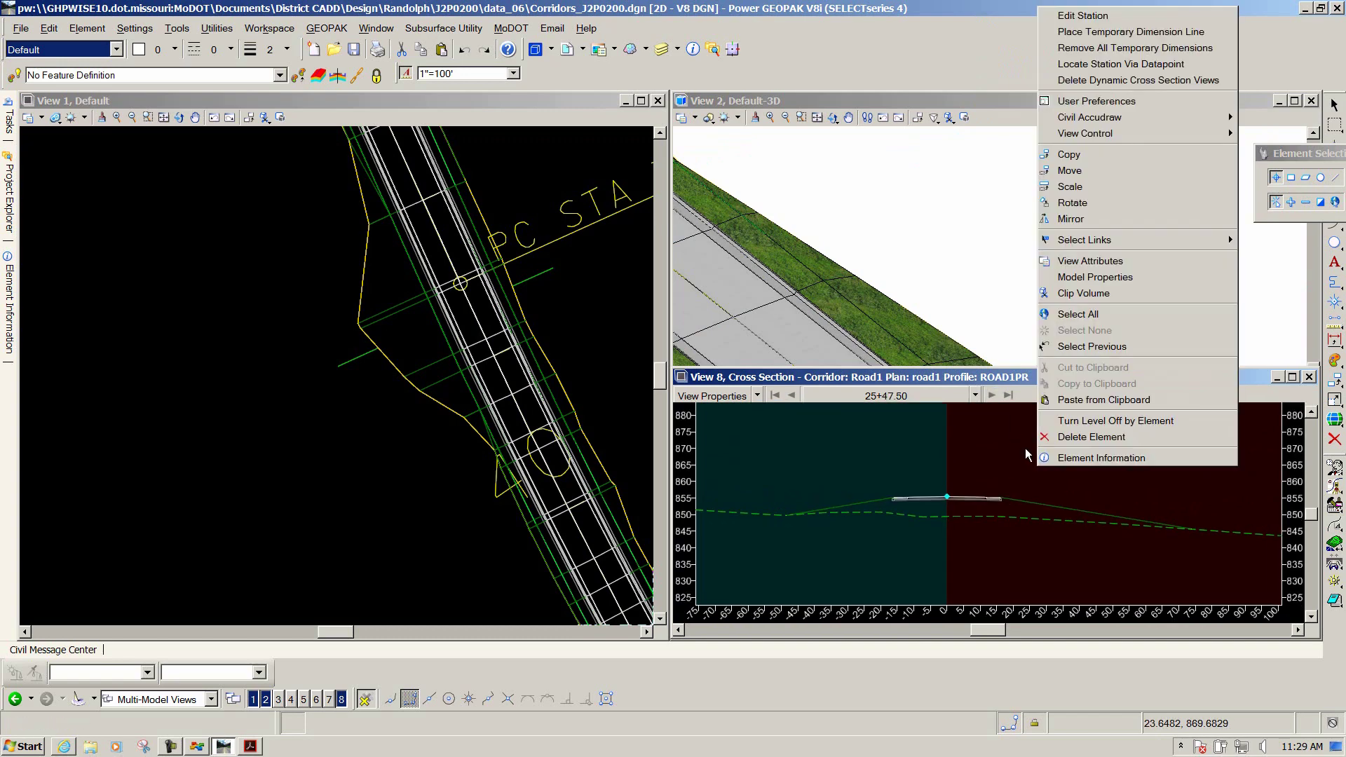
left_click(1073, 68)
scroll(325, 384, "down", 5)
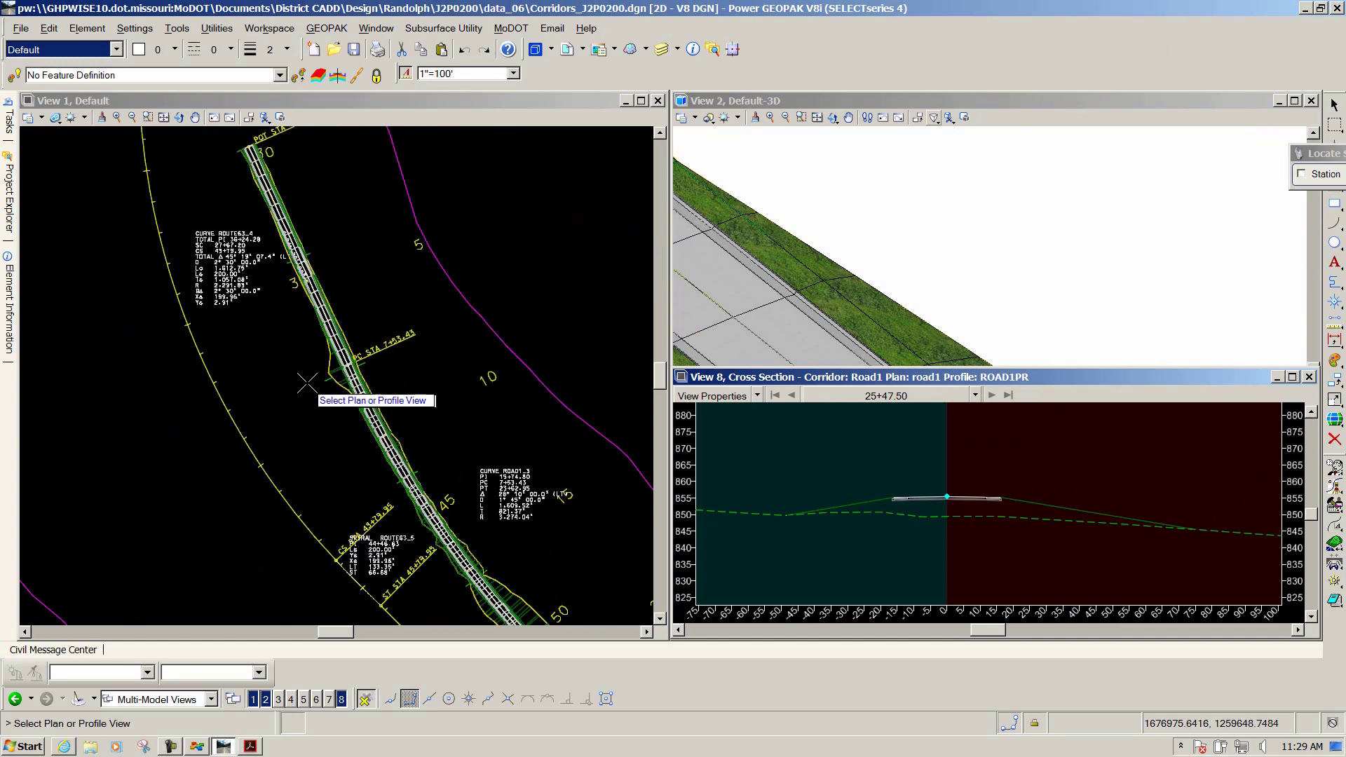
left_click(284, 324)
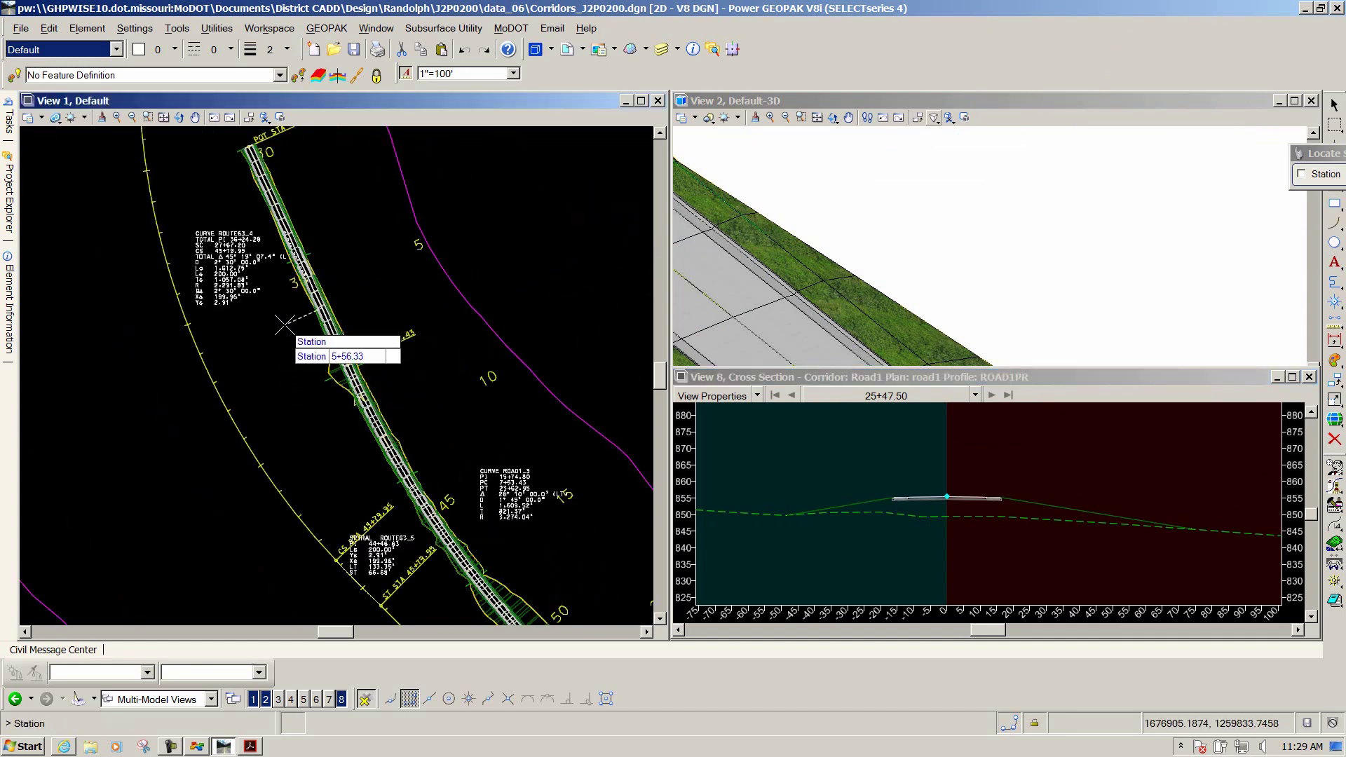
left_click(272, 345)
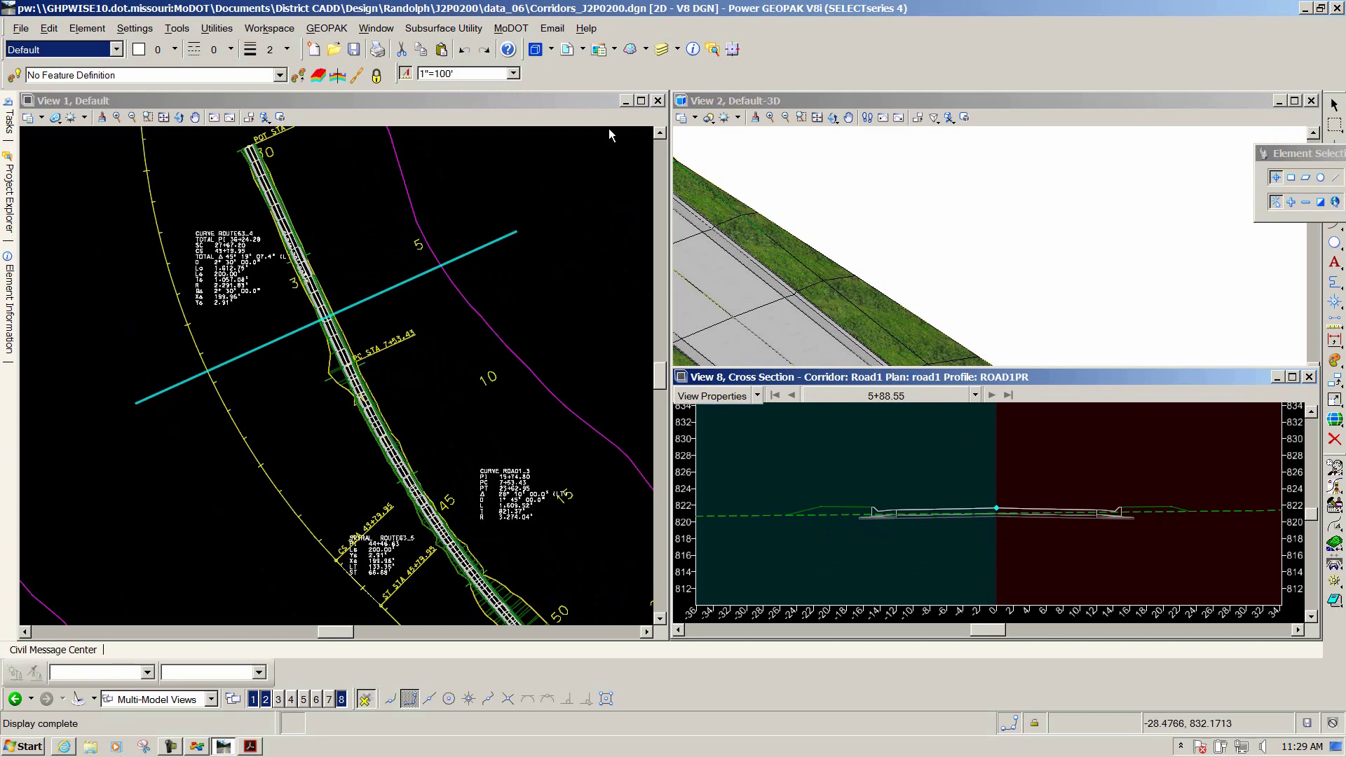
View the product version and licensing information, then close it
left_click(582, 30)
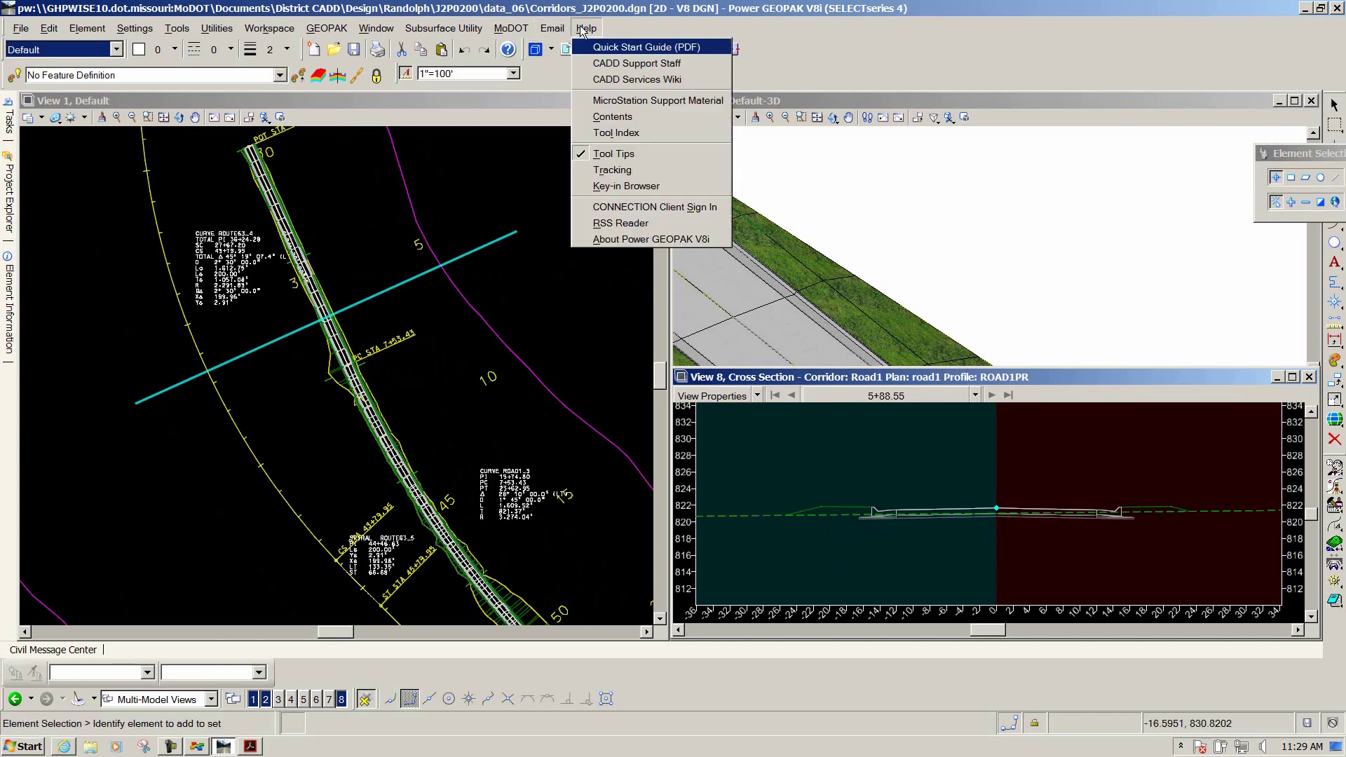
left_click(617, 238)
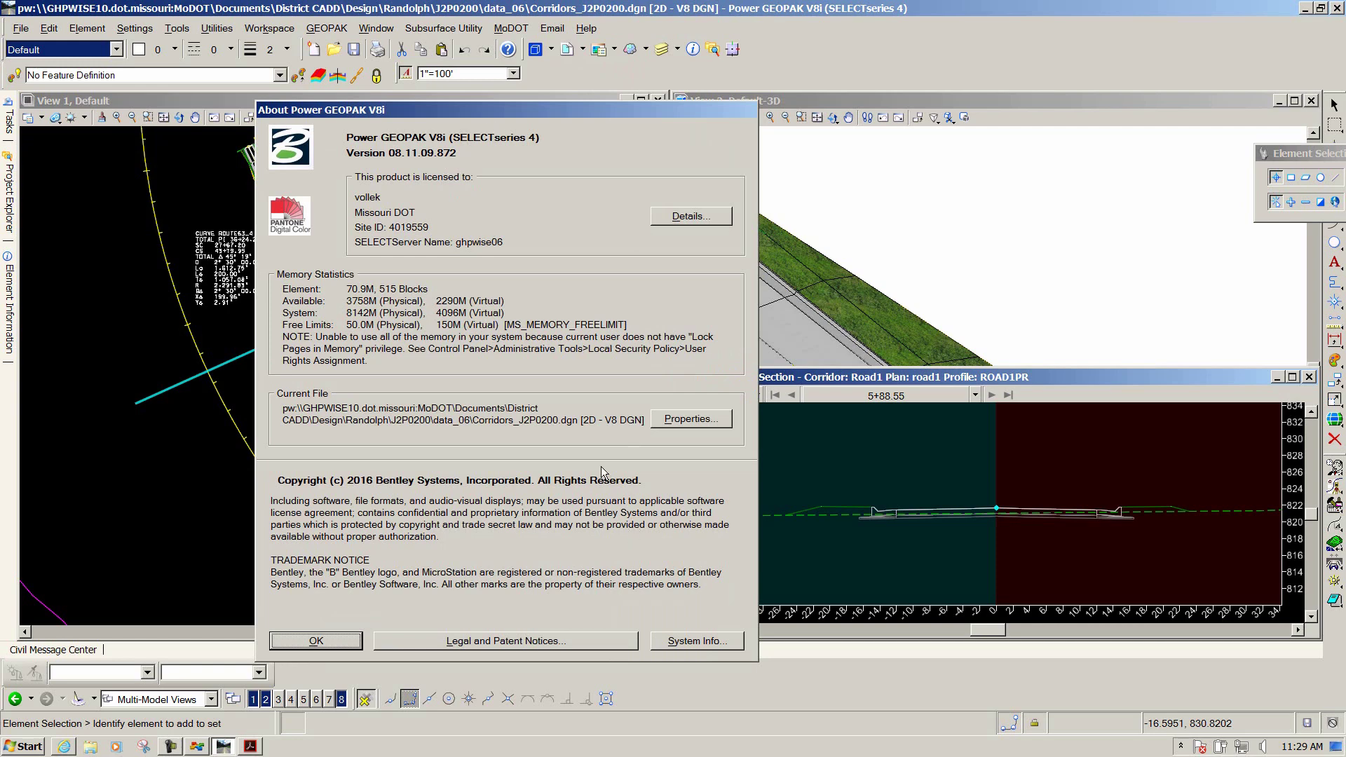
left_click(335, 639)
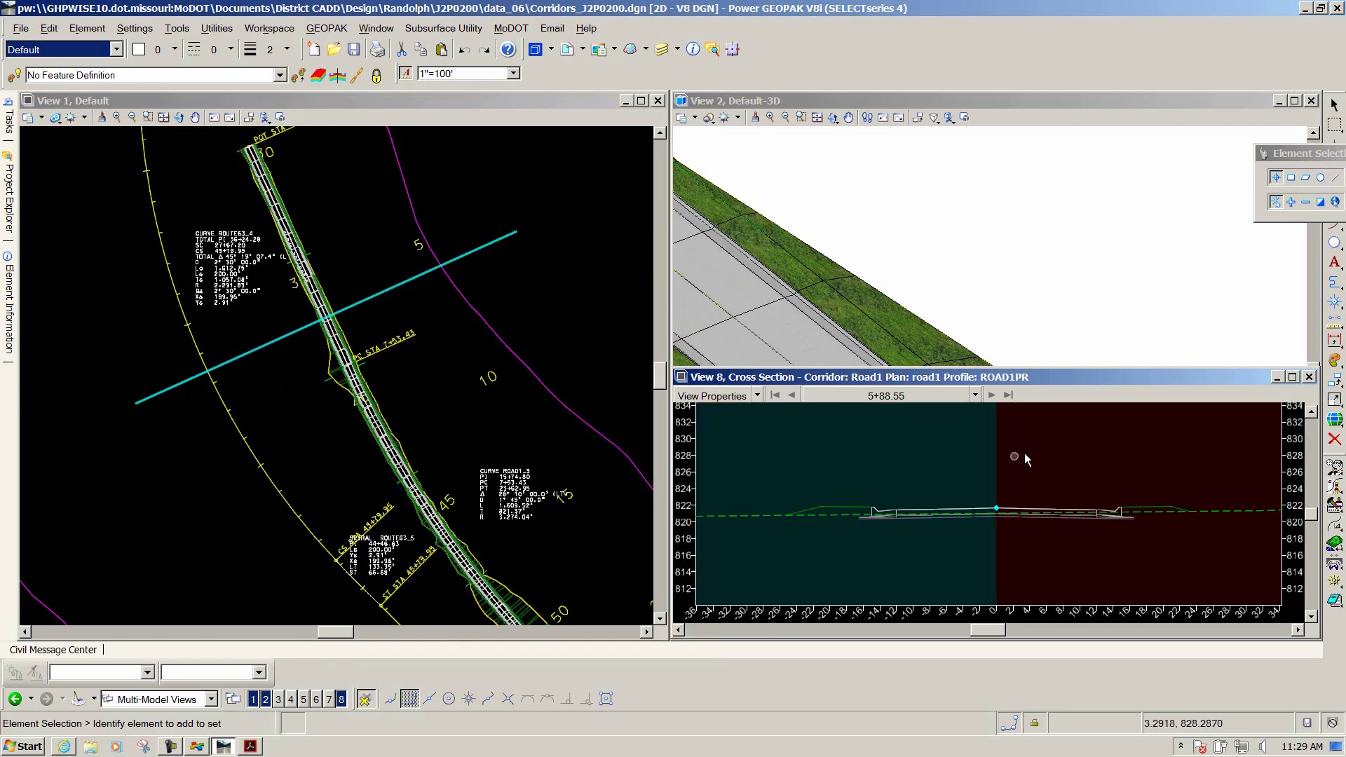
Step the cross section view forward to station 7+89.20 and back to 6+00.00, examining the sections
right_click(1021, 453)
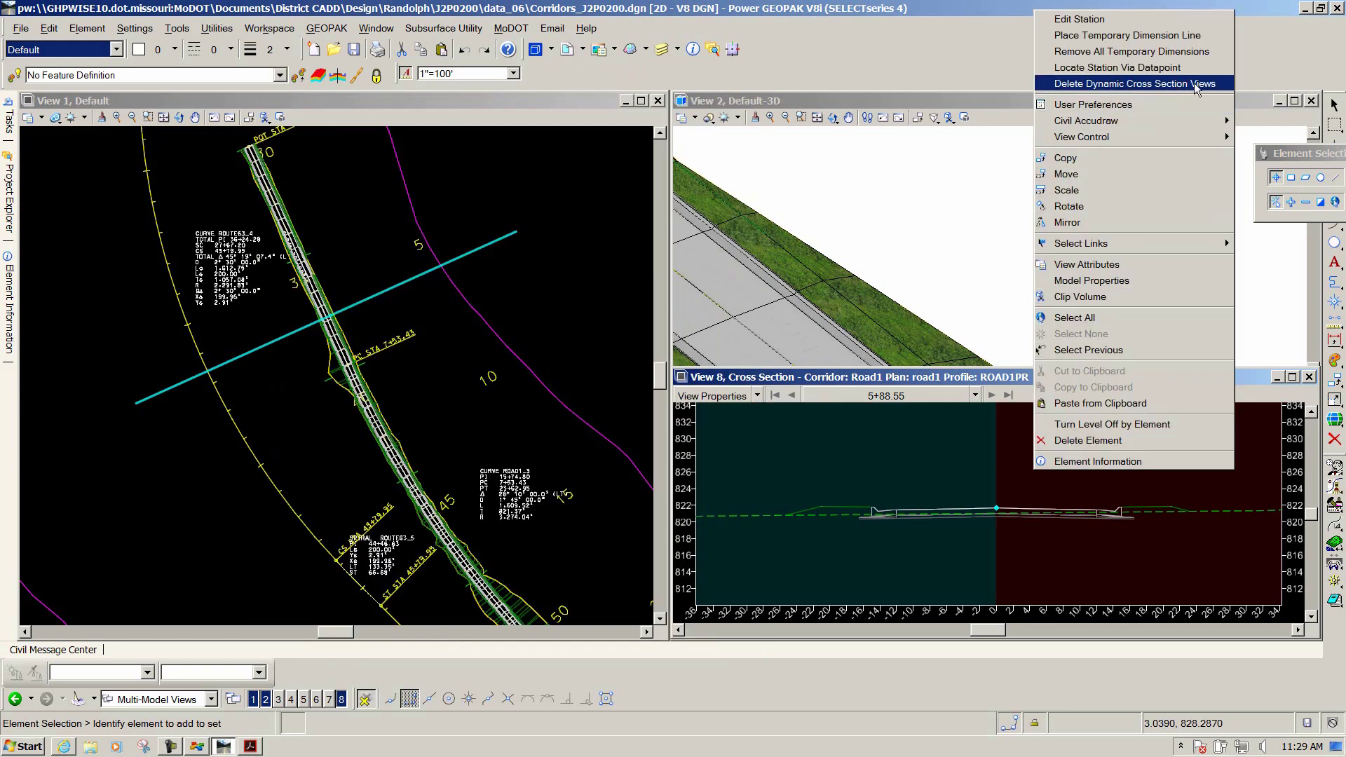
left_click(911, 449)
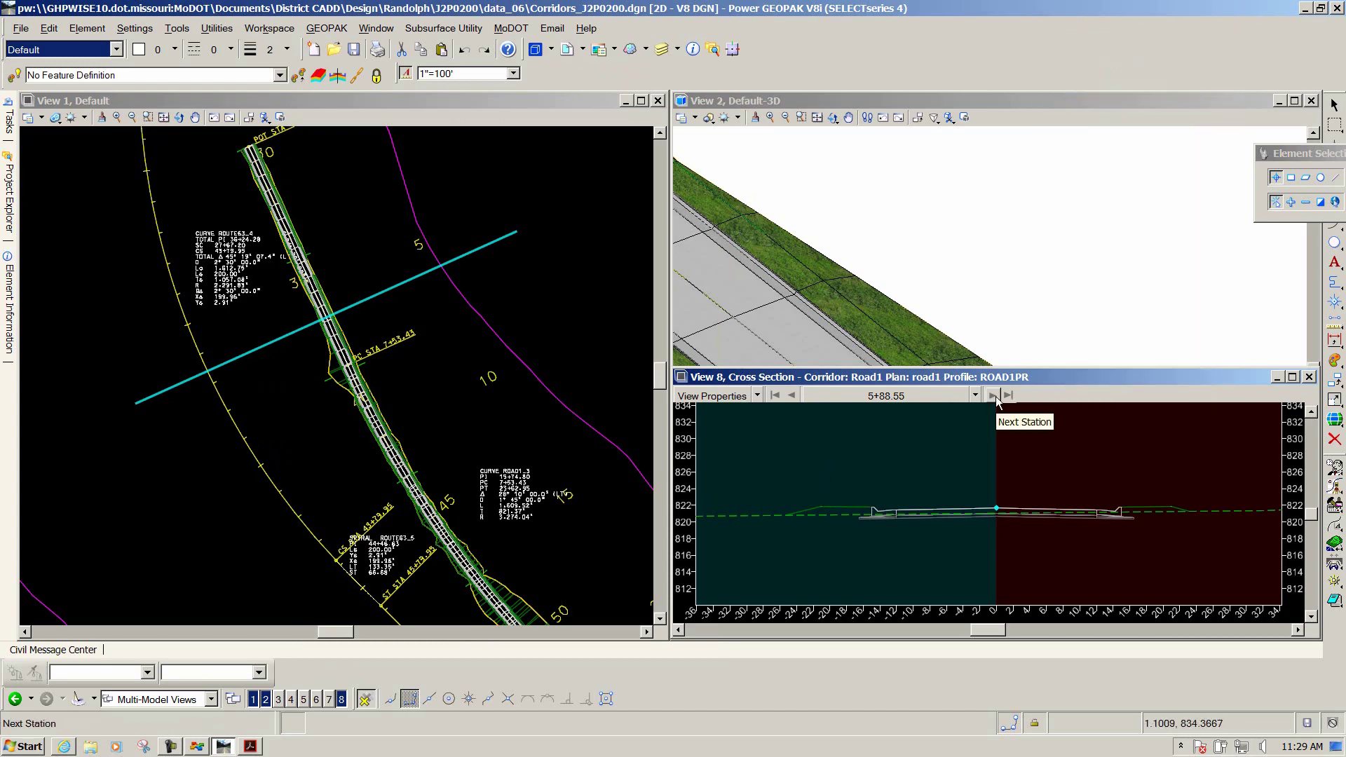
left_click(993, 396)
left_click(992, 395)
left_click(993, 395)
left_click(993, 396)
left_click(993, 396)
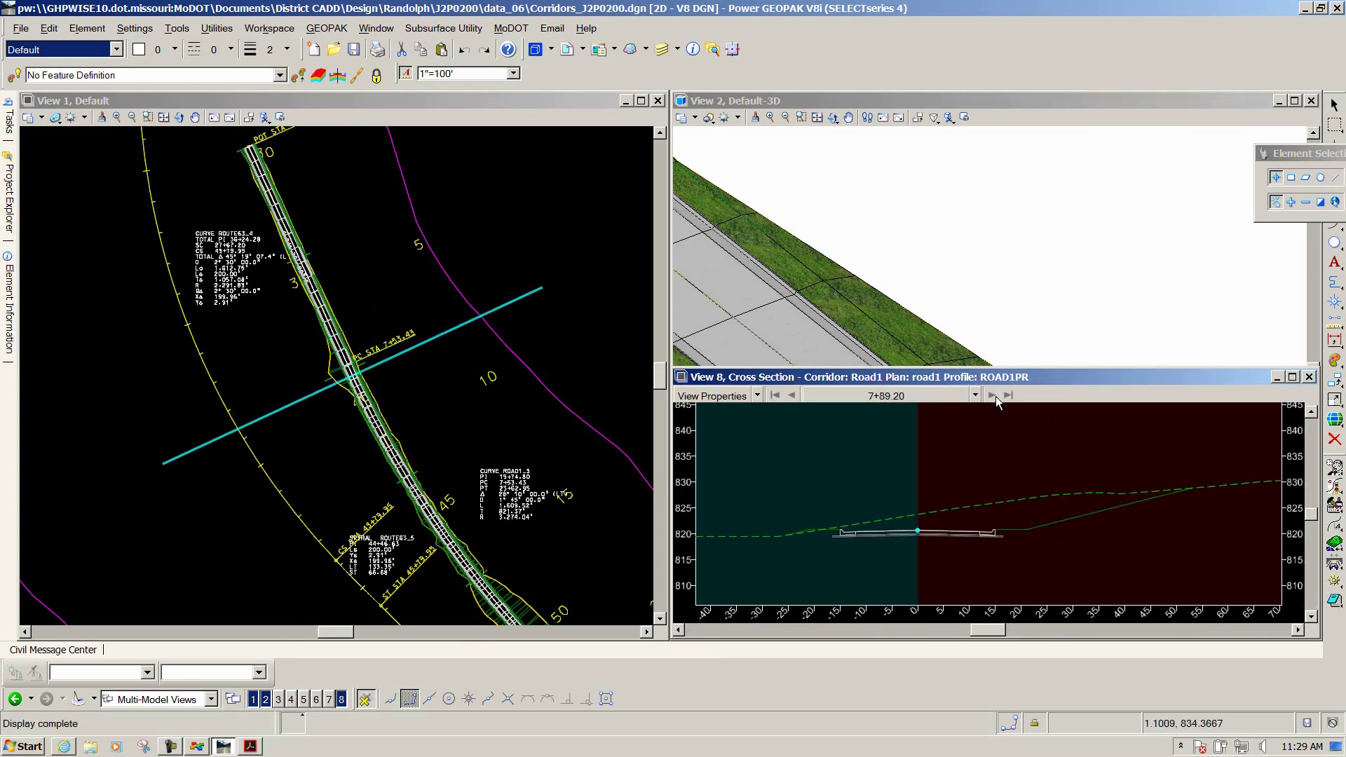
left_click(792, 395)
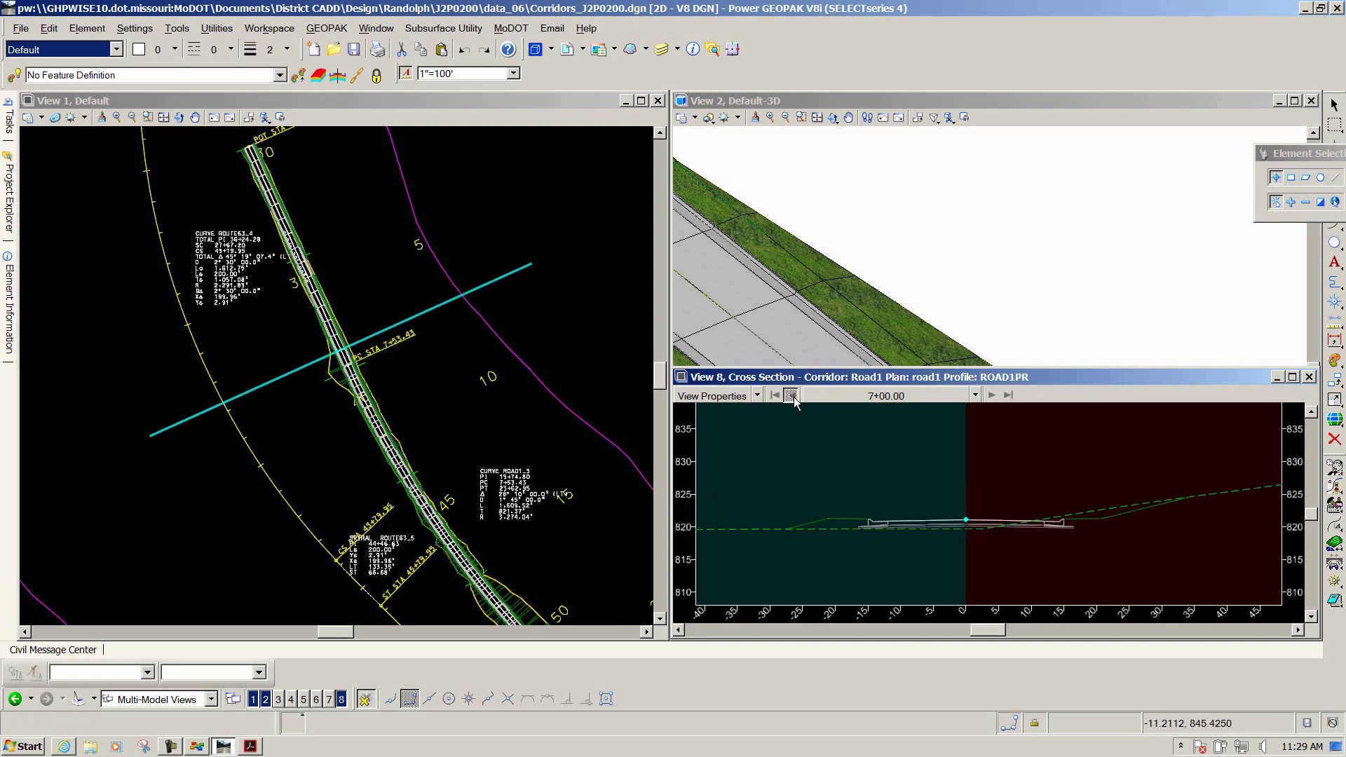
left_click(792, 395)
Delete all dynamic cross section views
right_click(1044, 449)
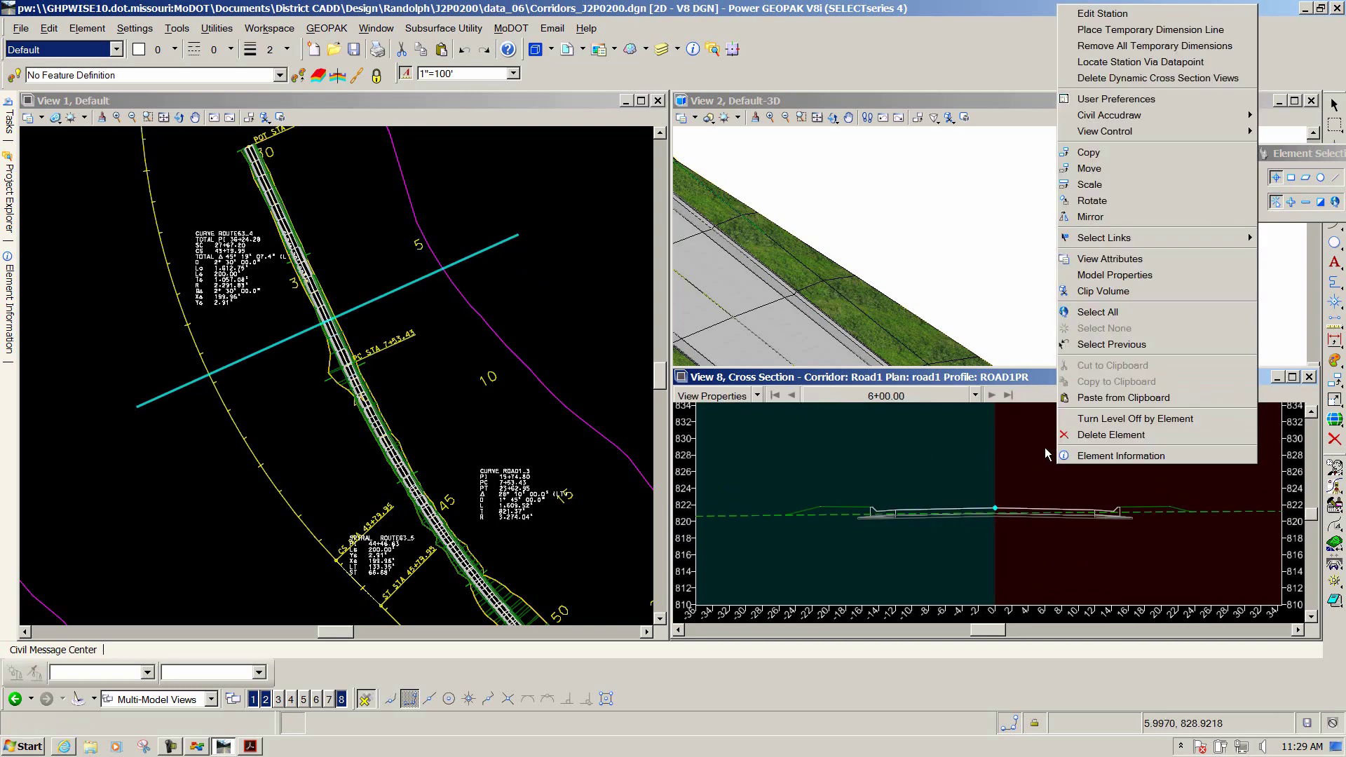
left_click(1108, 80)
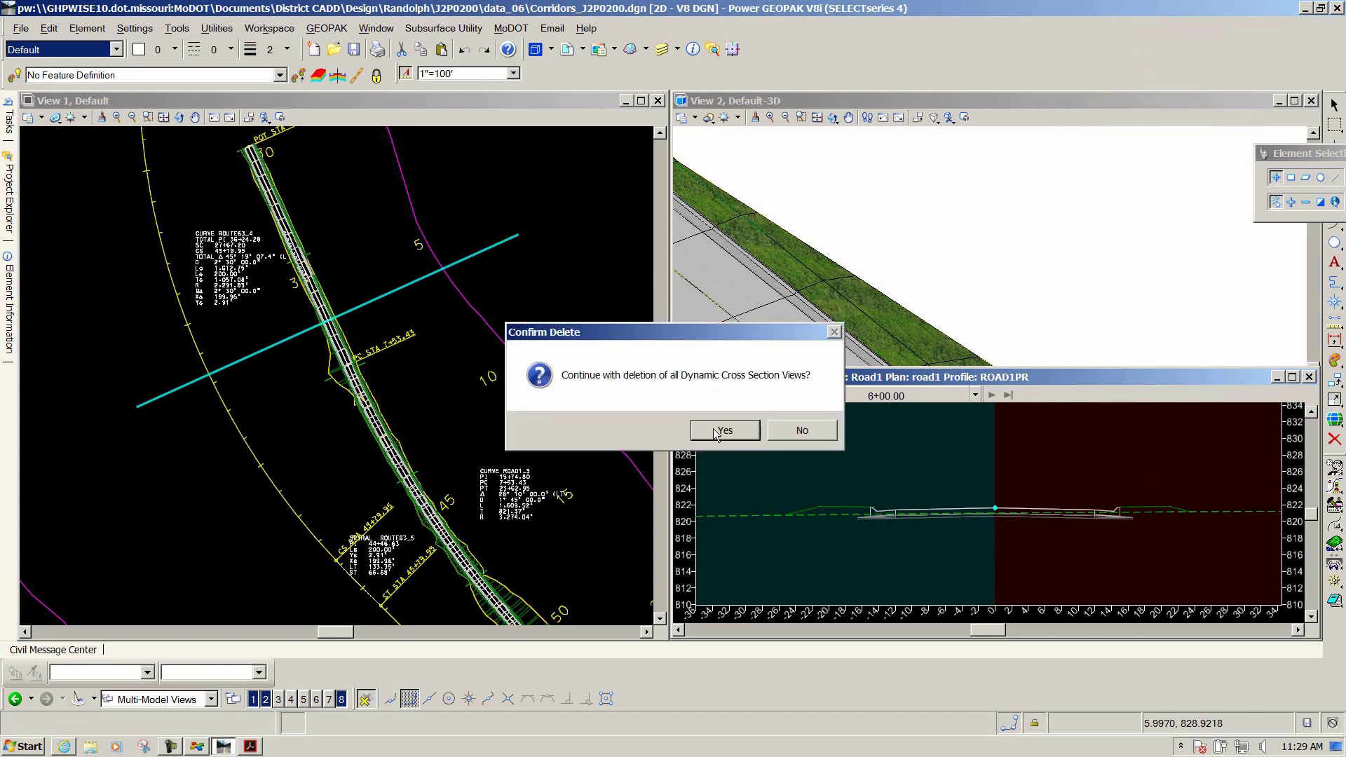
key("Return")
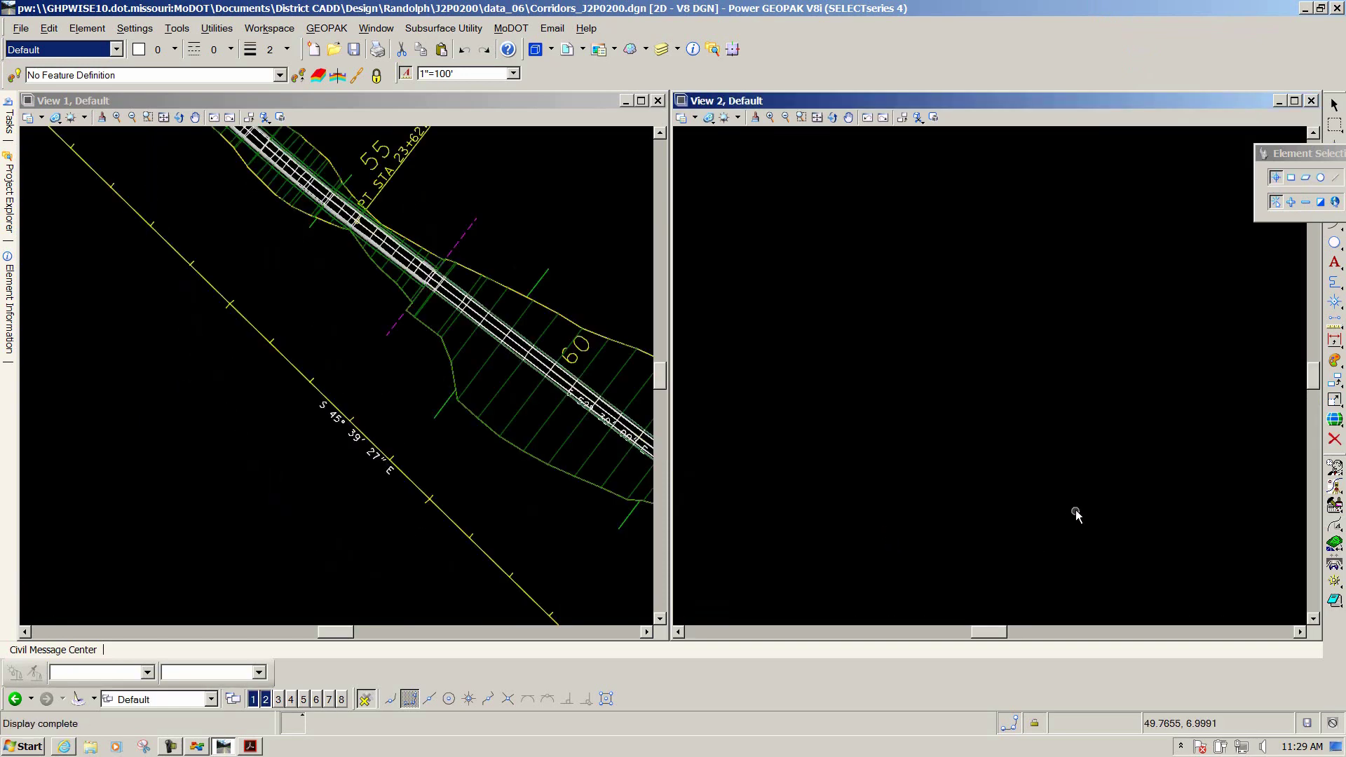
Open View 8 and display a new dynamic cross section view of the Road1 corridor in it
left_click(342, 701)
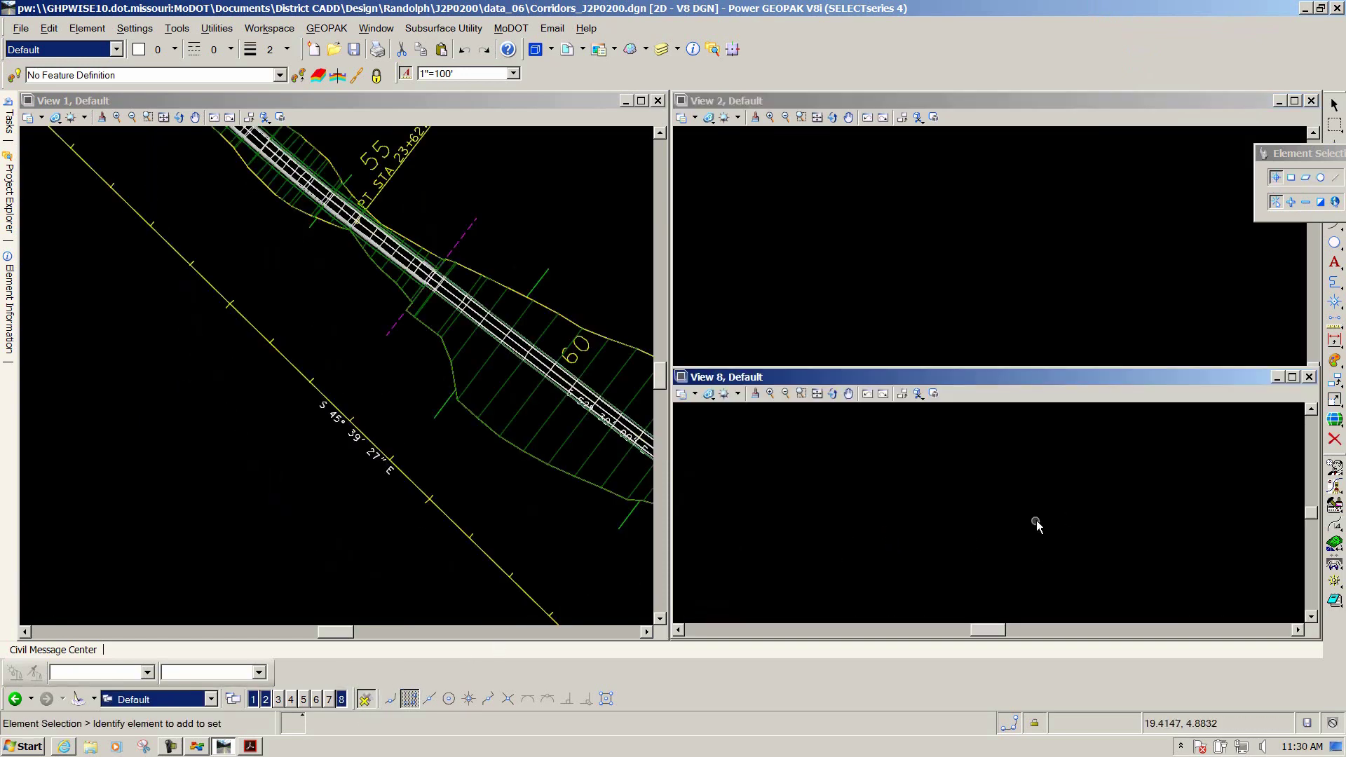
left_click(366, 374)
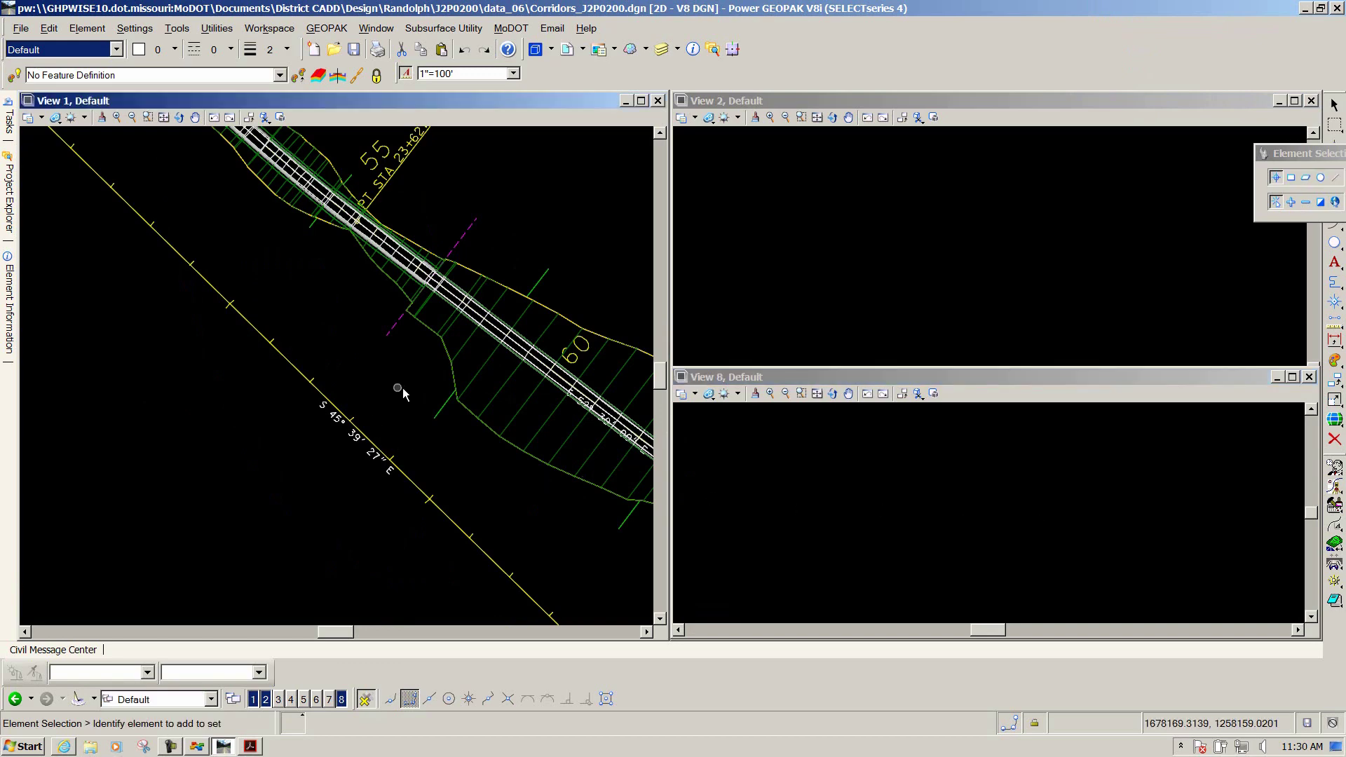
left_click(441, 416)
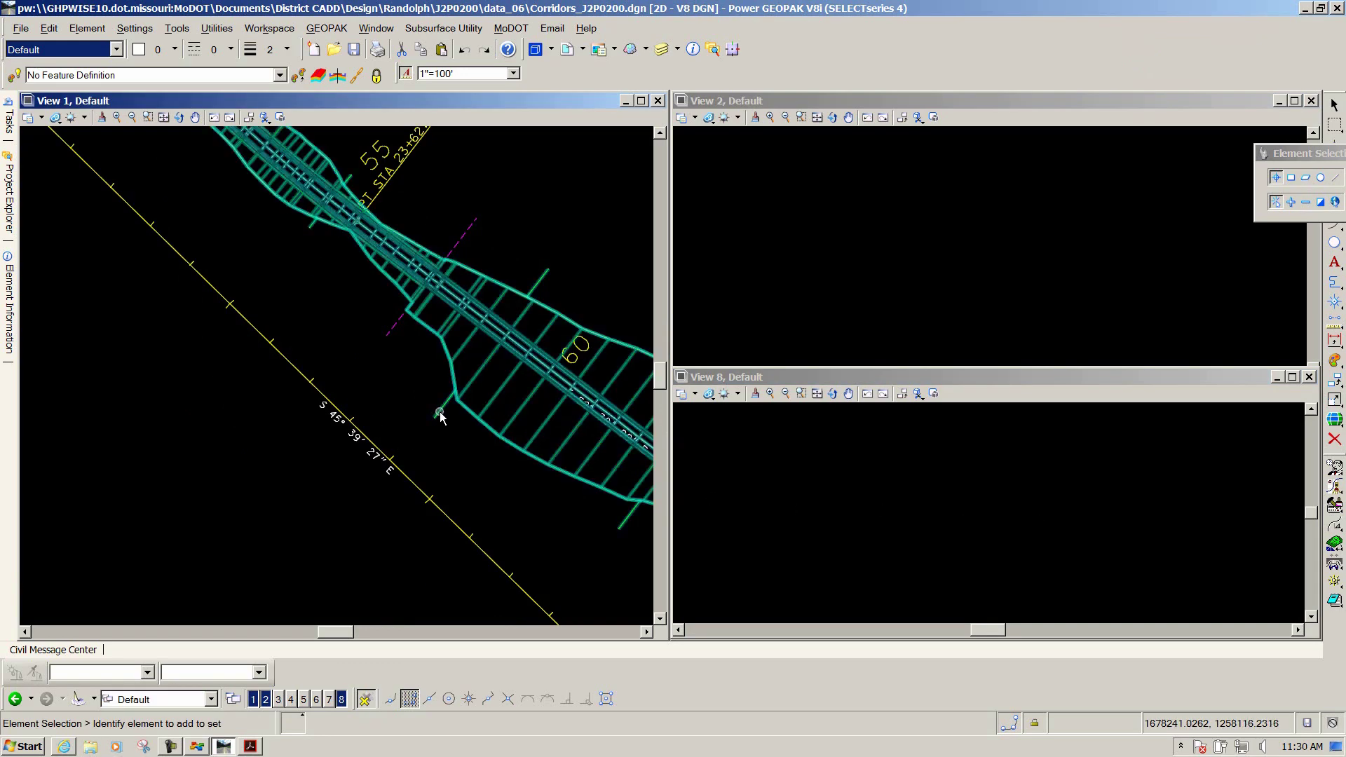
mouse_move(441, 415)
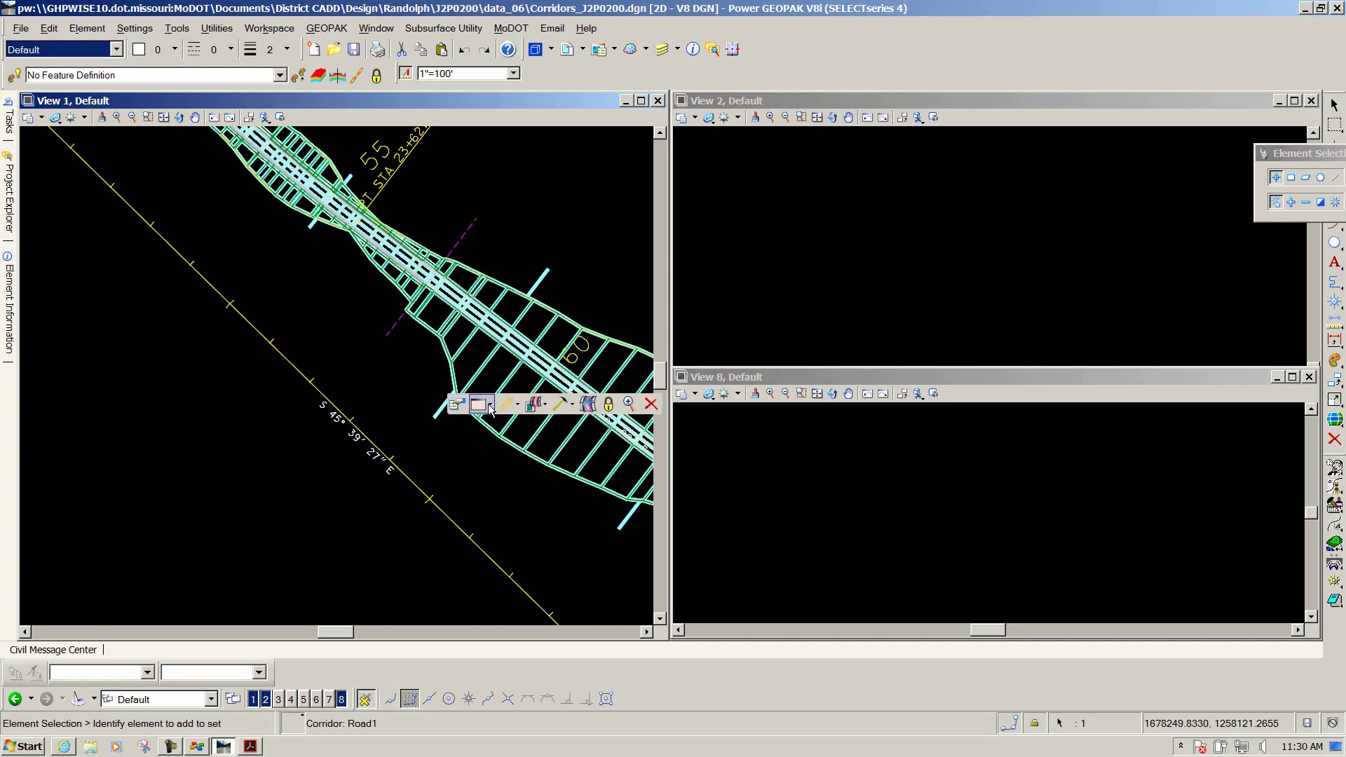
left_click(490, 404)
left_click(500, 425)
left_click(946, 505)
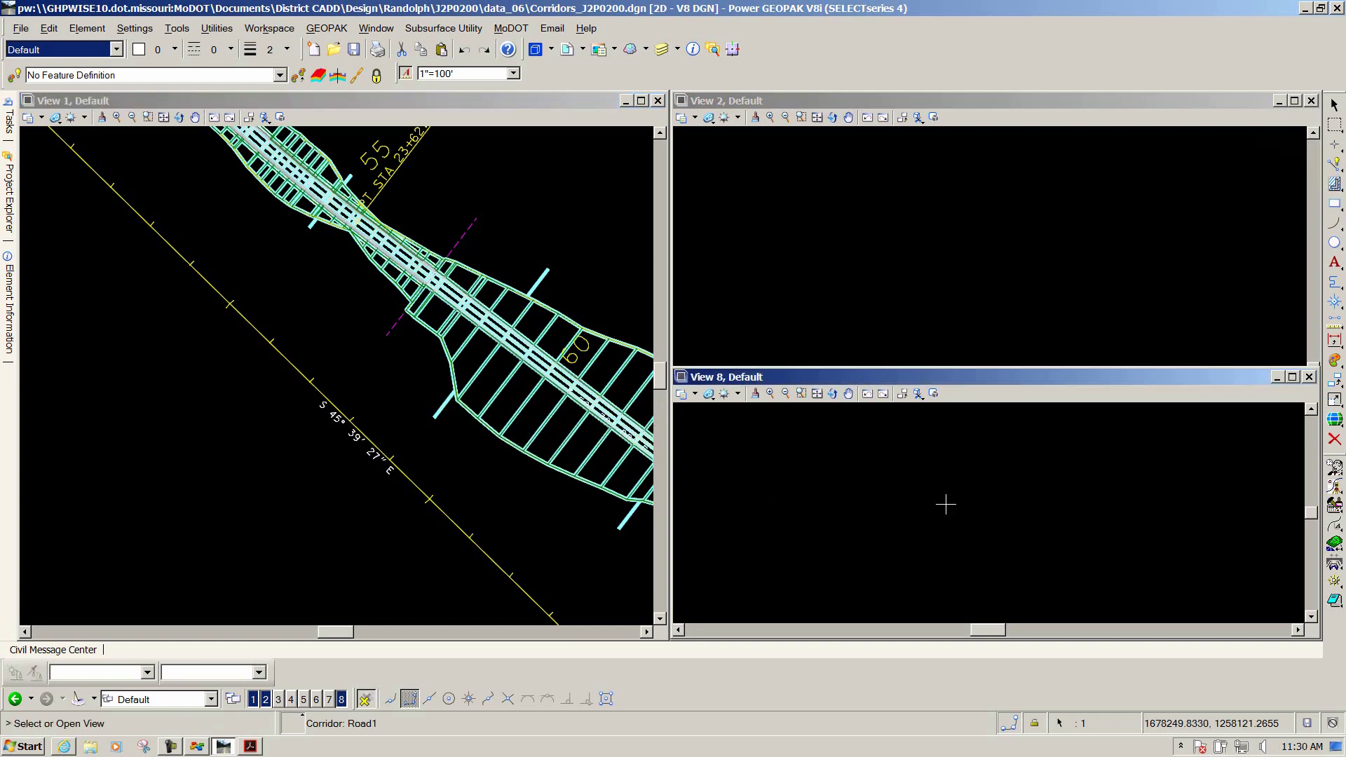
left_click(872, 541)
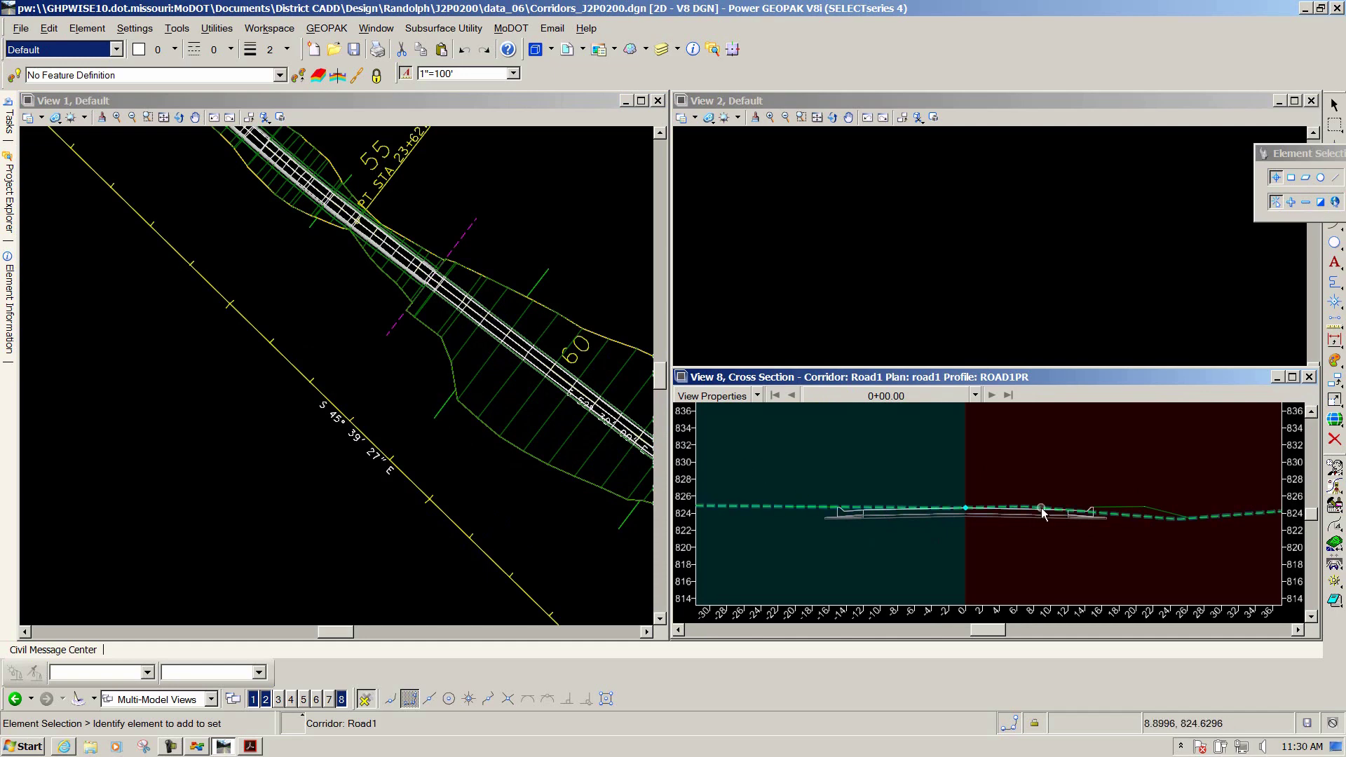
Increase the vertical exaggeration of the cross section view and examine the section at station 0+00.00
right_click(1064, 449)
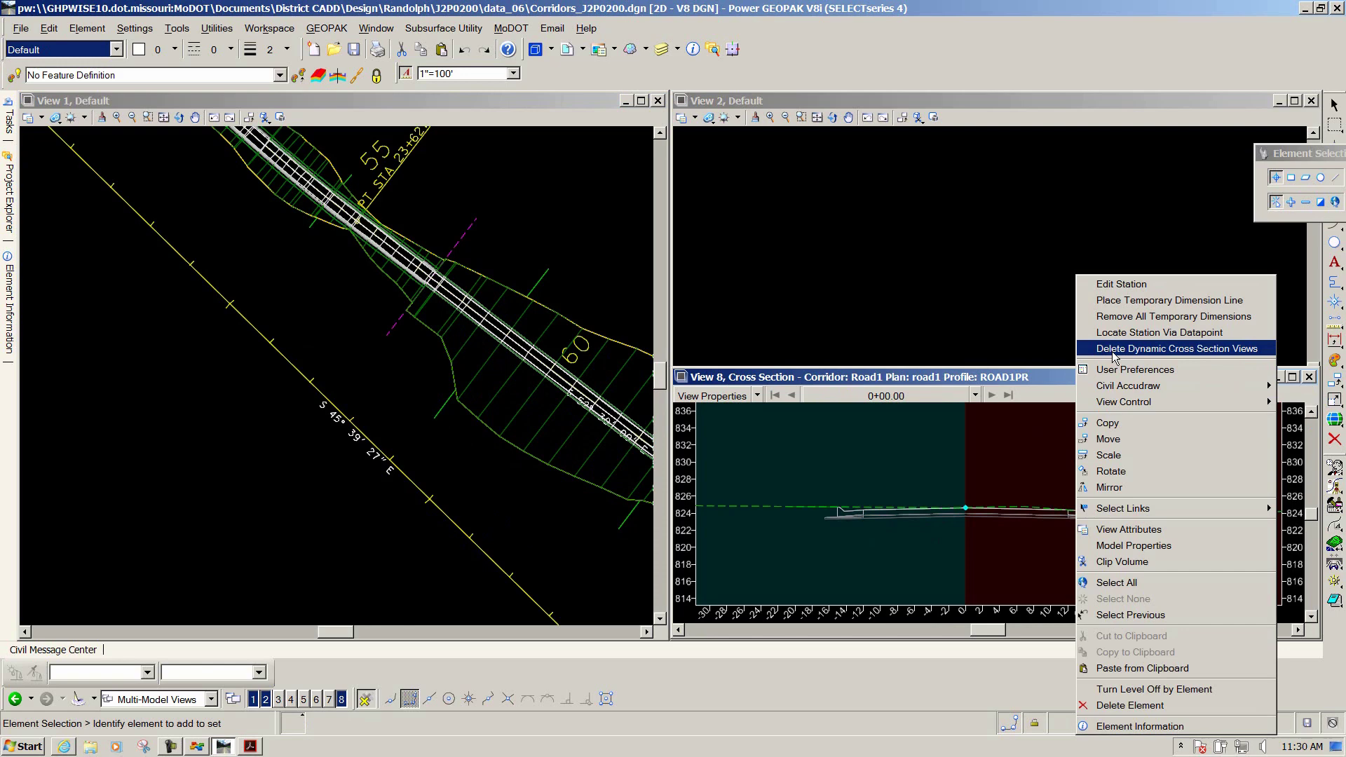
left_click(915, 456)
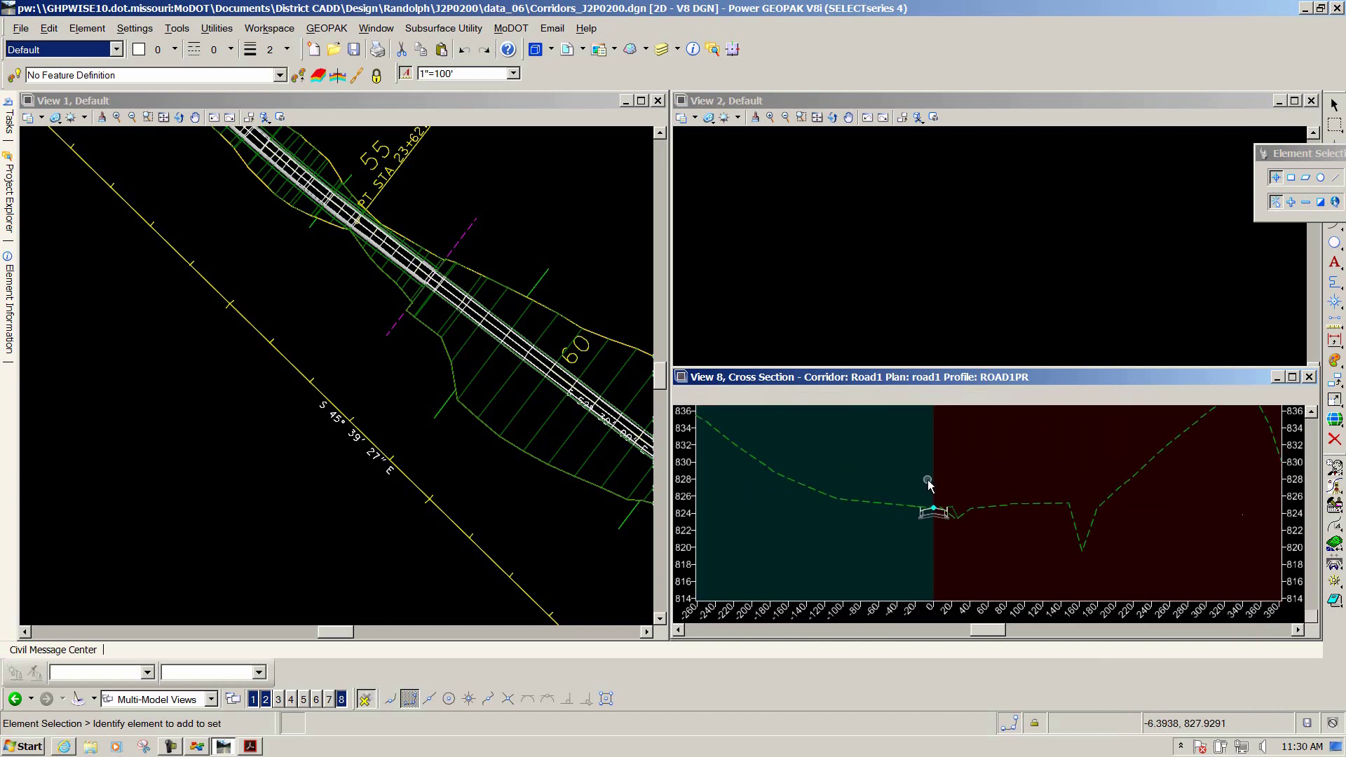
scroll(928, 481, "down", 2)
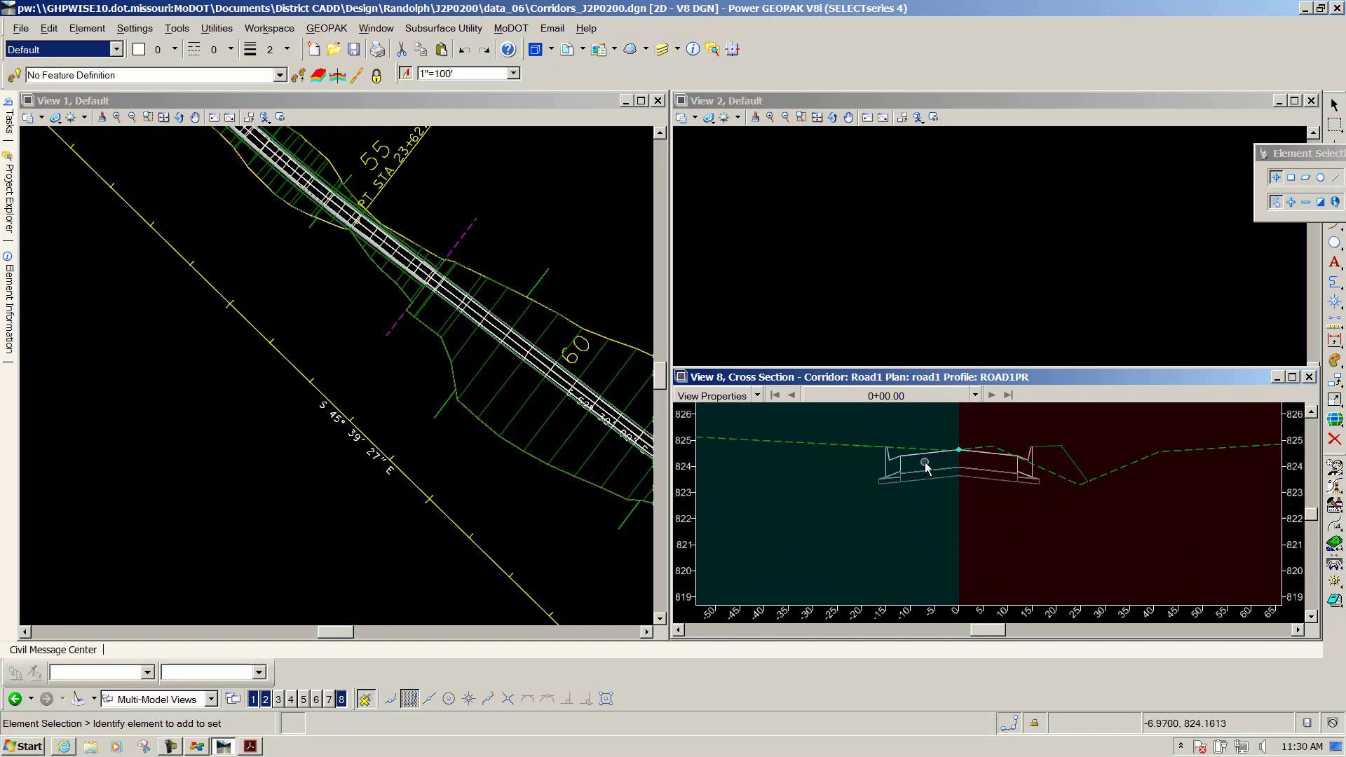
scroll(925, 468, "down", 2)
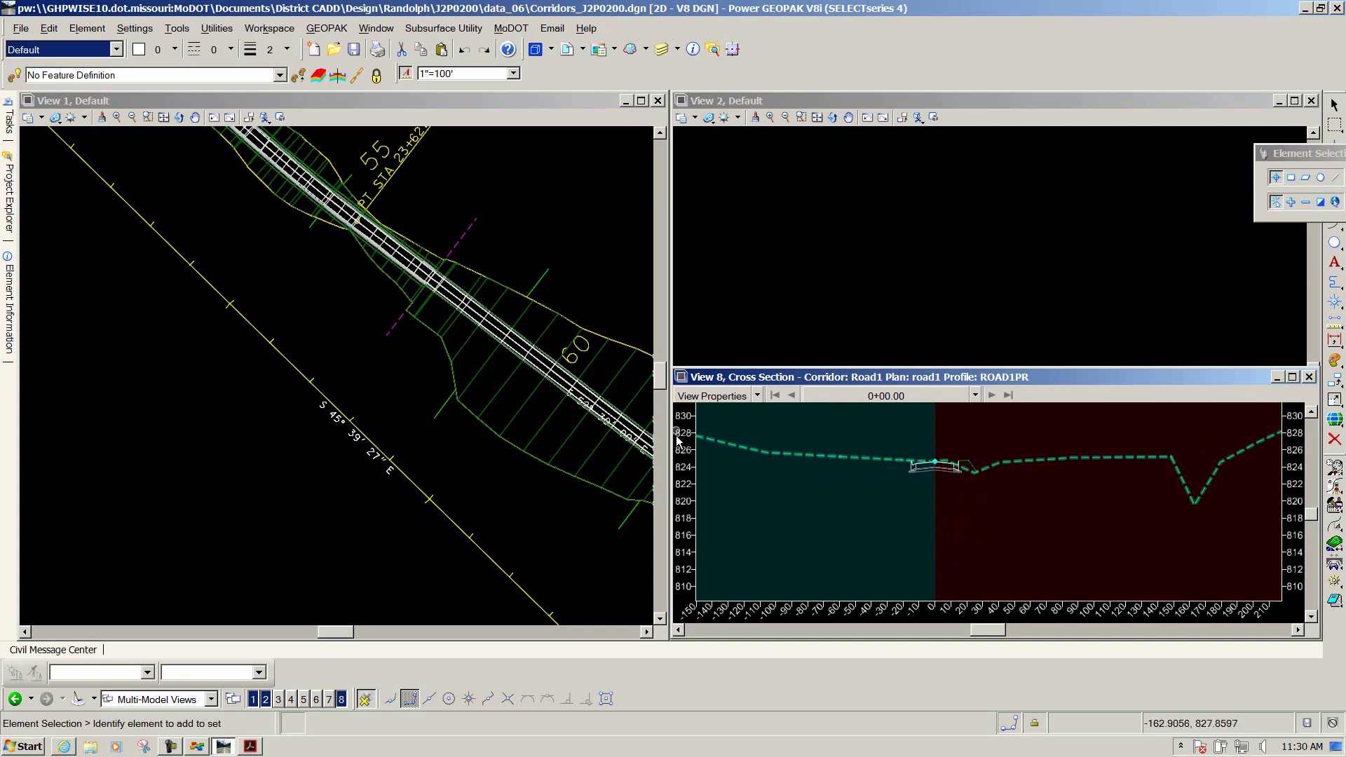
scroll(943, 474, "up", 1)
scroll(942, 474, "up", 2)
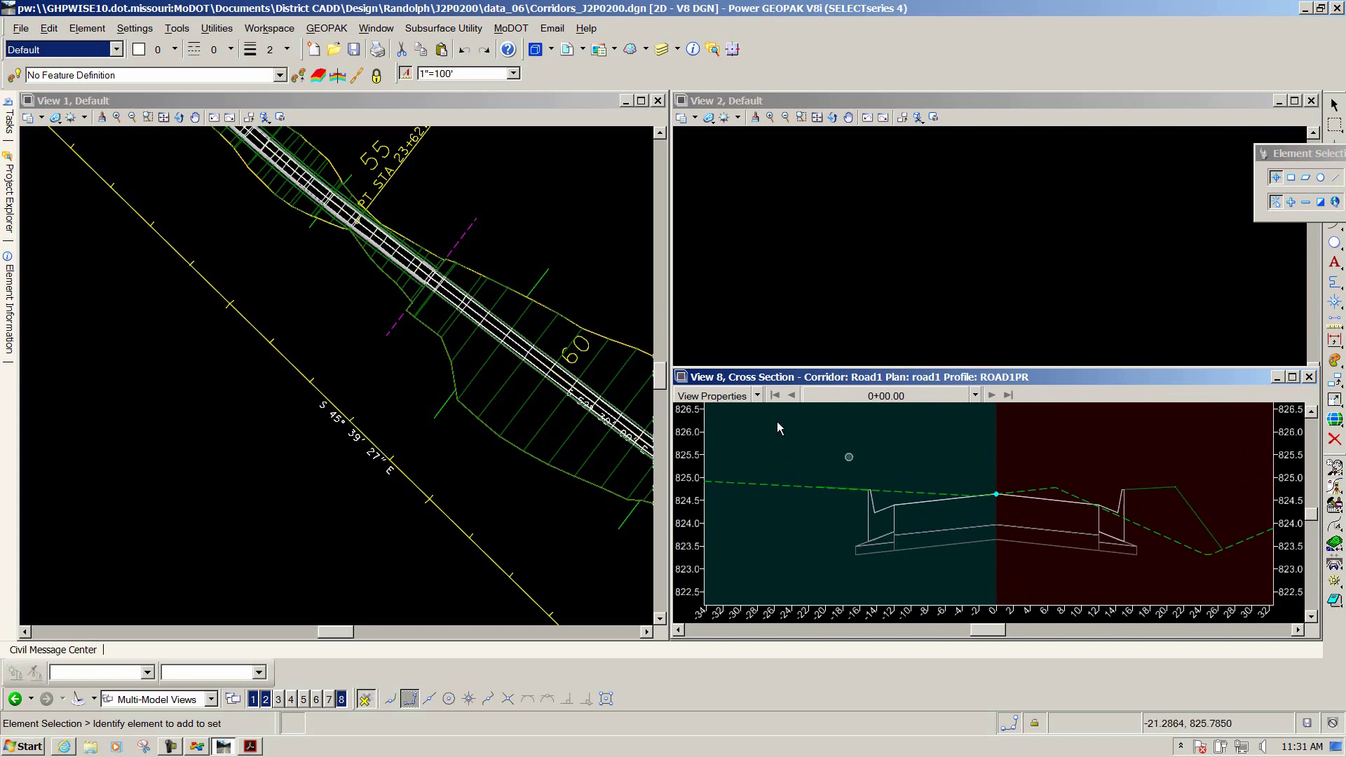
Open the Corridor Component Quantities for the Road1 corridor and enlarge the window to list all materials
left_click(324, 262)
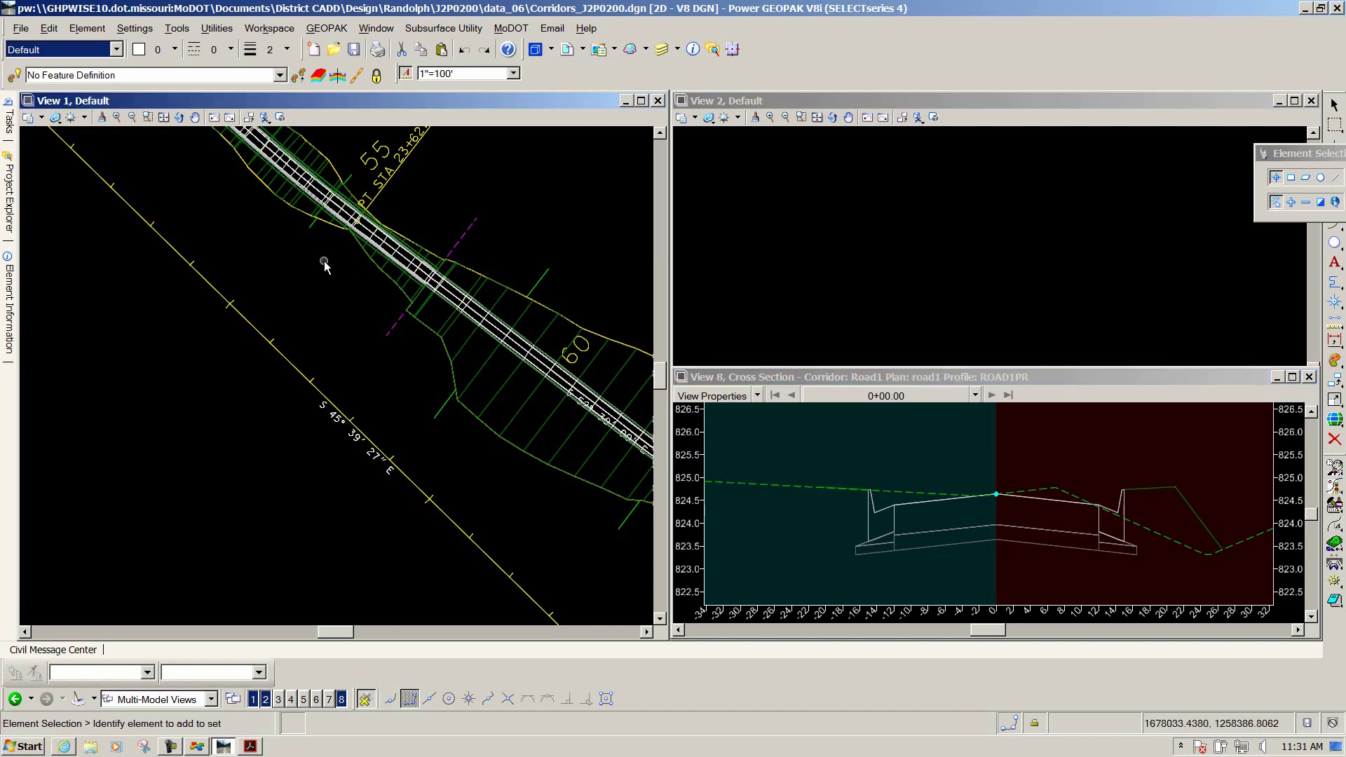
left_click(440, 414)
mouse_move(440, 416)
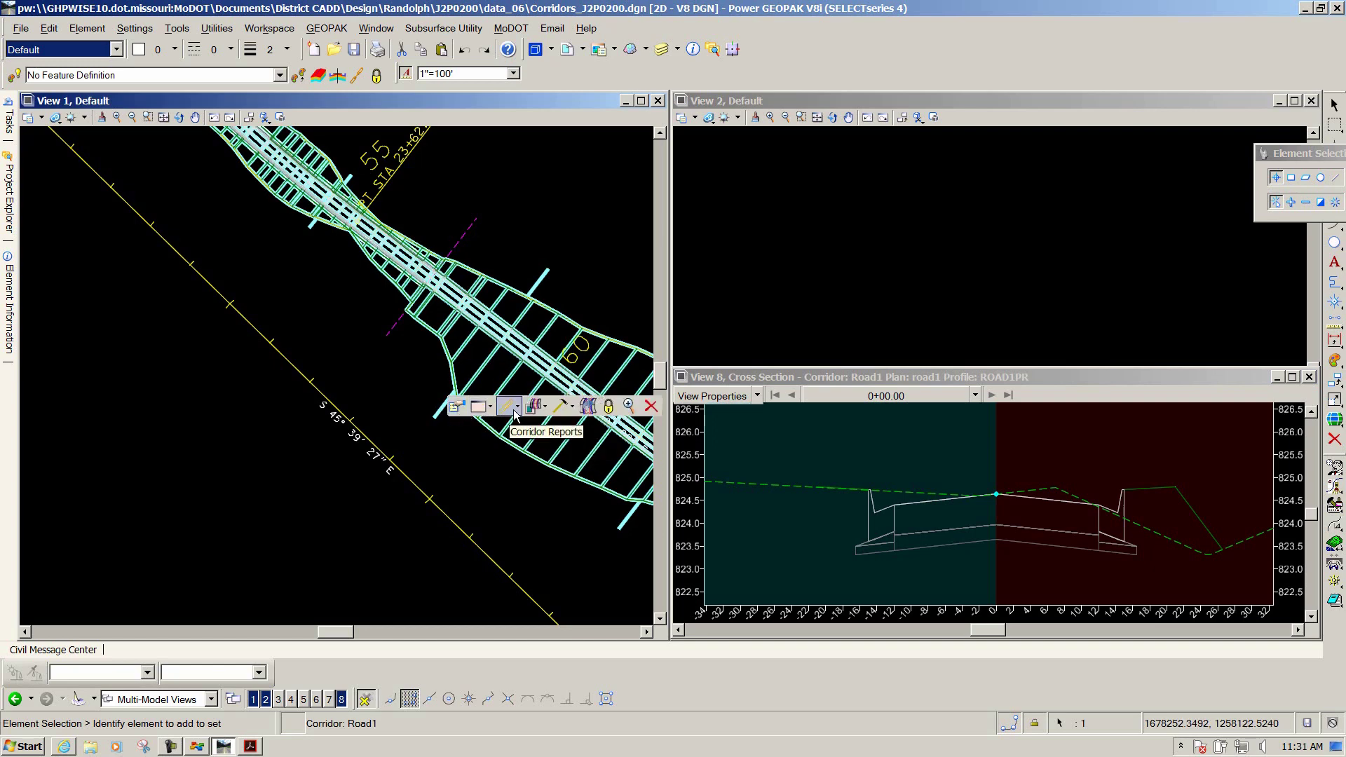
left_click(519, 409)
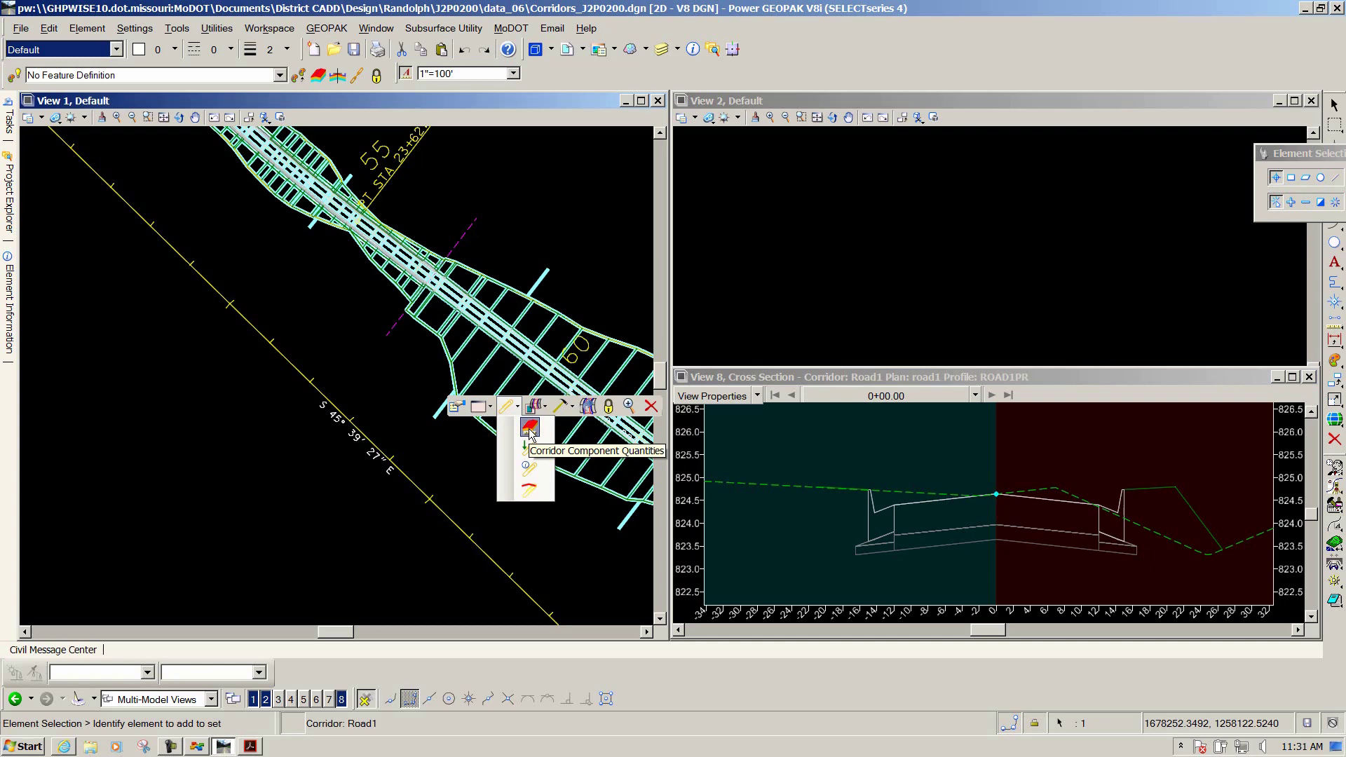
left_click(528, 428)
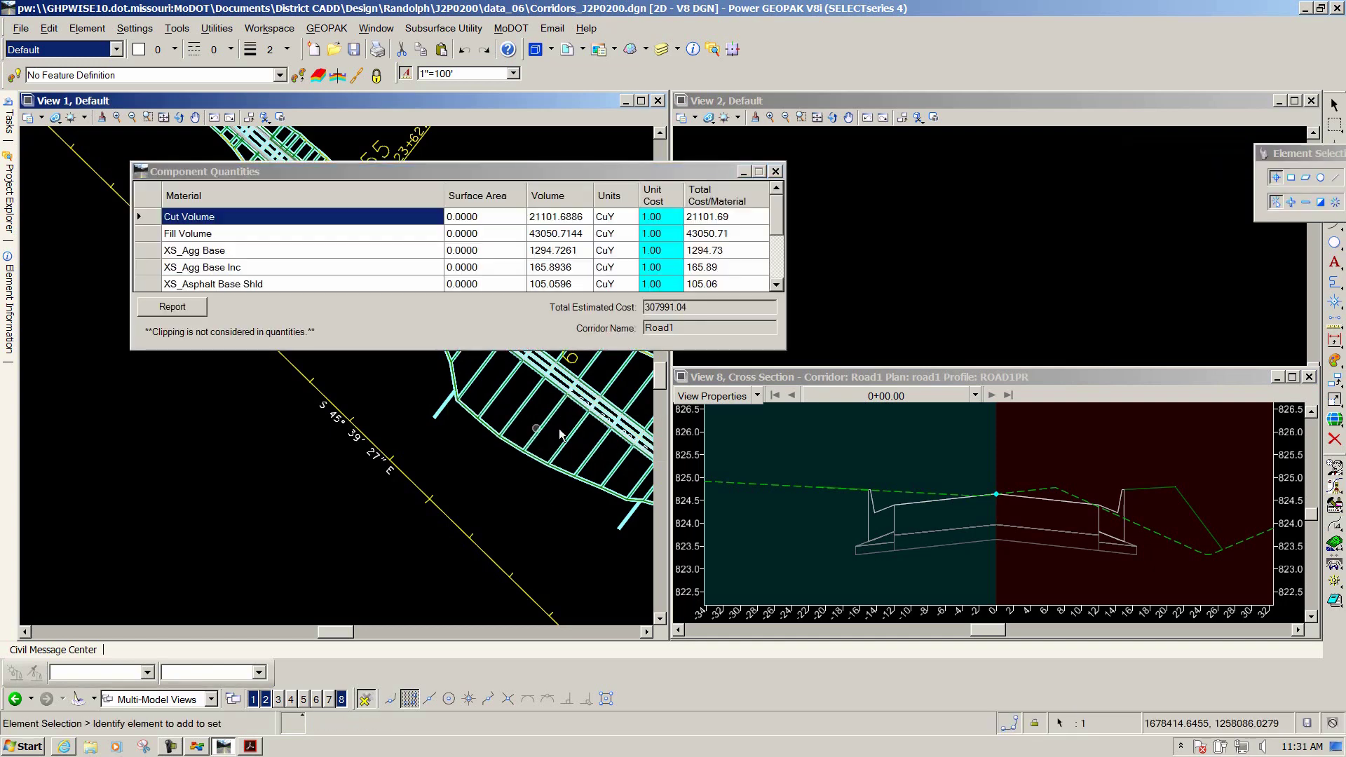
left_click_drag(785, 349, 904, 446)
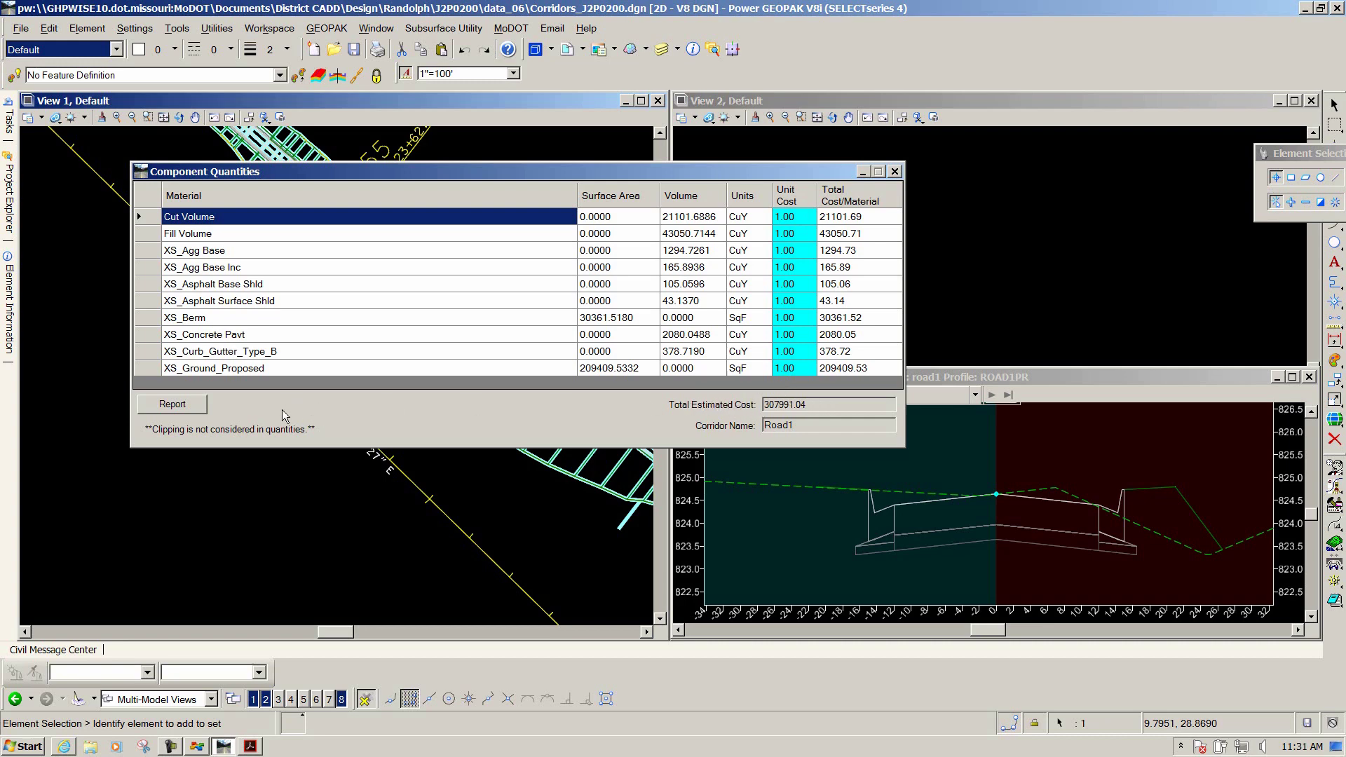
Generate the component quantities report for the Road1 corridor and review the report's format options
left_click(173, 406)
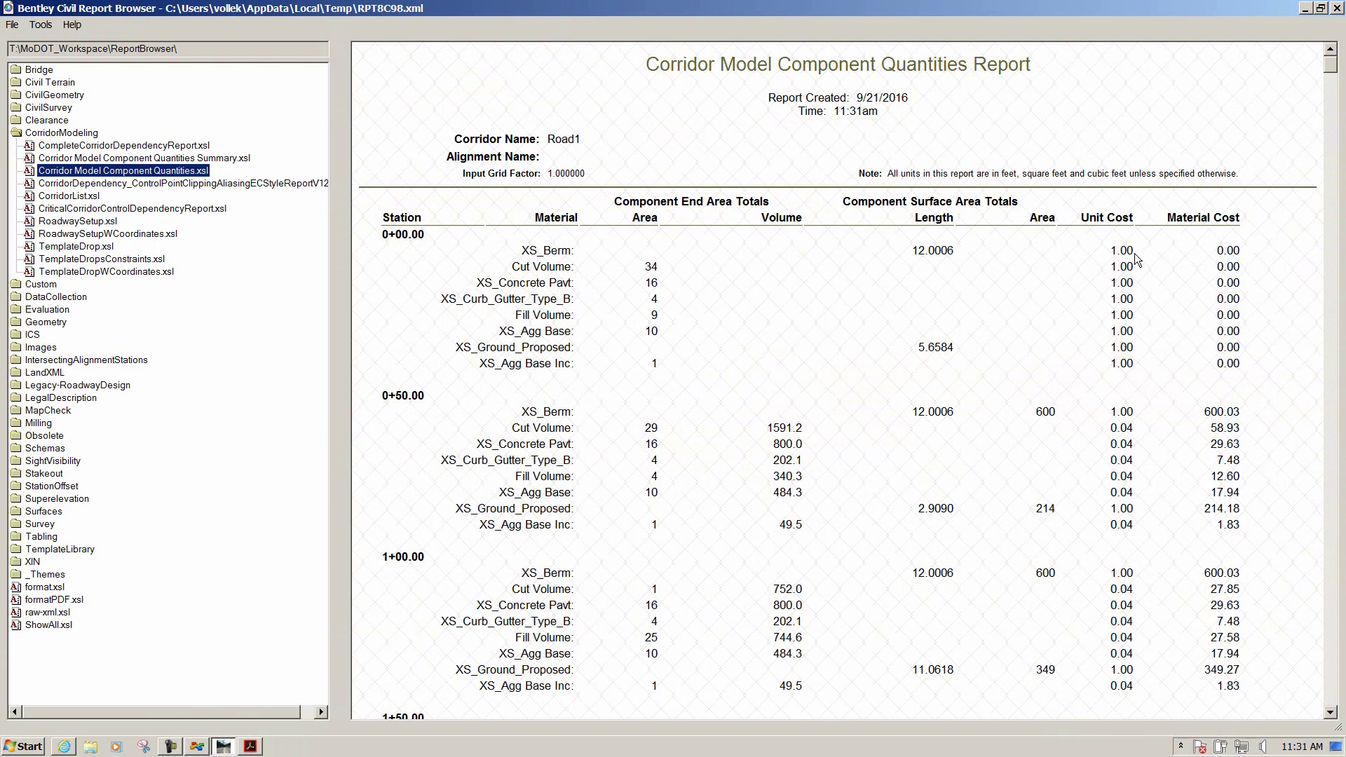
left_click(40, 24)
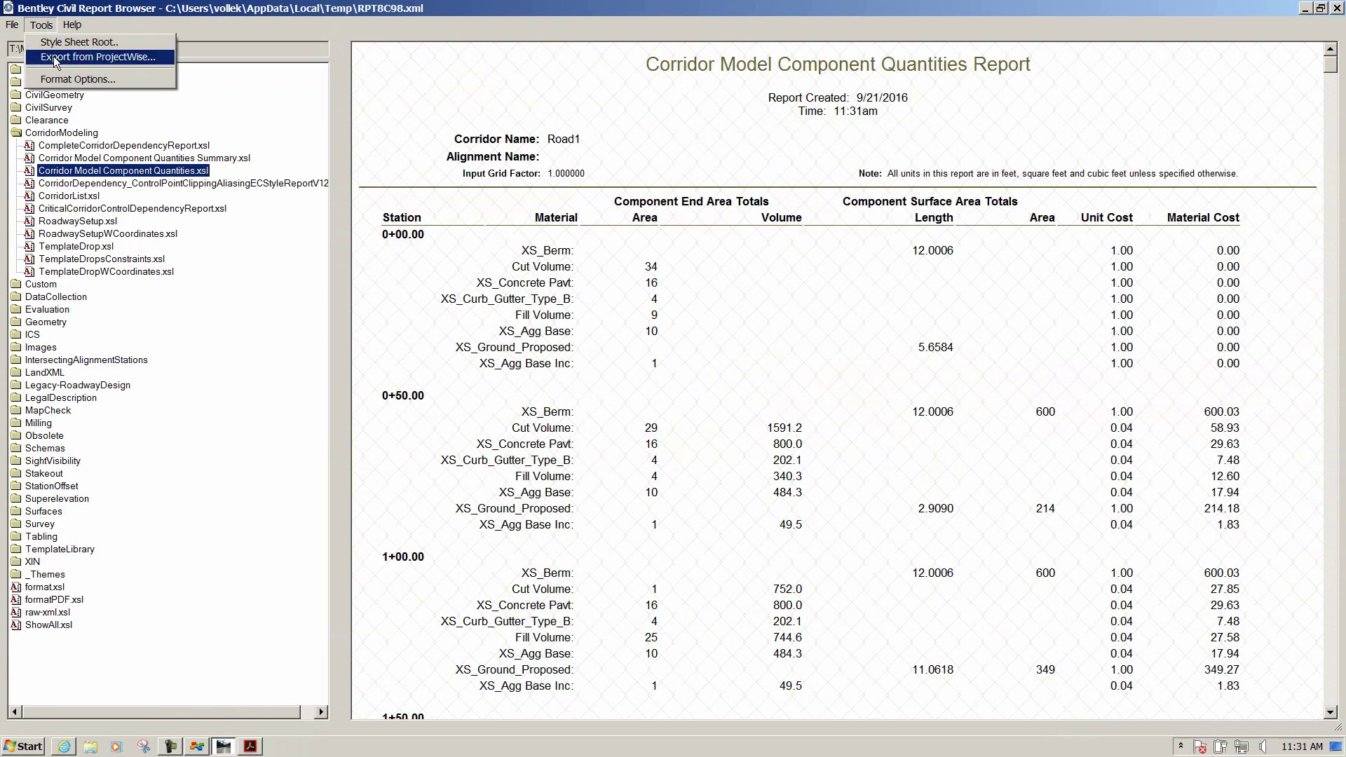
left_click(63, 82)
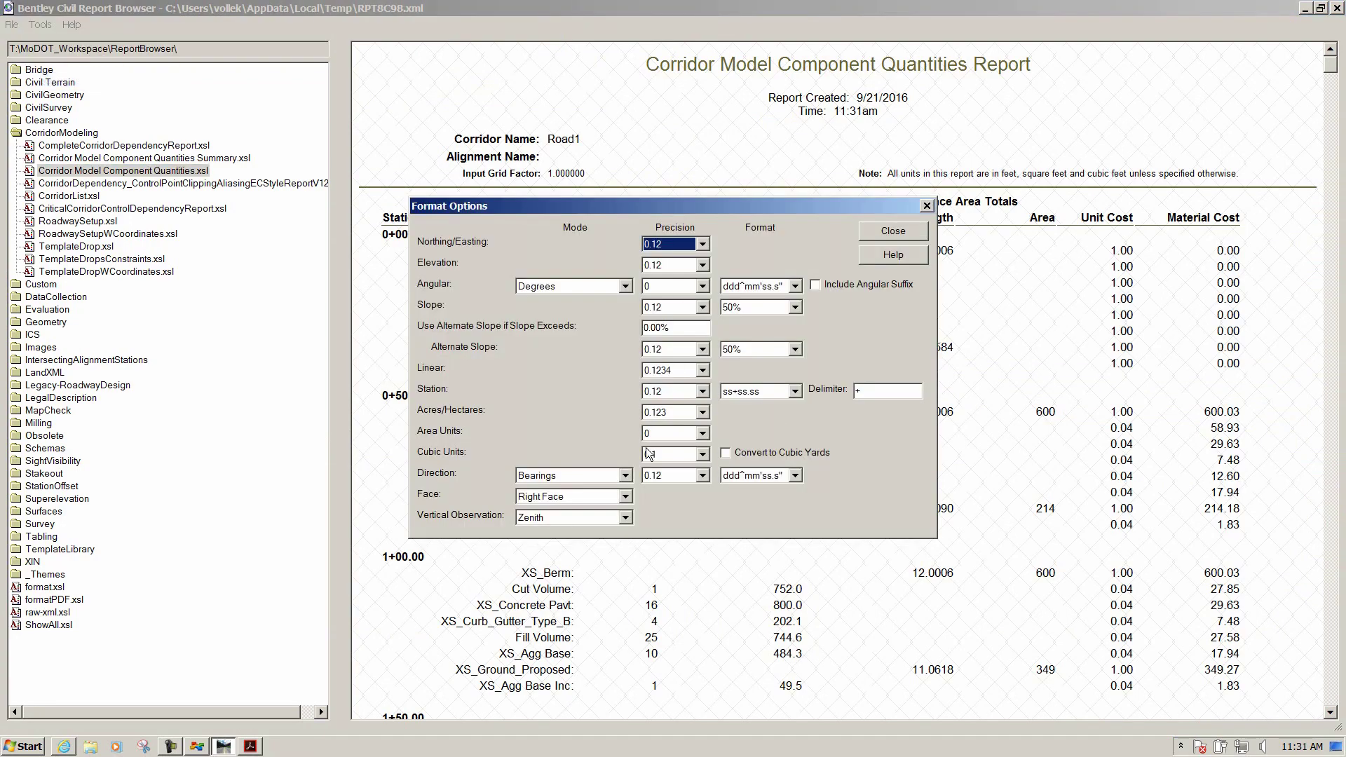
left_click(908, 234)
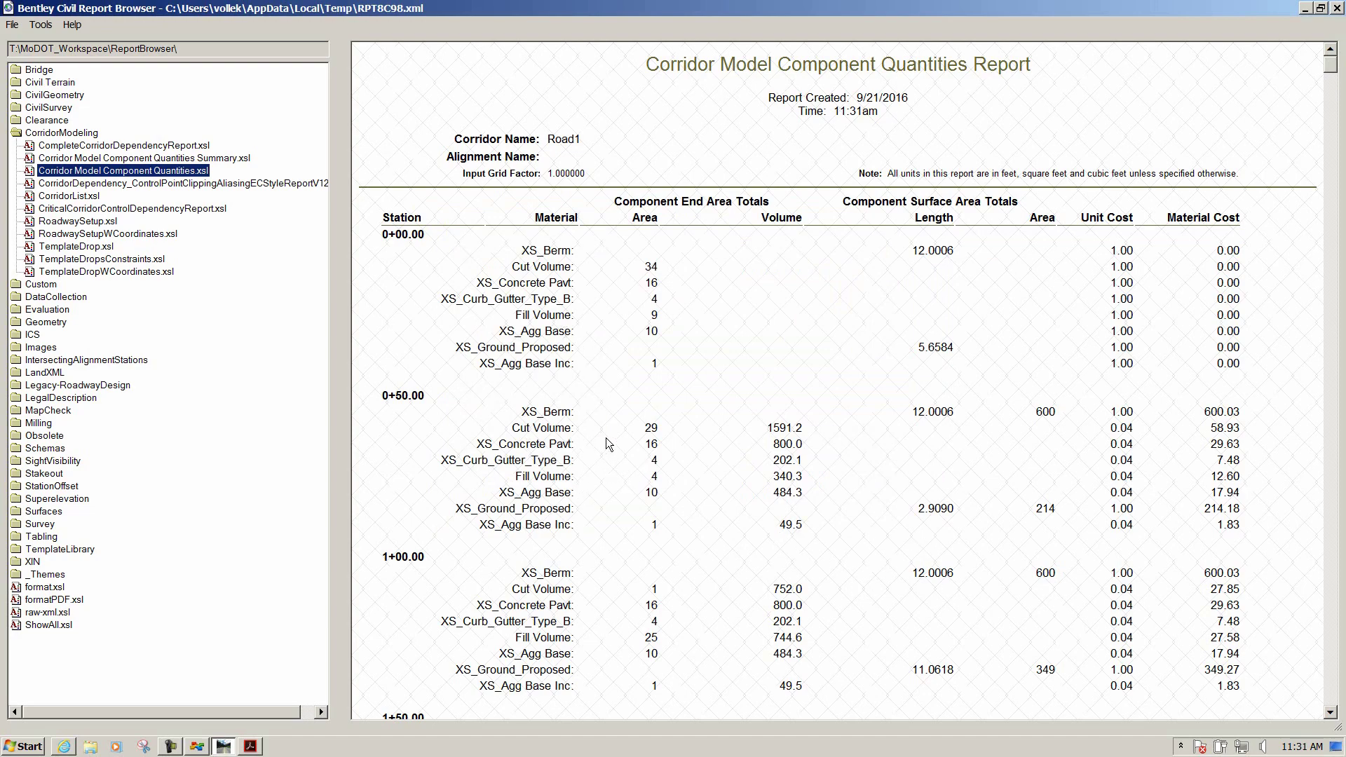
Export the quantities report to Microsoft Excel, review it in an enlarged window, and close the workbook without saving and the Component Quantities window
right_click(733, 455)
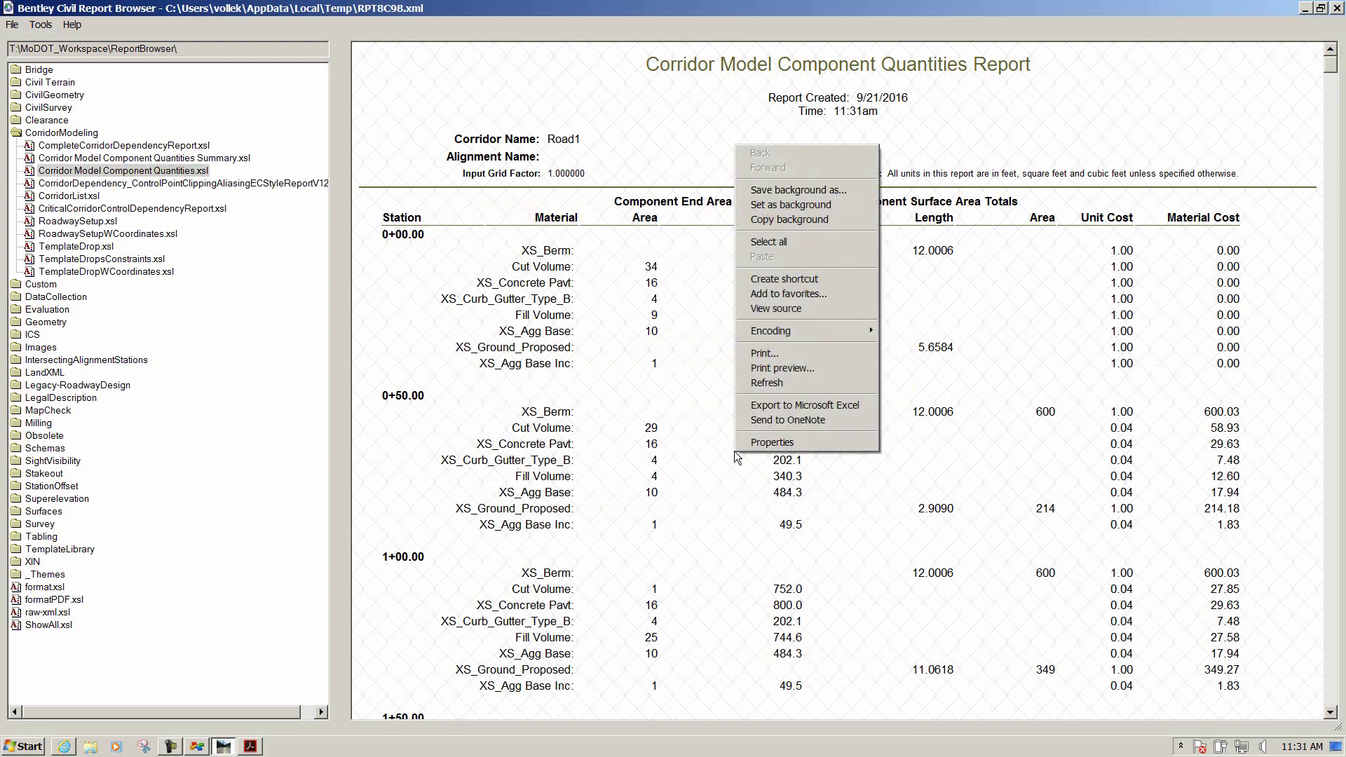
left_click(771, 407)
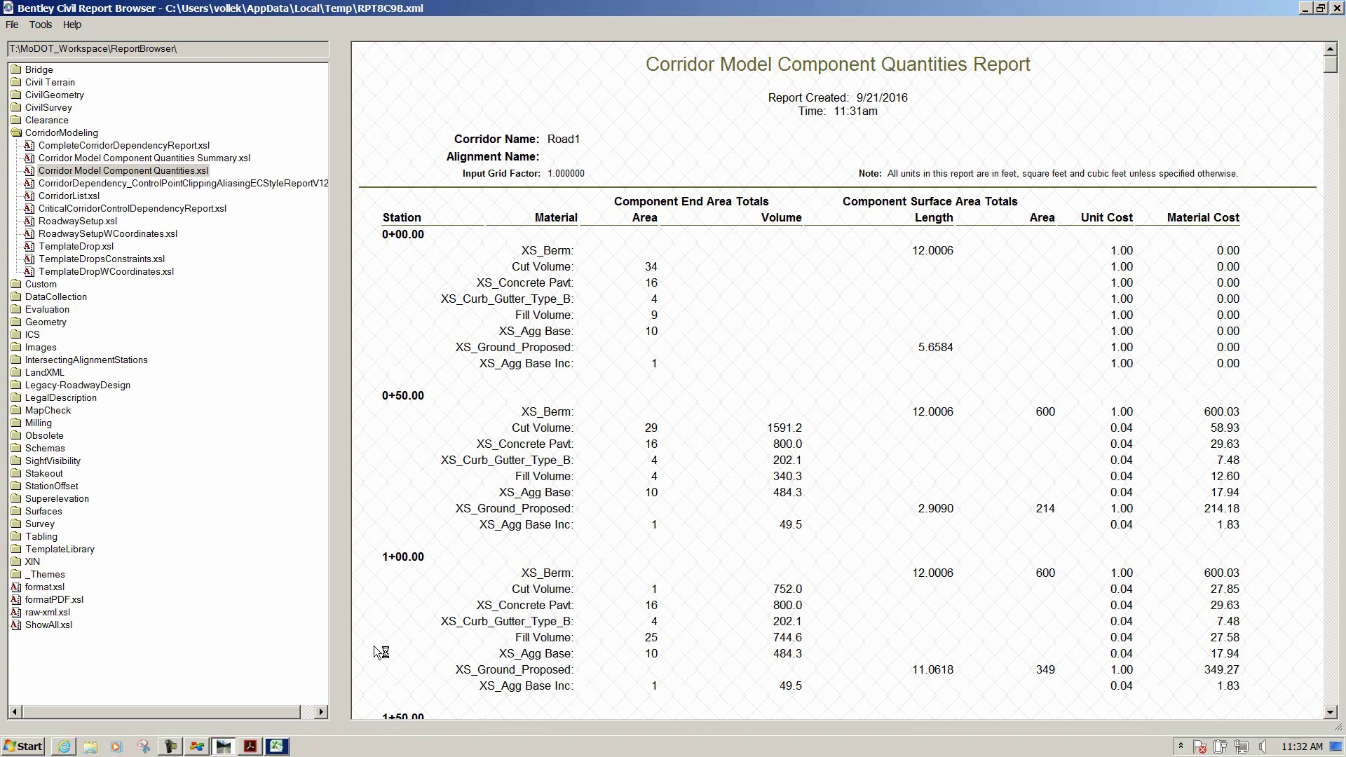
left_click(280, 747)
left_click_drag(493, 175, 632, 57)
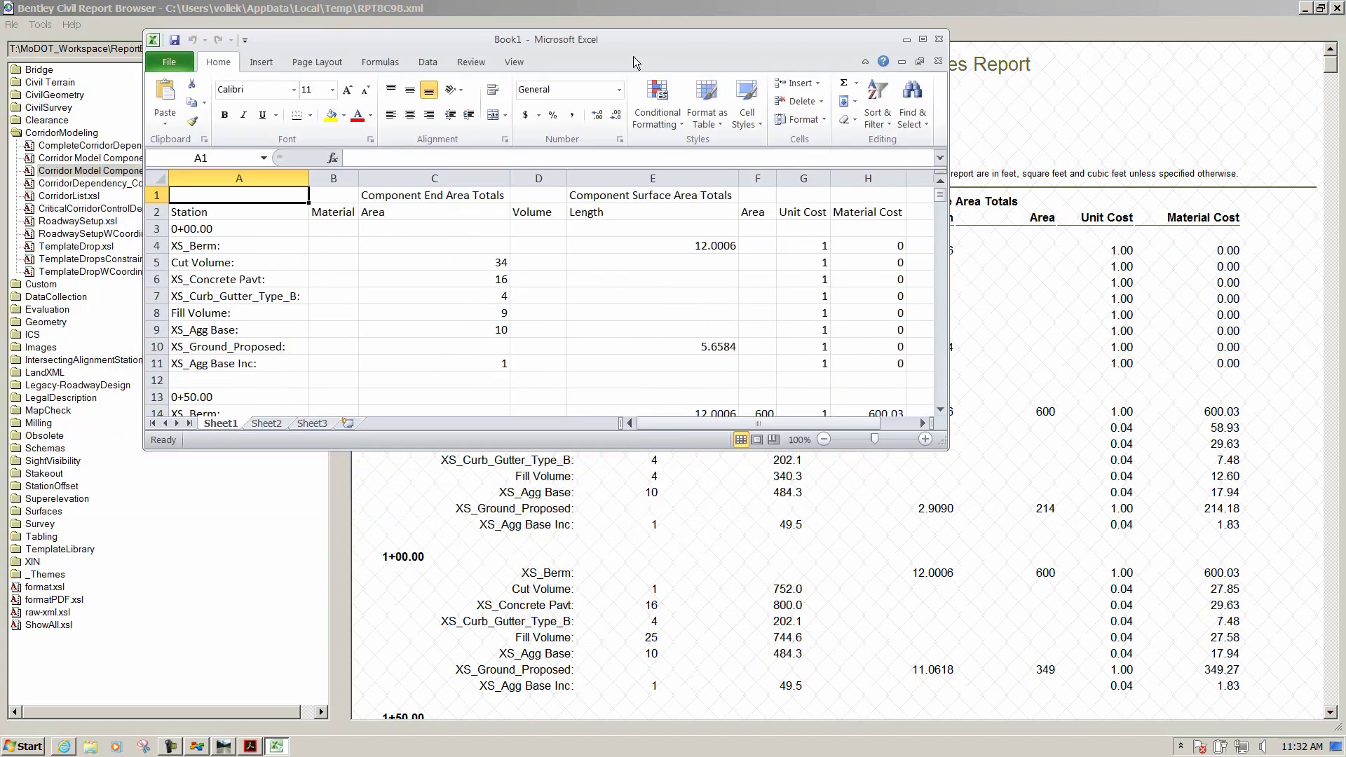
left_click_drag(944, 443, 1260, 729)
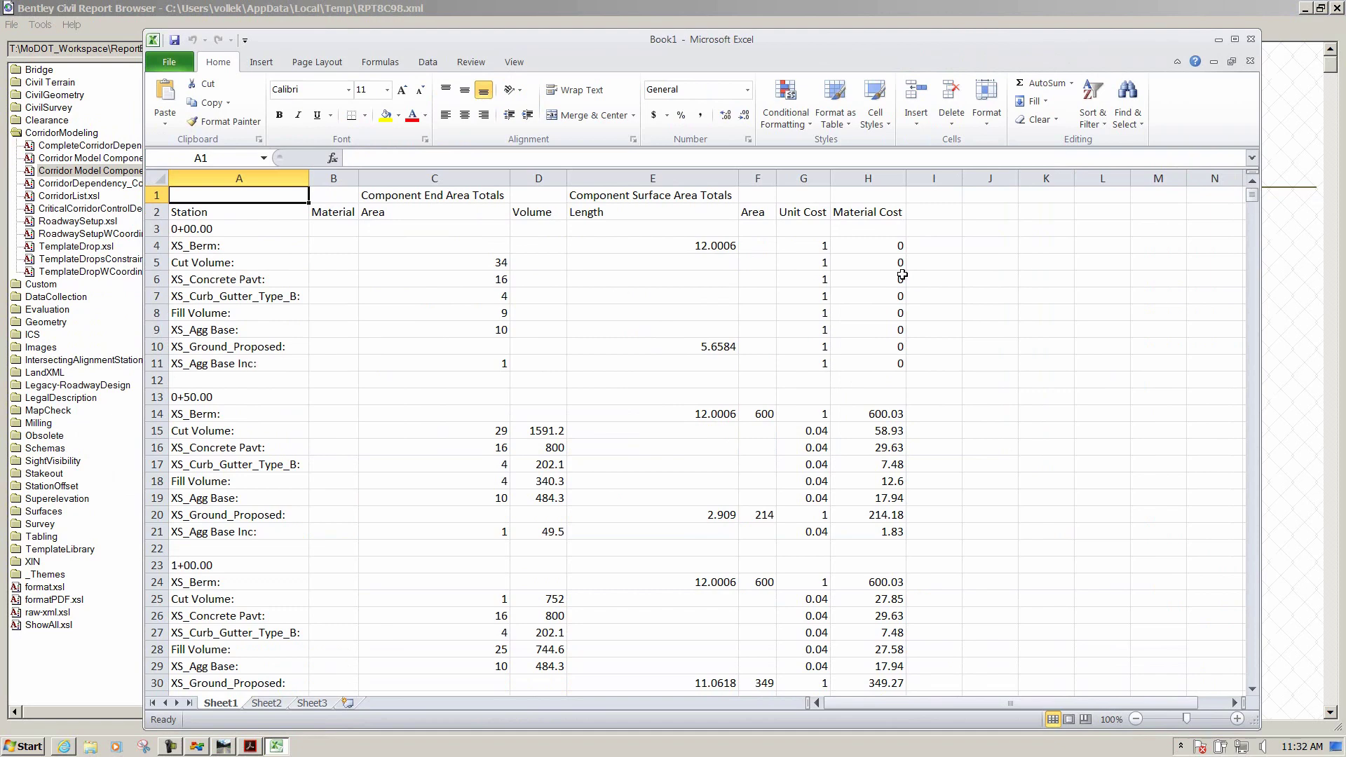
left_click(1251, 39)
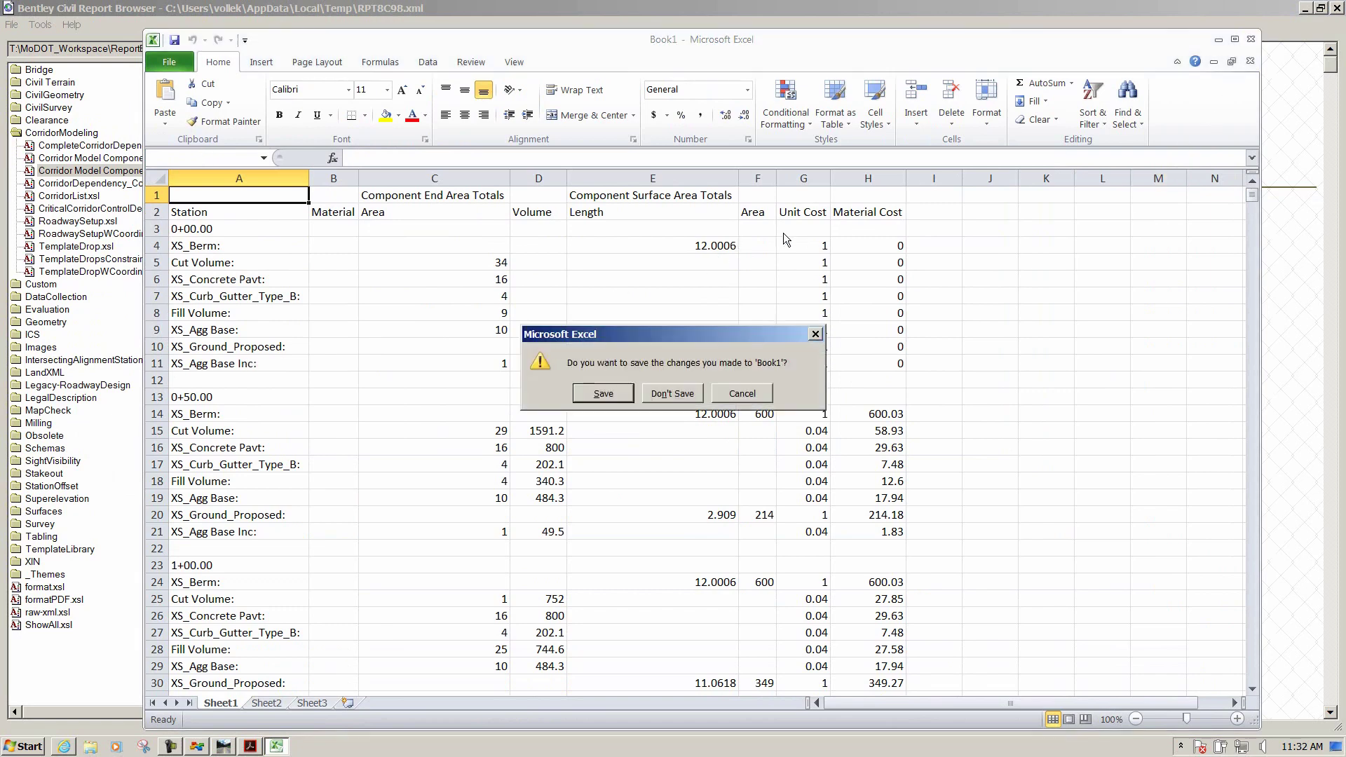
left_click(671, 393)
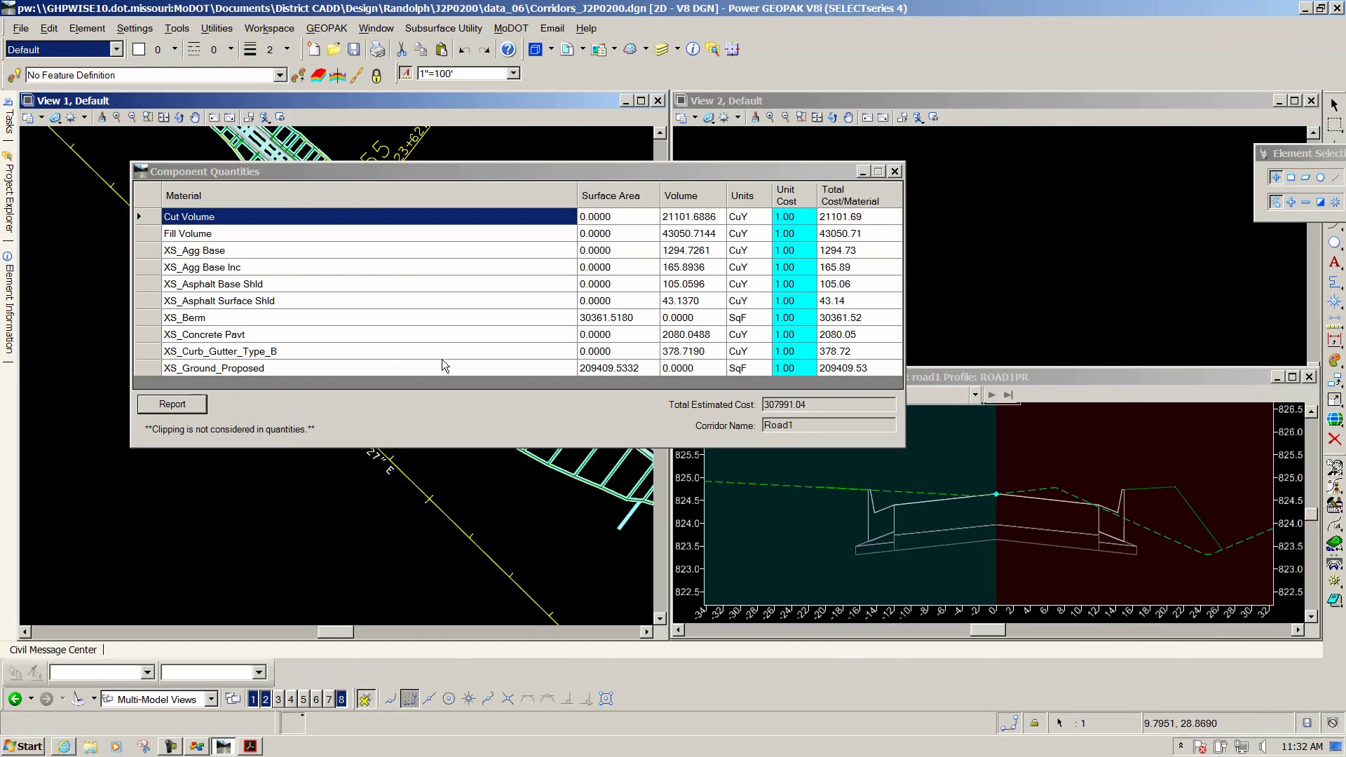
left_click(895, 171)
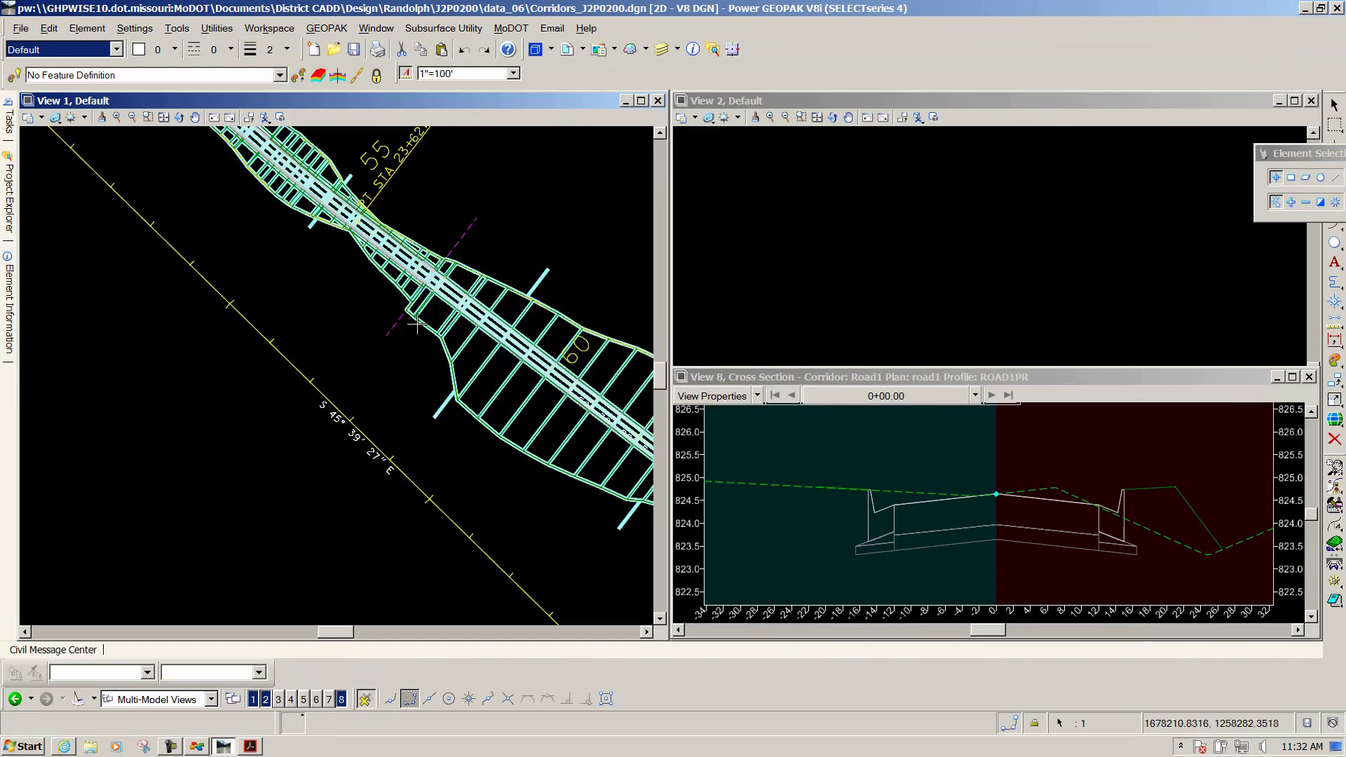
Open the Corridor Objects of the Road1 corridor
left_click(401, 359)
left_click(442, 323)
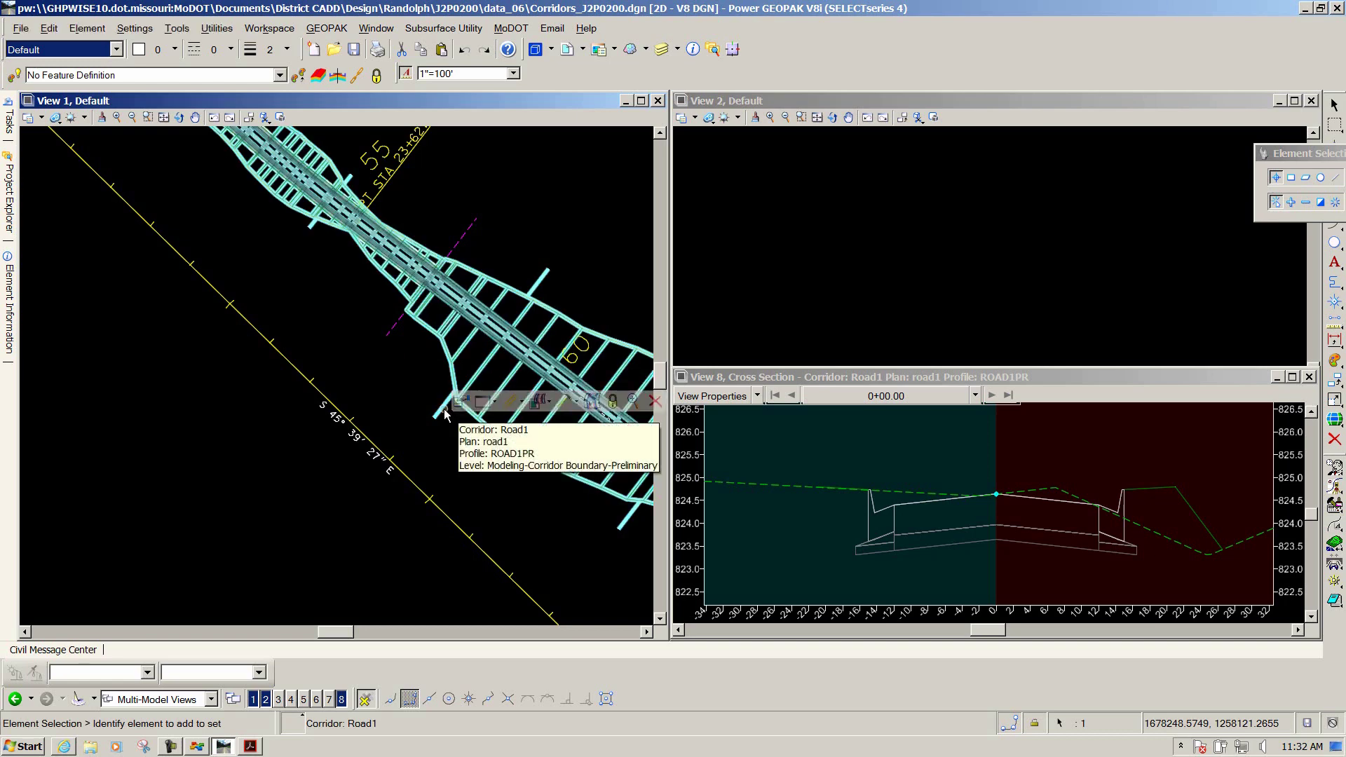
left_click(522, 401)
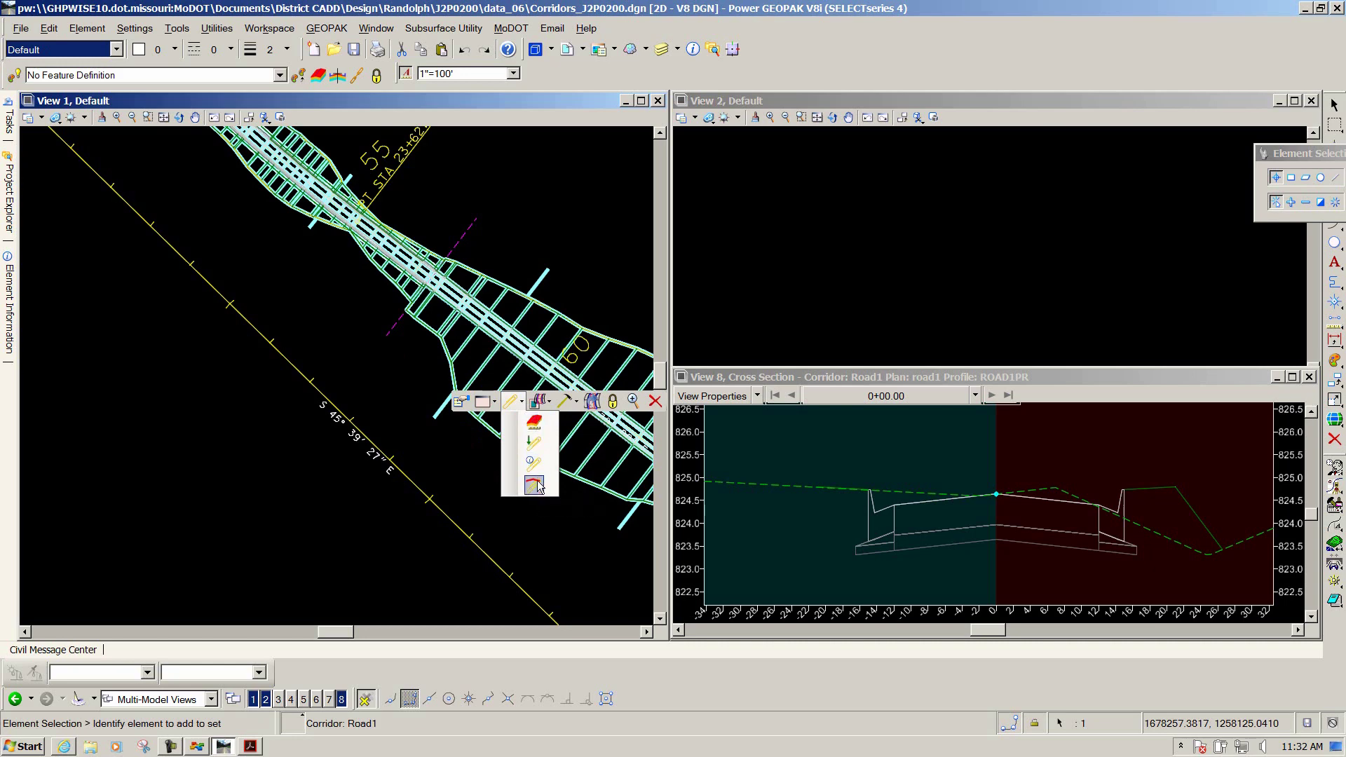
left_click(579, 406)
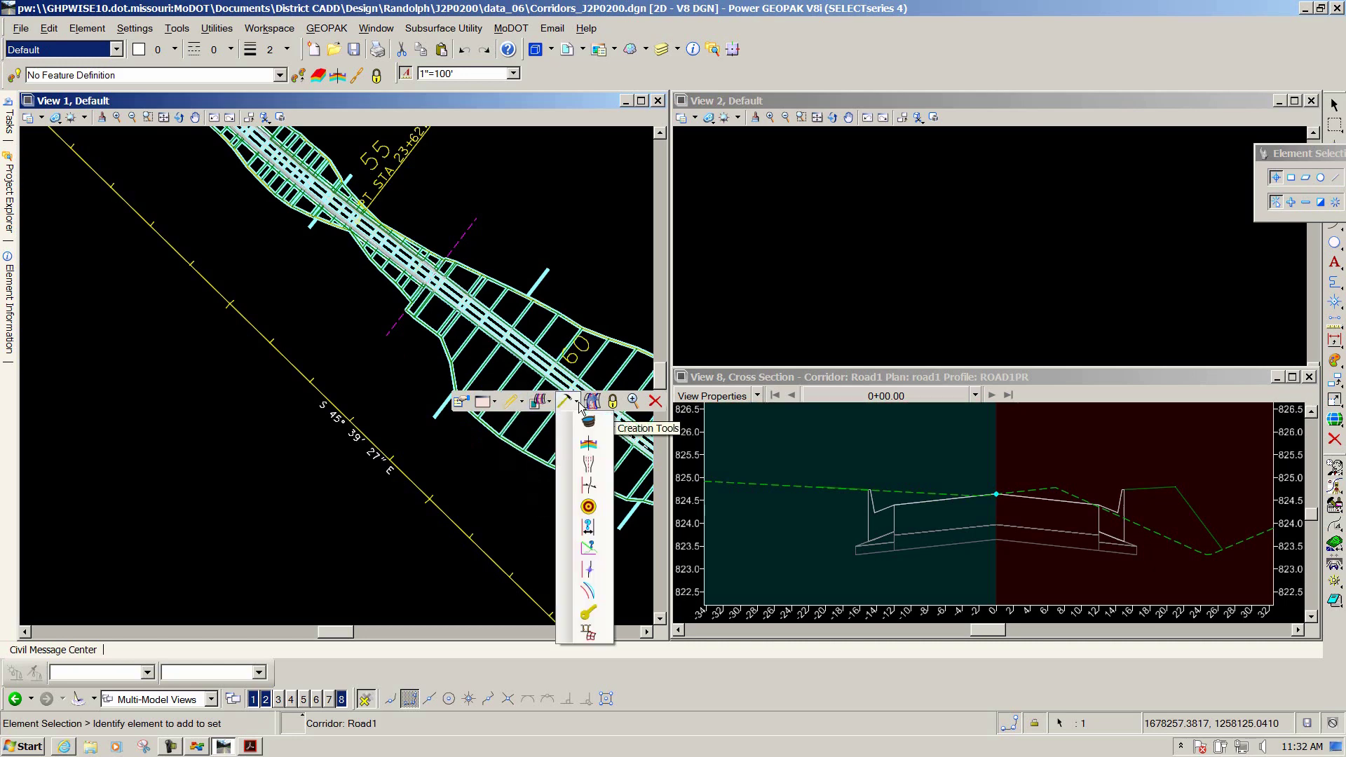
left_click(579, 406)
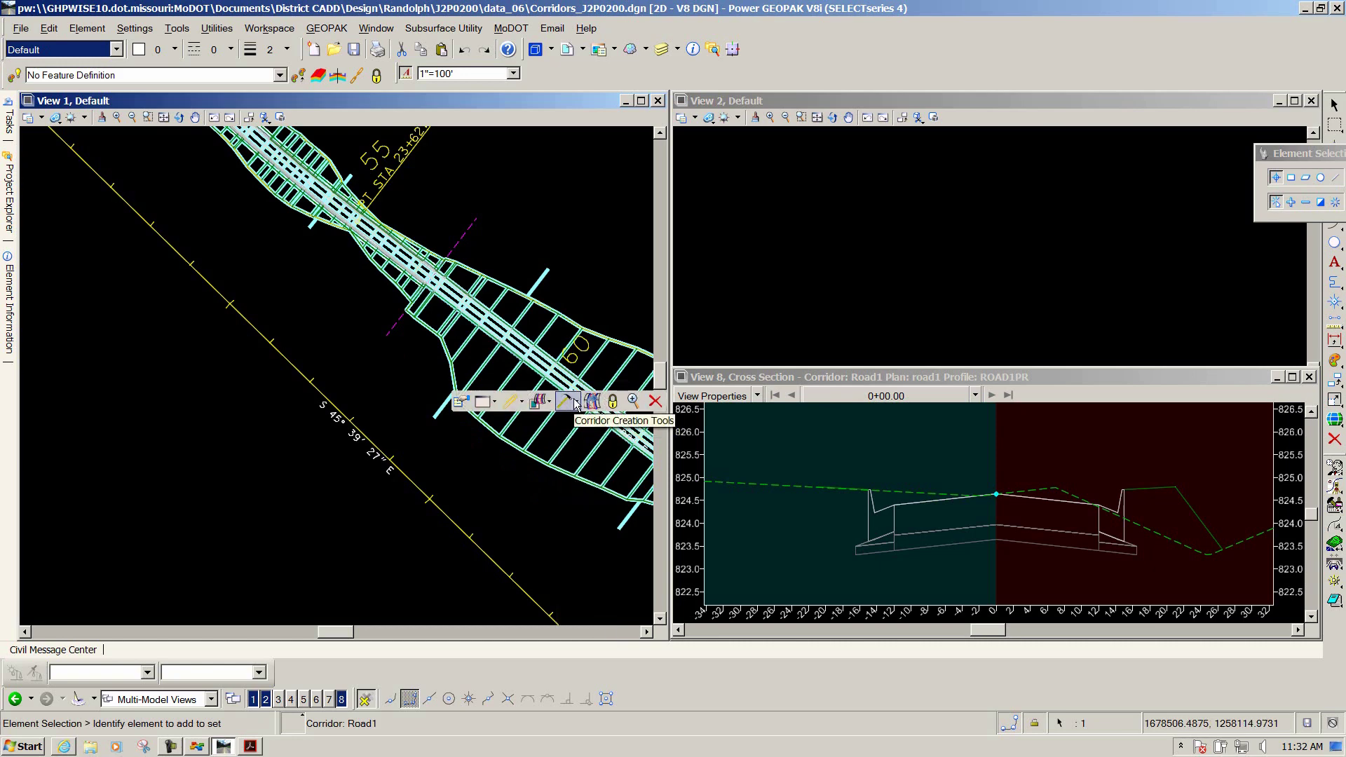
left_click(578, 405)
left_click(578, 406)
left_click(579, 408)
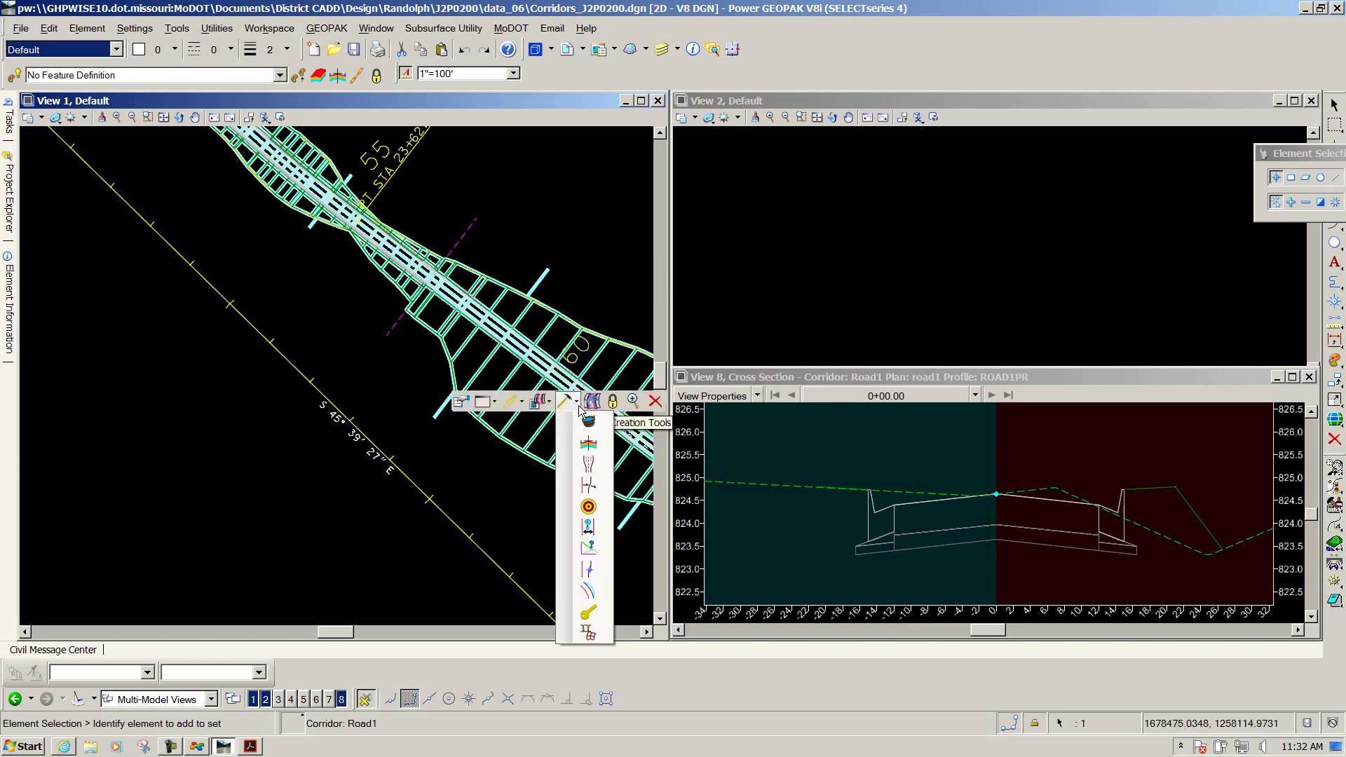
left_click(588, 425)
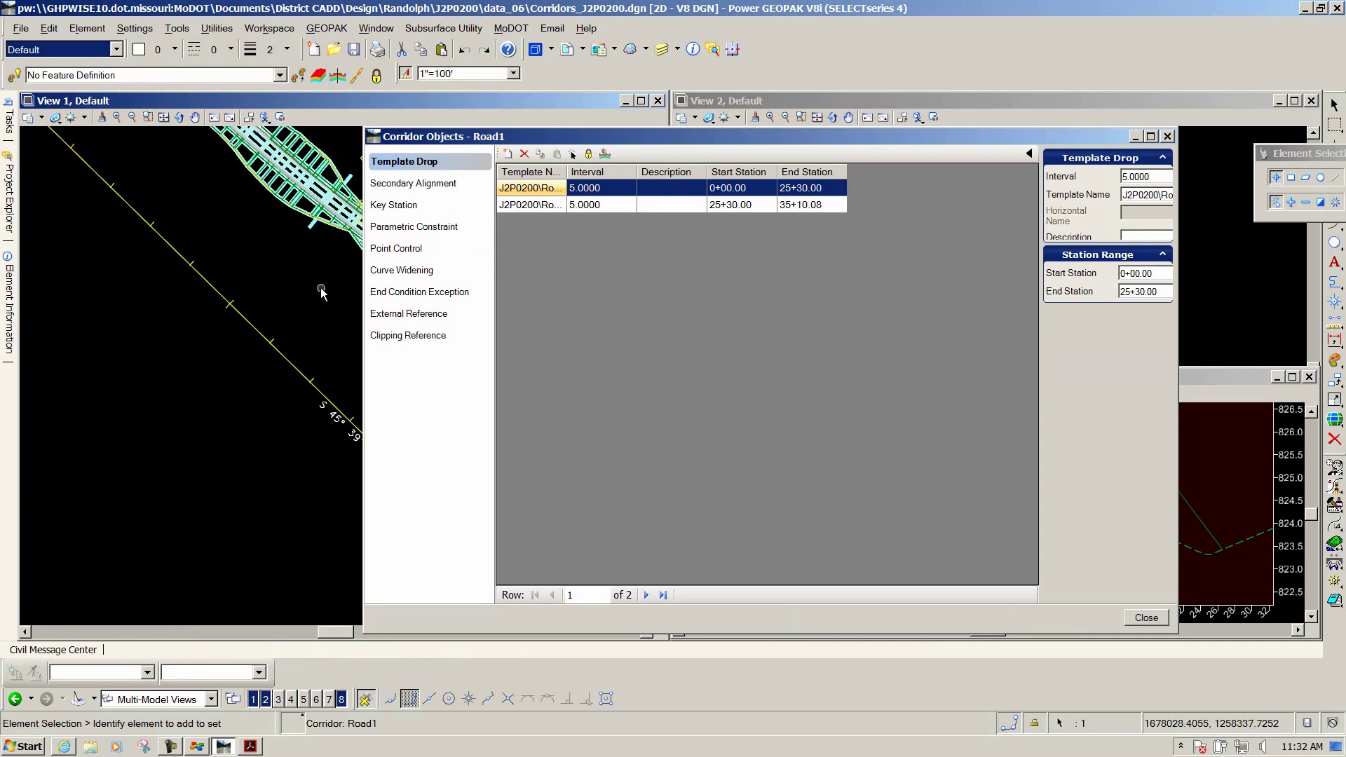
Review the Road1 corridor object categories from Secondary Alignment through Clipping Reference, and close the Corridor Objects window
left_click(396, 185)
left_click(382, 207)
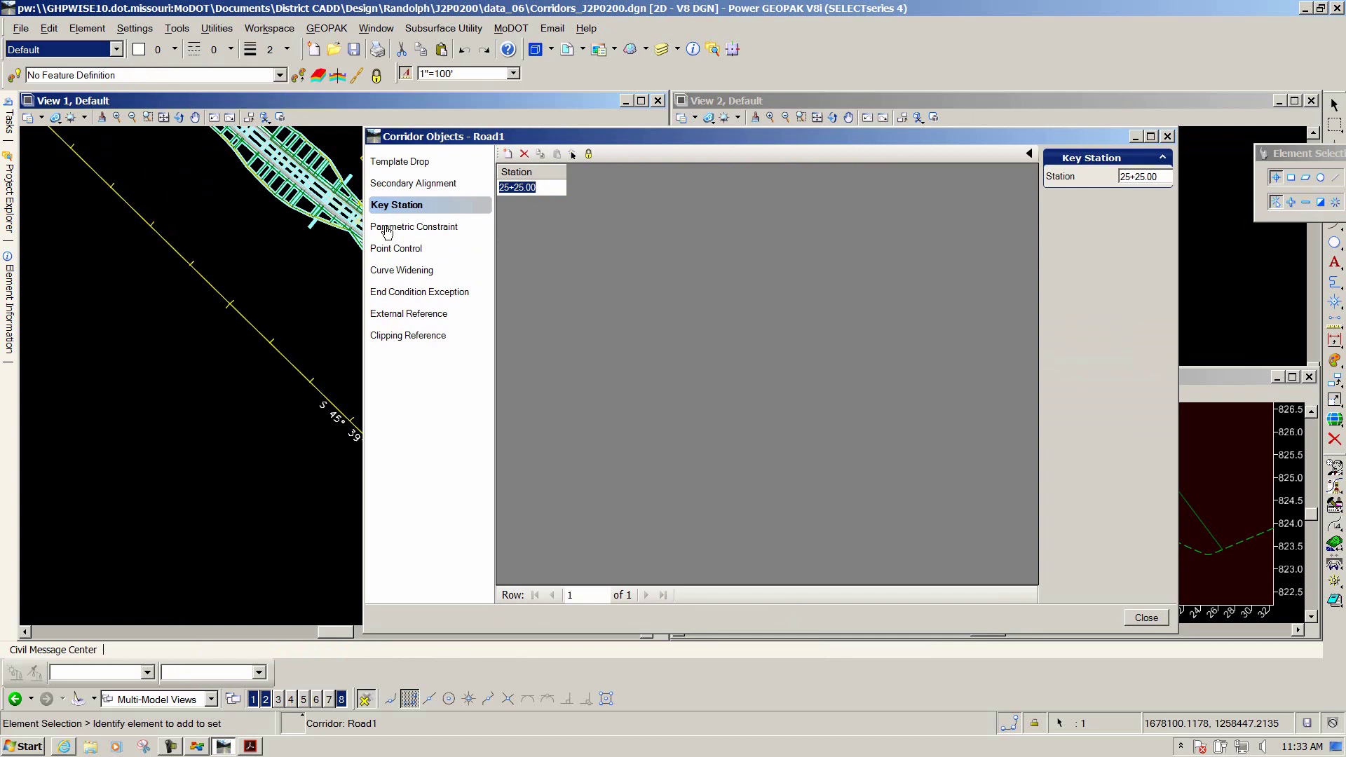
left_click(386, 229)
left_click(387, 250)
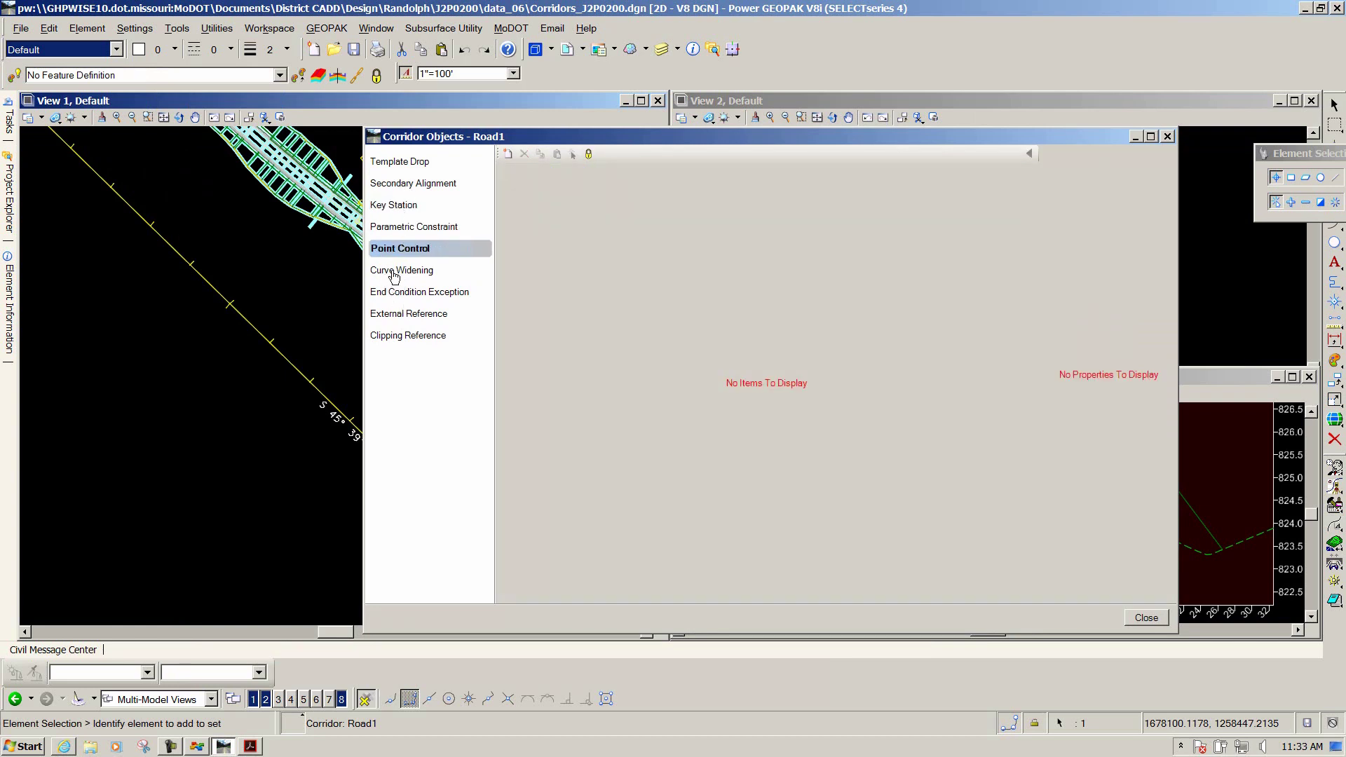
left_click(394, 272)
left_click(392, 293)
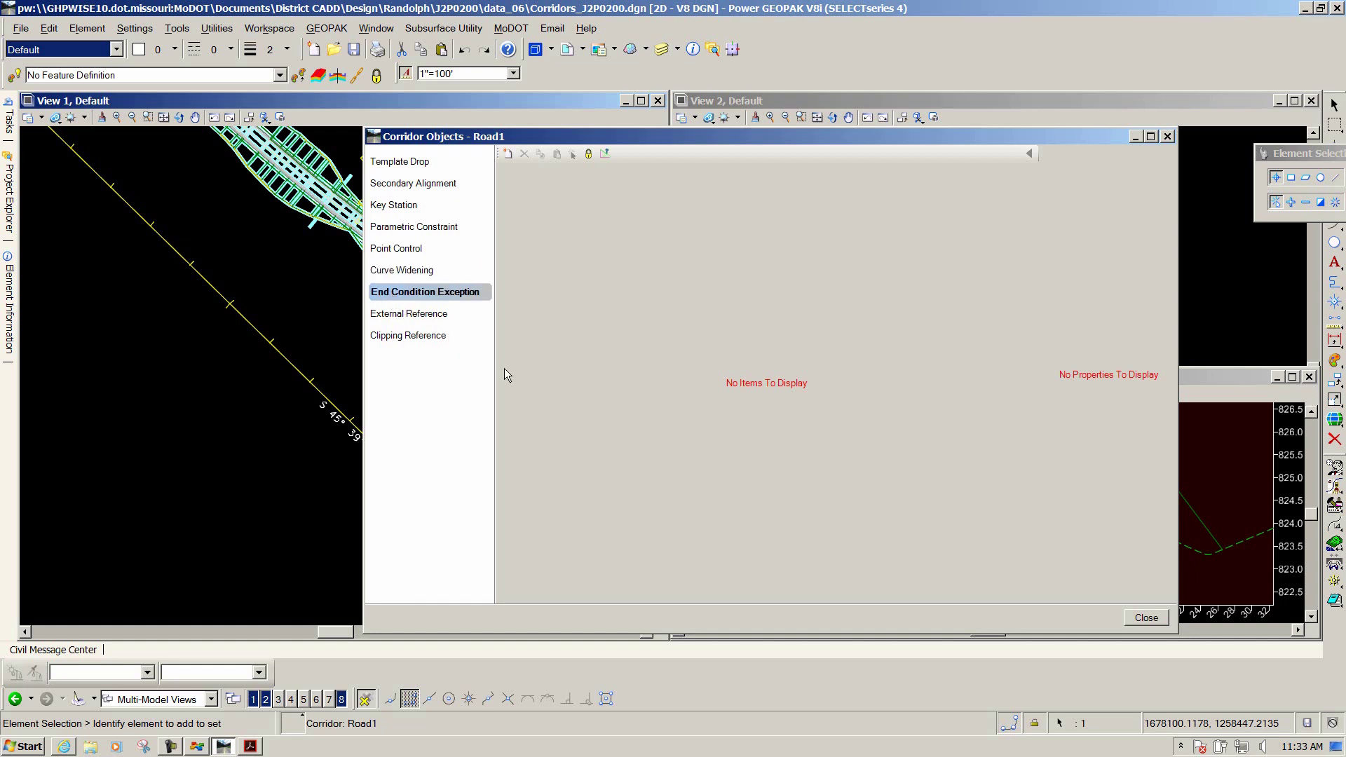
left_click(386, 317)
left_click(387, 338)
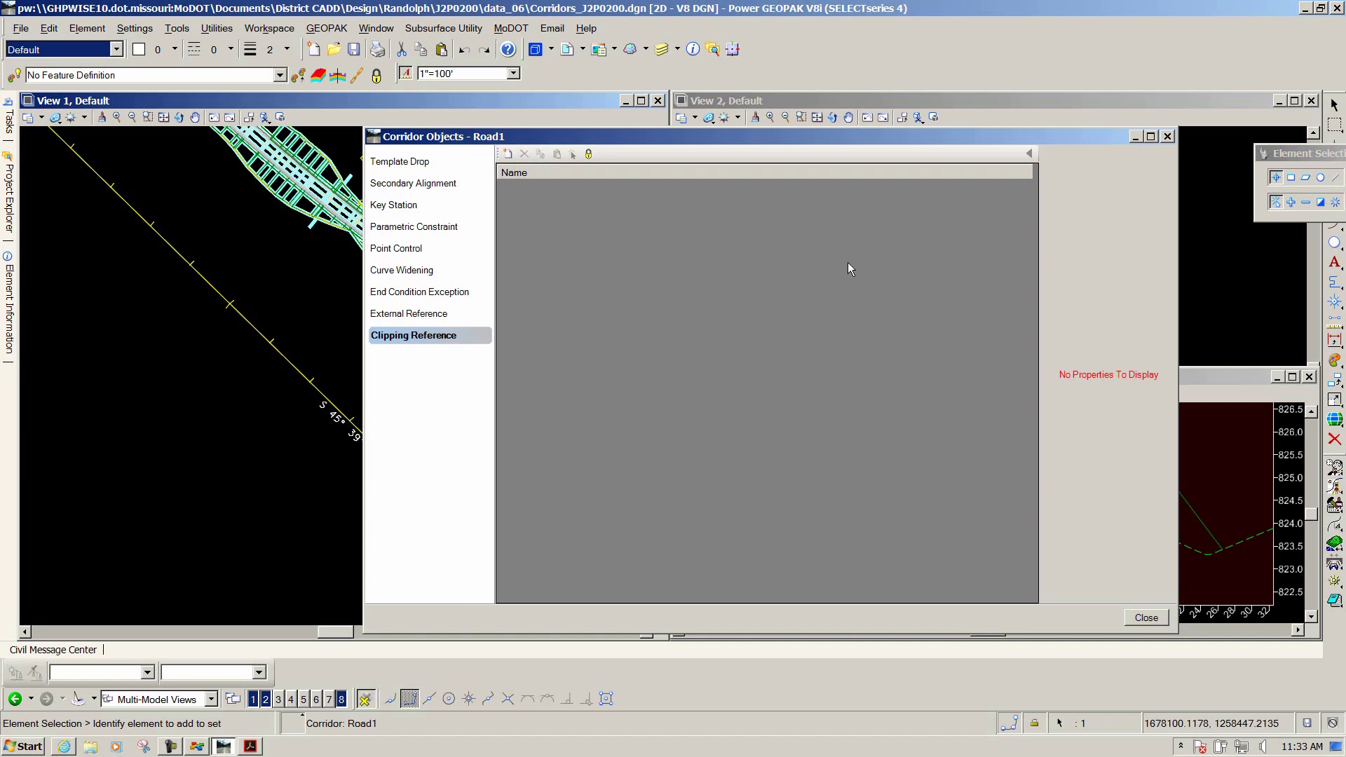
left_click(1167, 136)
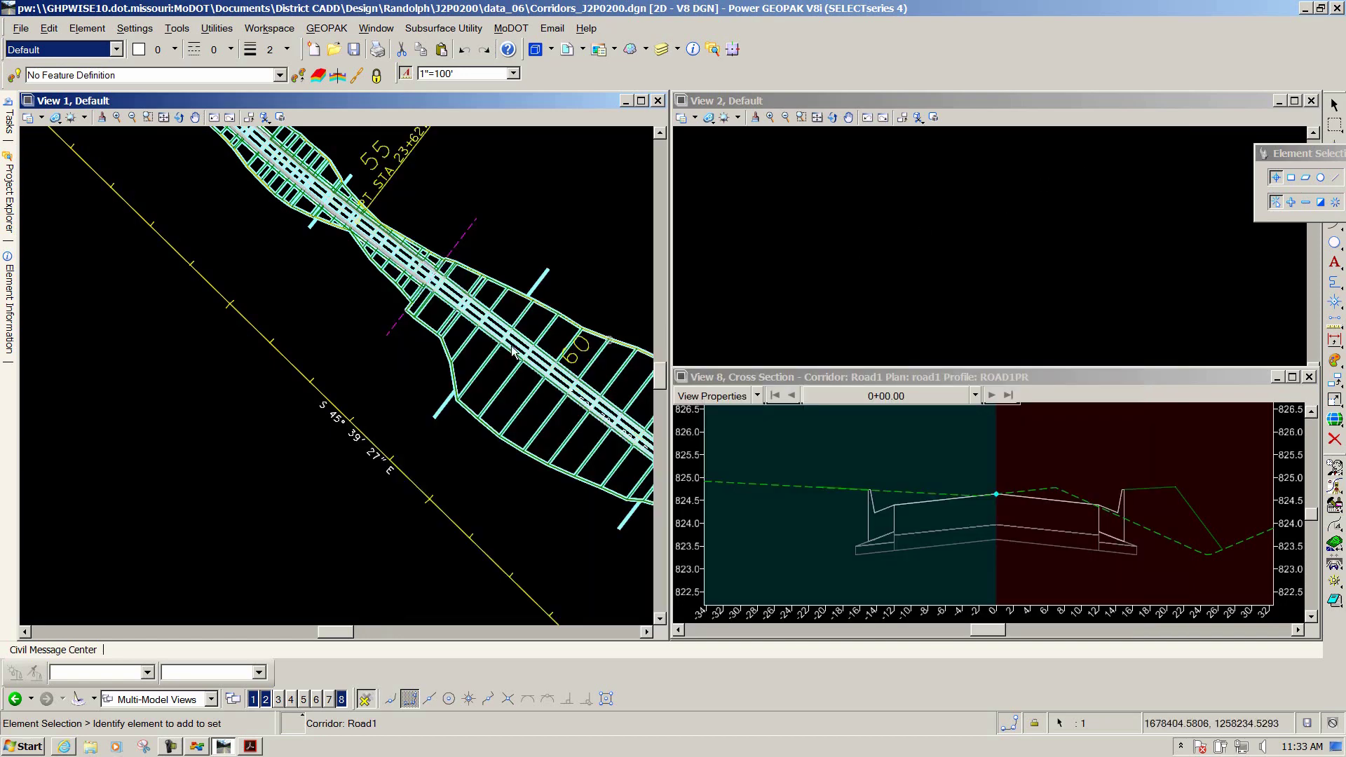
left_click(438, 411)
mouse_move(439, 414)
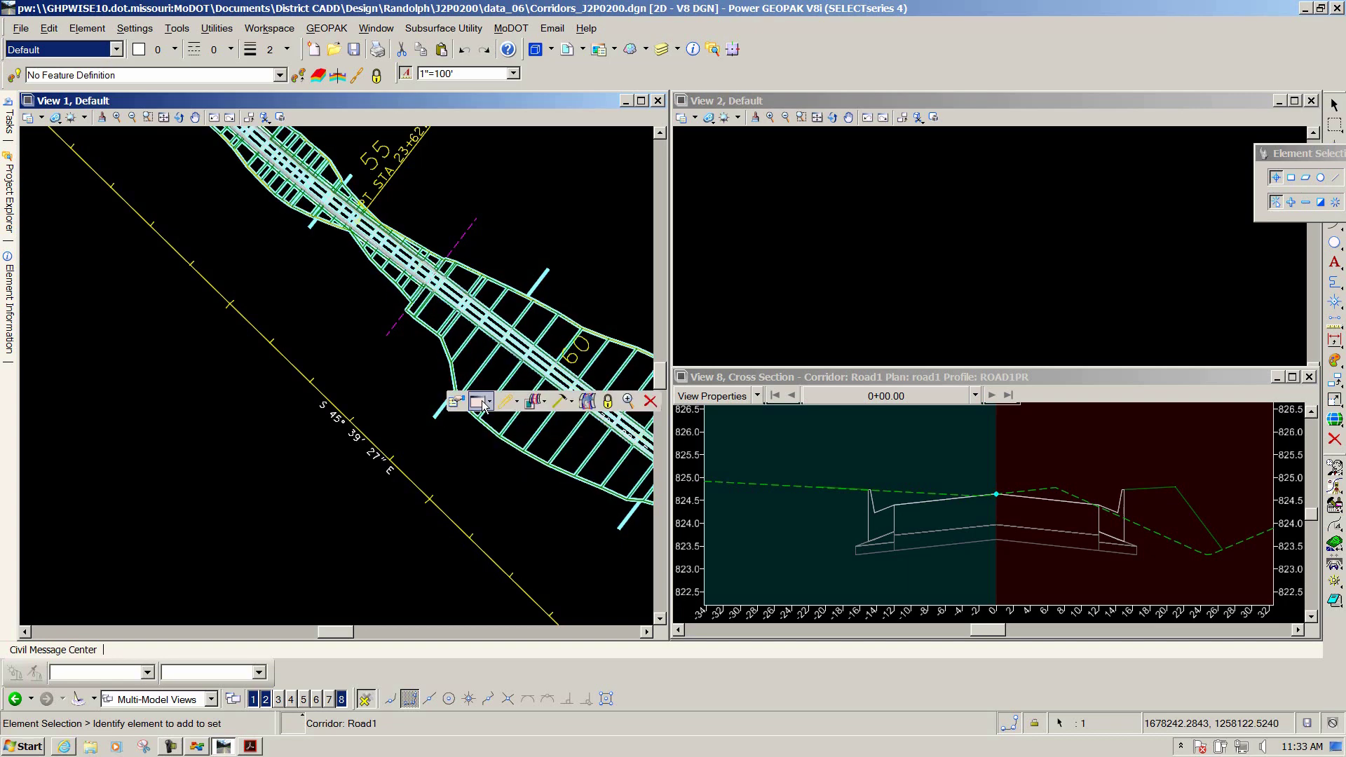
left_click(545, 404)
left_click(573, 402)
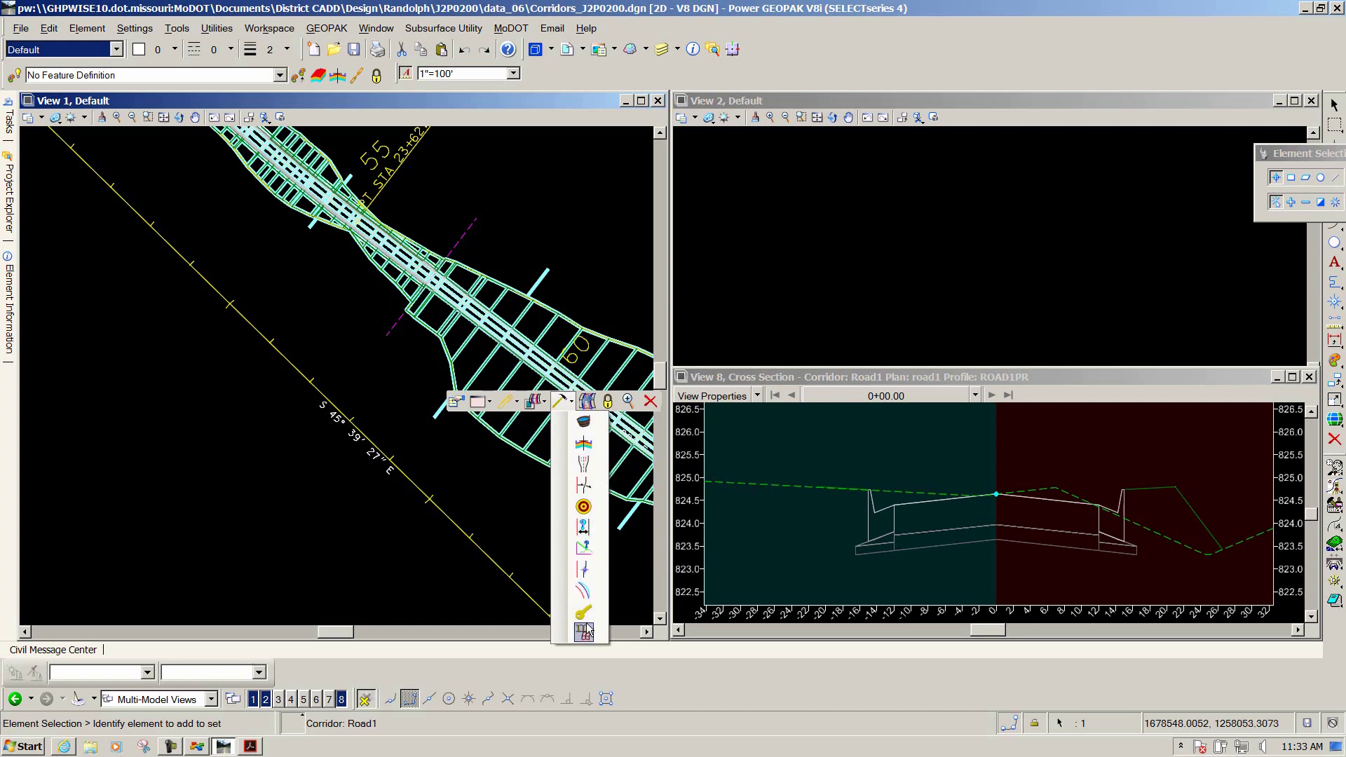
left_click(607, 414)
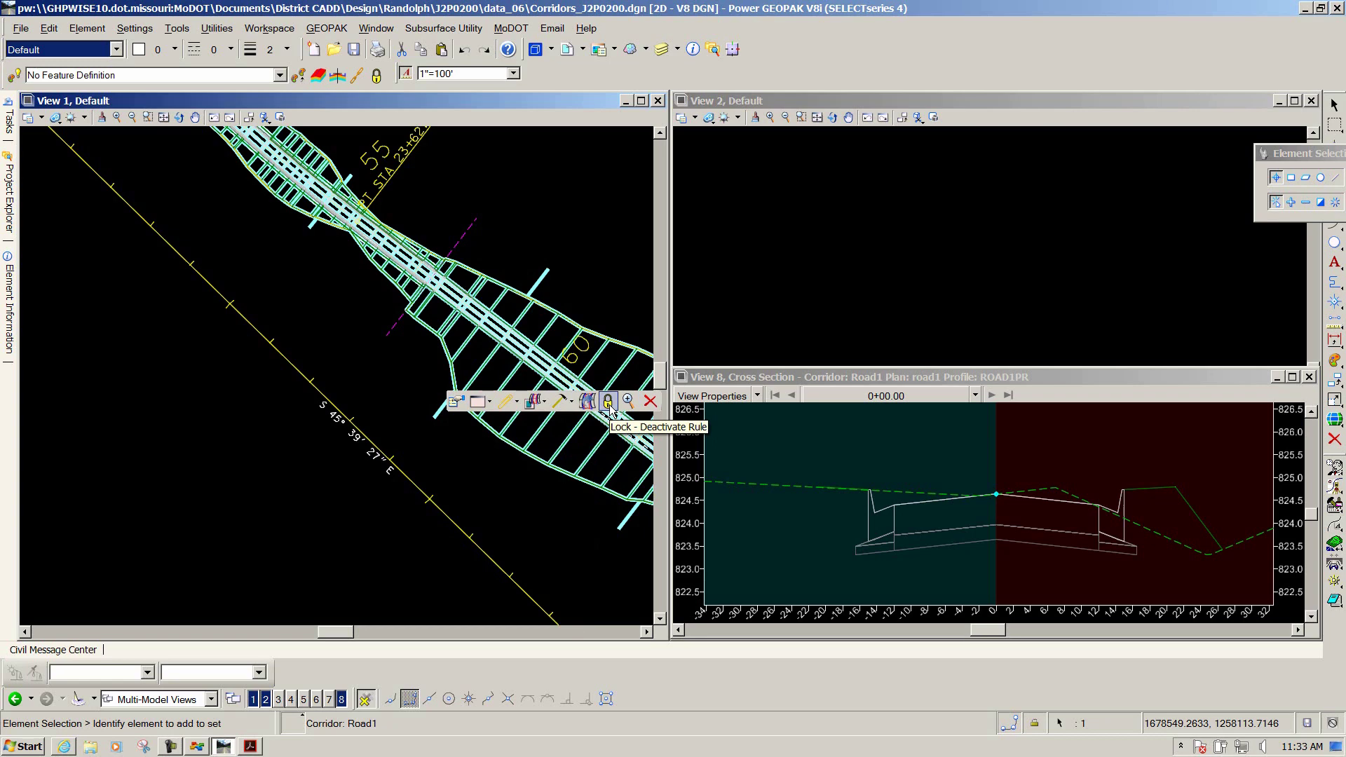
left_click(647, 401)
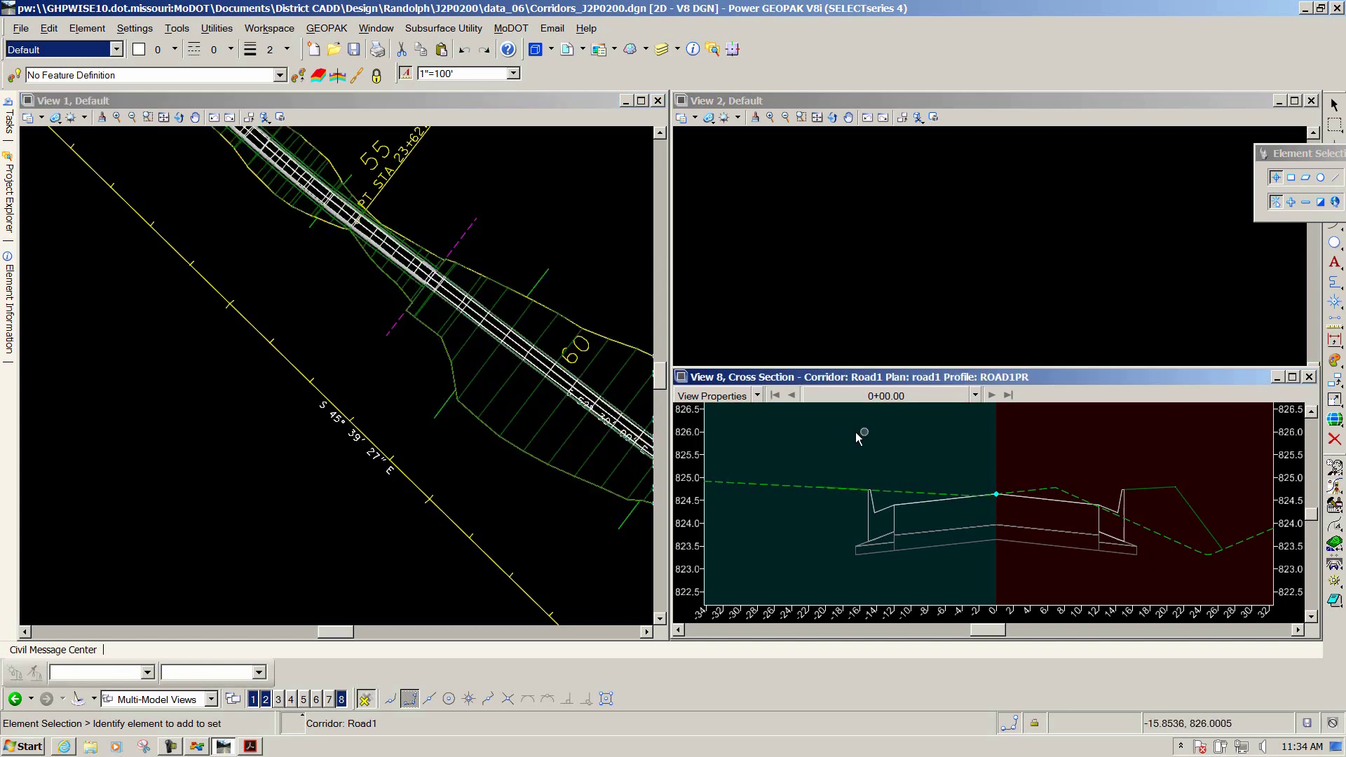
Advance the dynamic cross section view station by station to 6+50.00 and follow the section line along the Road1 corridor in View 1
left_click(992, 396)
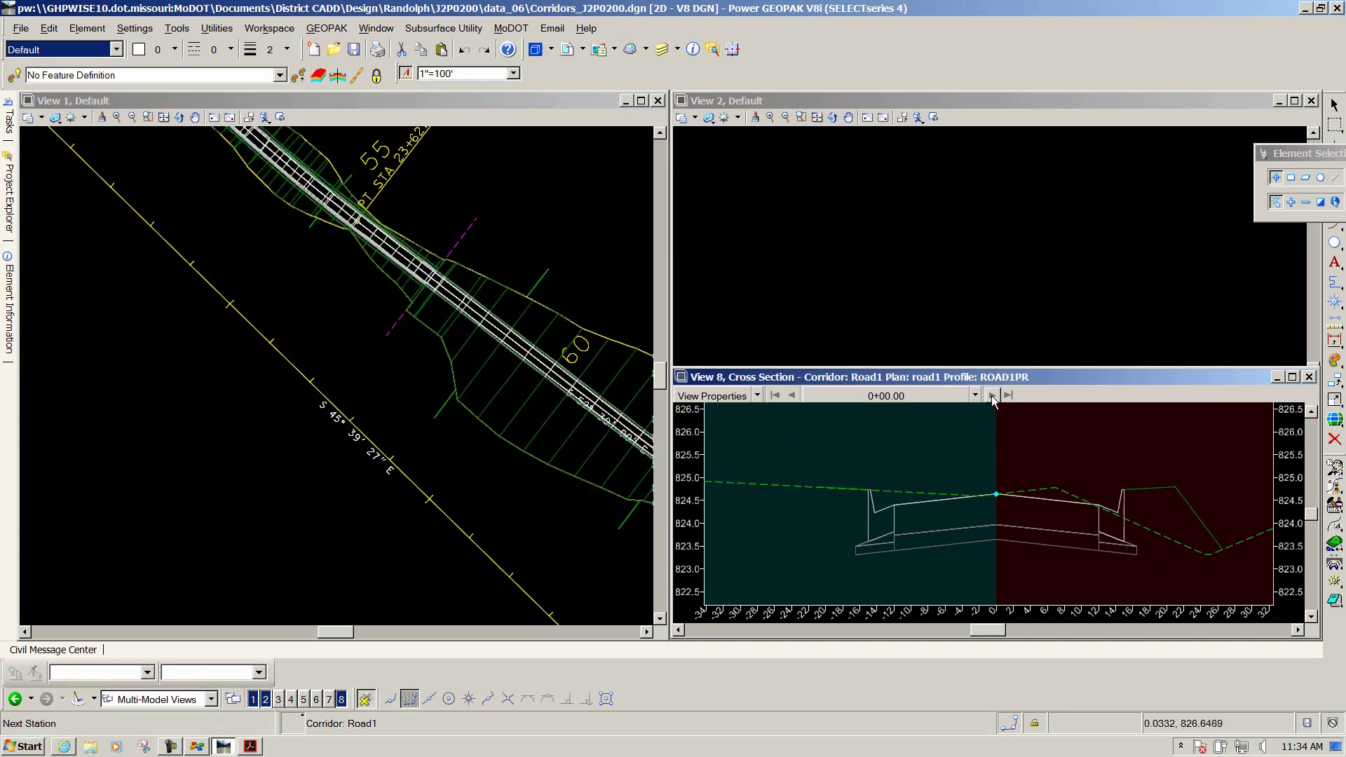
left_click(992, 396)
left_click(992, 395)
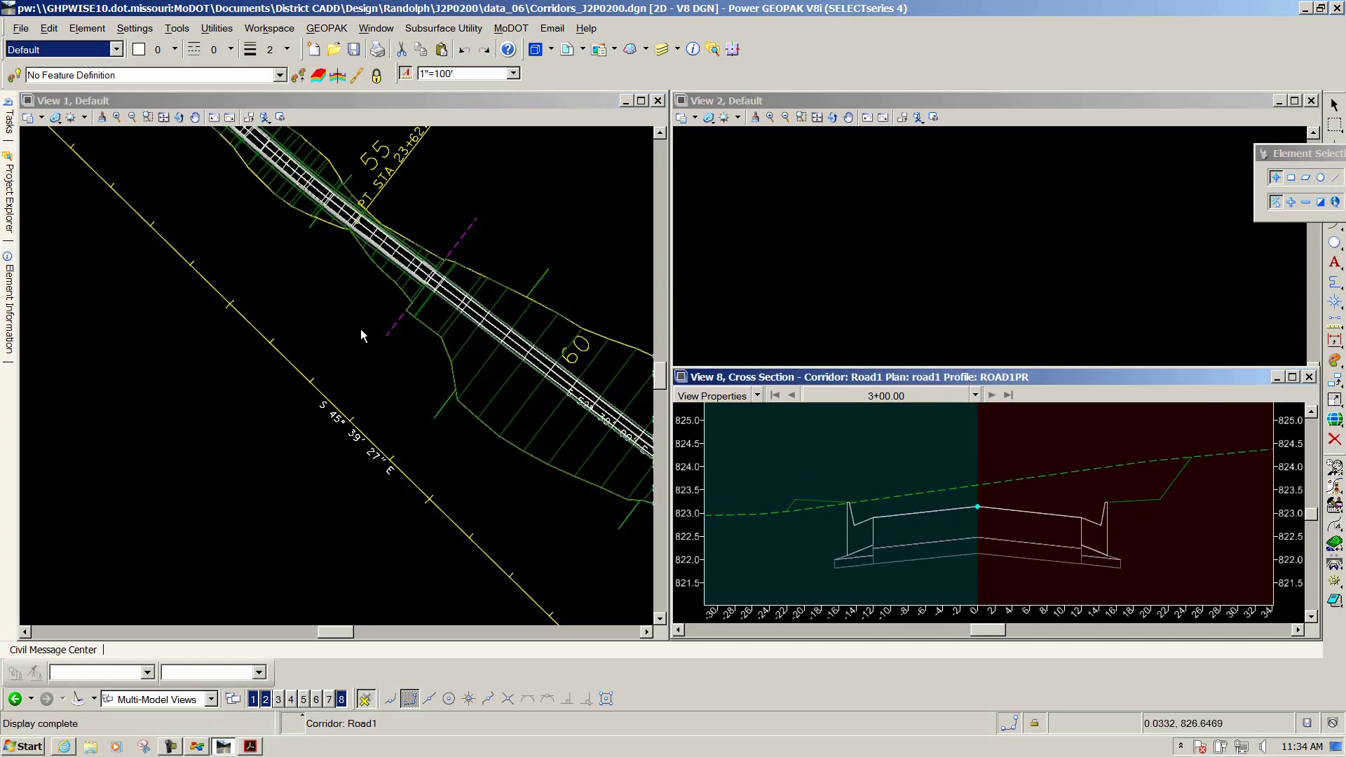
scroll(336, 324, "down", 4)
scroll(312, 295, "up", 5)
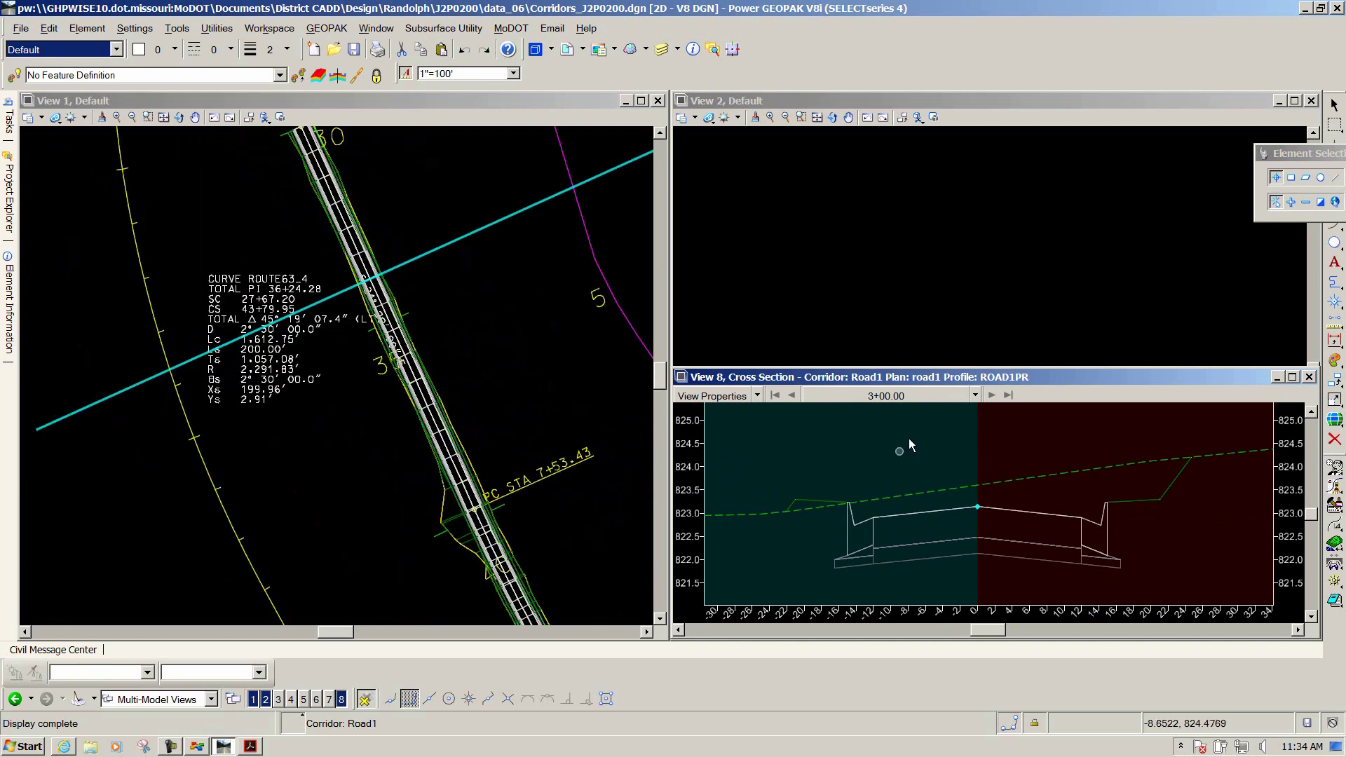
left_click(990, 395)
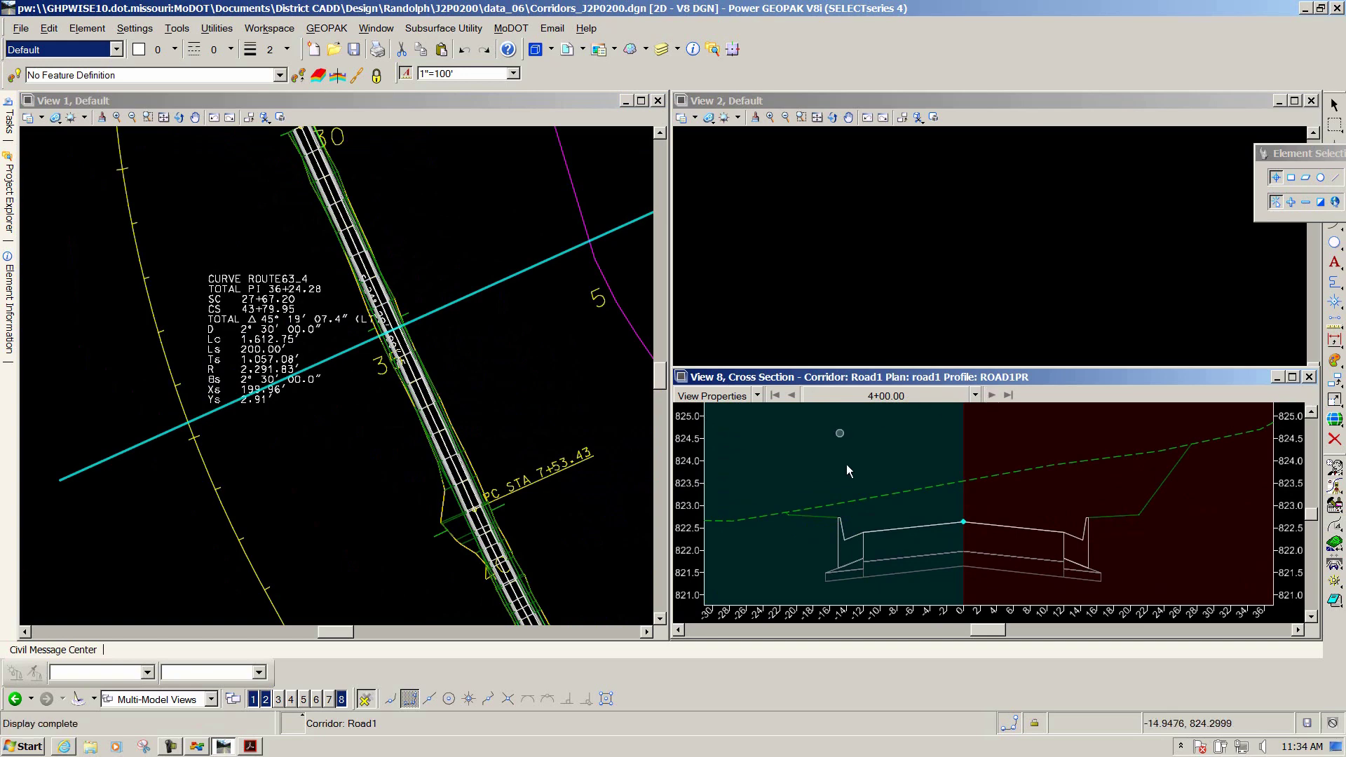
left_click(992, 395)
left_click(992, 395)
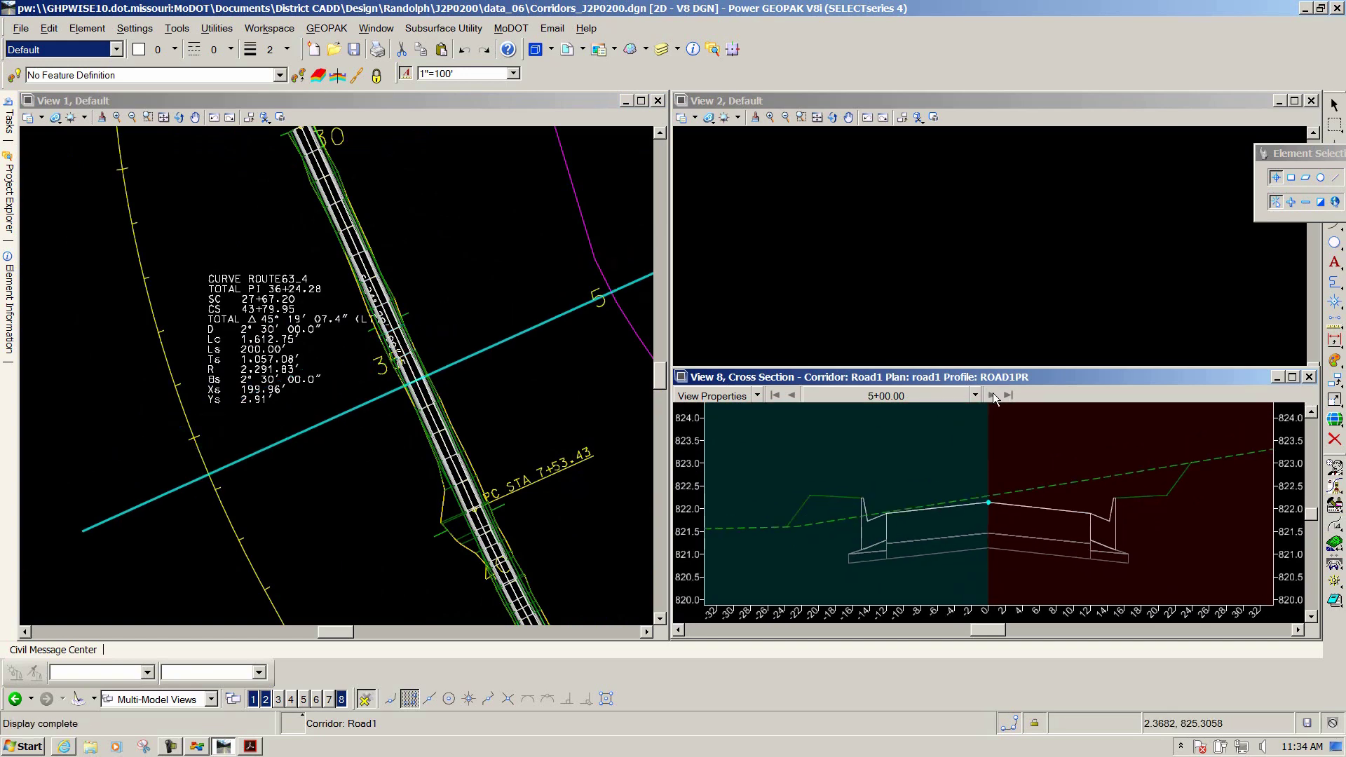
left_click(992, 394)
left_click(992, 394)
left_click(992, 394)
scroll(452, 328, "down", 5)
scroll(452, 328, "up", 5)
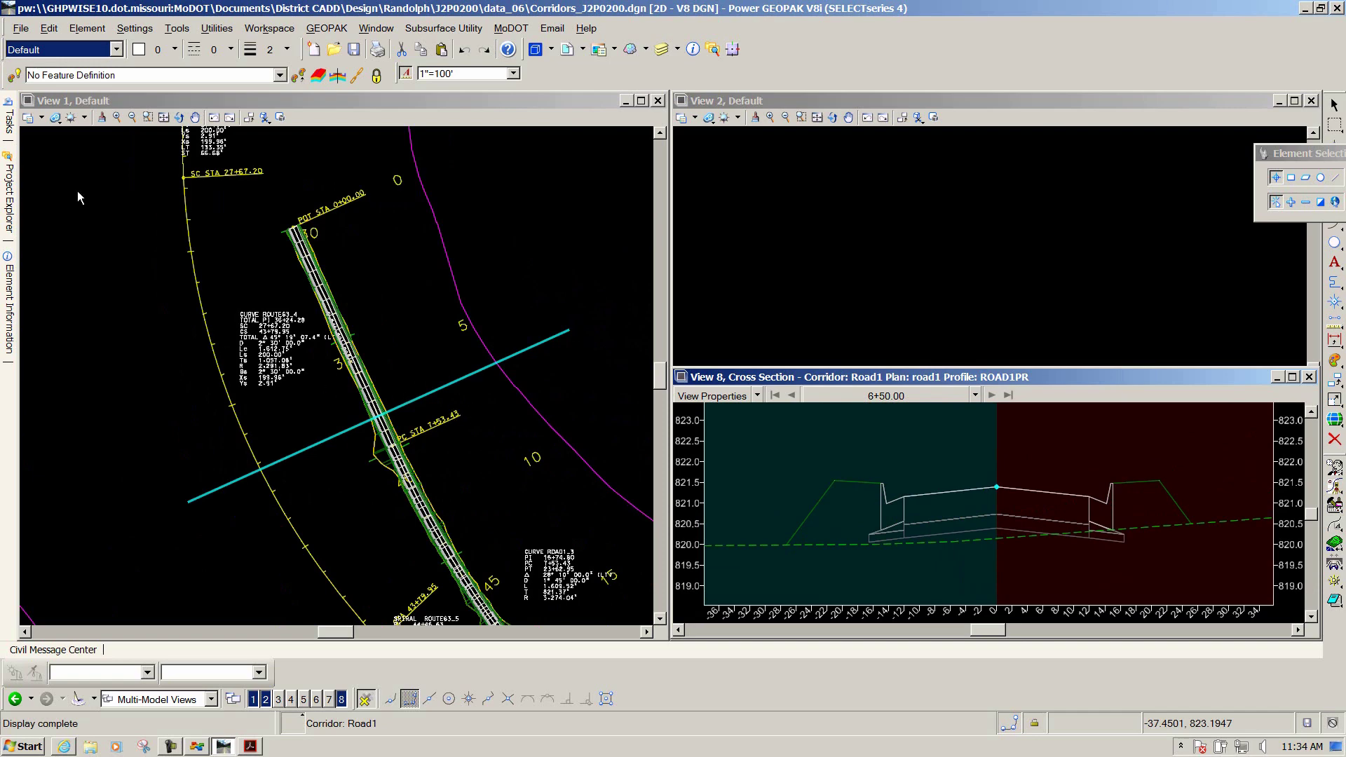
Save the design file and update its server copy
left_click(20, 28)
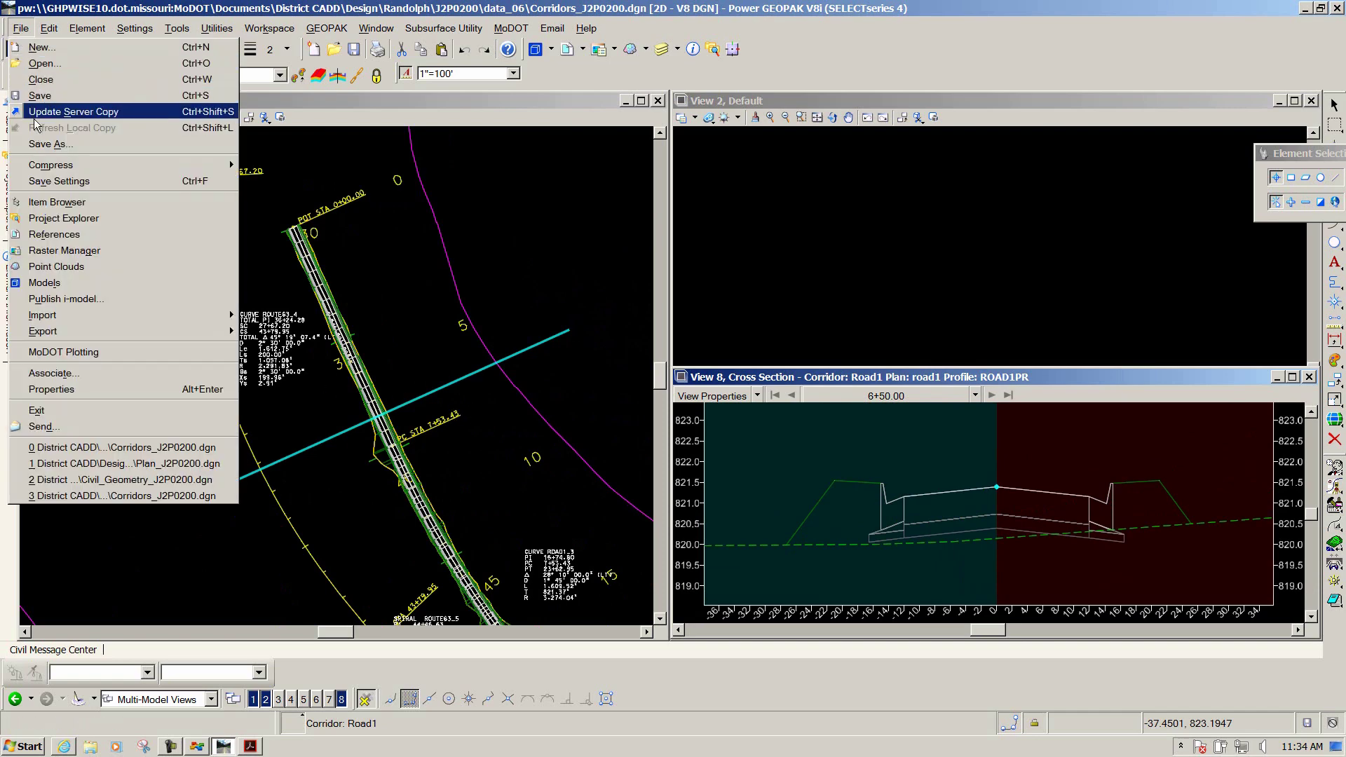
left_click(34, 111)
left_click(21, 28)
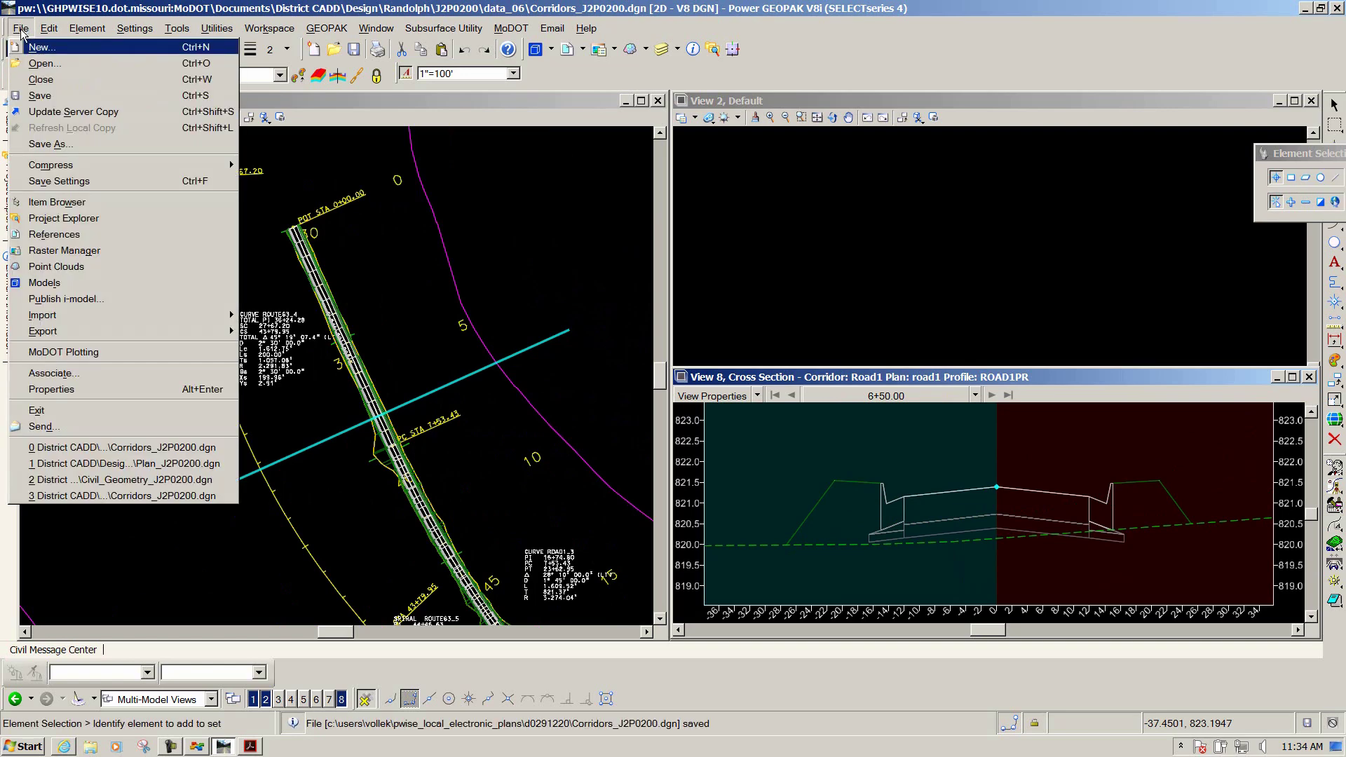
left_click(34, 112)
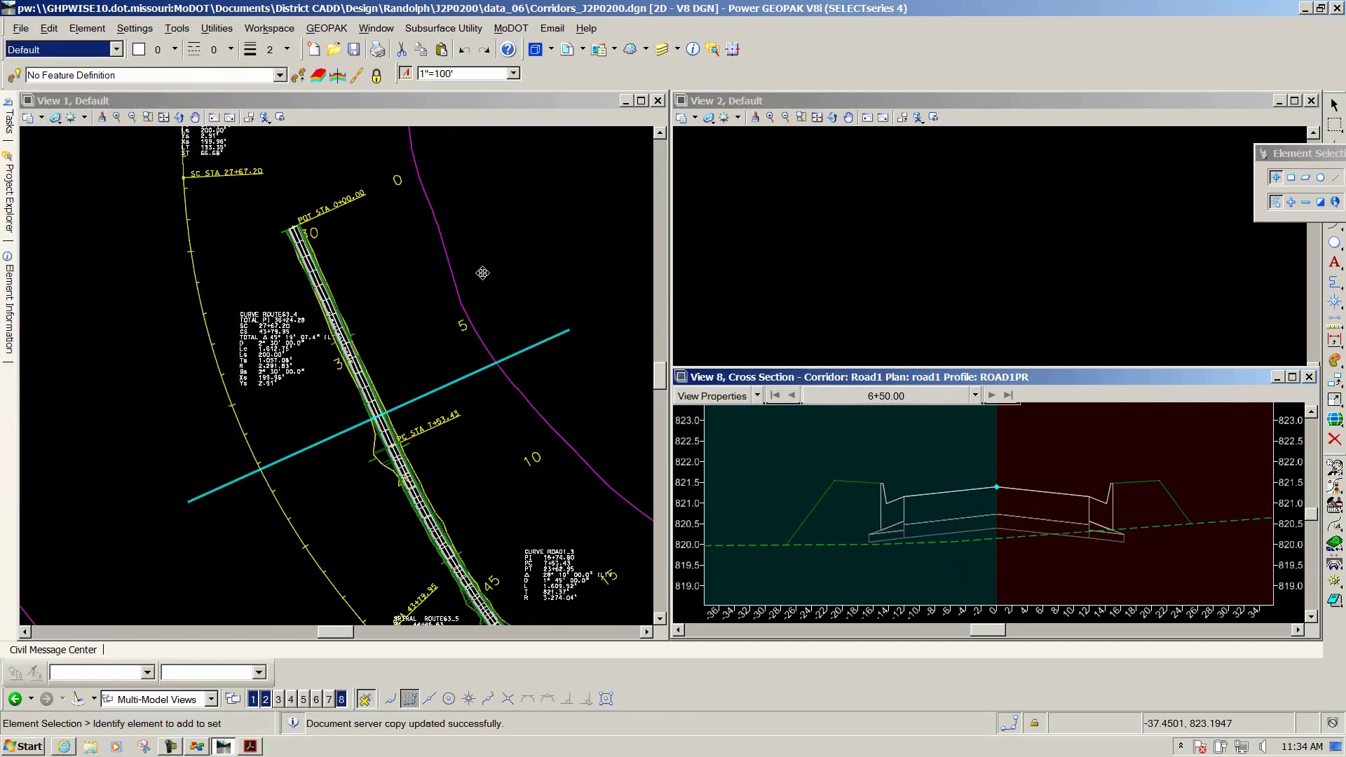